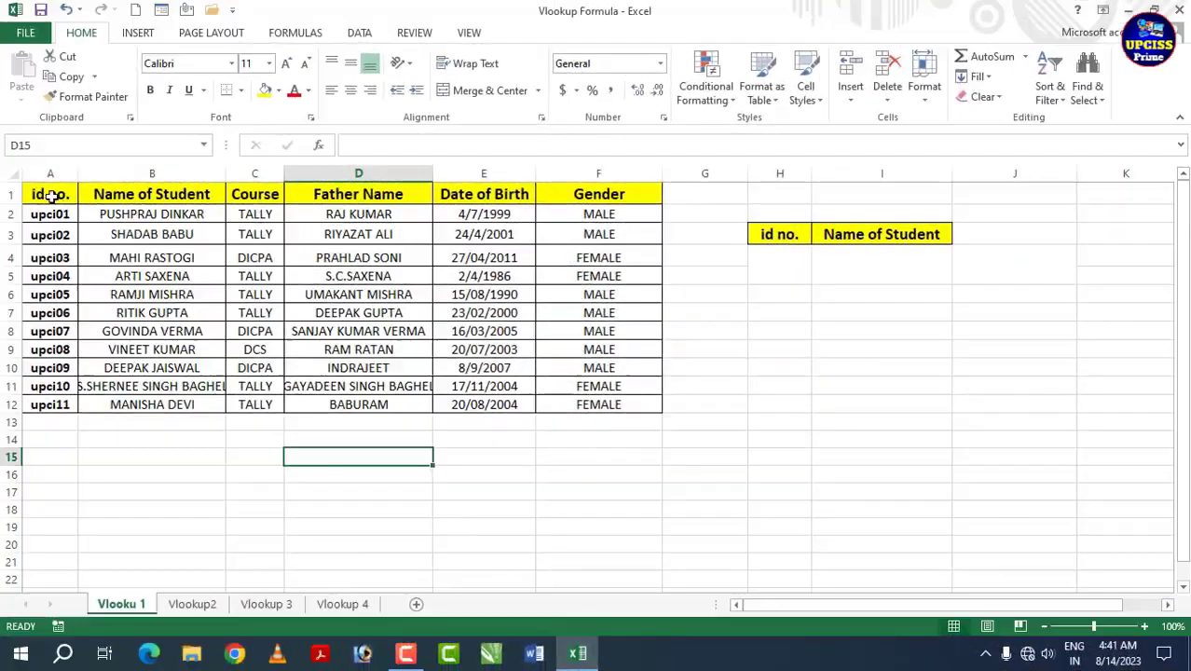
drag(48, 196, 565, 410)
click(483, 367)
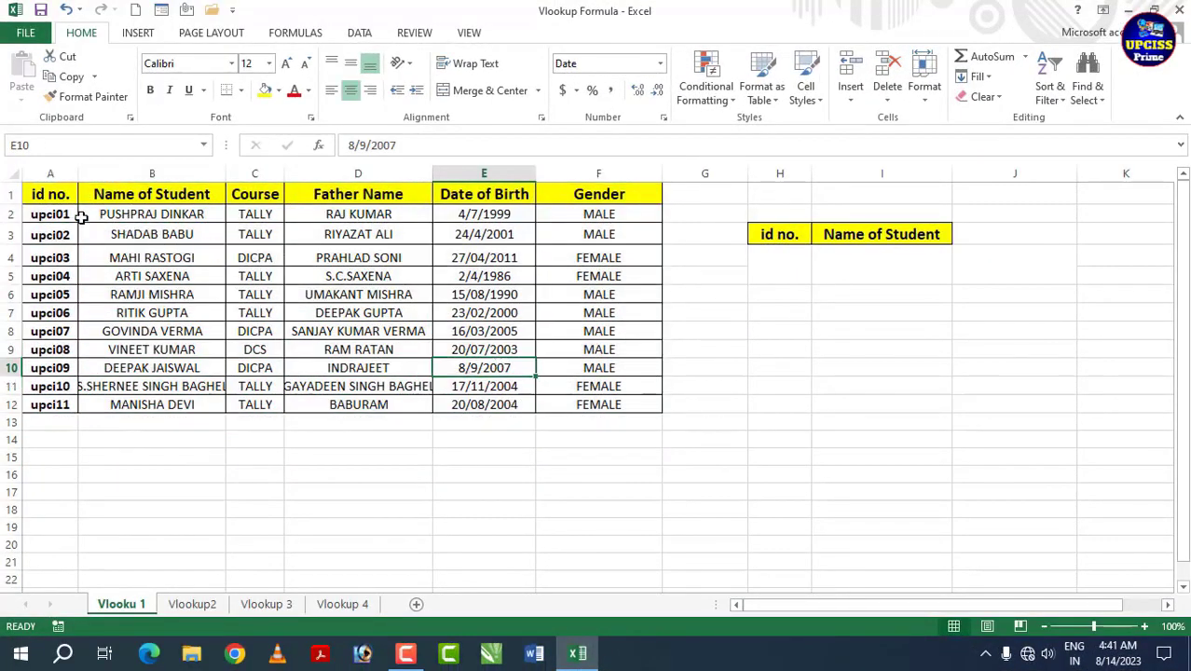
click(784, 273)
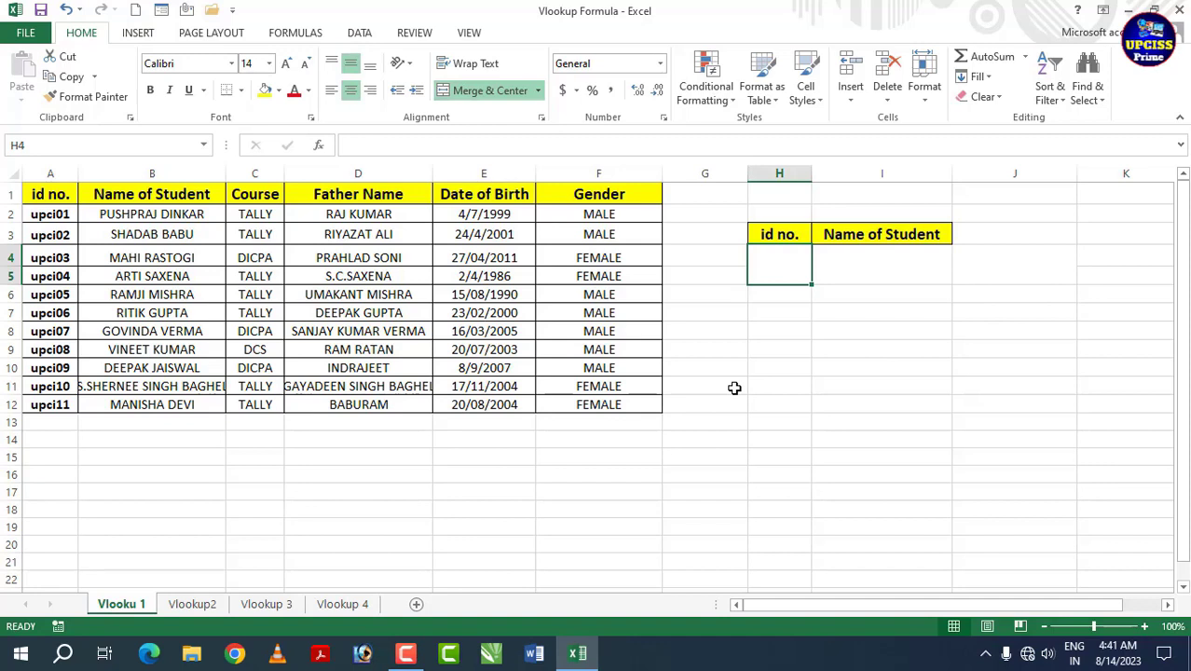
click(881, 331)
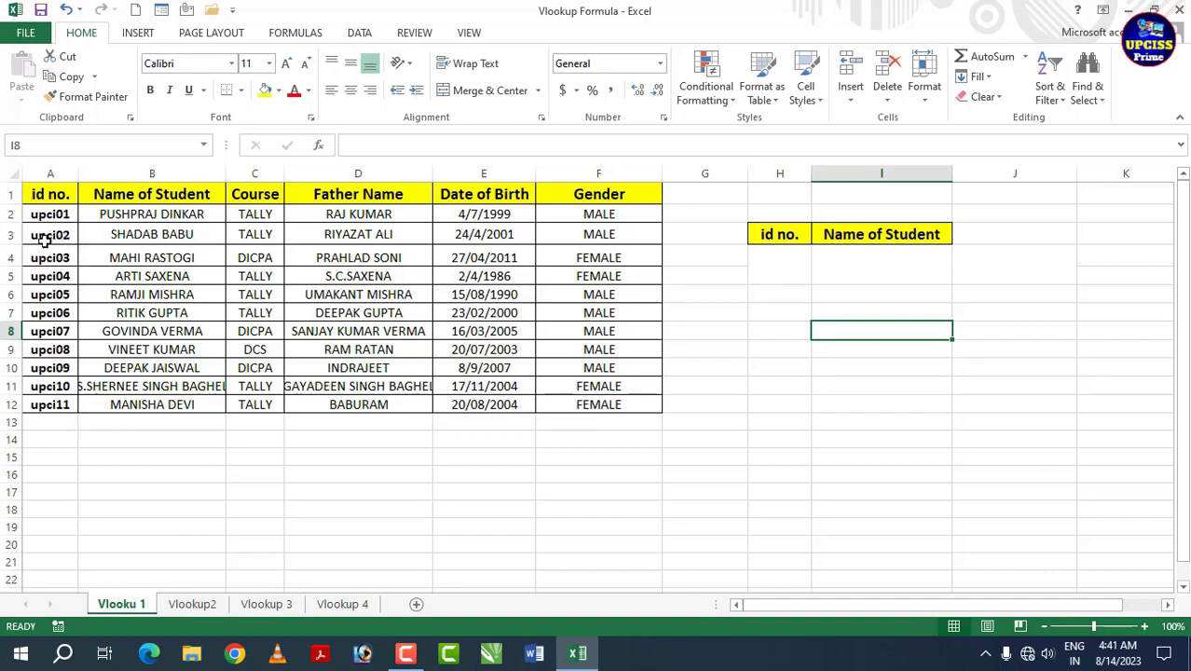
Auto-fit the width of the Name of Student column in the main table.
double_click(223, 174)
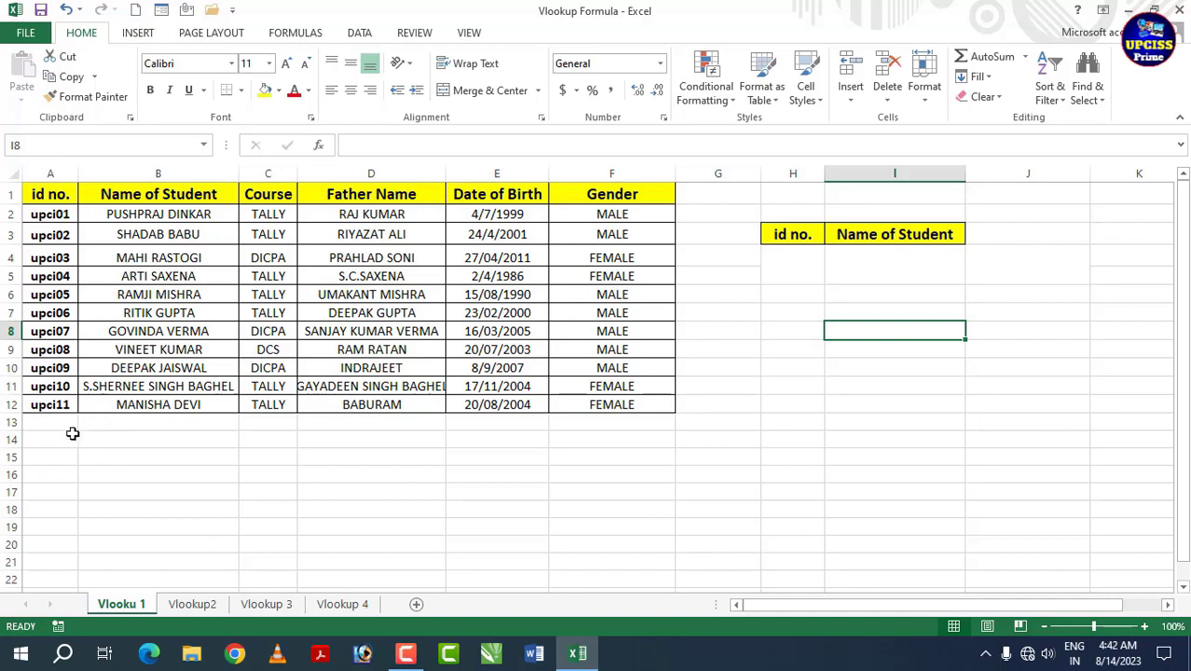
Enter the formula =VLOOKUP(H4,A1:F12,2,0) in the cell under the lookup table's Name of Student header.
click(902, 275)
text(=)
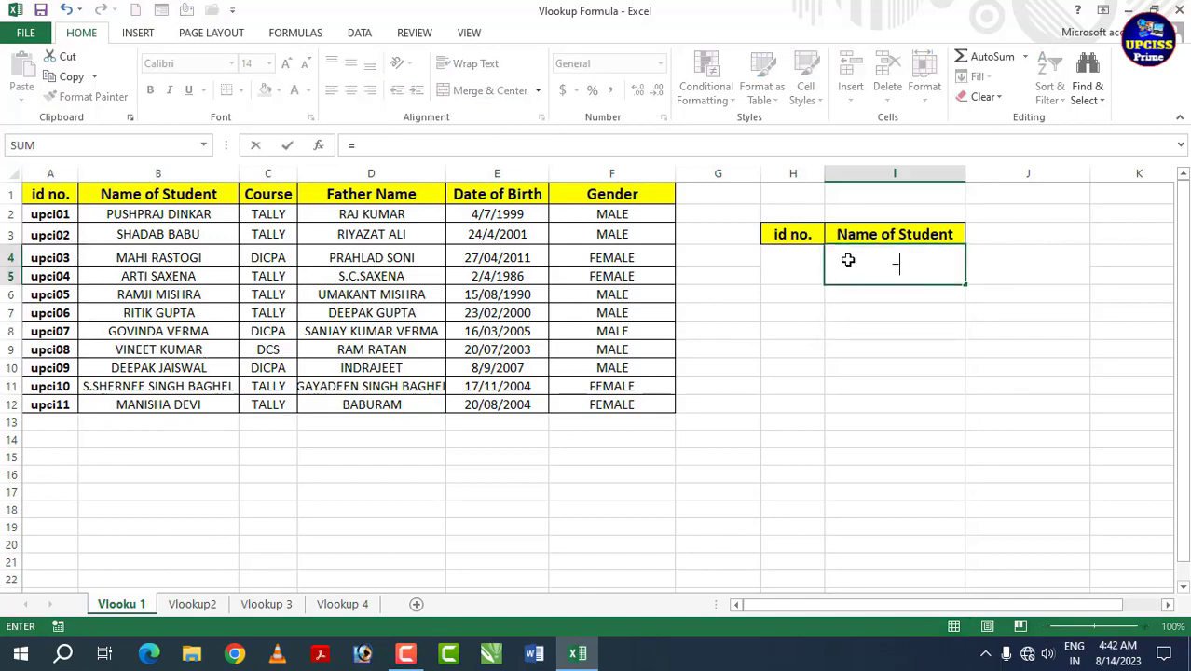
text(v)
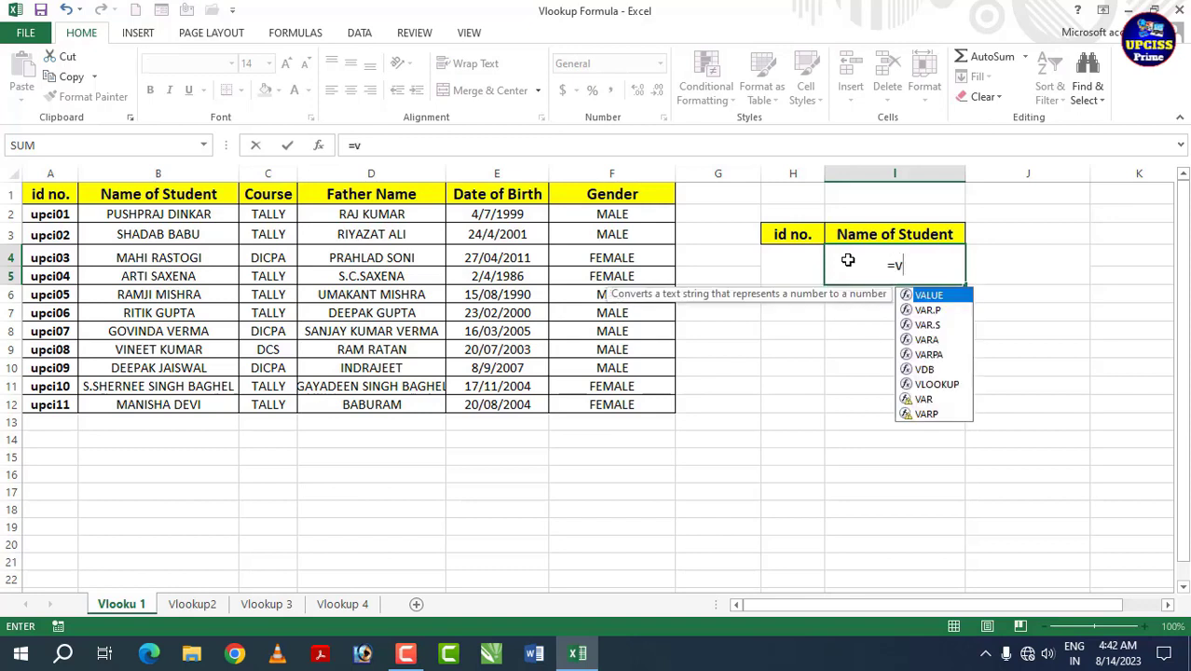
text(l)
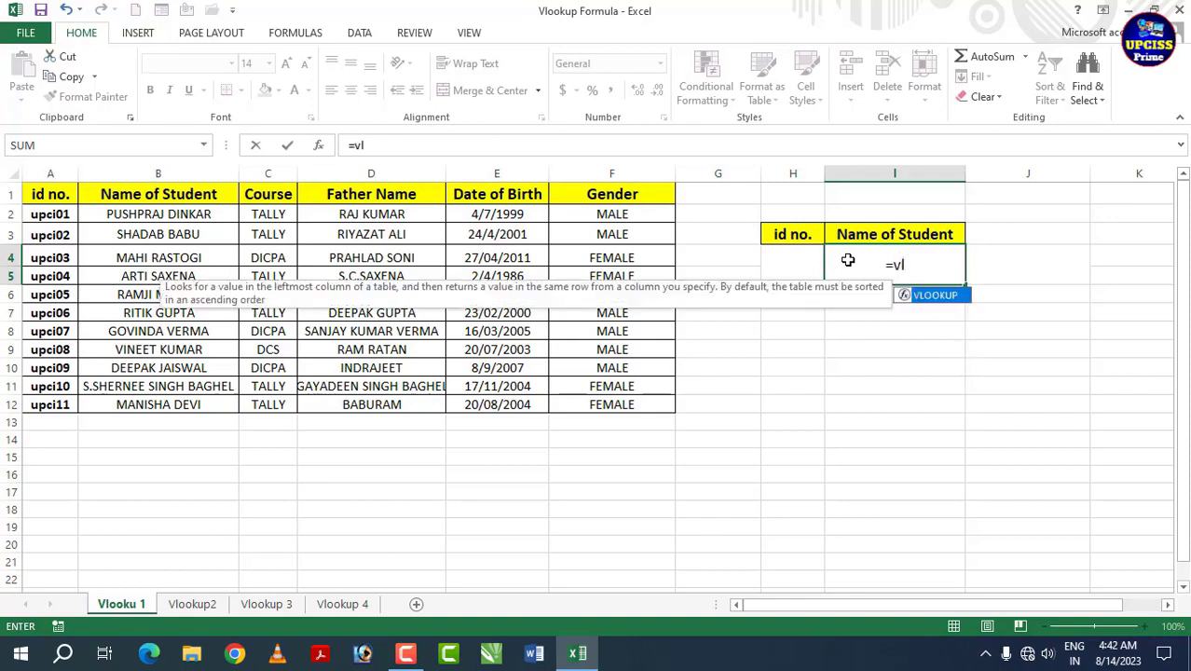
key(Tab)
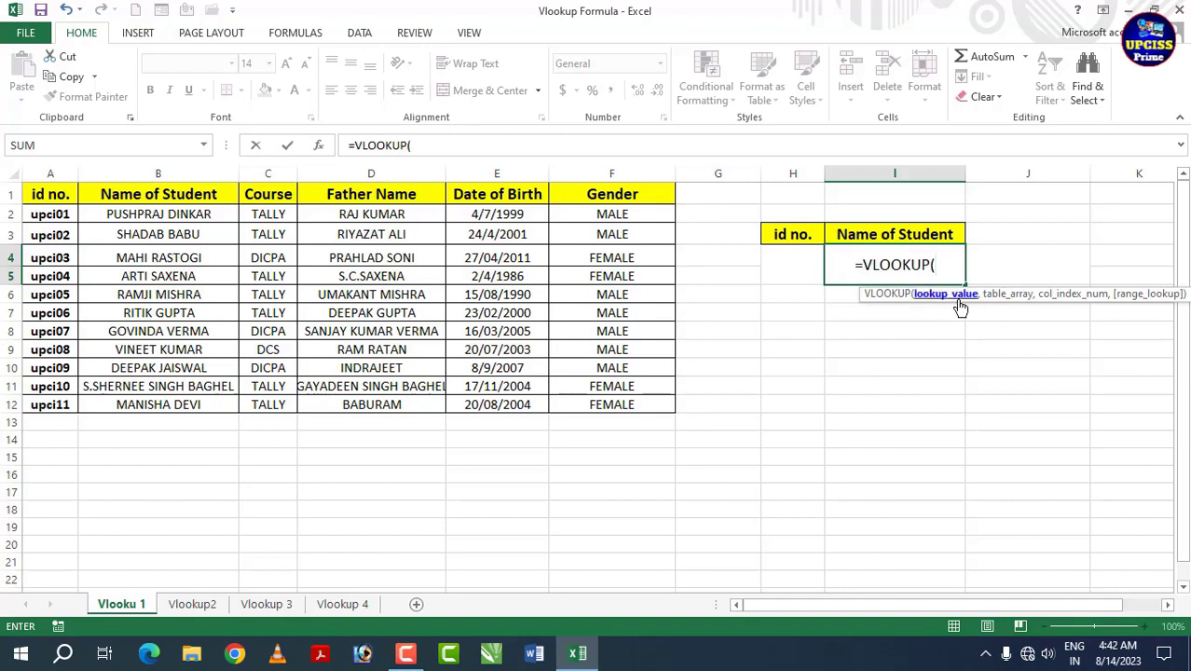
click(798, 272)
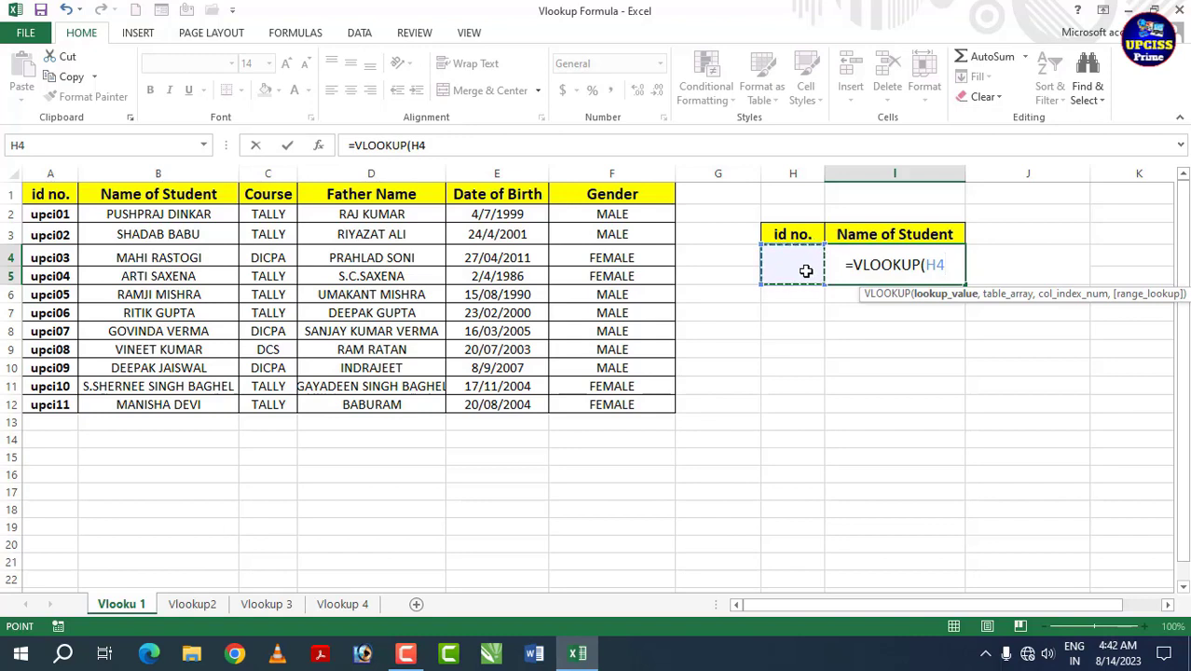
text(,)
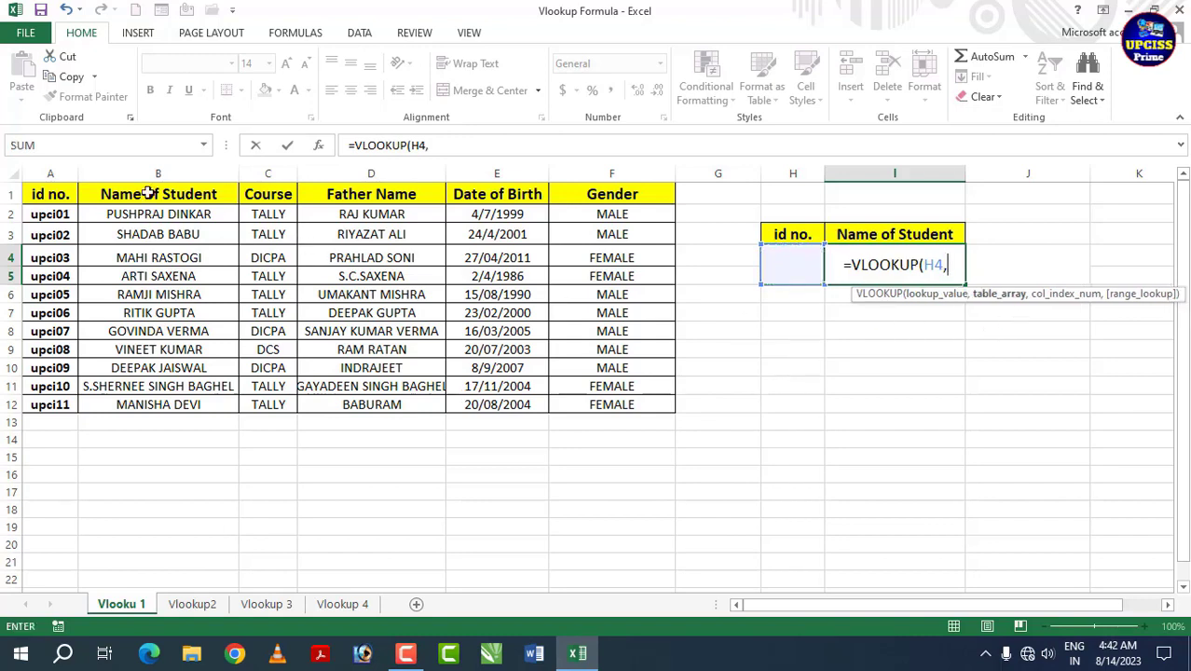
drag(60, 200, 650, 404)
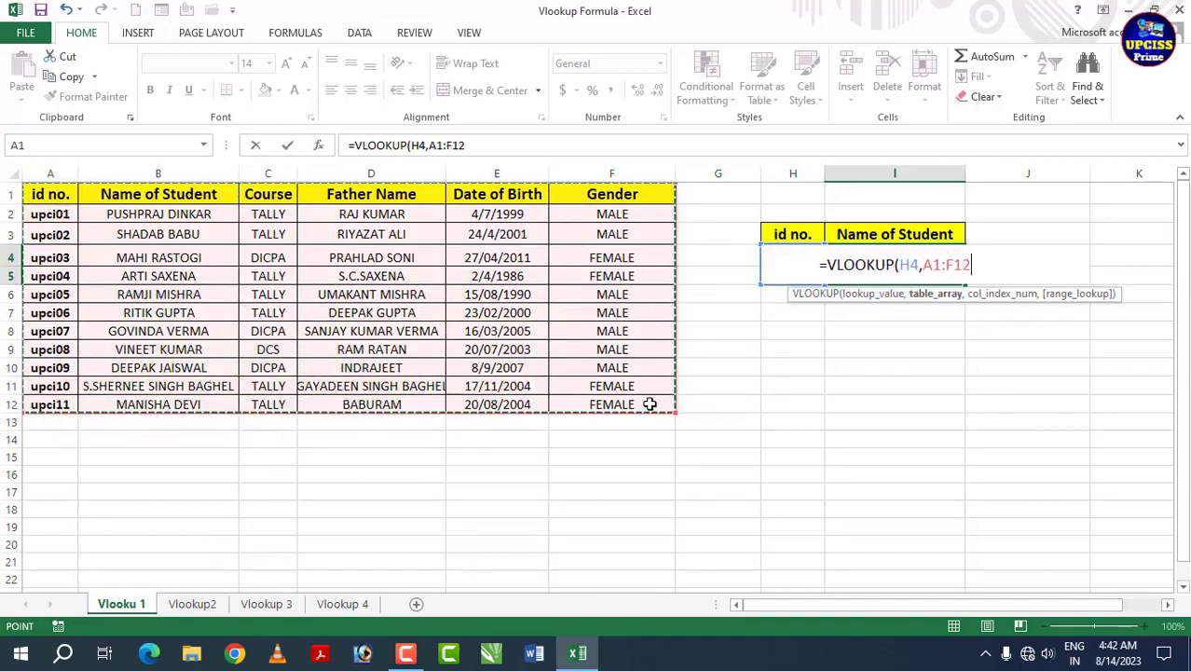
text(,)
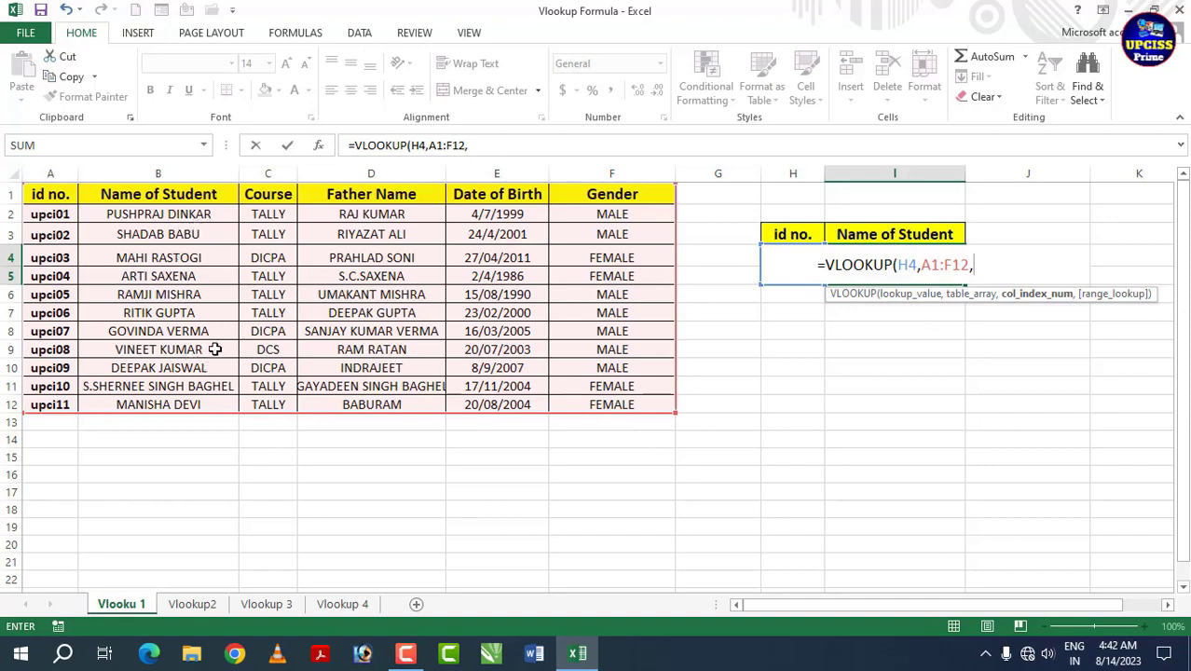
text(2)
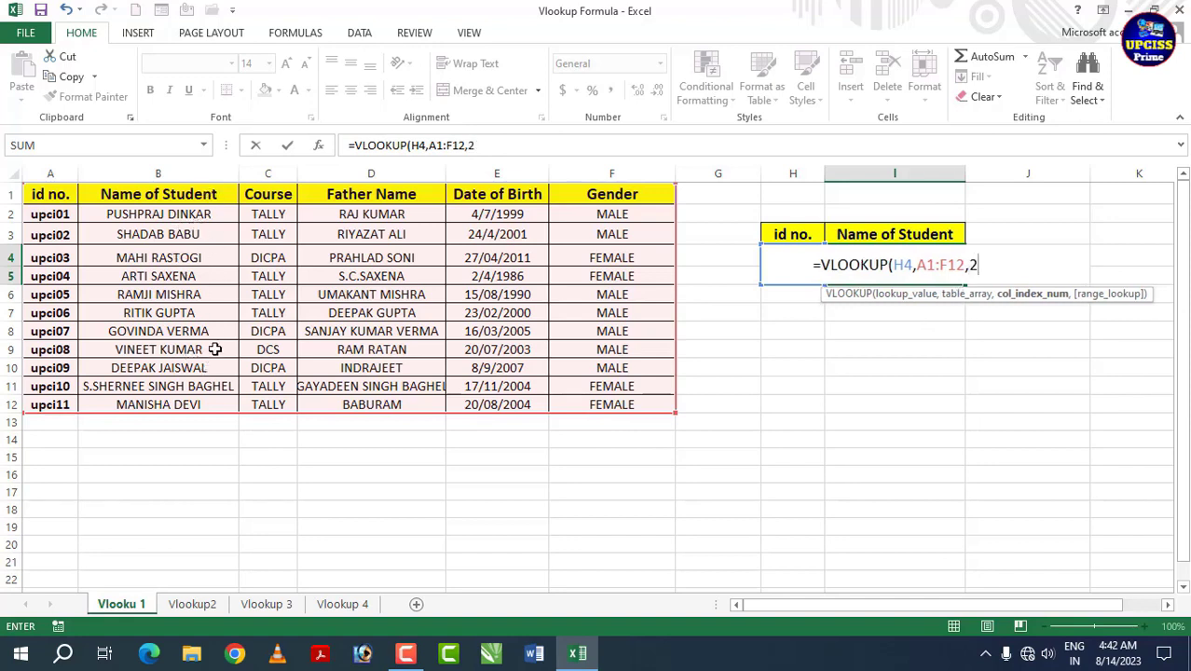
text(,)
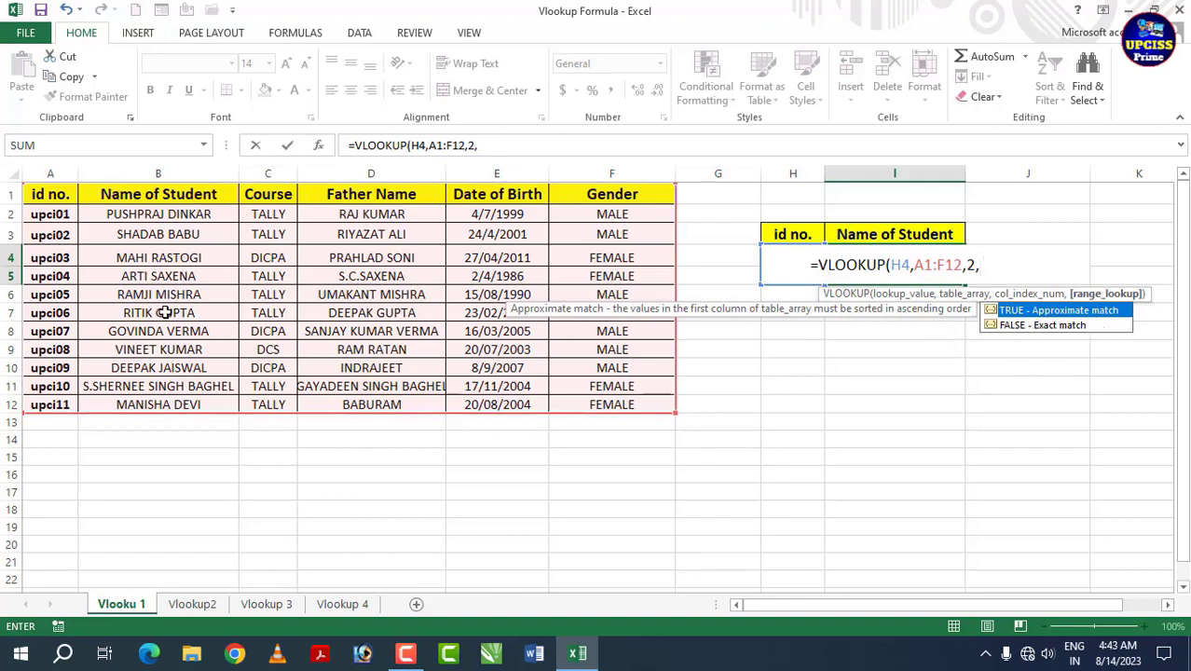
text(0)
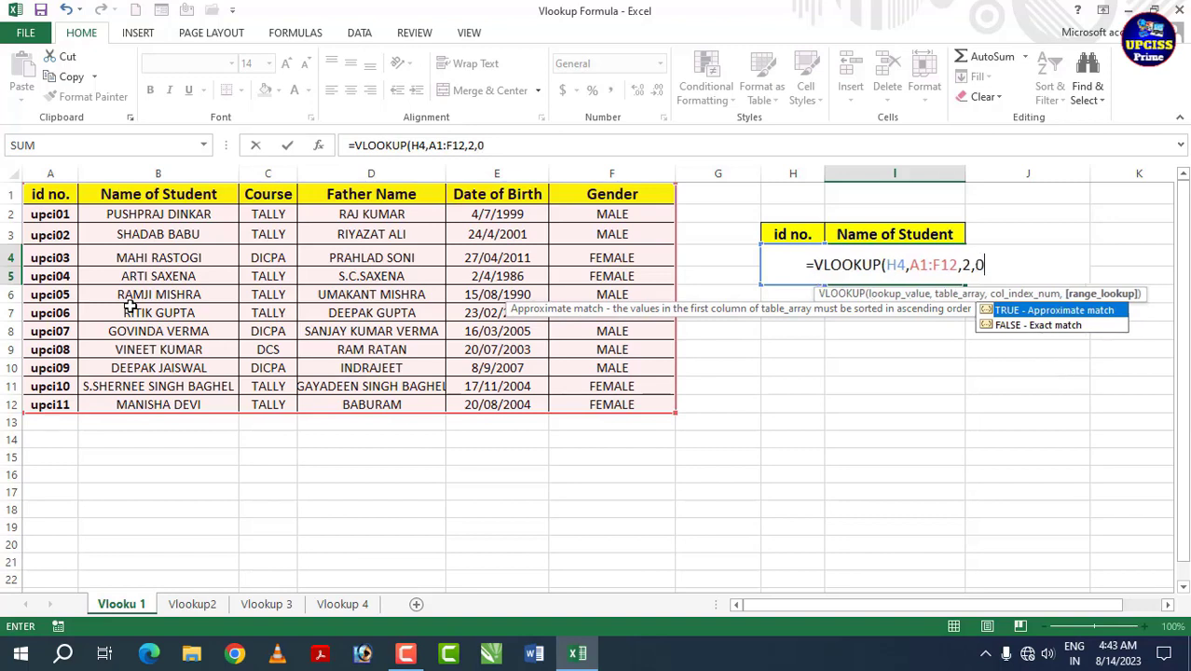
text())
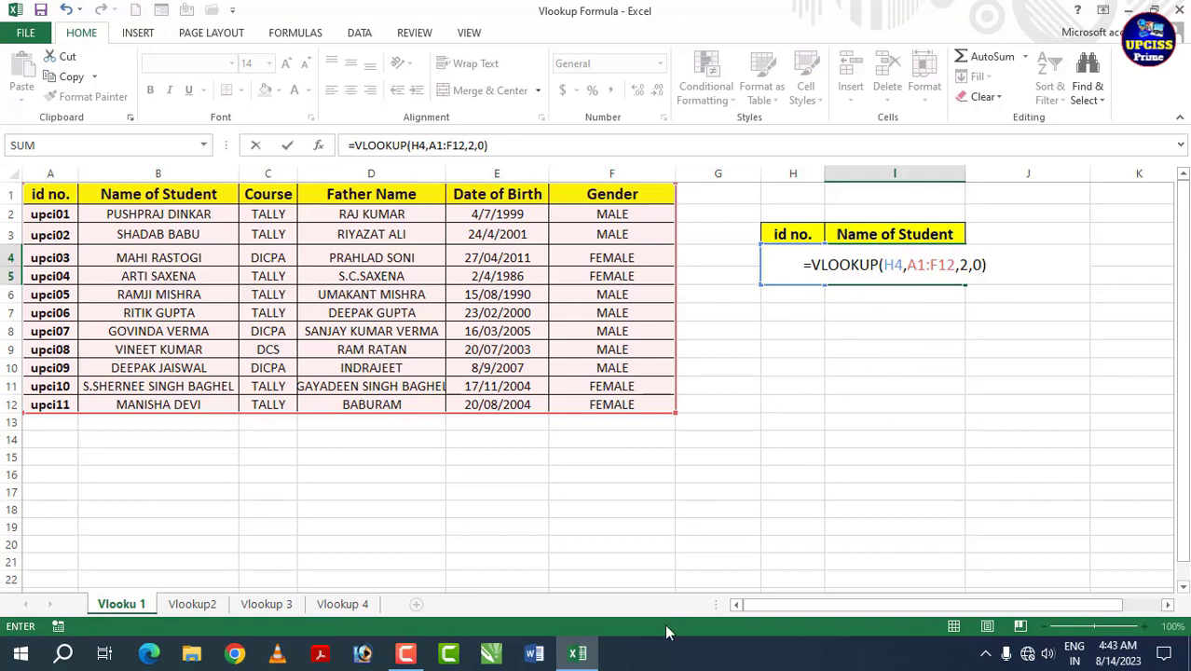
key(Return)
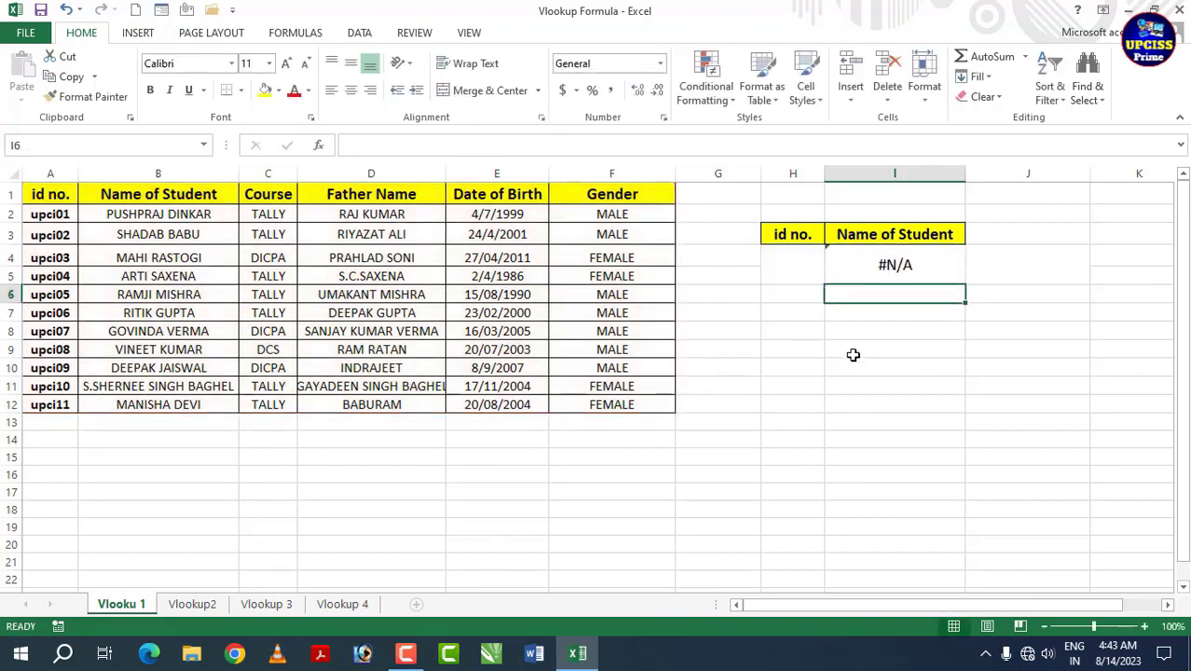
Test the name lookup by entering the second student's id in cell H4.
click(787, 263)
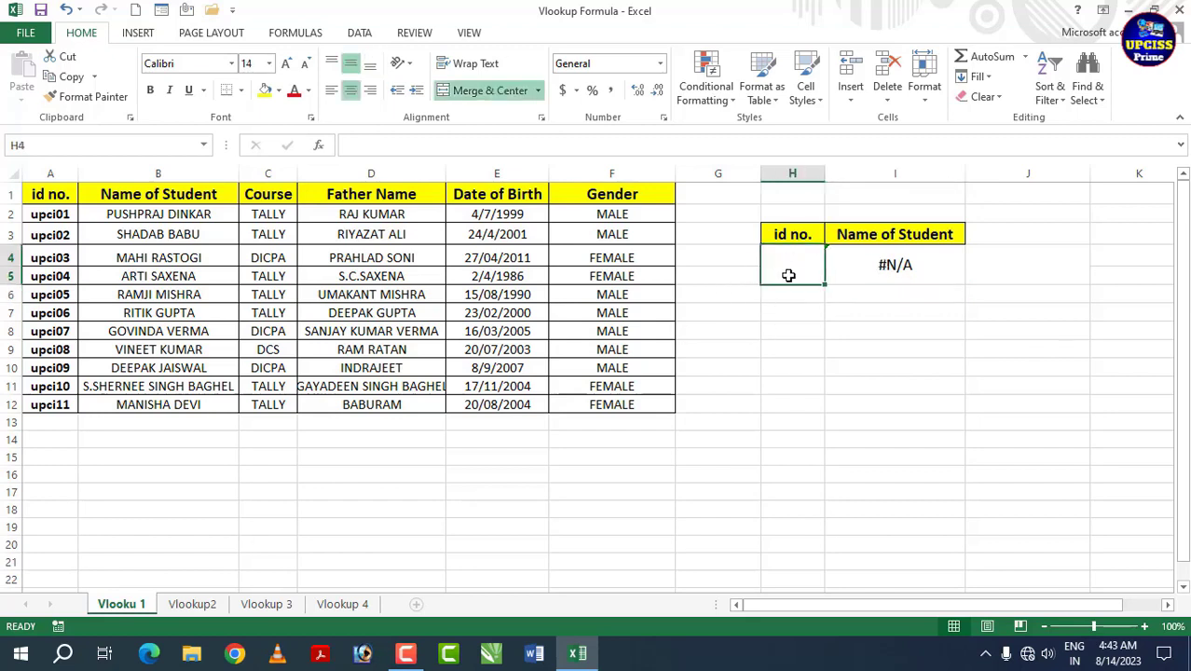
text(upc)
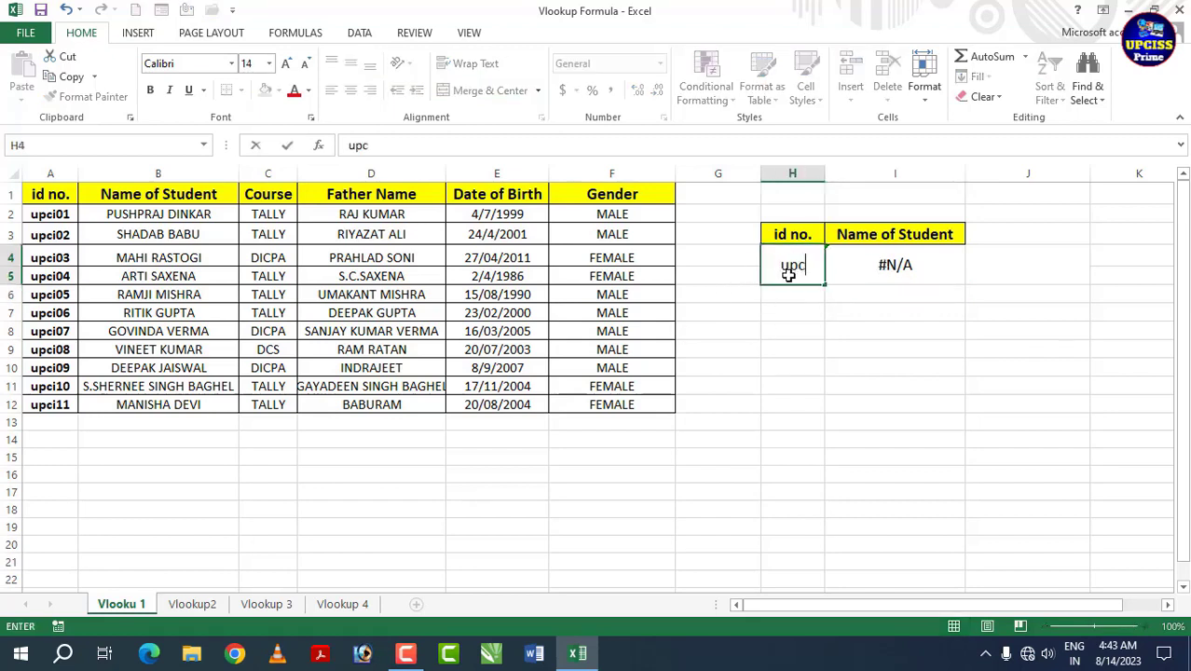
text(i02)
key(Return)
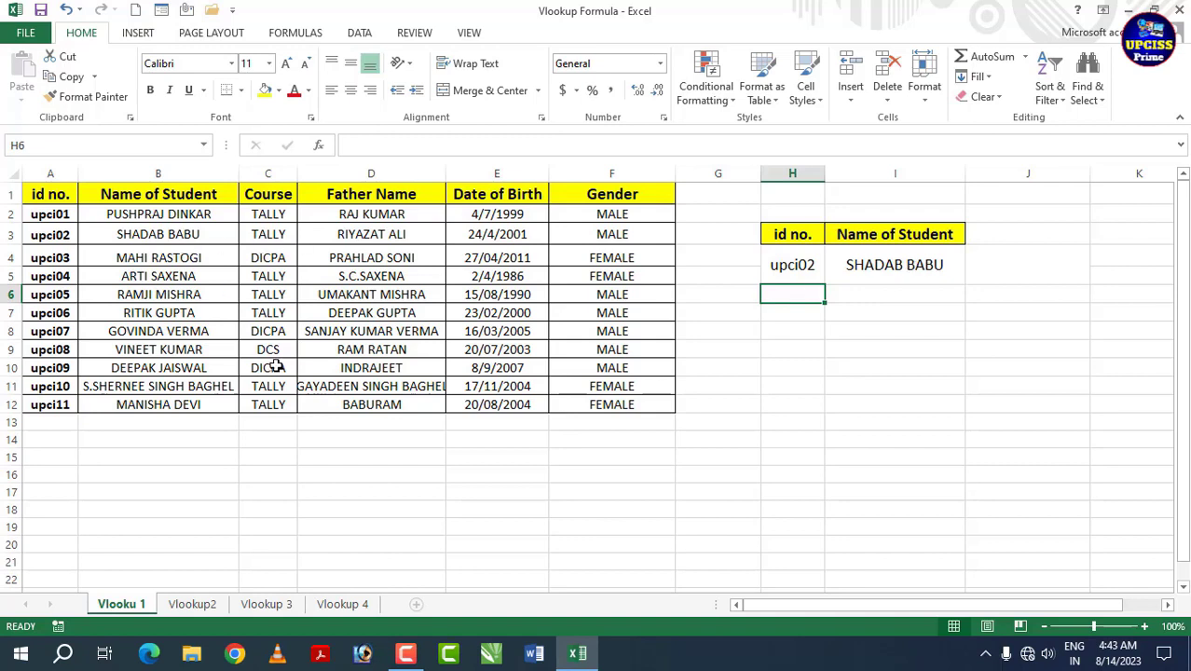
Replace the id in cell H4 with the eighth student's id.
click(801, 264)
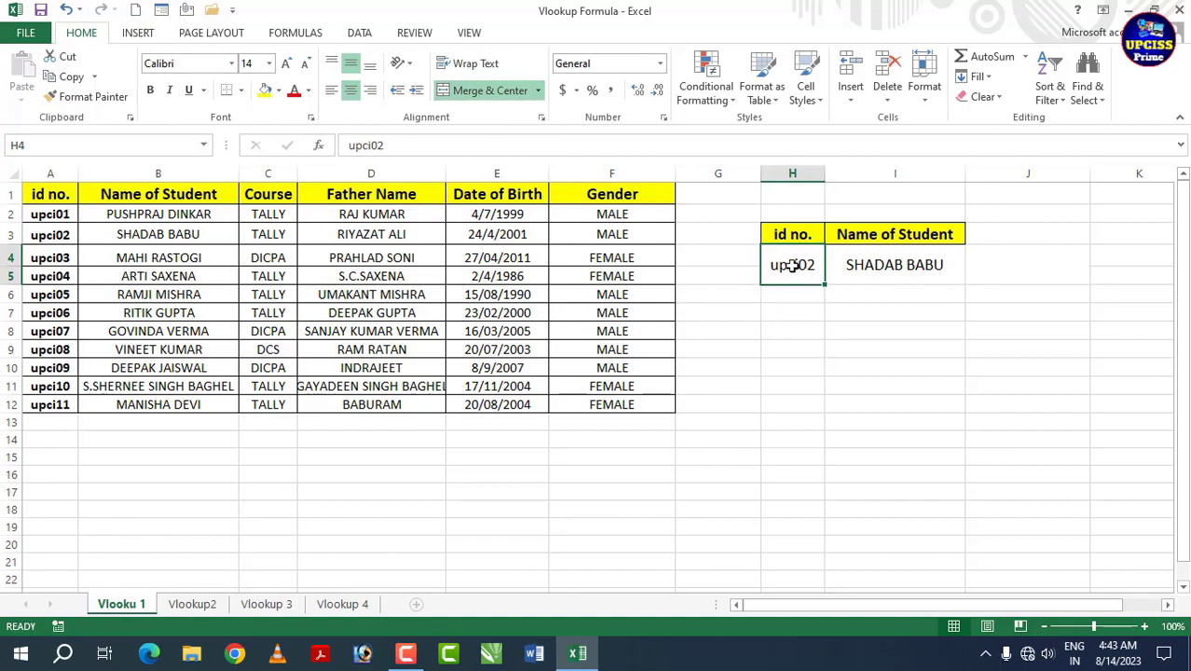
text(upci)
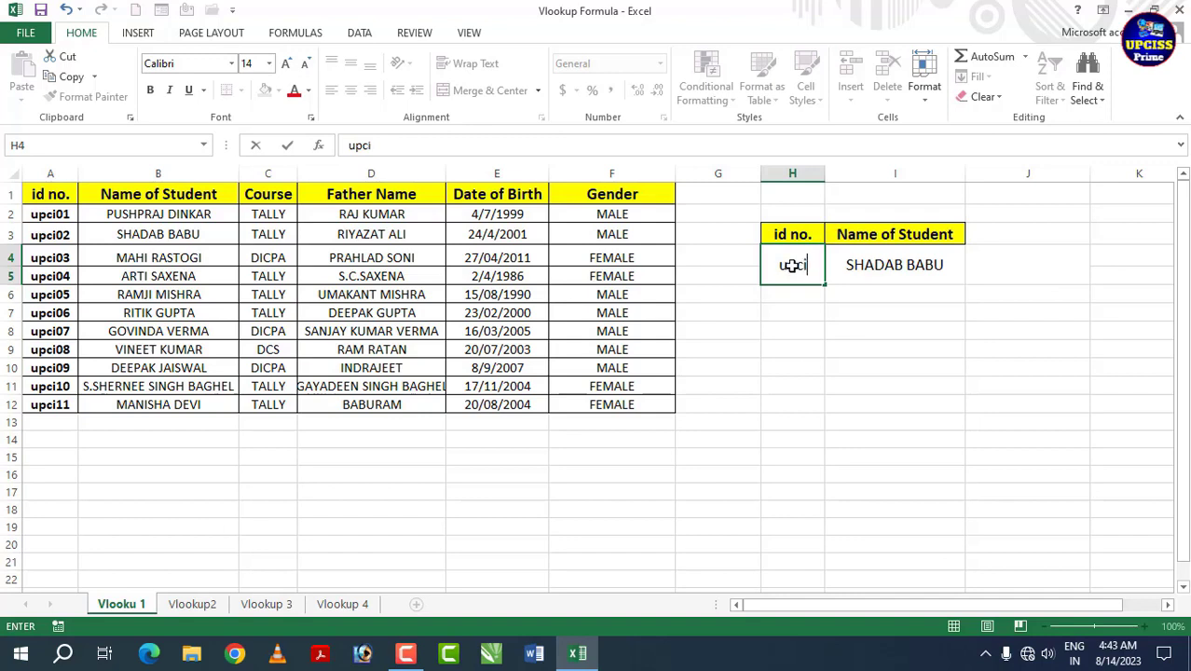
text(08)
key(Return)
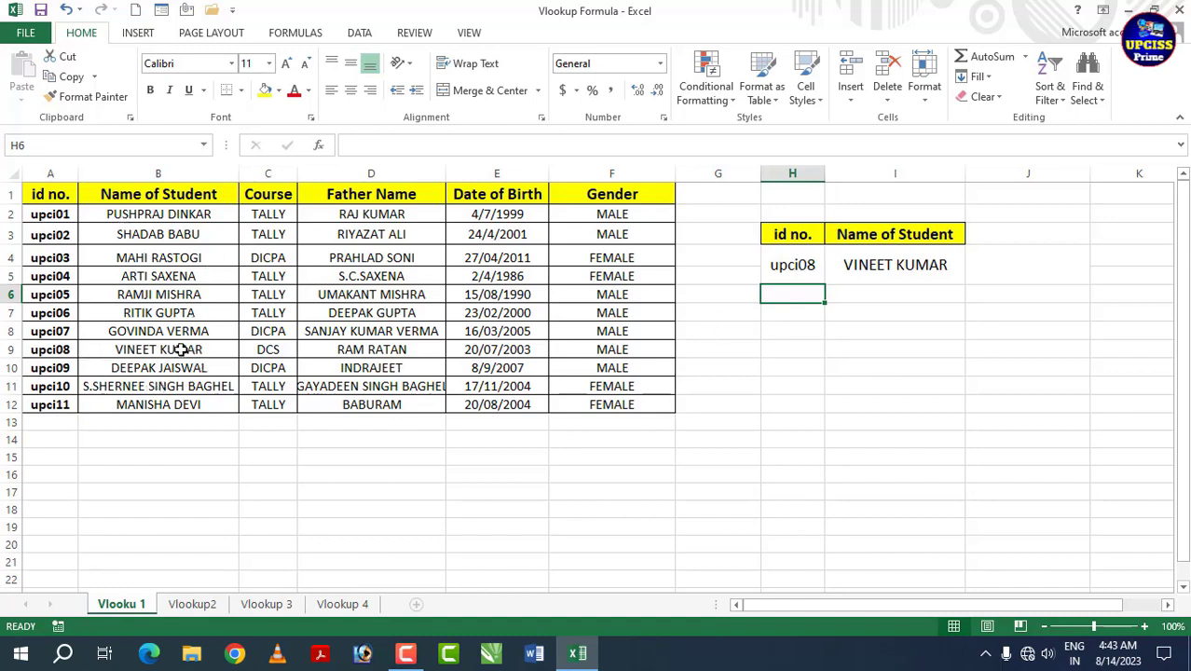
Copy the Father Name header from D1 to J3, beside the lookup table's Name of Student header.
click(792, 263)
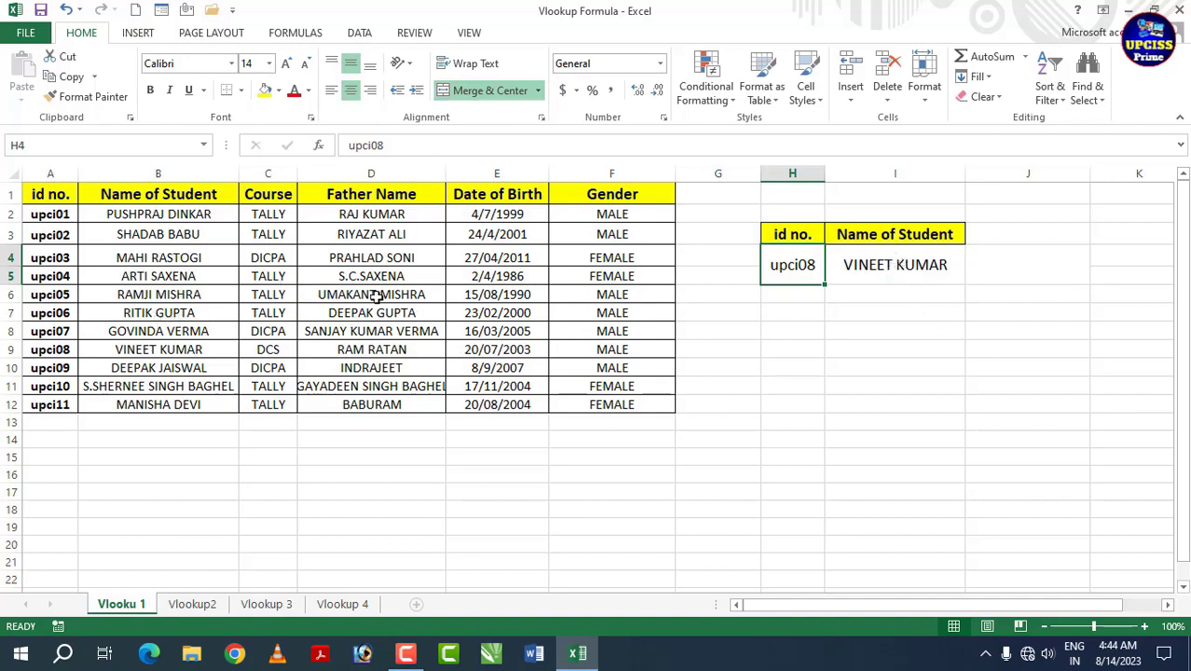
click(896, 294)
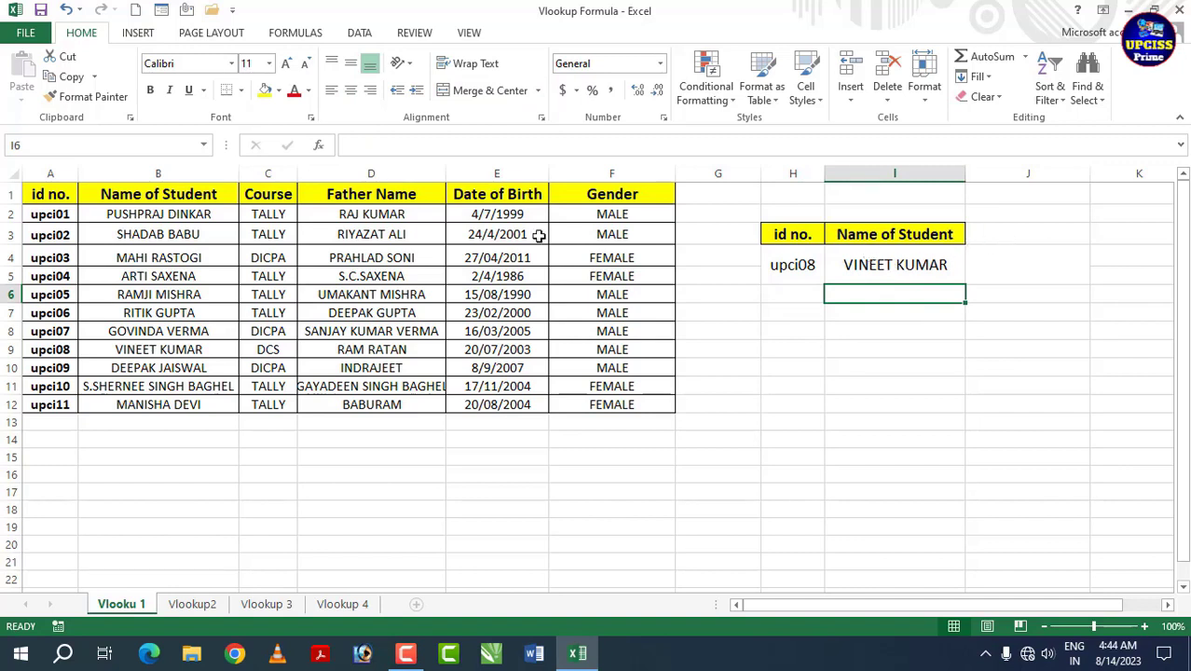
click(395, 193)
key(ctrl+c)
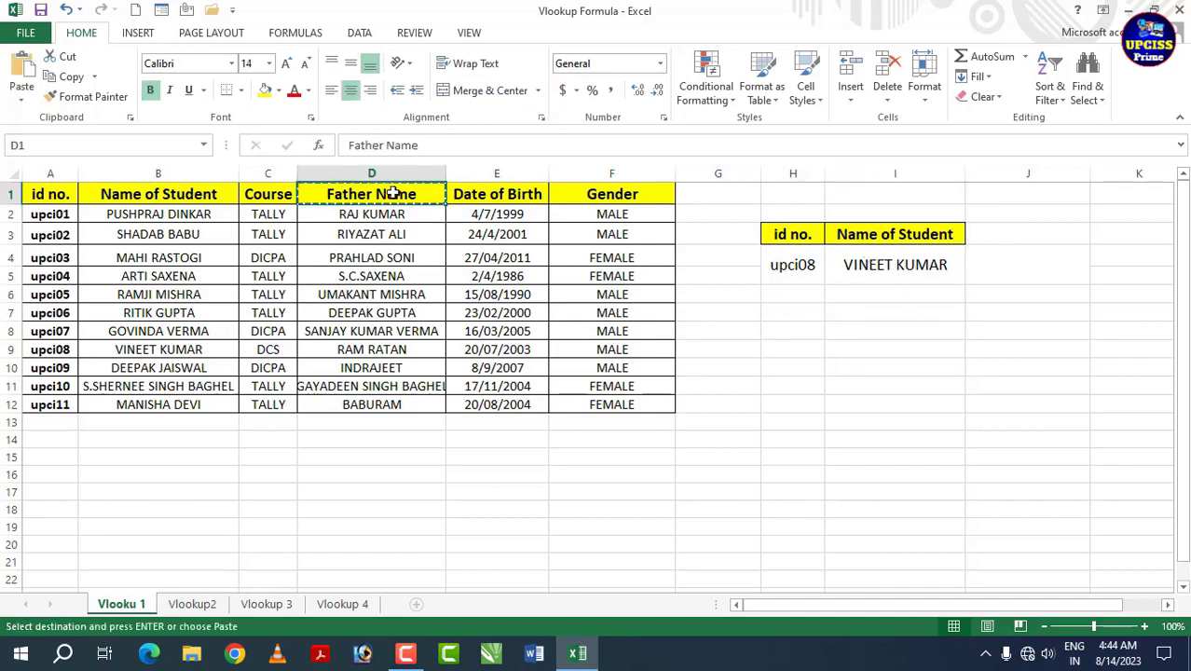
click(1011, 236)
key(ctrl+v)
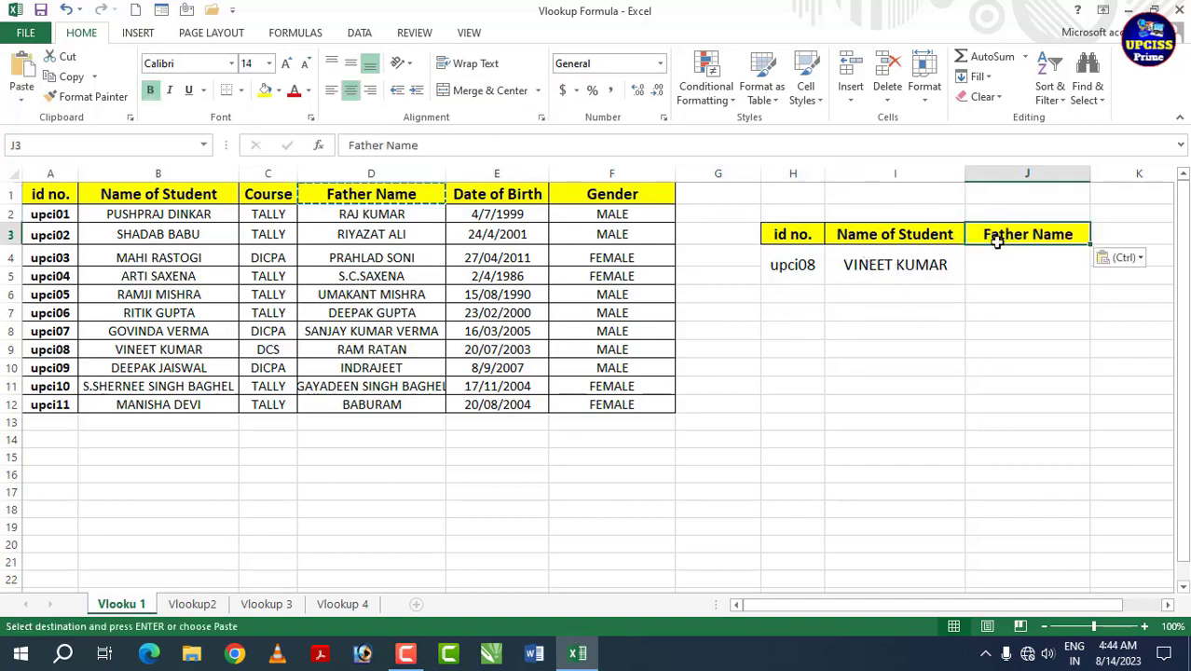
Copy the Course header from C1 to K3 as the last header of the lookup table.
click(286, 193)
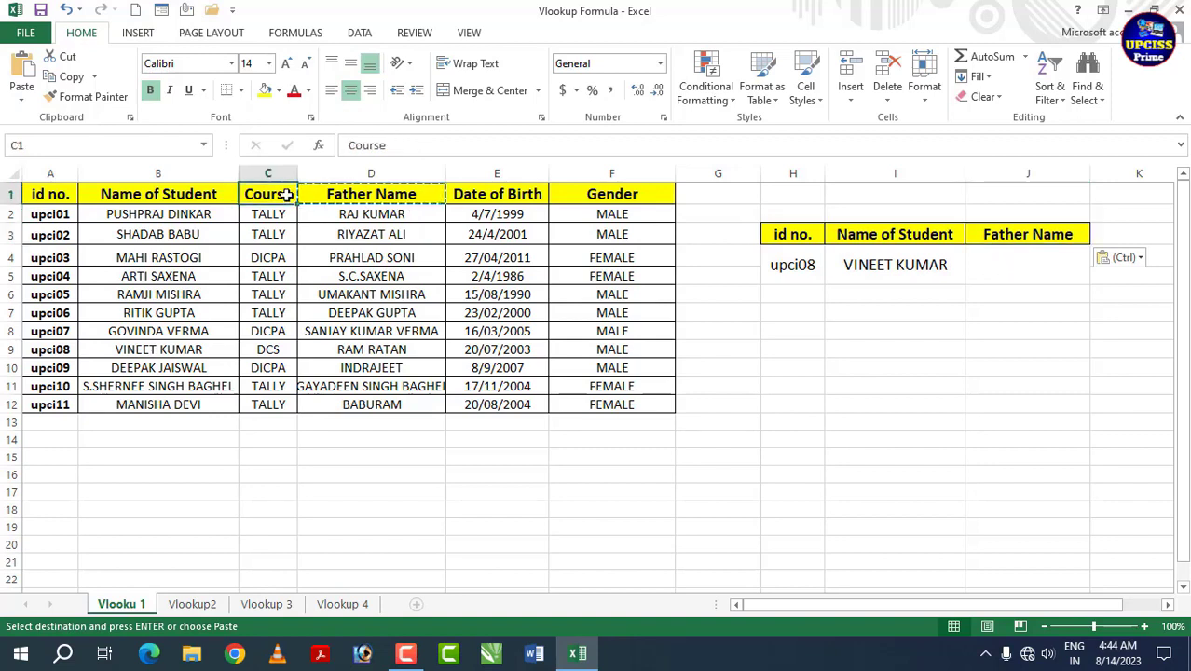
key(ctrl+c)
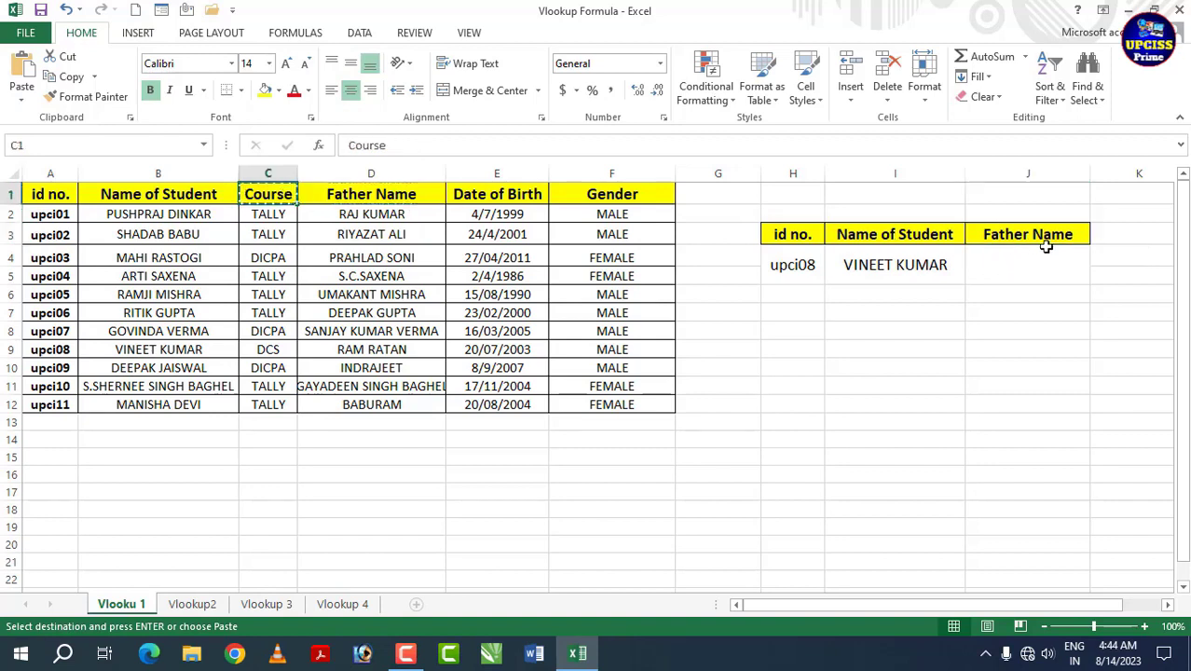
click(1115, 237)
key(ctrl+v)
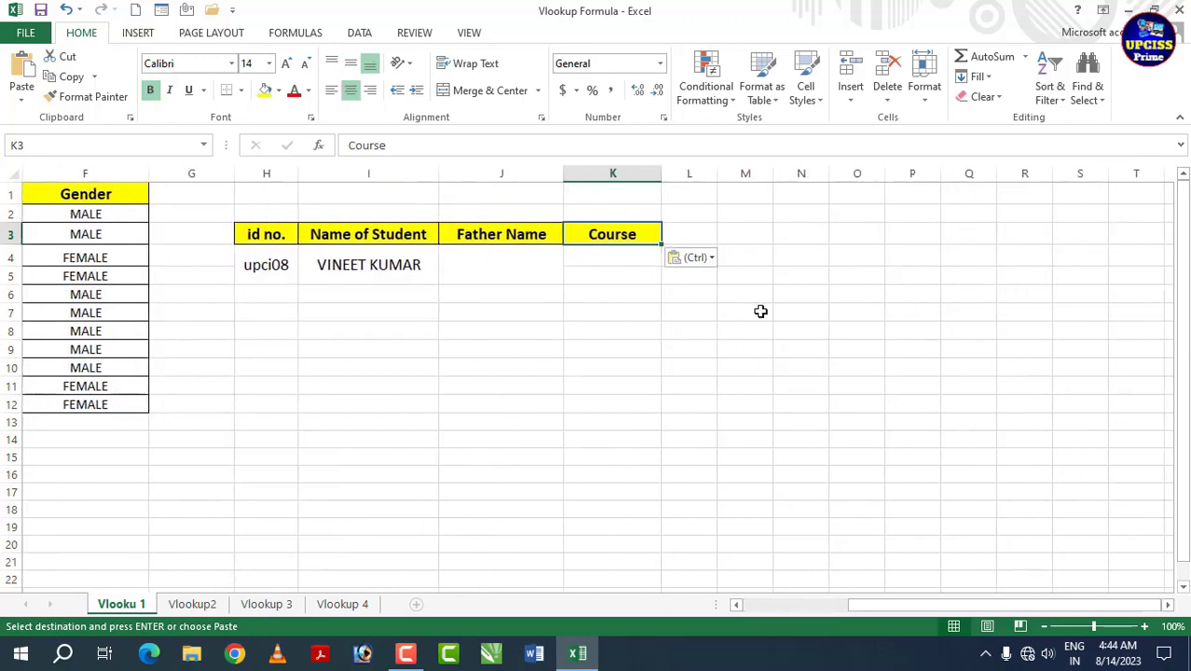
click(589, 276)
drag(885, 608, 782, 622)
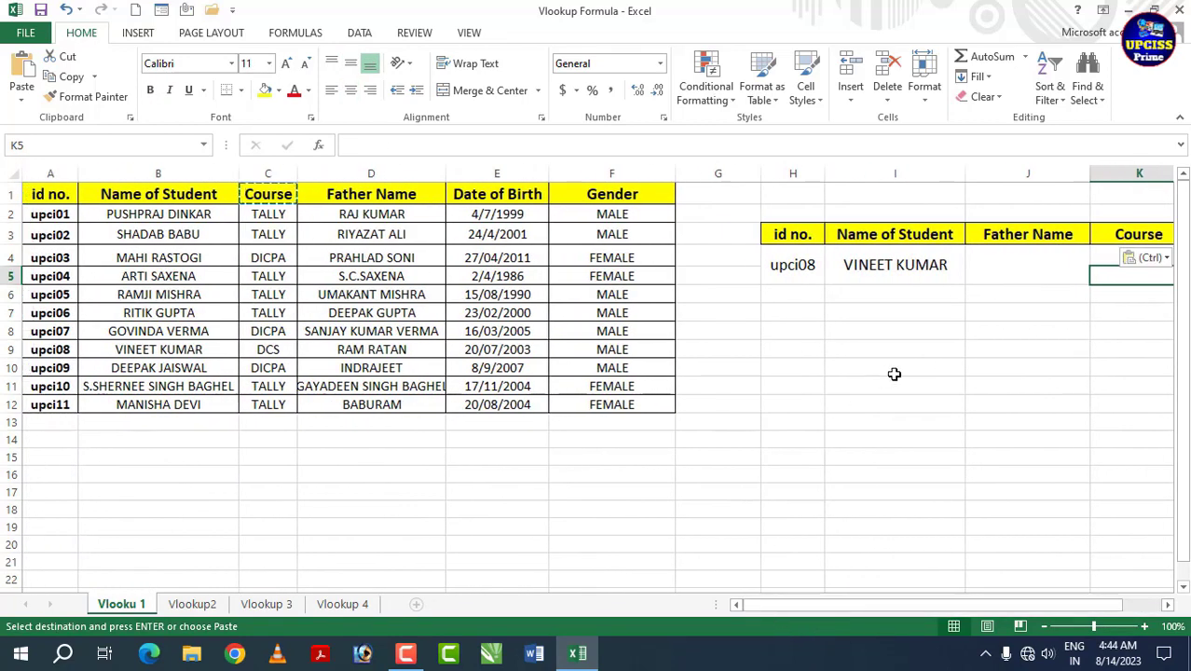
Start a VLOOKUP formula in J4 under Father Name, with H4 as lookup value and A1:F12 as table array.
click(1012, 259)
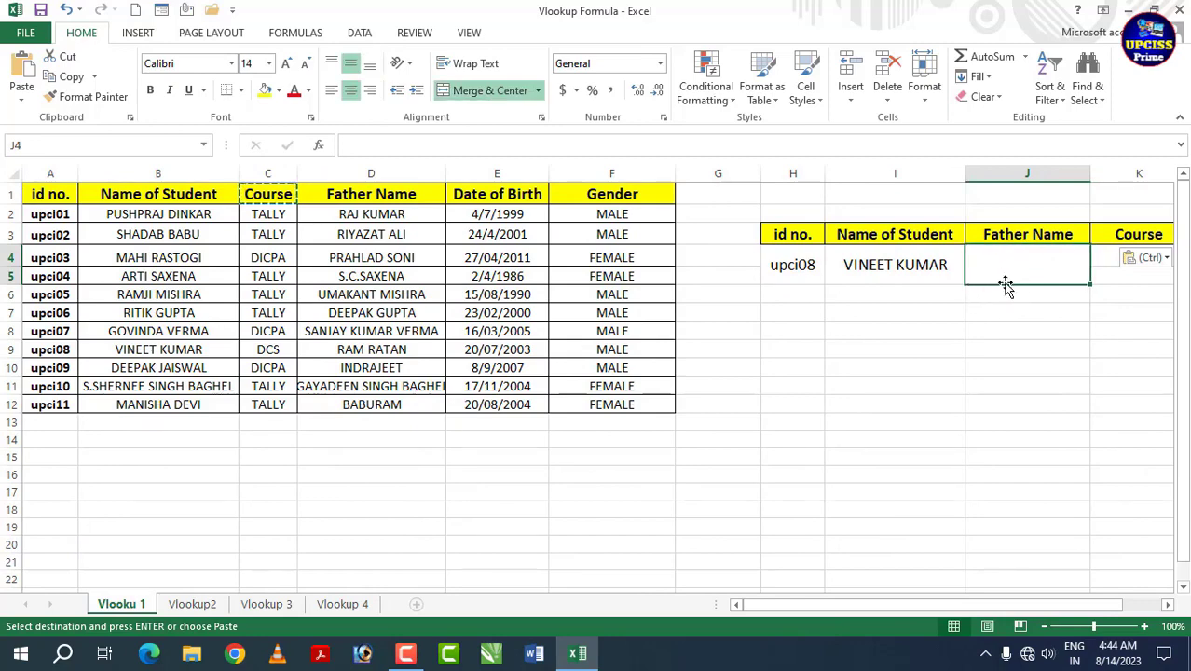
text(=vlo)
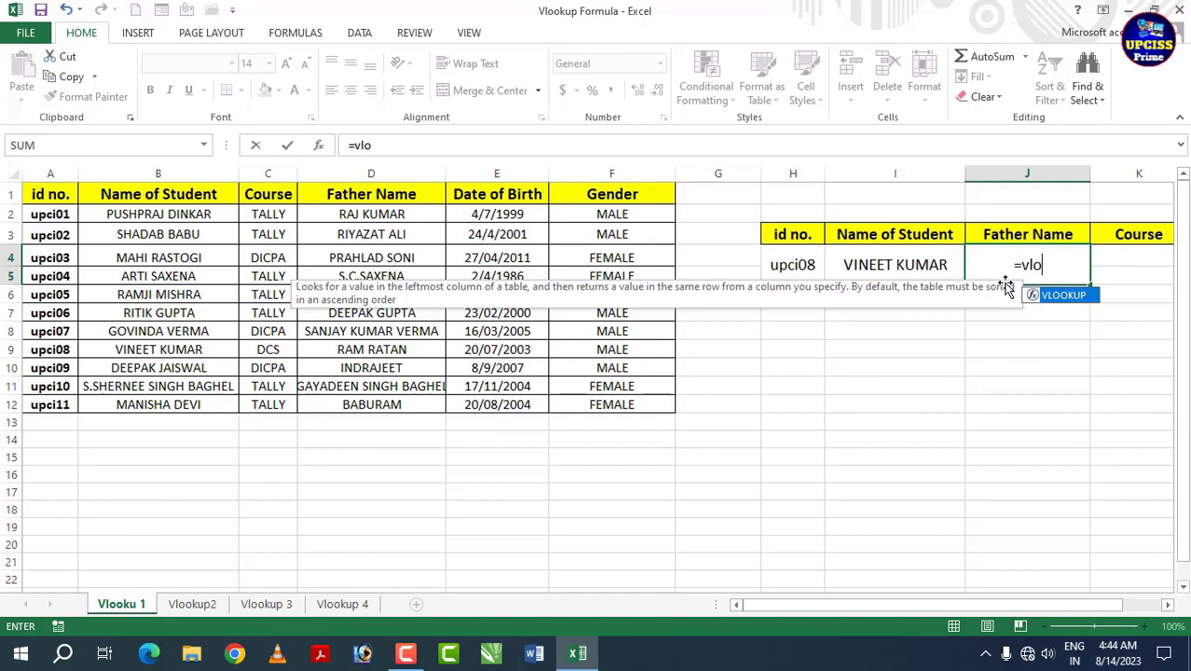
key(Tab)
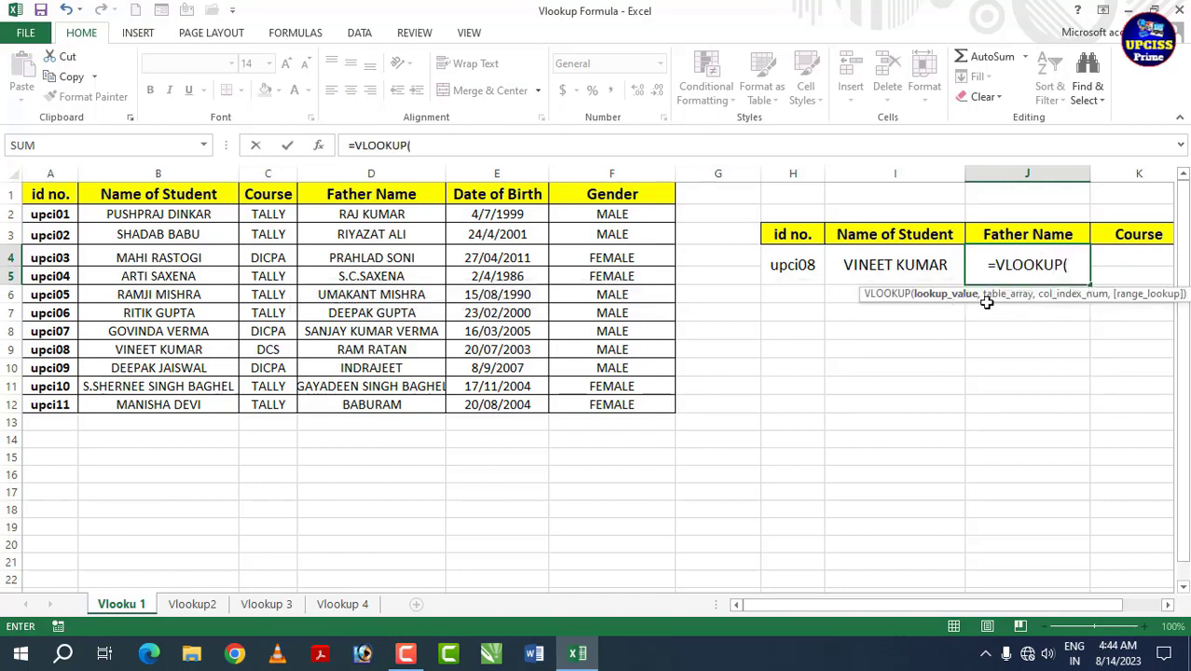
click(803, 264)
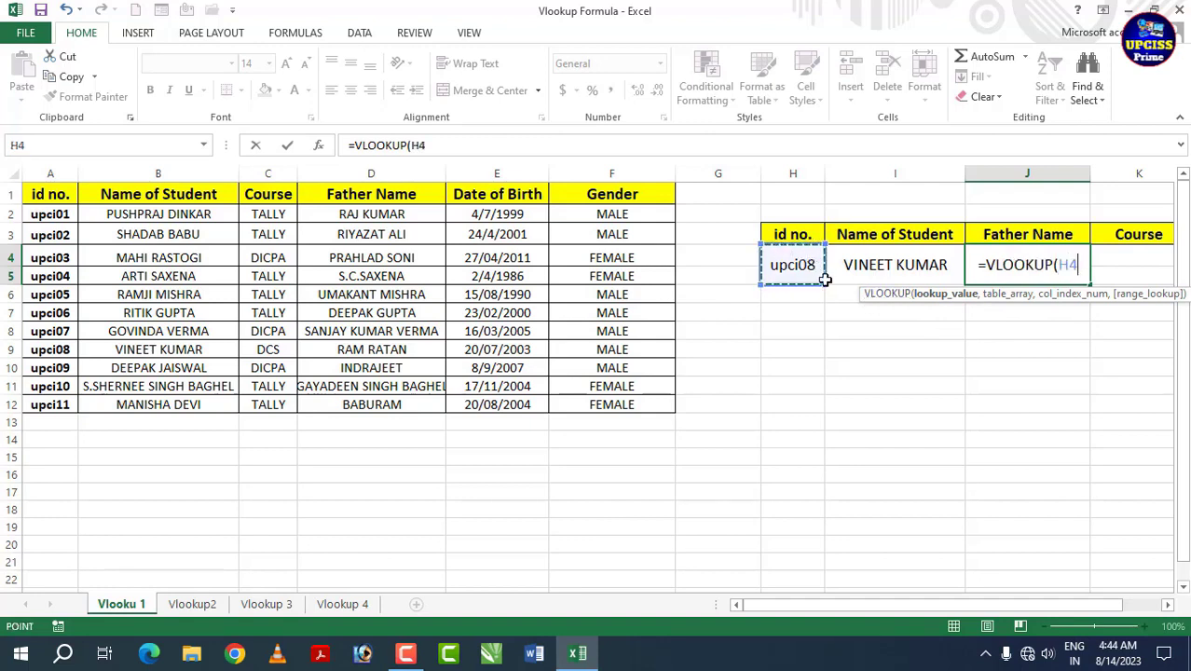
text(,)
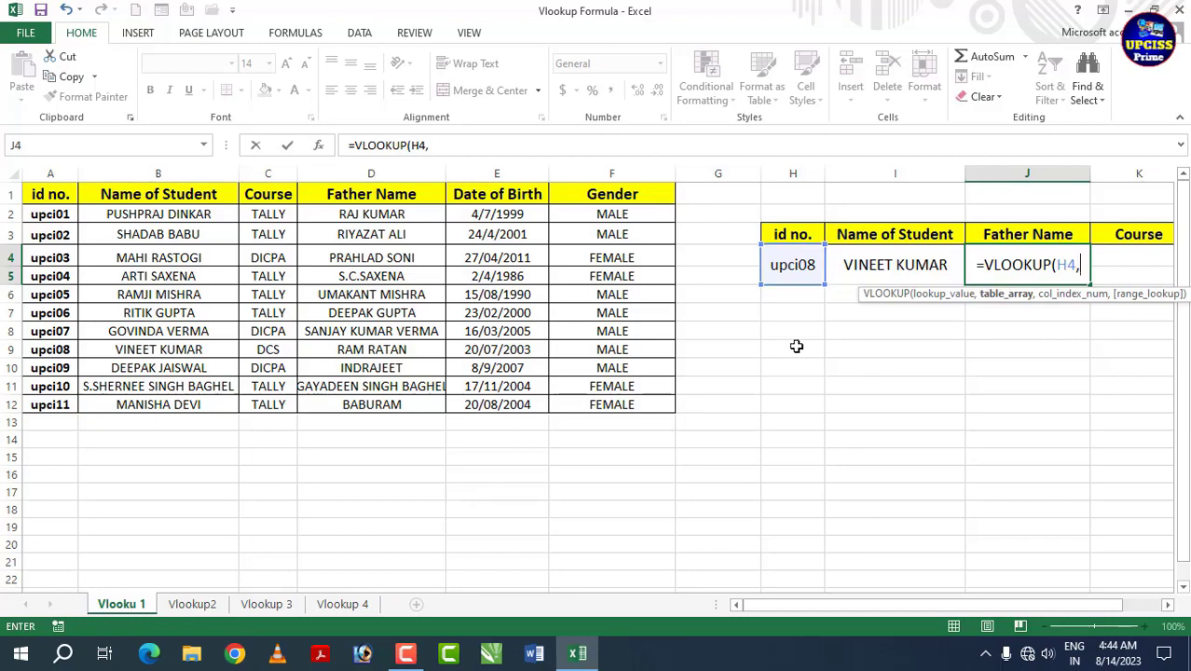
drag(210, 294, 588, 414)
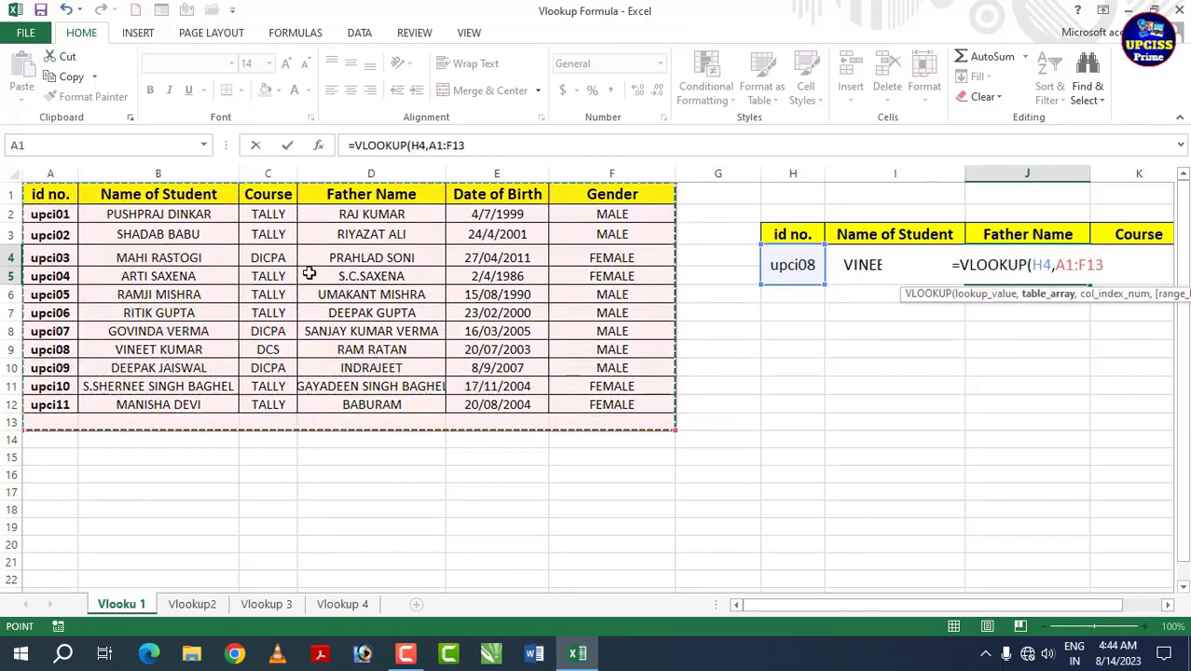
drag(50, 193, 613, 402)
text(,)
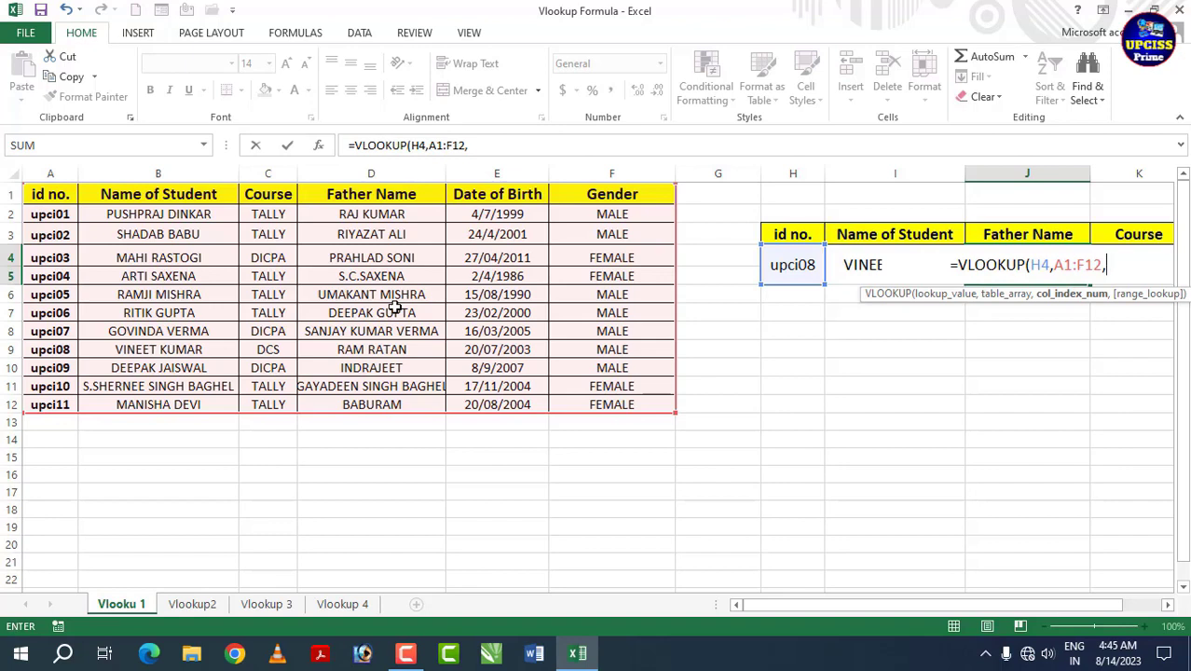
Complete the J4 formula with column index 4 and range lookup 0, and check its result against the eighth student's row.
text(4)
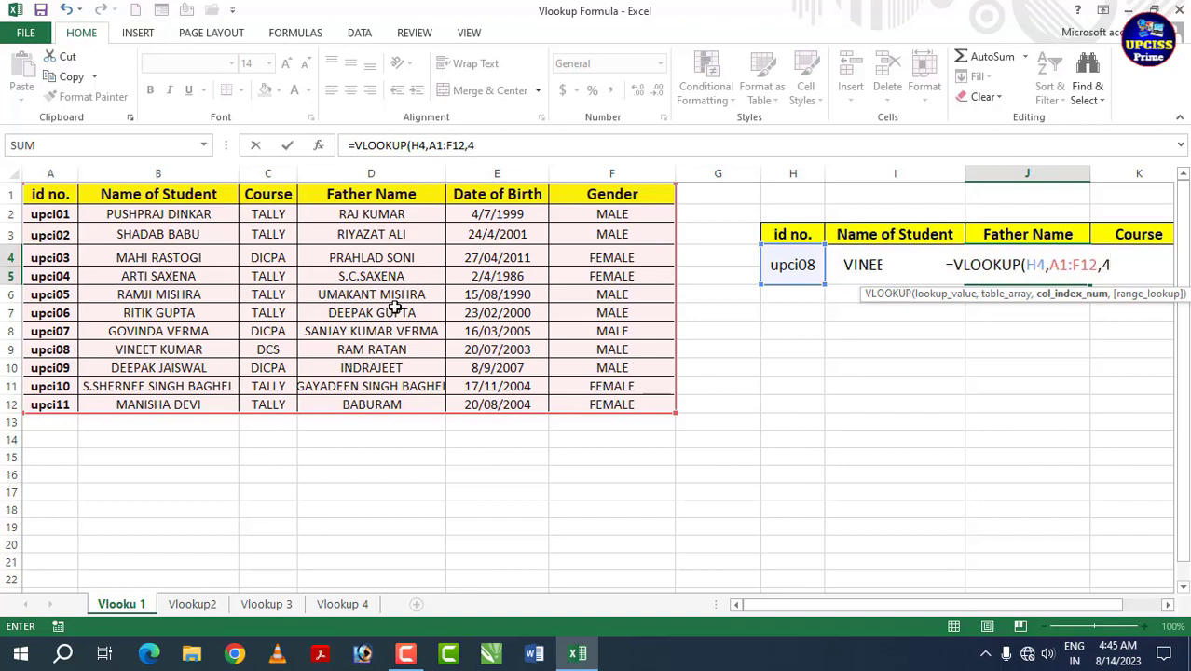
text(,0)
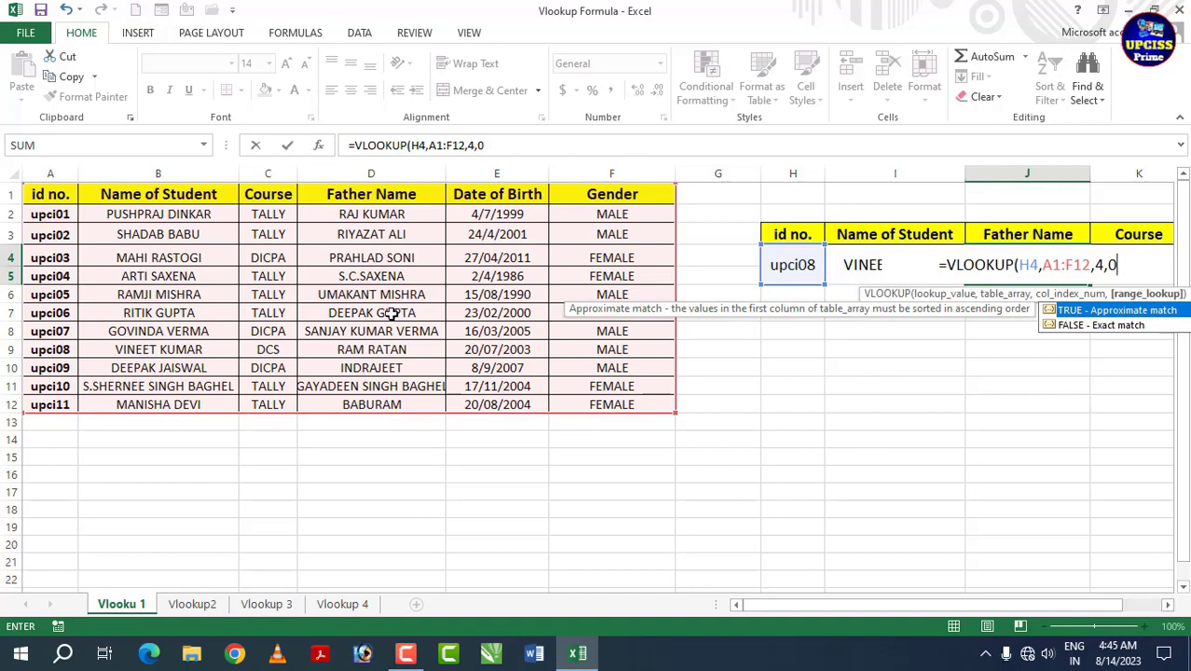
text())
key(Return)
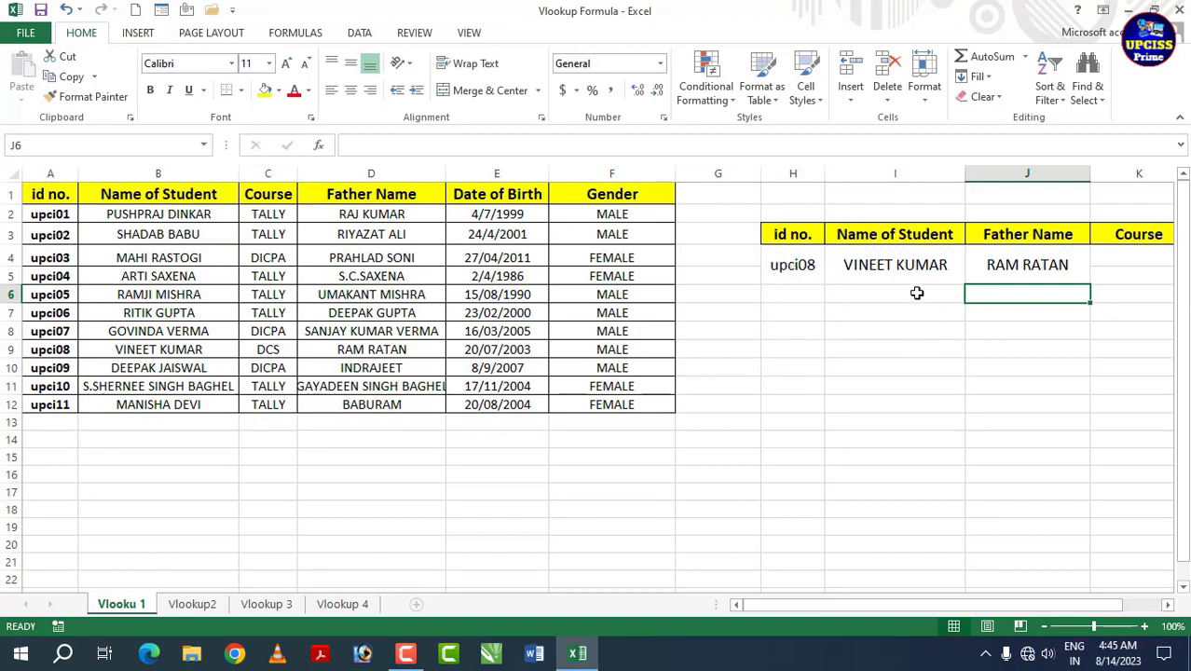
drag(71, 350, 168, 349)
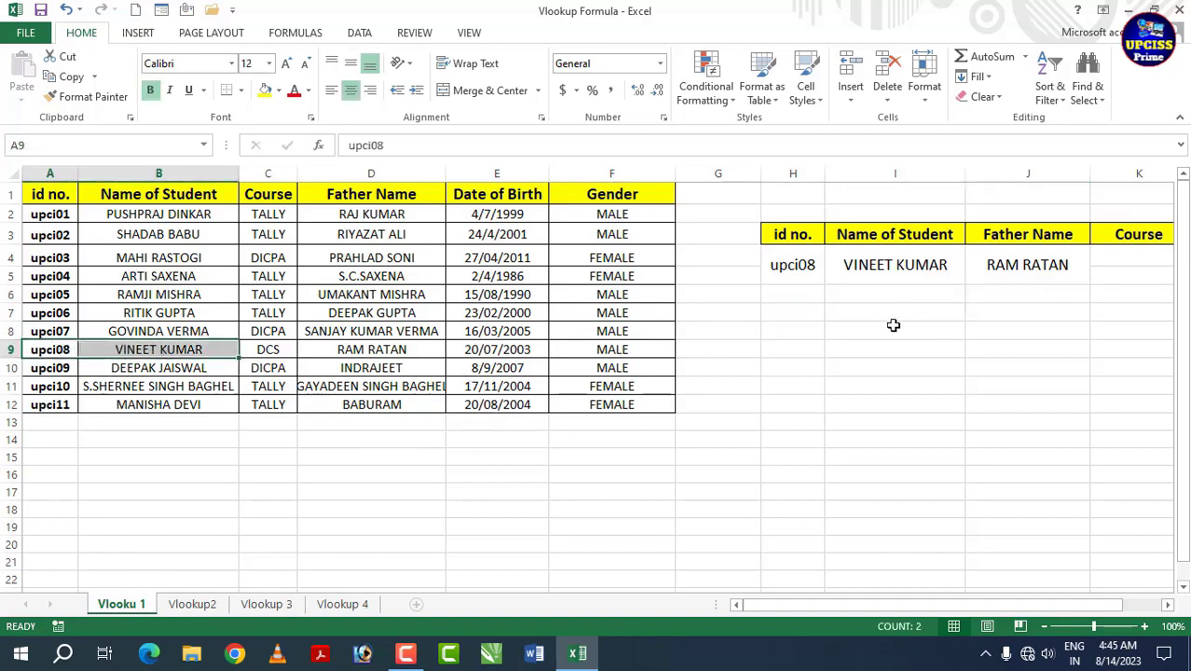
click(382, 350)
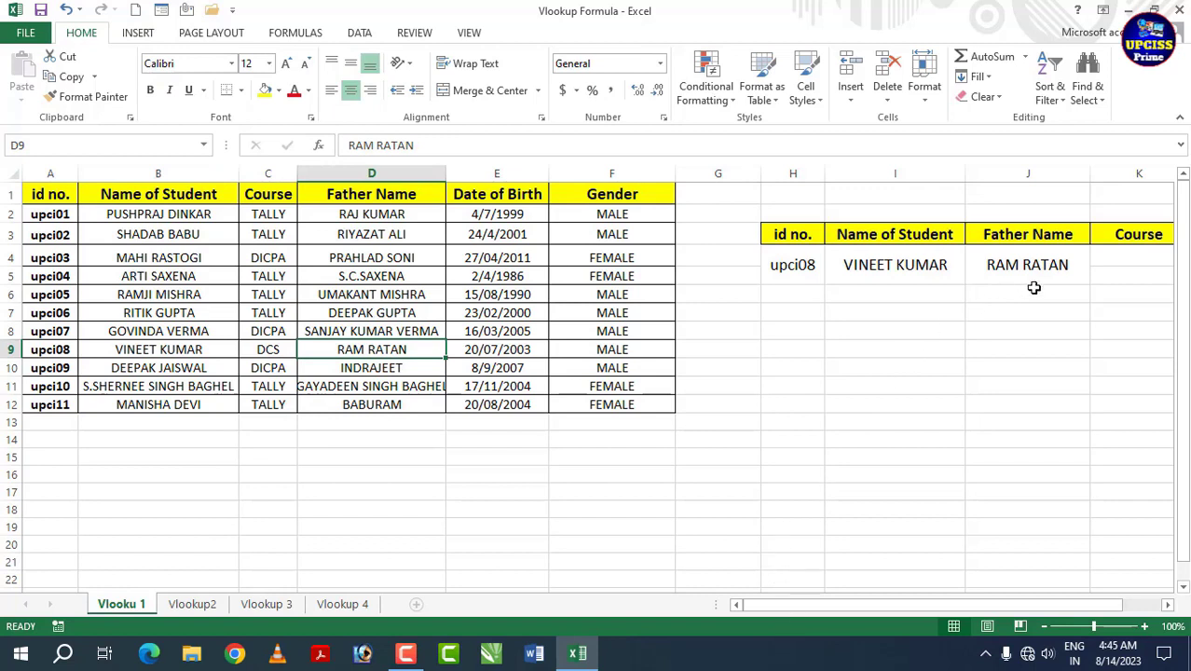
Start a VLOOKUP formula in K4 under Course, with H4 as lookup value and A1:F12 as table array.
click(1126, 258)
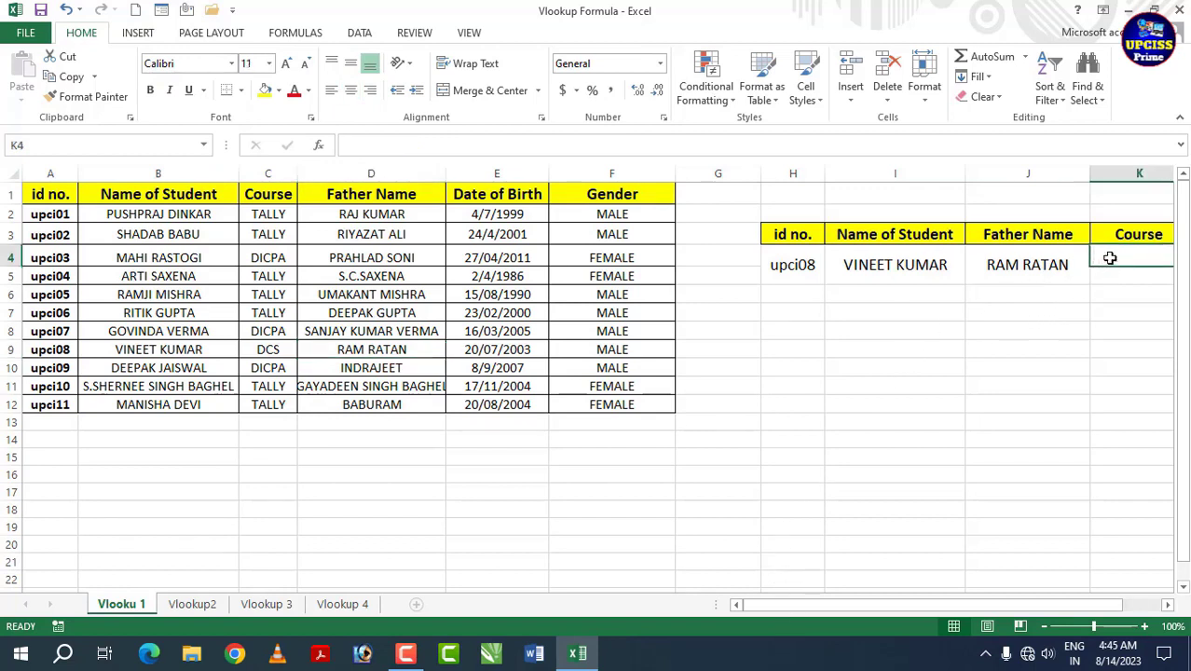
text(=)
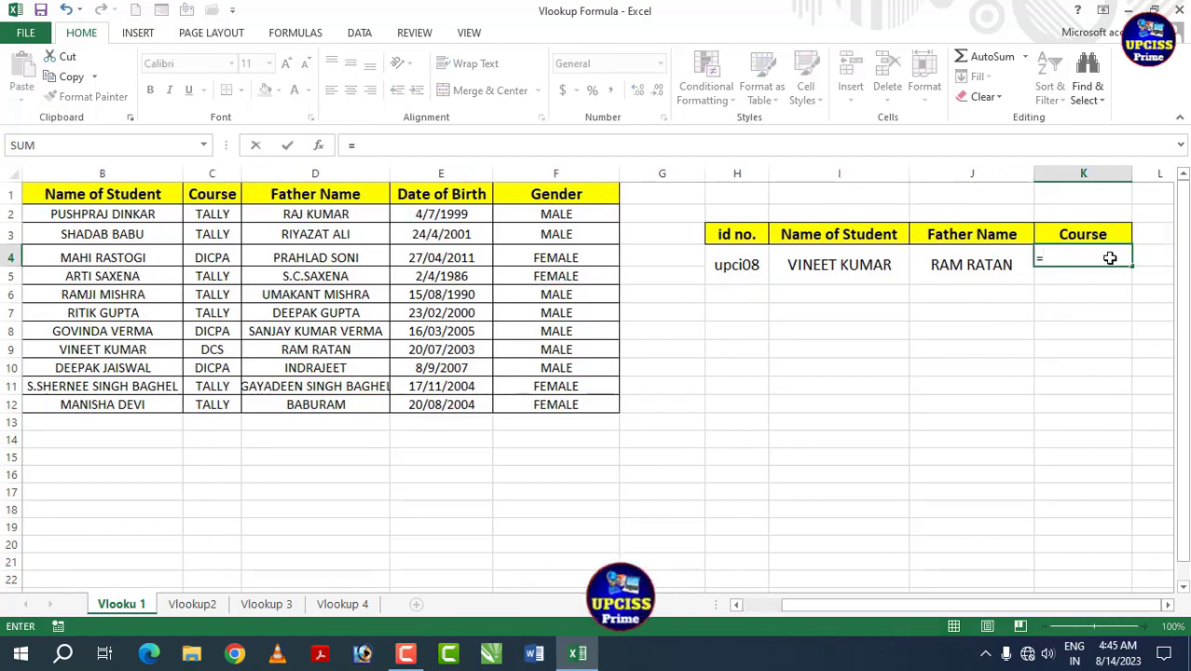
text(vl)
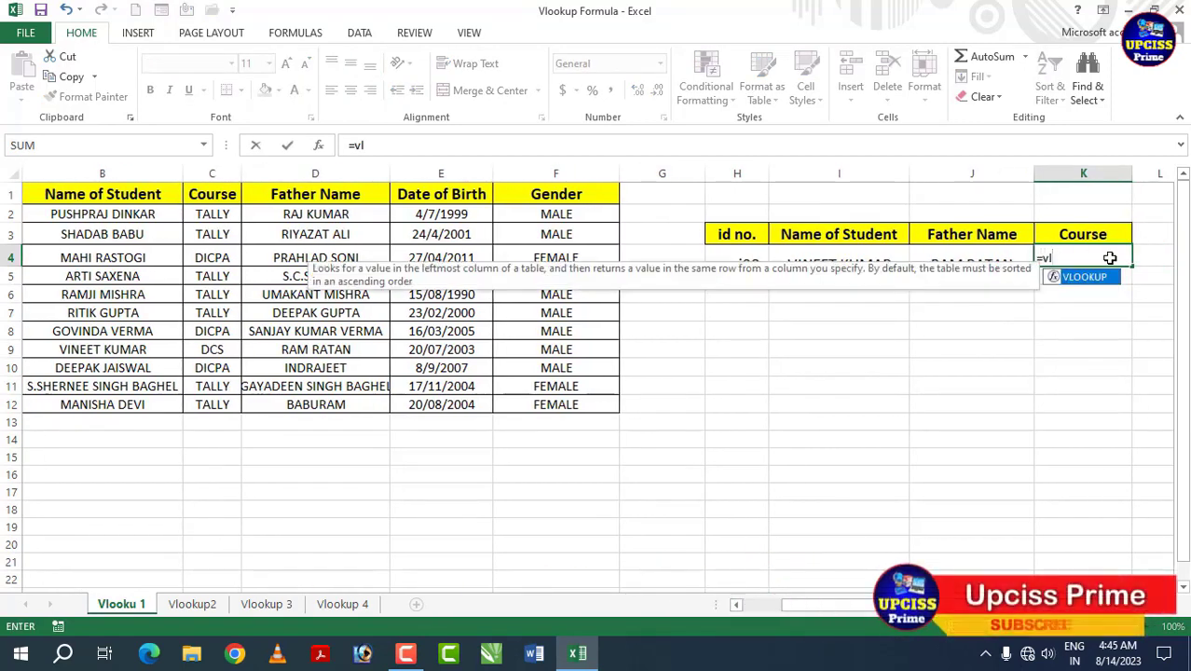
key(Tab)
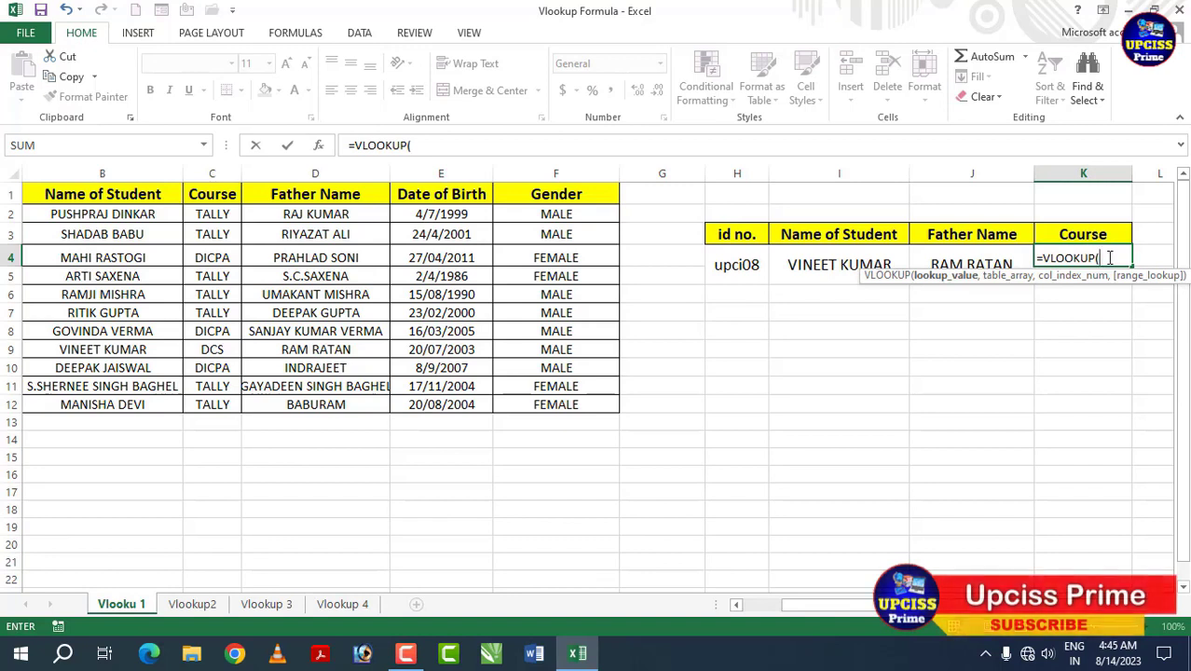
click(752, 265)
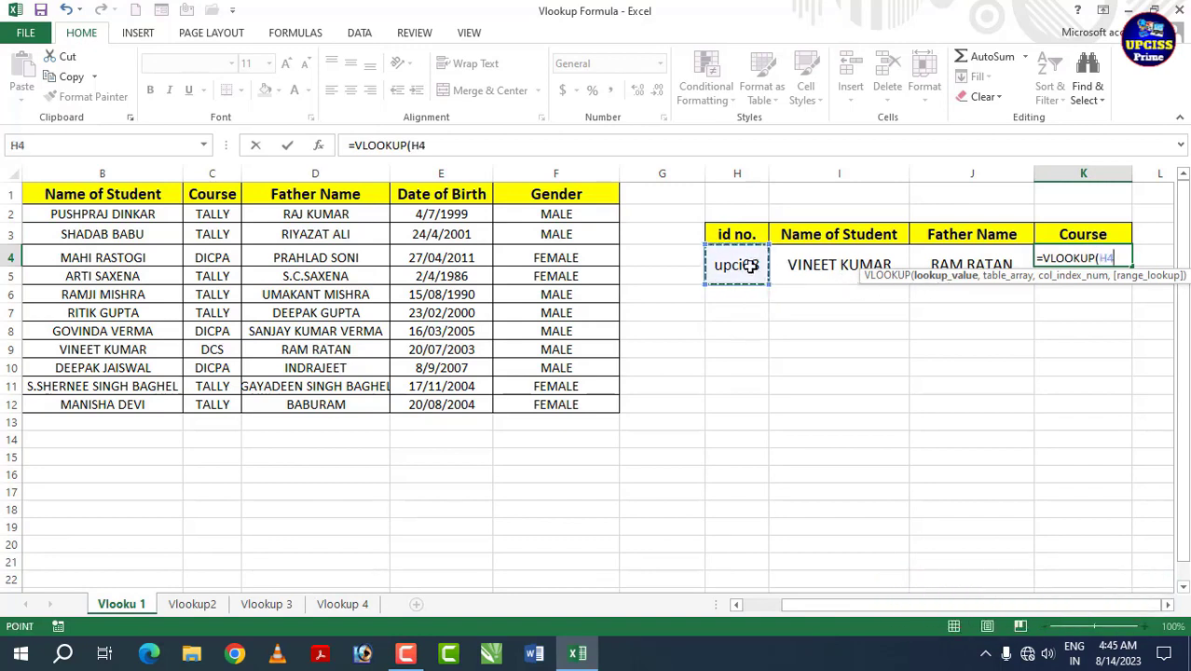
text(,)
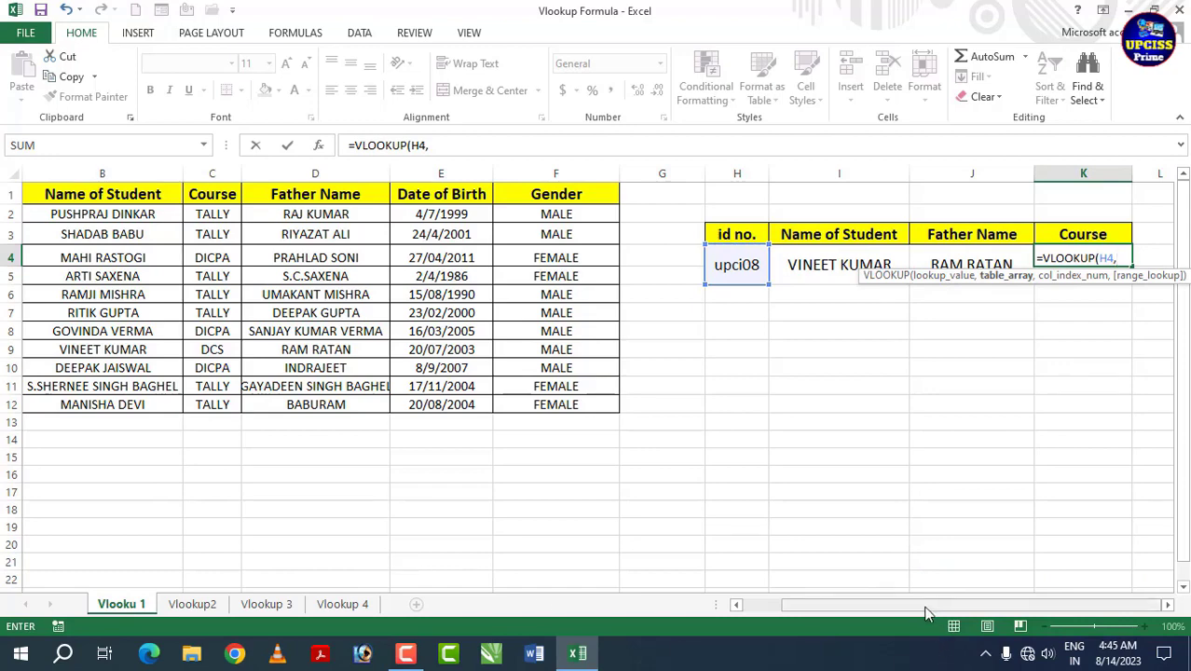
drag(931, 605, 781, 605)
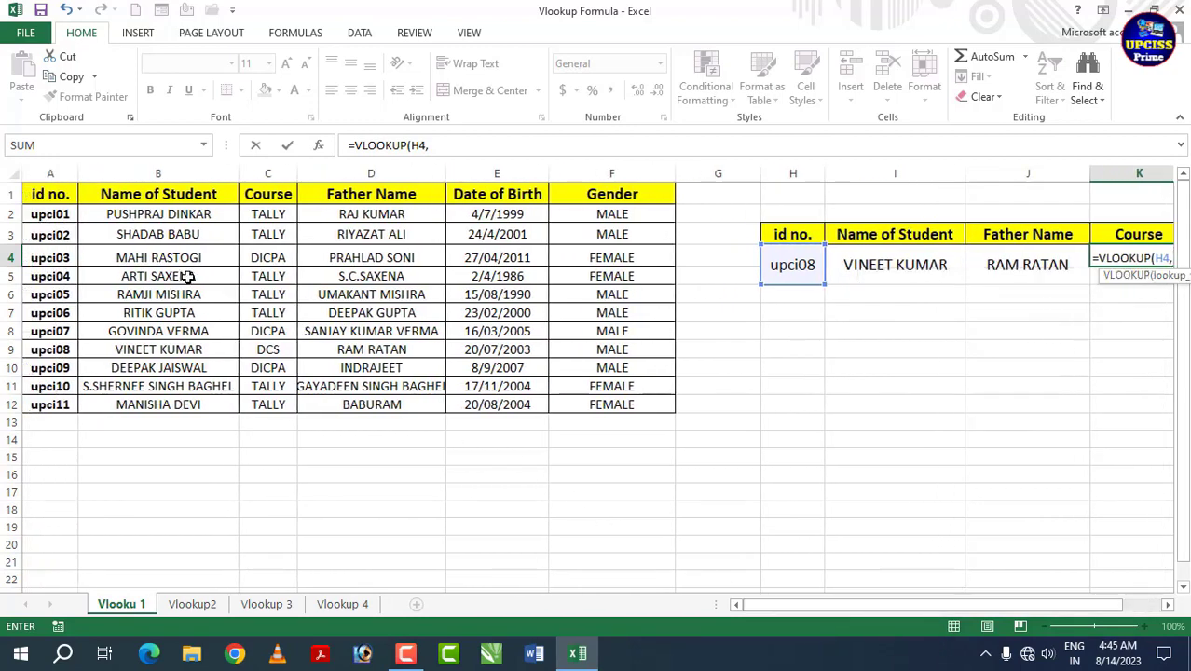
drag(45, 194, 606, 410)
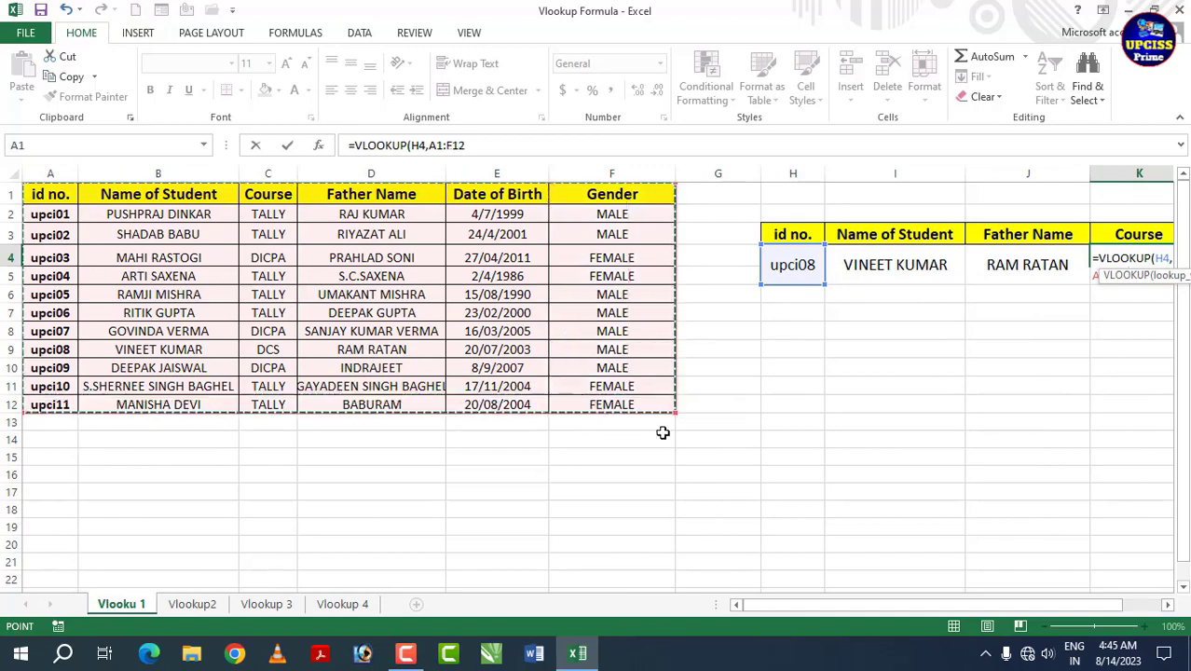
drag(752, 611, 793, 615)
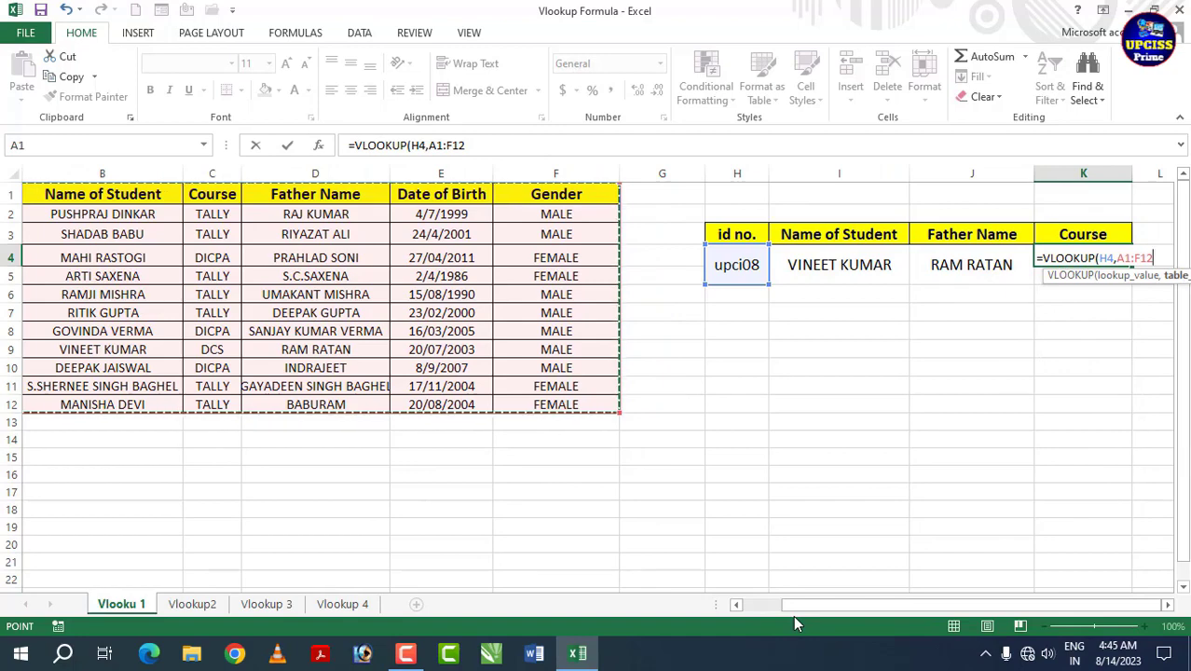
Complete the K4 formula with column index 3 for the course and range lookup 0.
text(,)
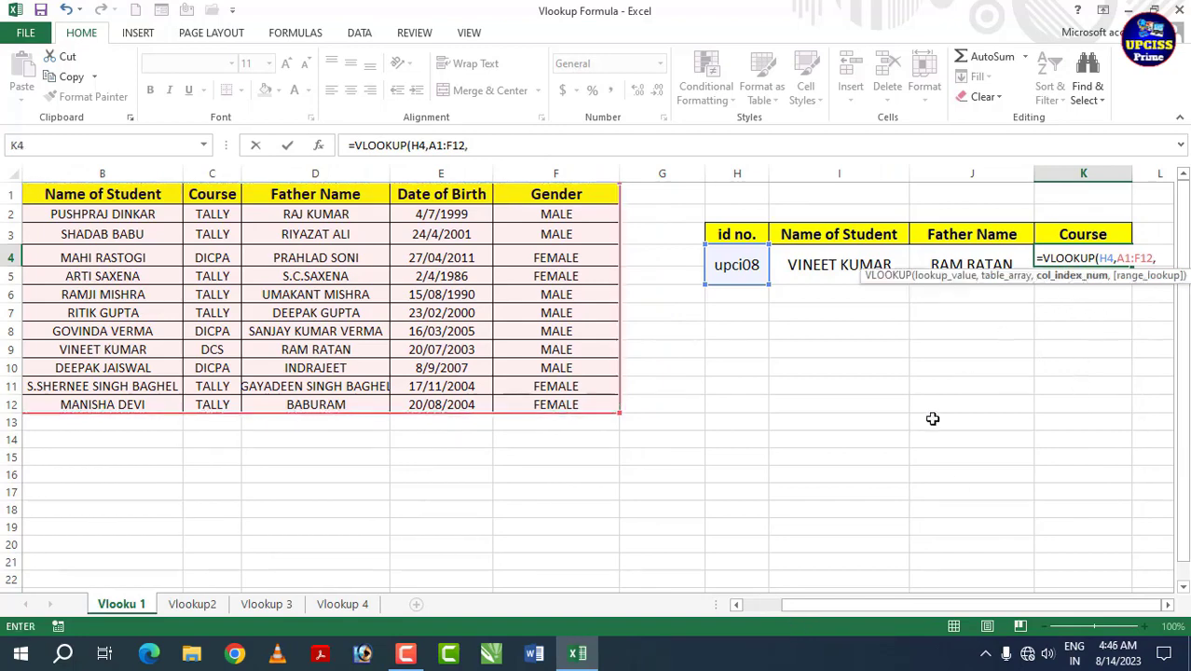
drag(896, 607, 831, 609)
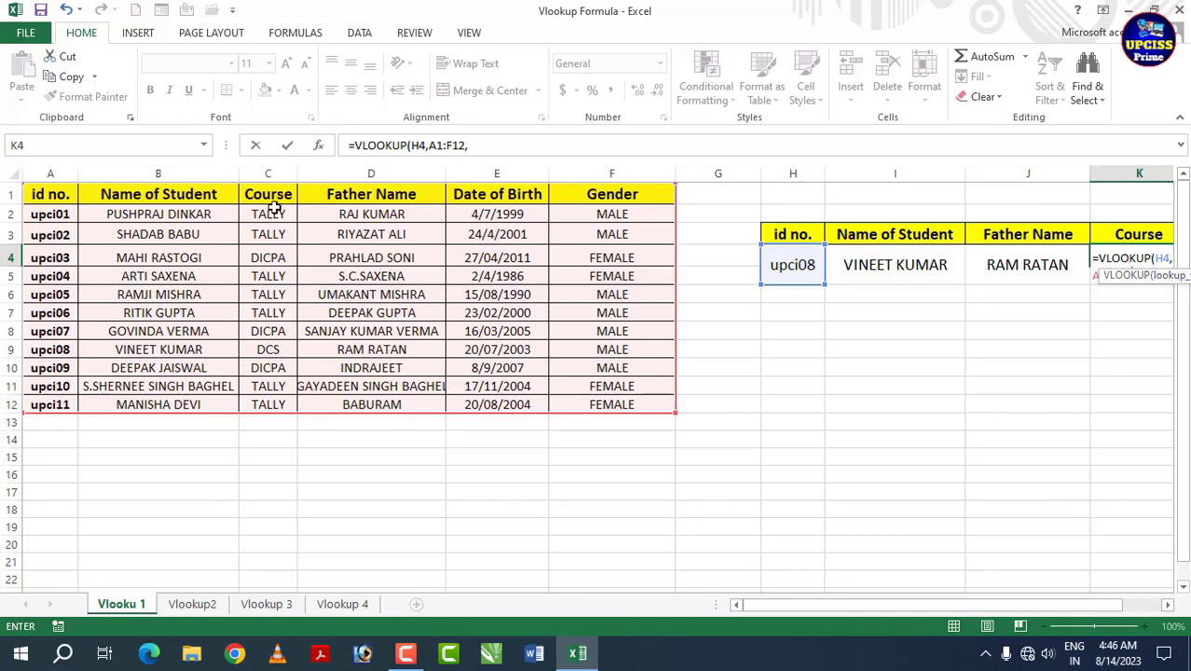
drag(756, 606, 836, 615)
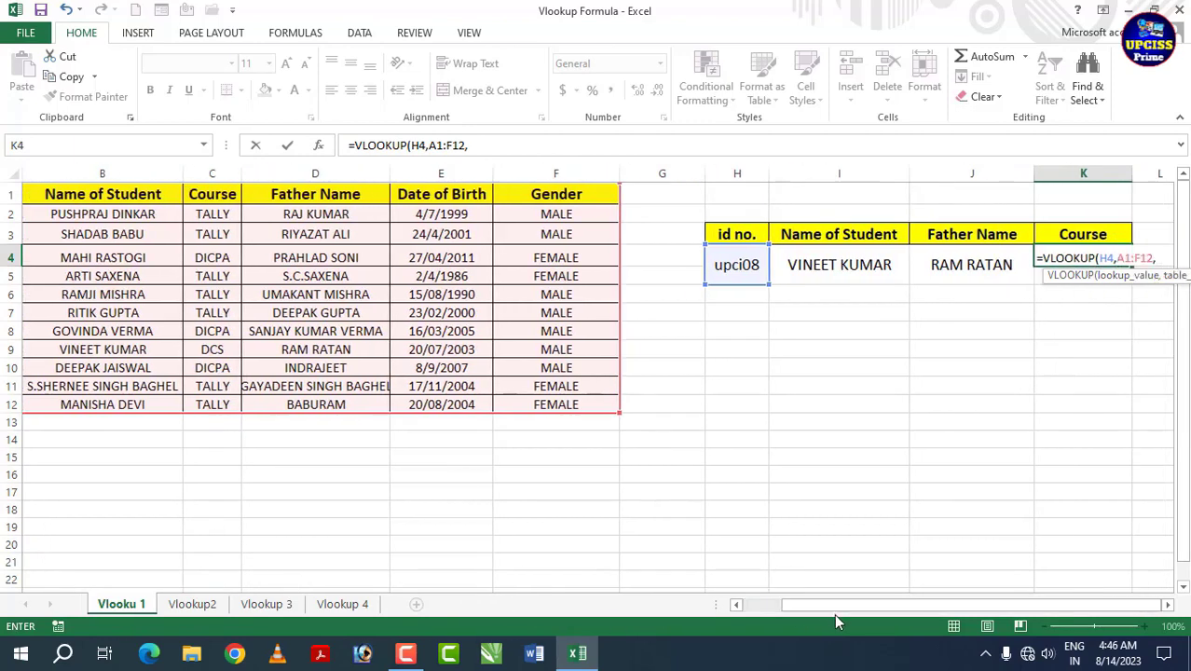
text(3)
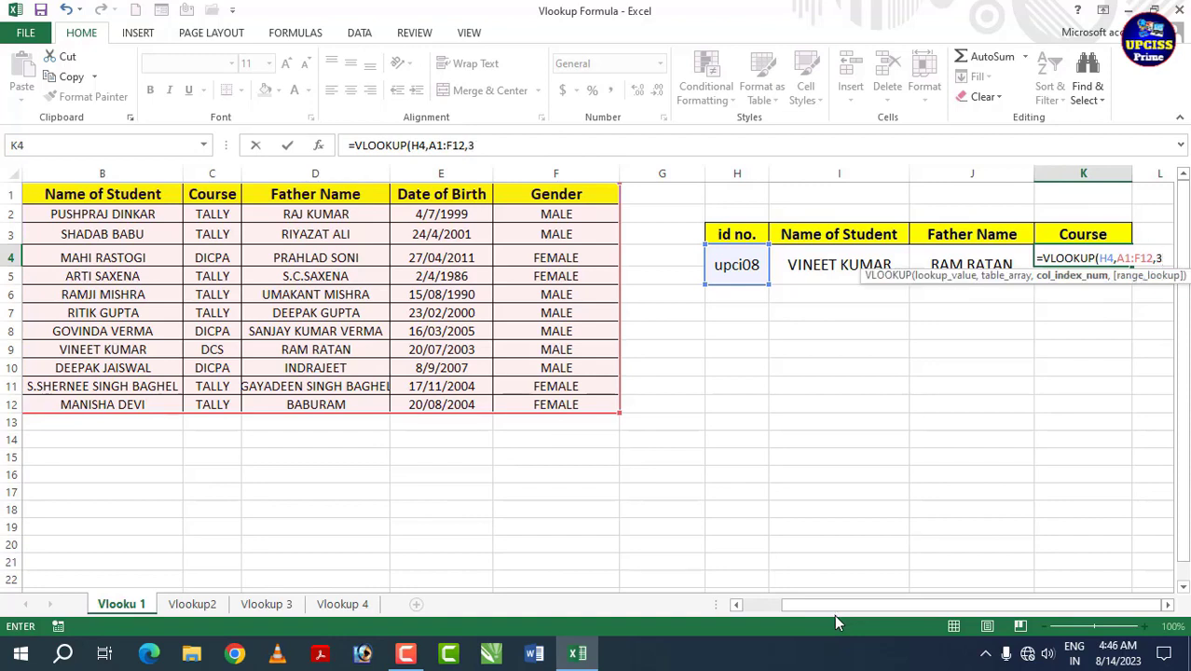
text(,)
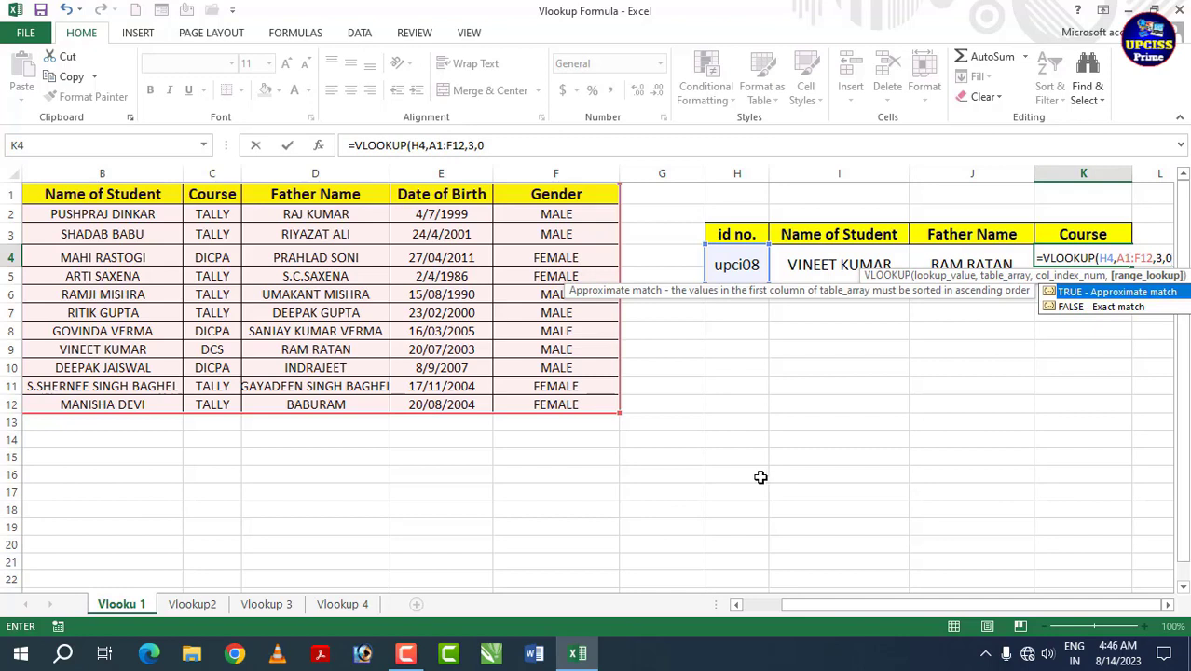
text(0))
key(Return)
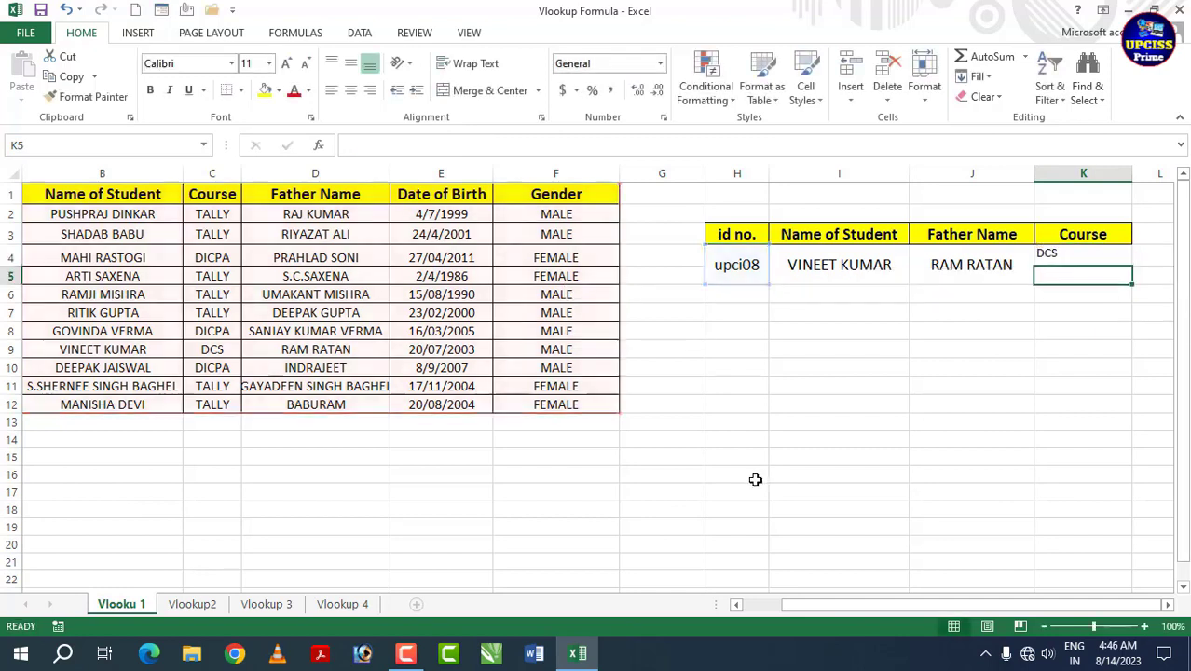
Make the course result in K4 bold, merge and center K4:K5, and align the text to the middle vertically.
click(1048, 260)
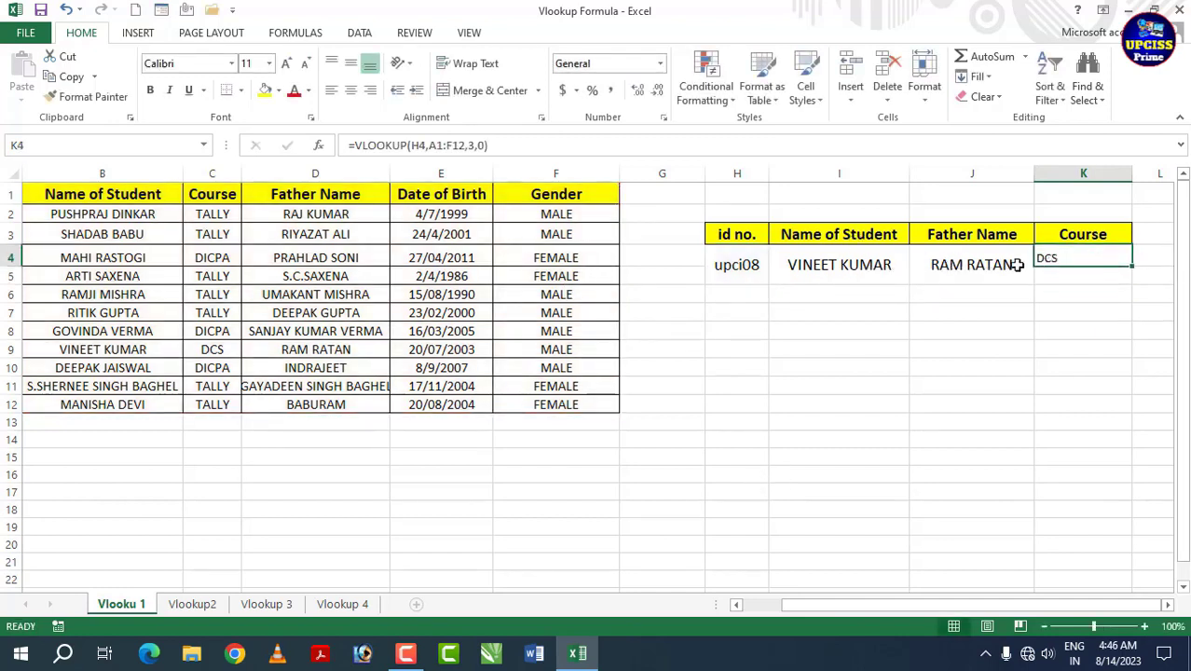
click(153, 93)
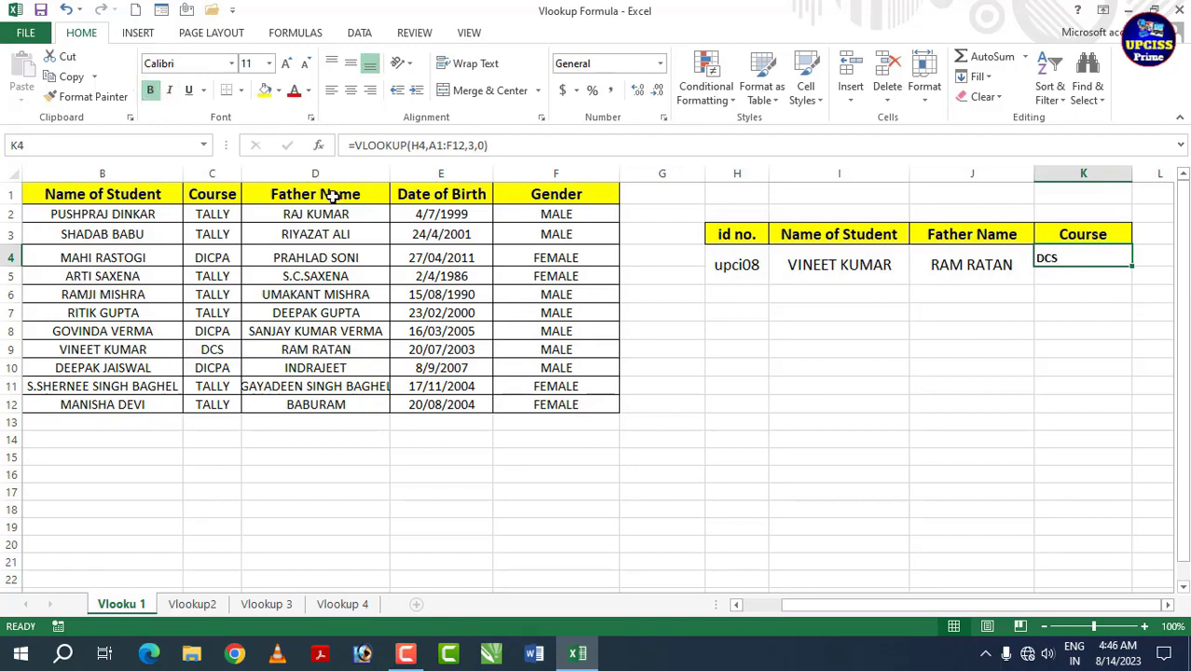
click(974, 265)
drag(1049, 259, 1053, 277)
click(482, 93)
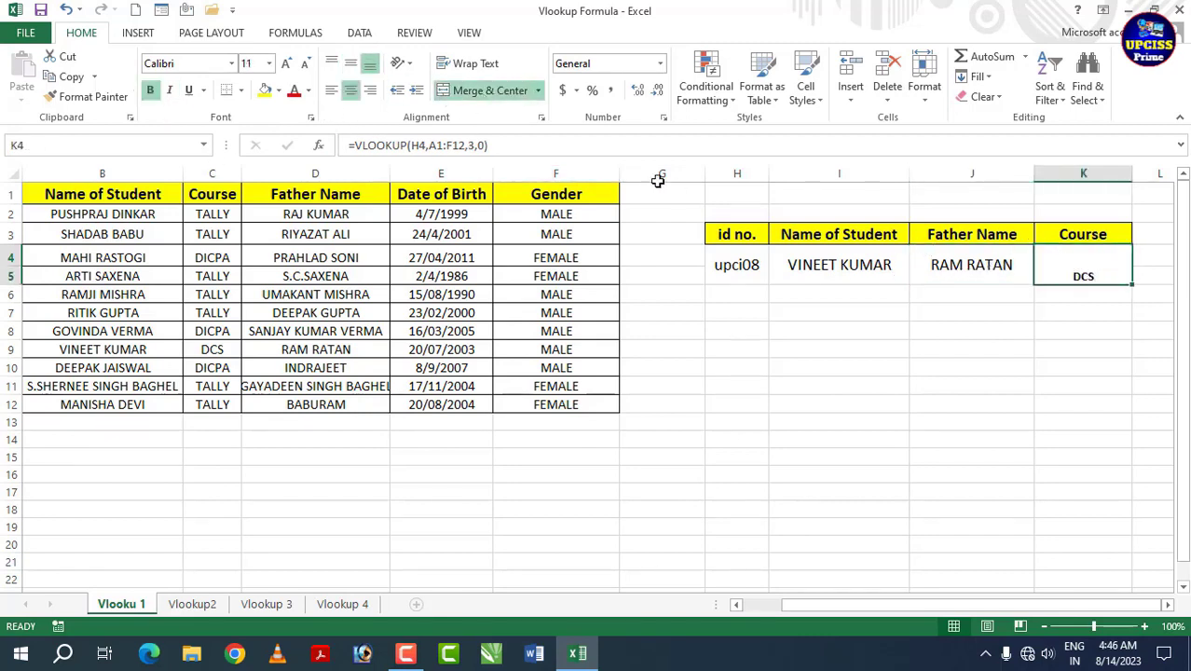
click(332, 62)
click(351, 63)
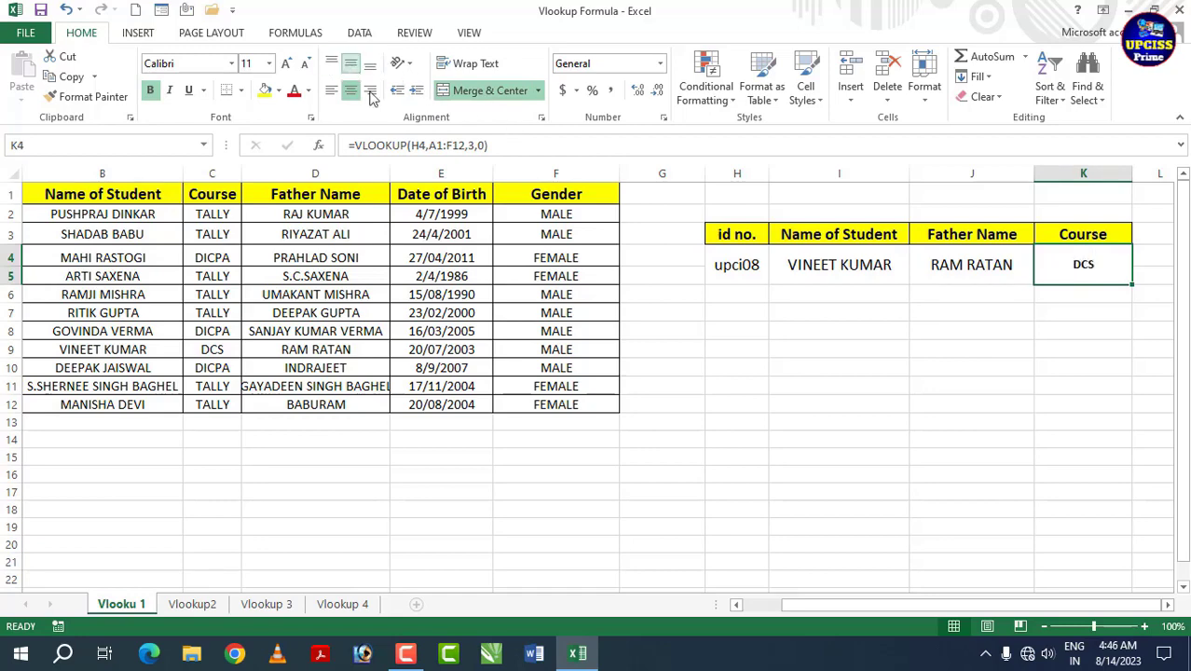
click(1013, 295)
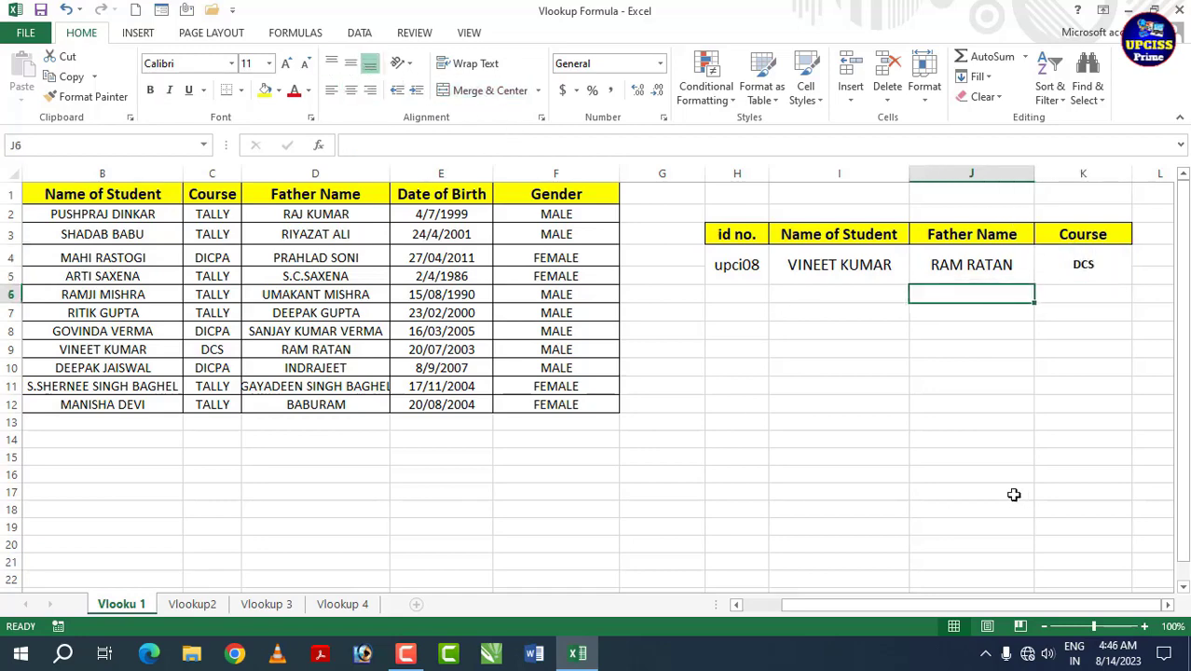
Replace the id no. in H4 with the sixth student's and check the returned name, father name and course against the data table.
drag(910, 610, 827, 610)
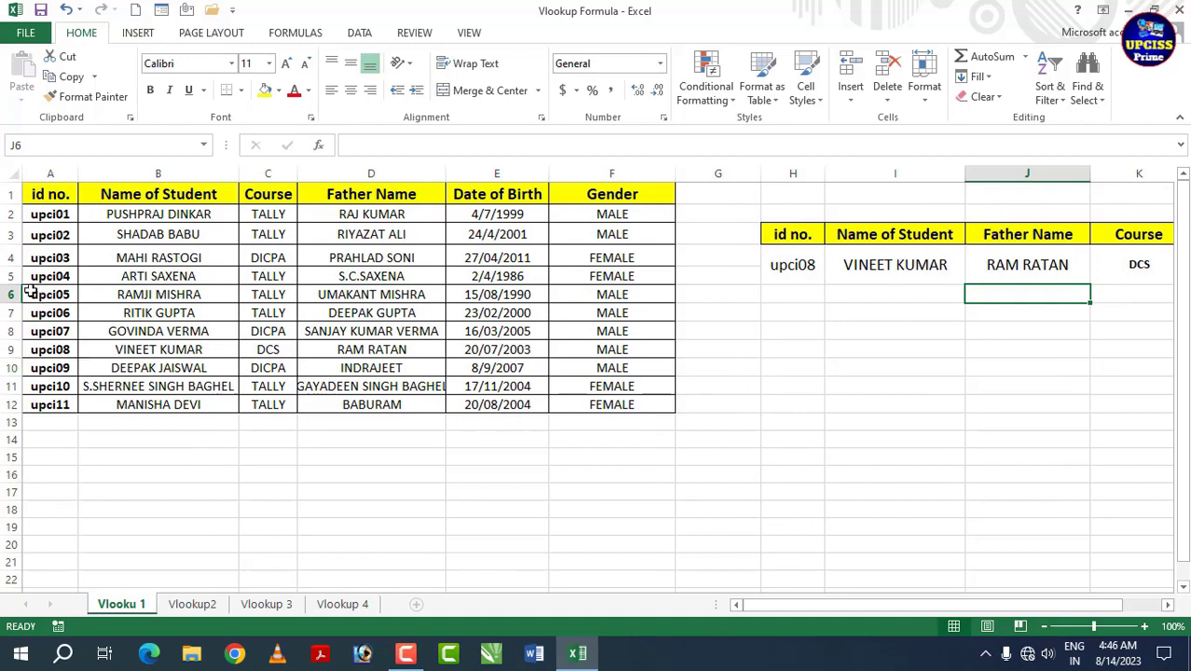
click(787, 267)
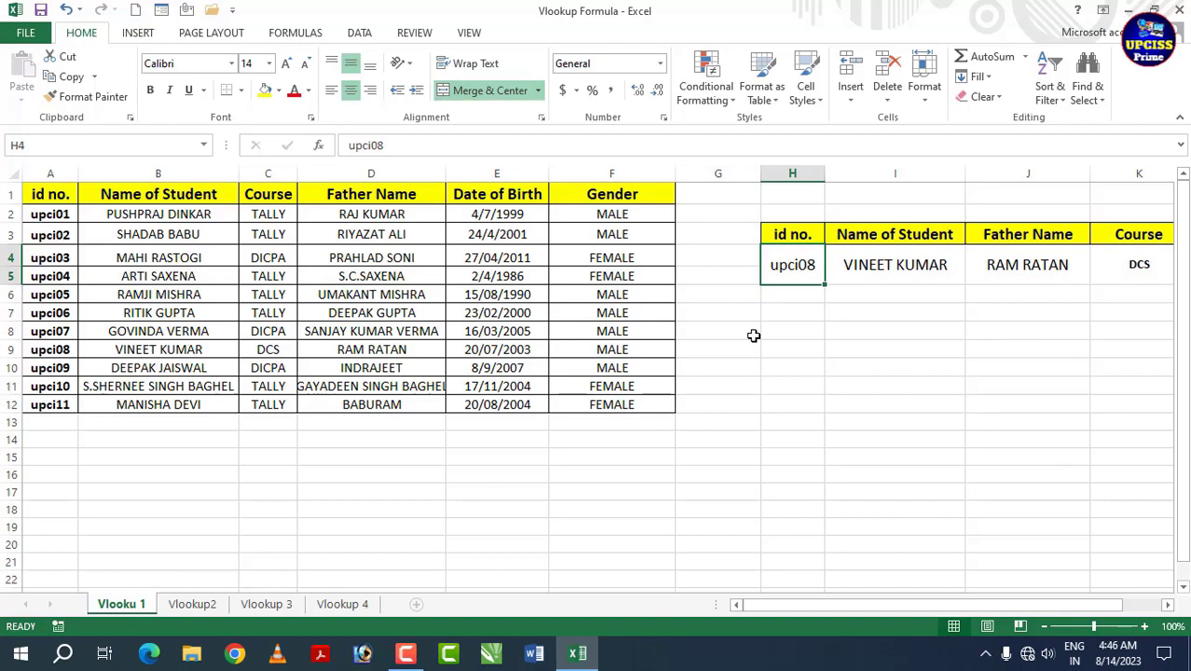
text(upci06)
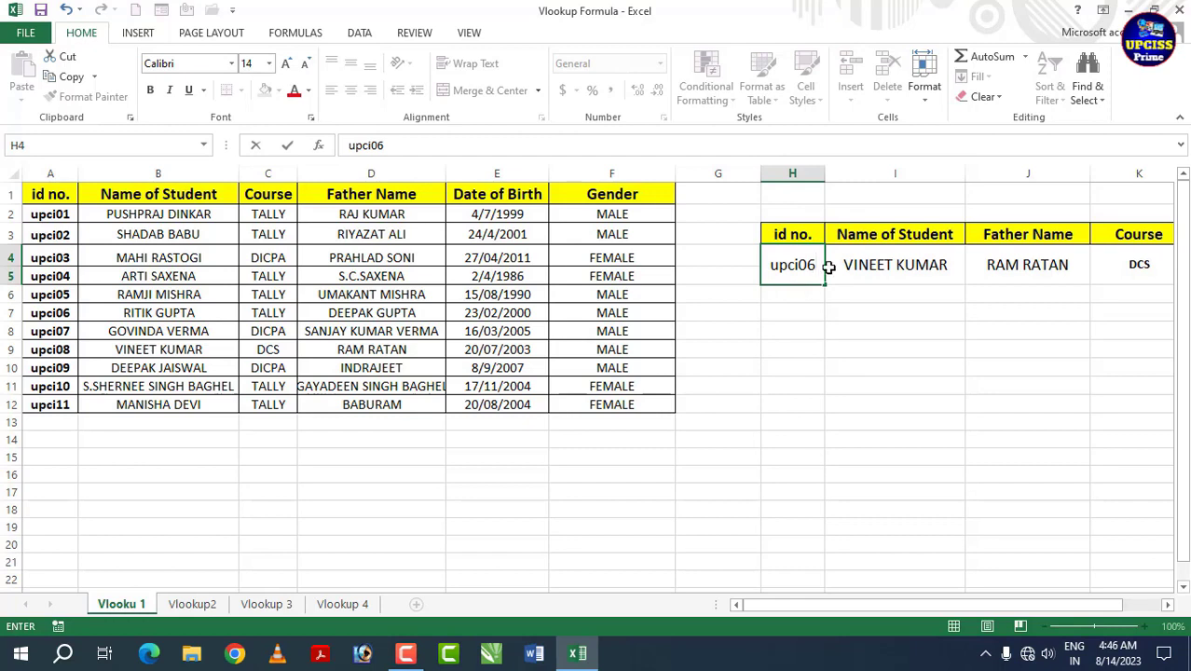
key(Return)
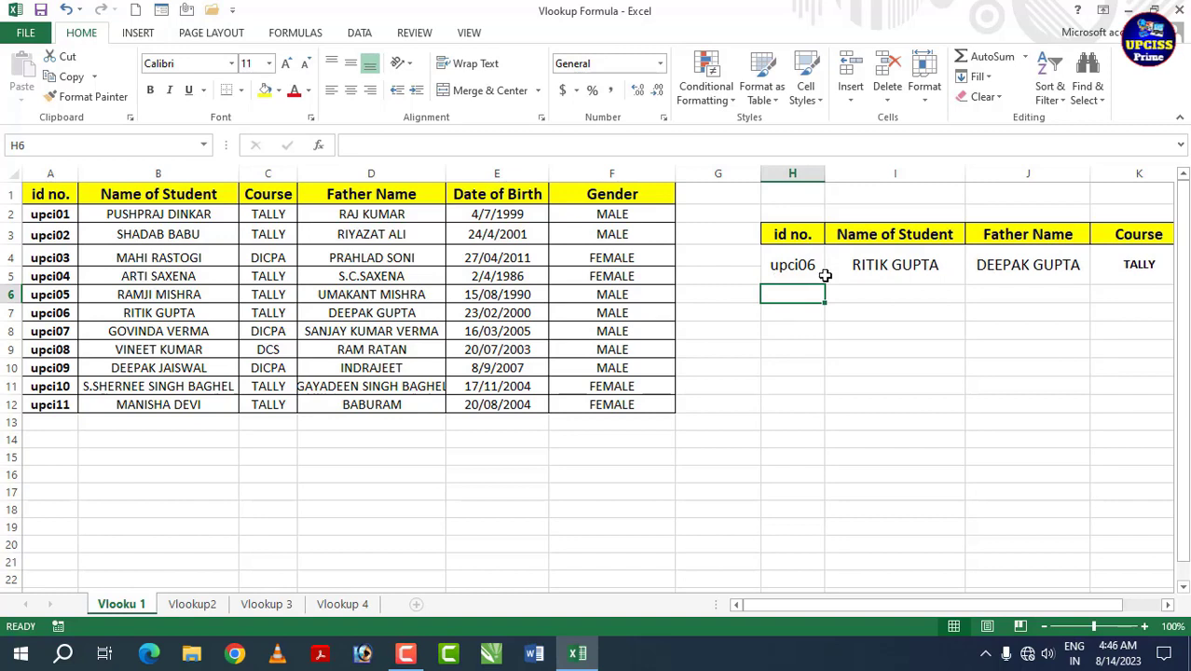
drag(904, 609, 951, 616)
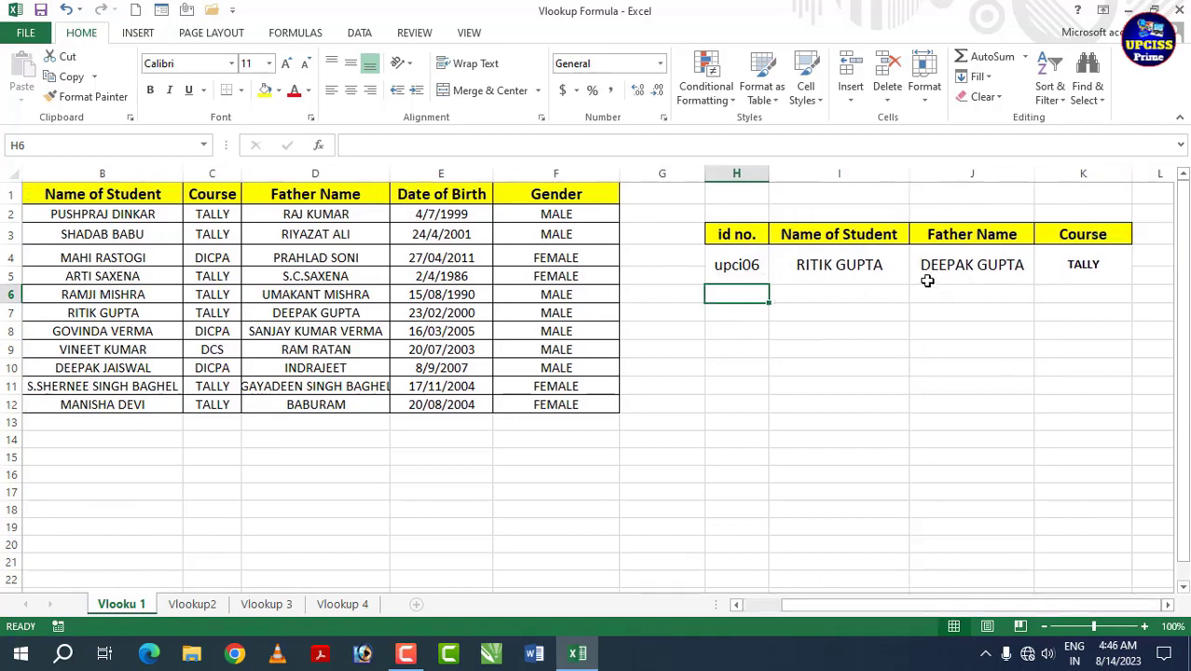
drag(891, 605, 820, 604)
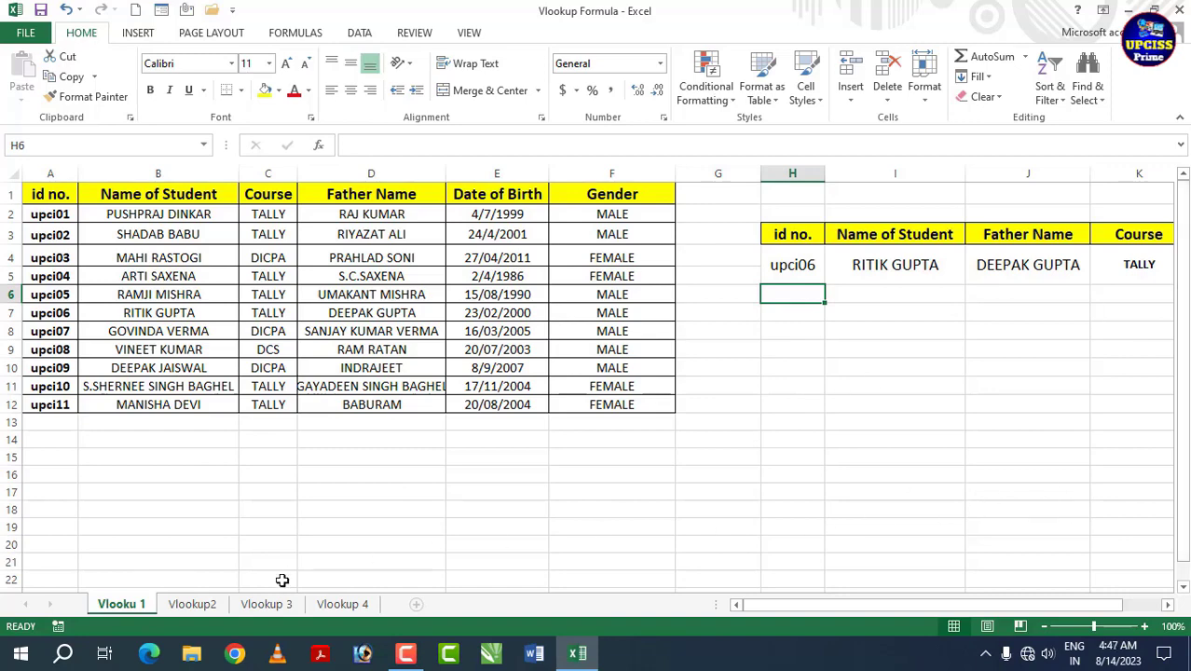
Switch to the Vlookup2 sheet and select cell H4 under the id no. heading.
click(196, 604)
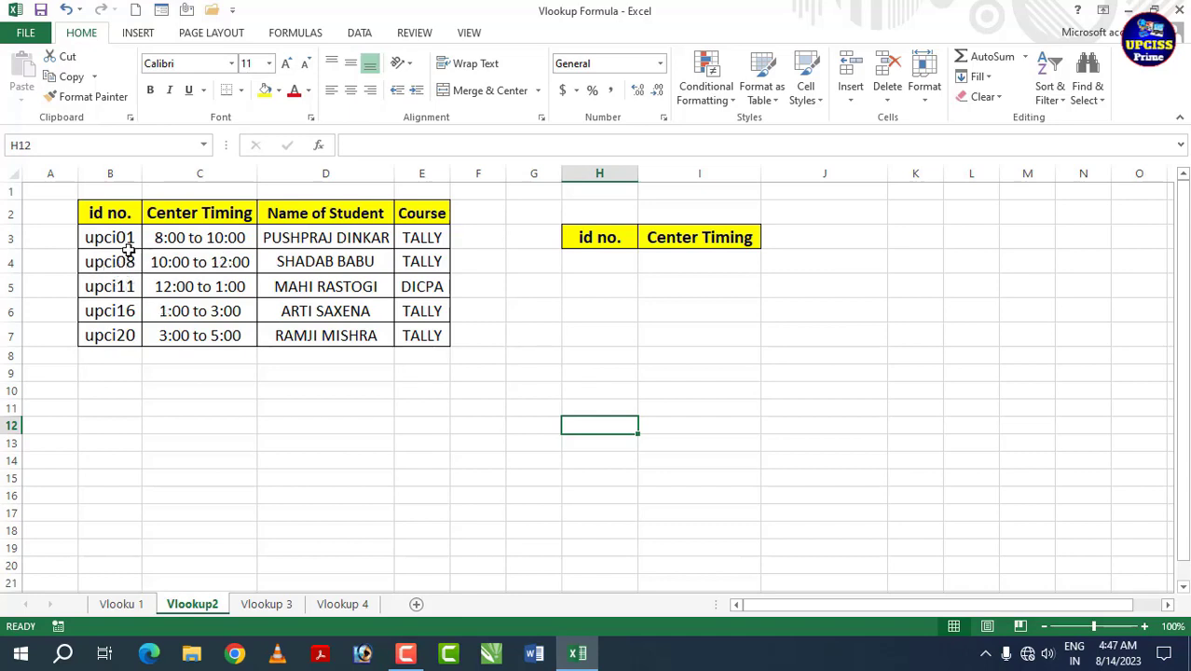
key(Up)
key(Up)
key(Up)
key(Up)
key(Up)
key(Up)
key(Up)
key(Up)
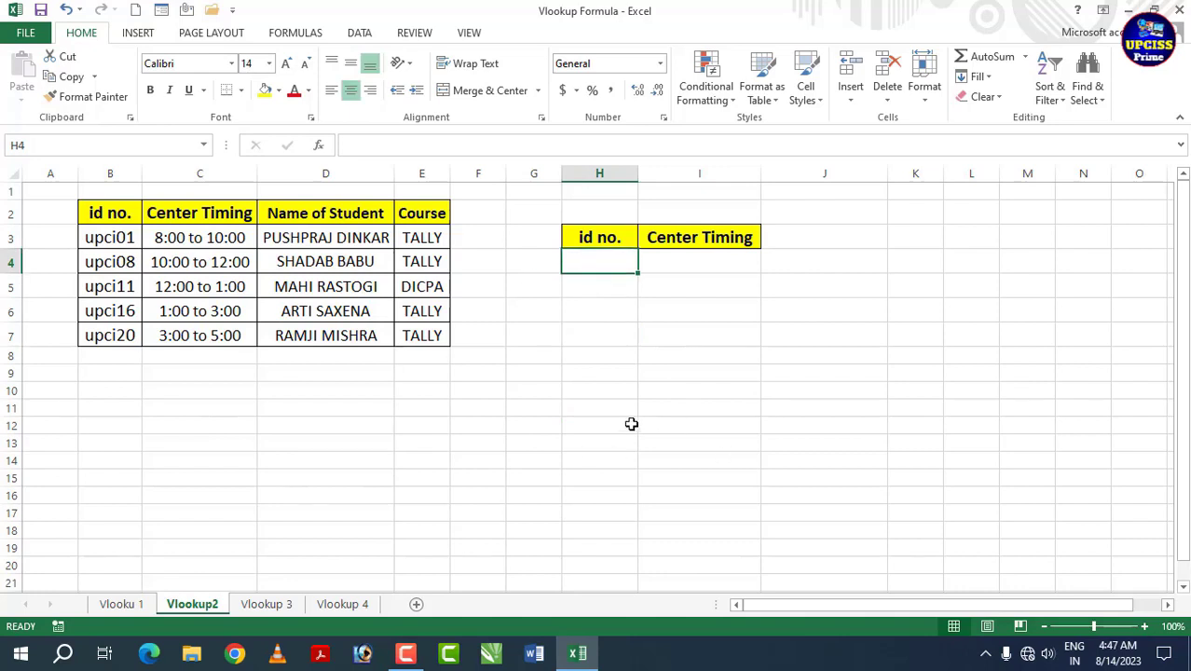
Start a VLOOKUP formula in I4 under Center Timing, with H4 as lookup value and B2:E7 as table array.
click(681, 270)
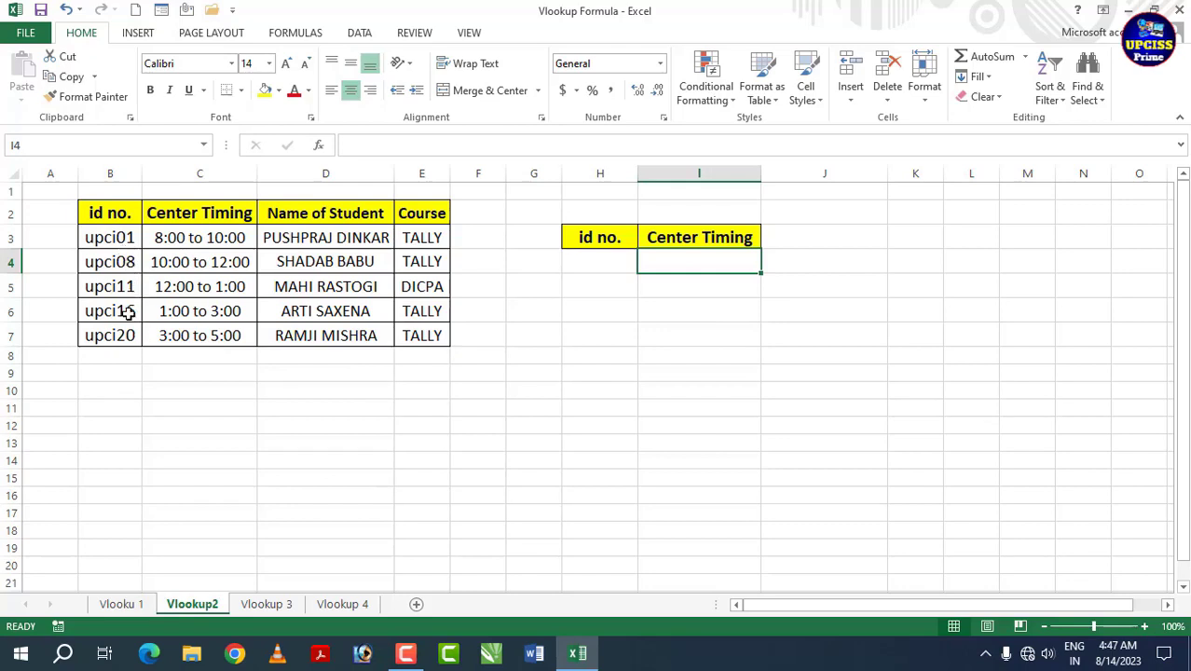
text(=)
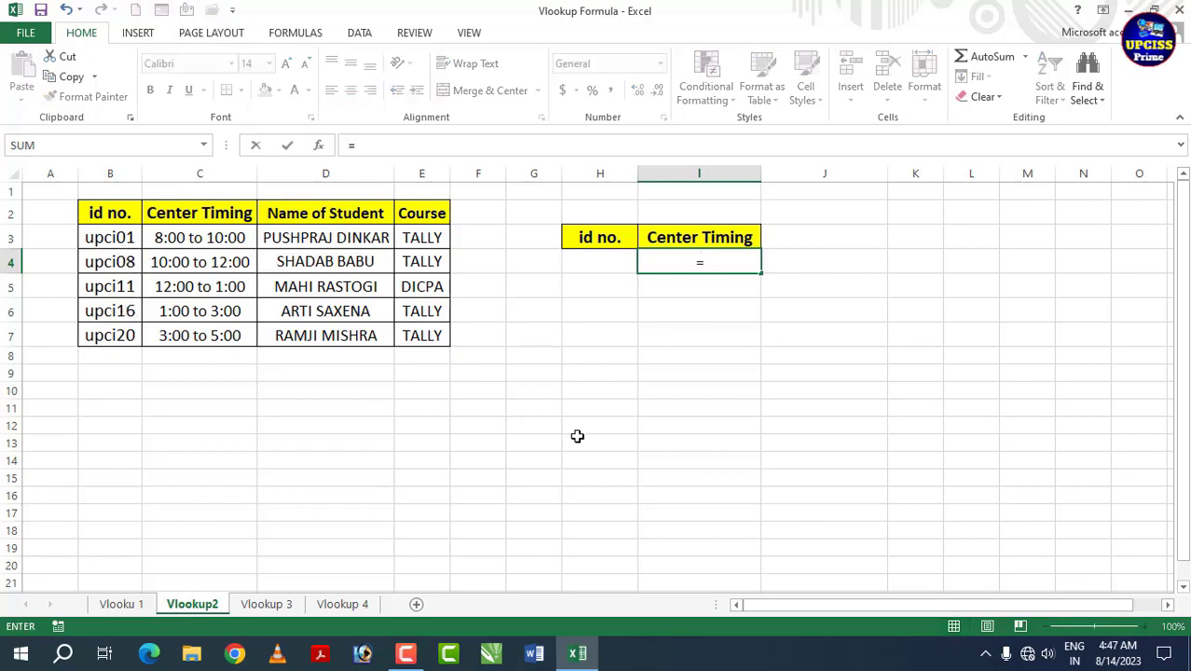
text(vl)
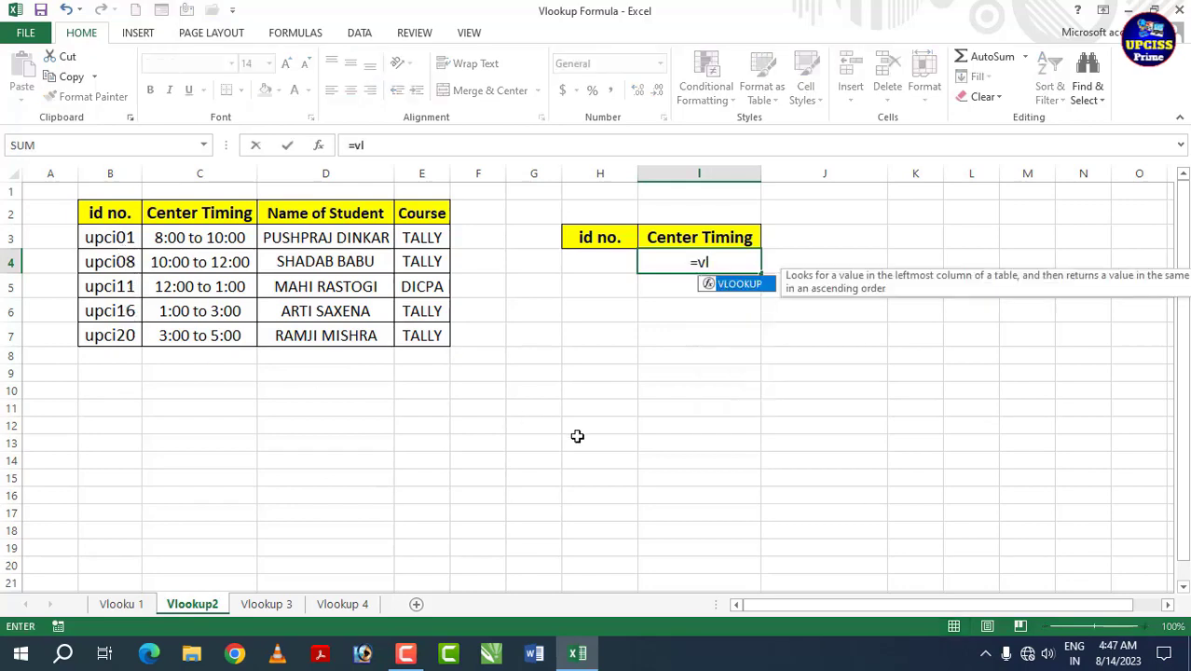
key(Tab)
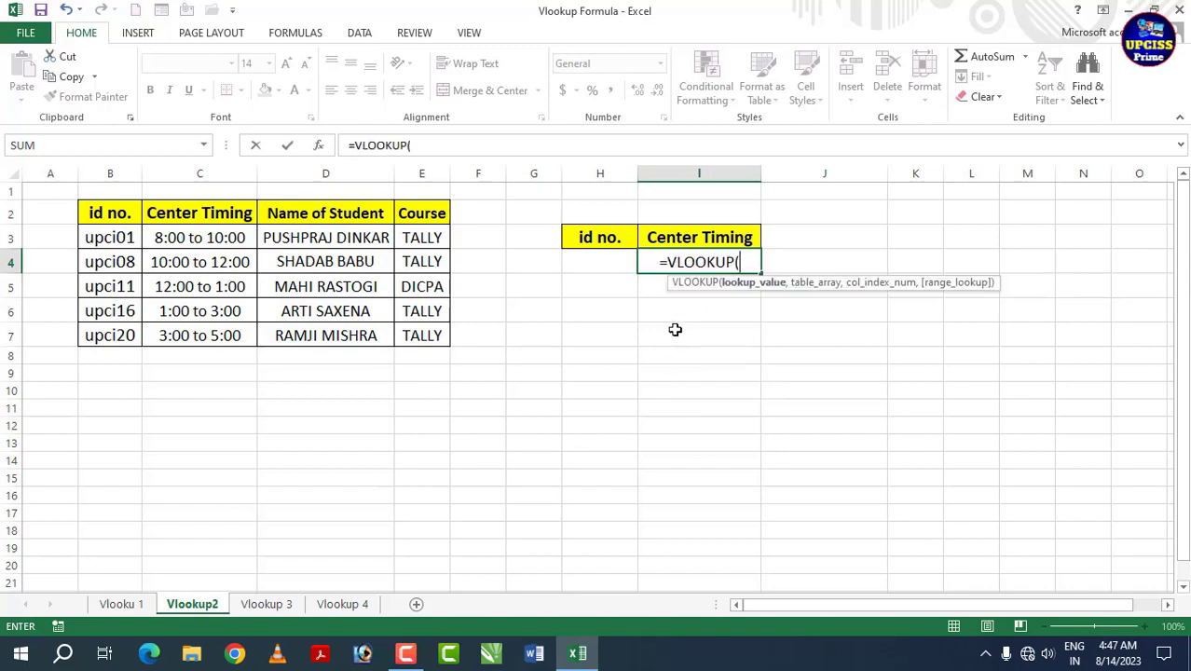
click(581, 261)
text(,)
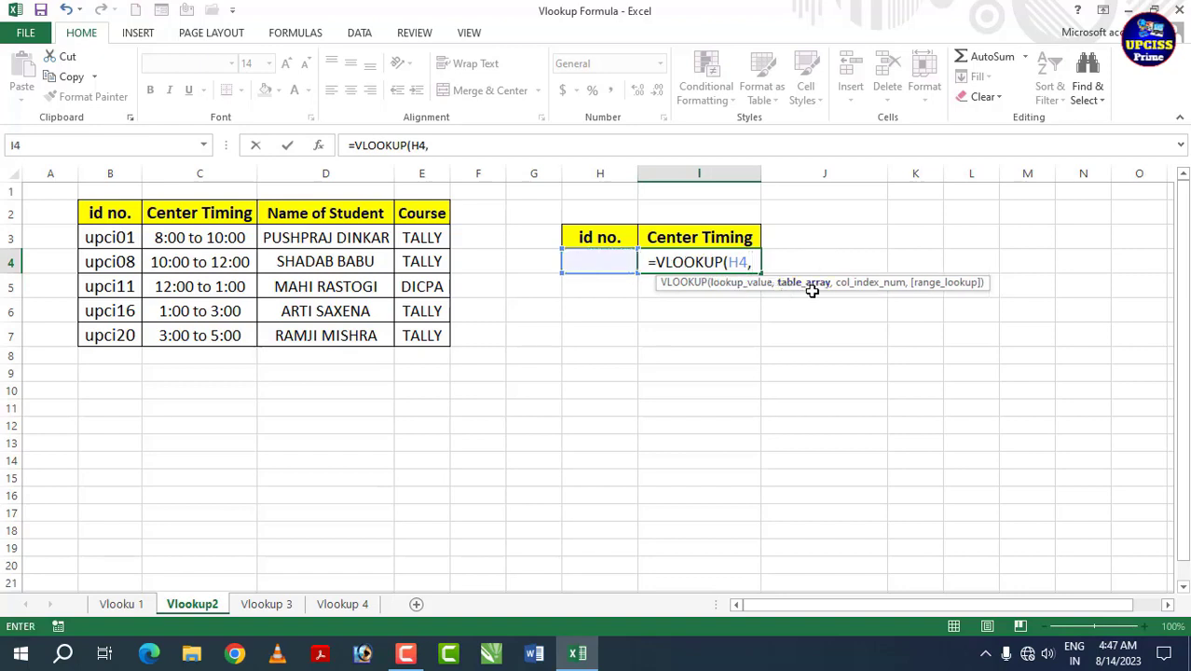
drag(111, 219, 425, 338)
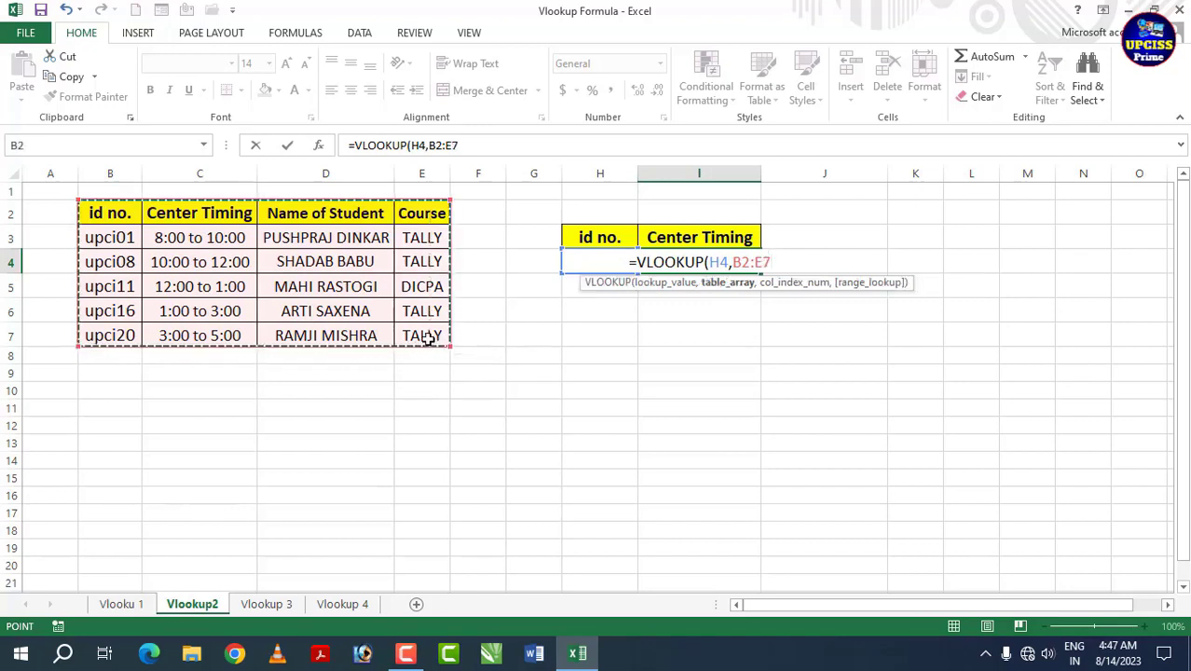
text(,)
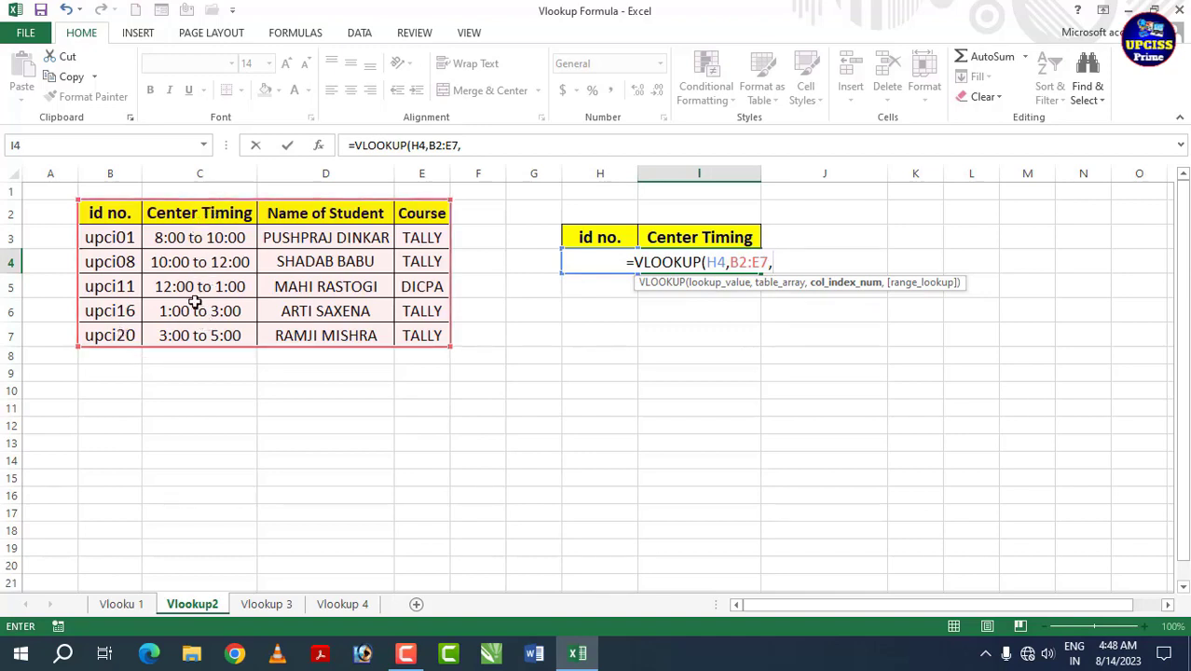
Complete the I4 formula with column index 2 for the center timing and range lookup 0.
text(2,)
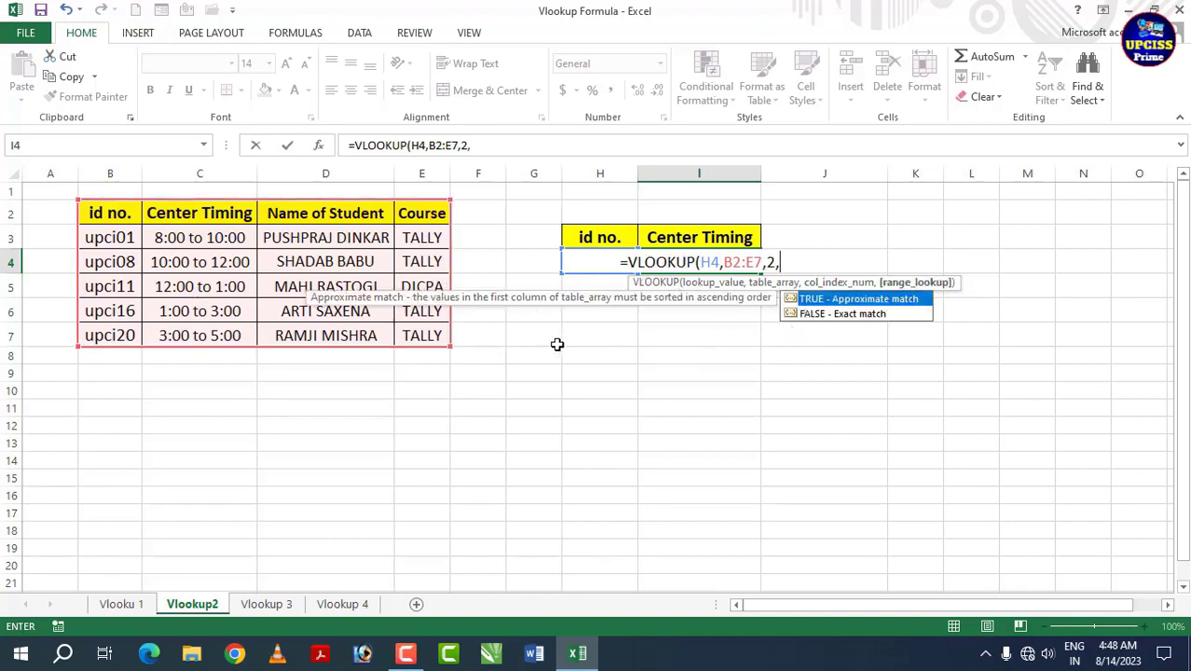
text(0)
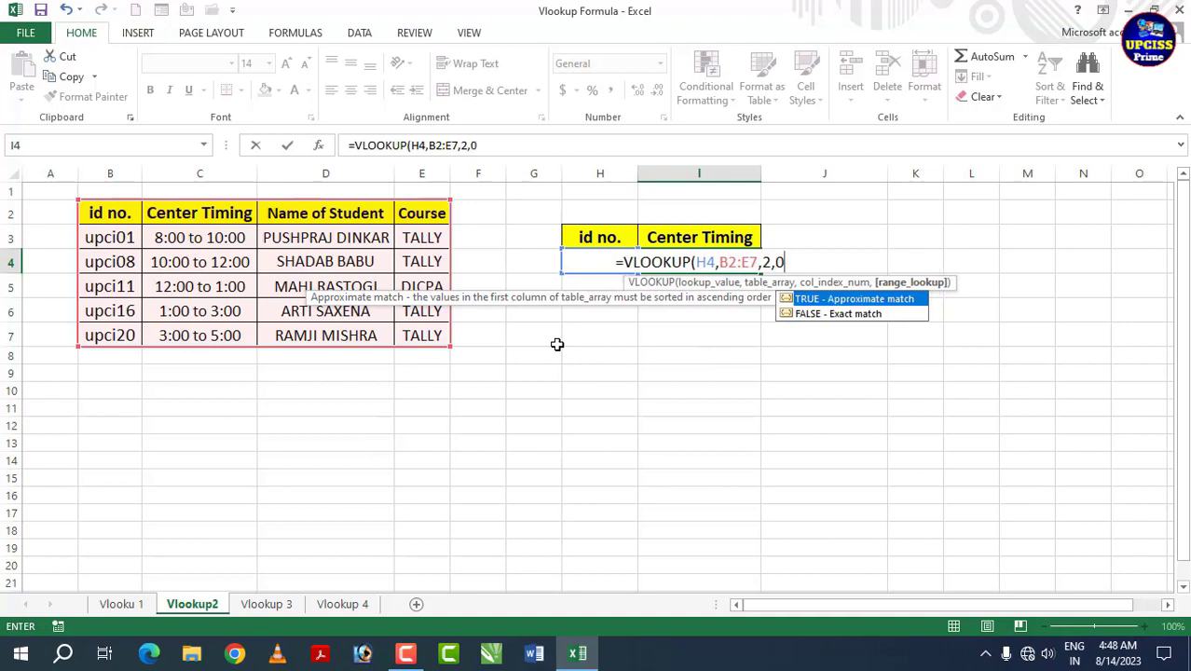
text())
key(Return)
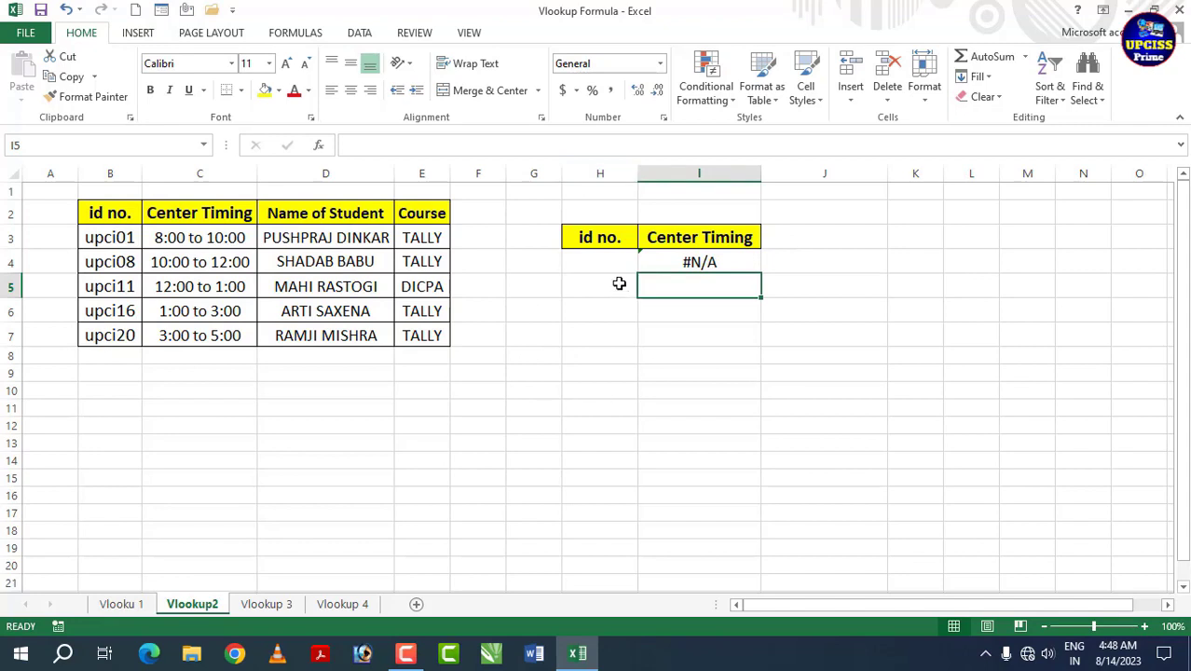
Enter the first listed student's id no. in H4 to test the center timing lookup.
click(576, 259)
text(u)
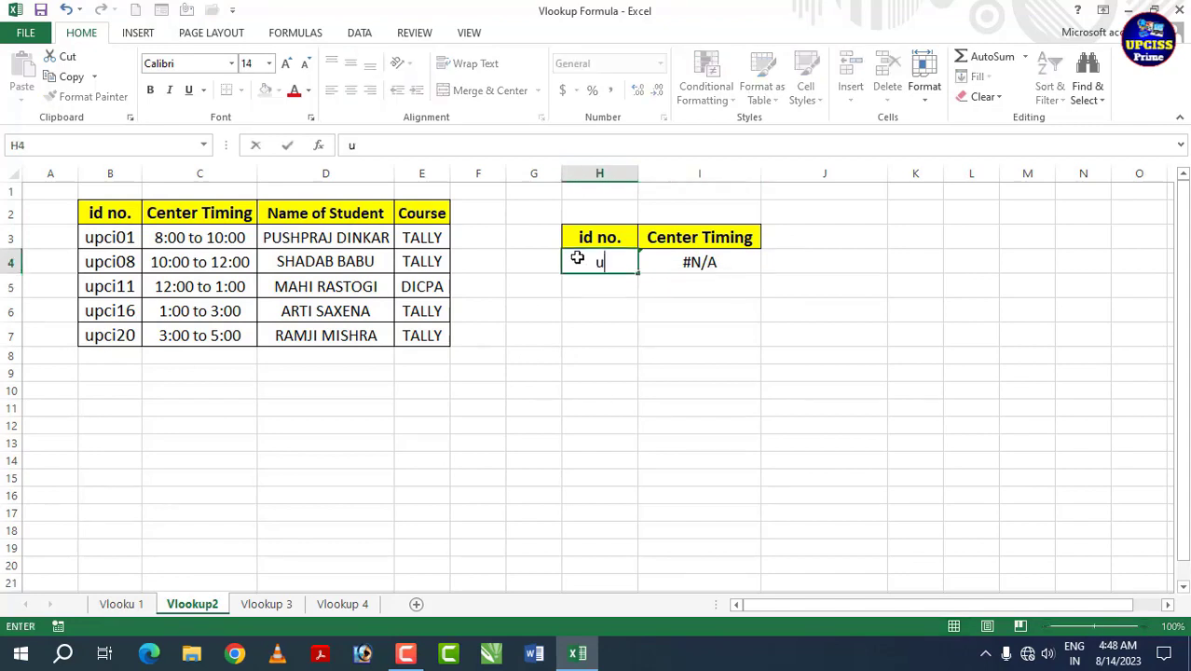
text(pci01)
key(Return)
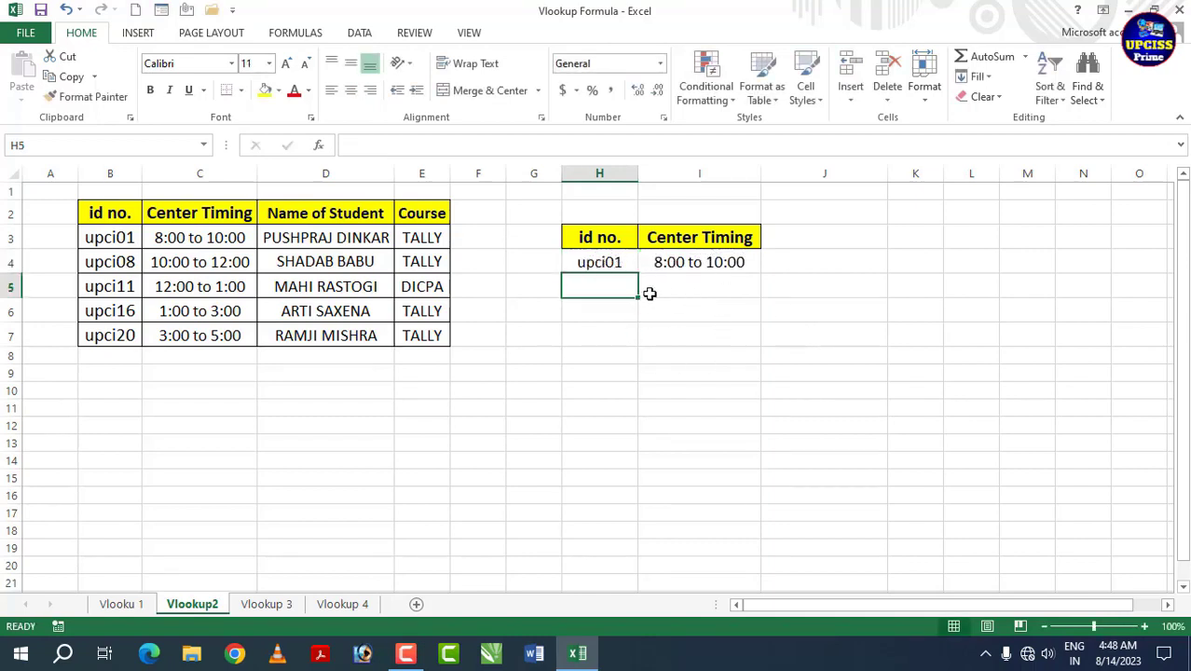
Change the id no. in H4 to the fourth listed student's, removing the surplus zero from the entry.
click(608, 262)
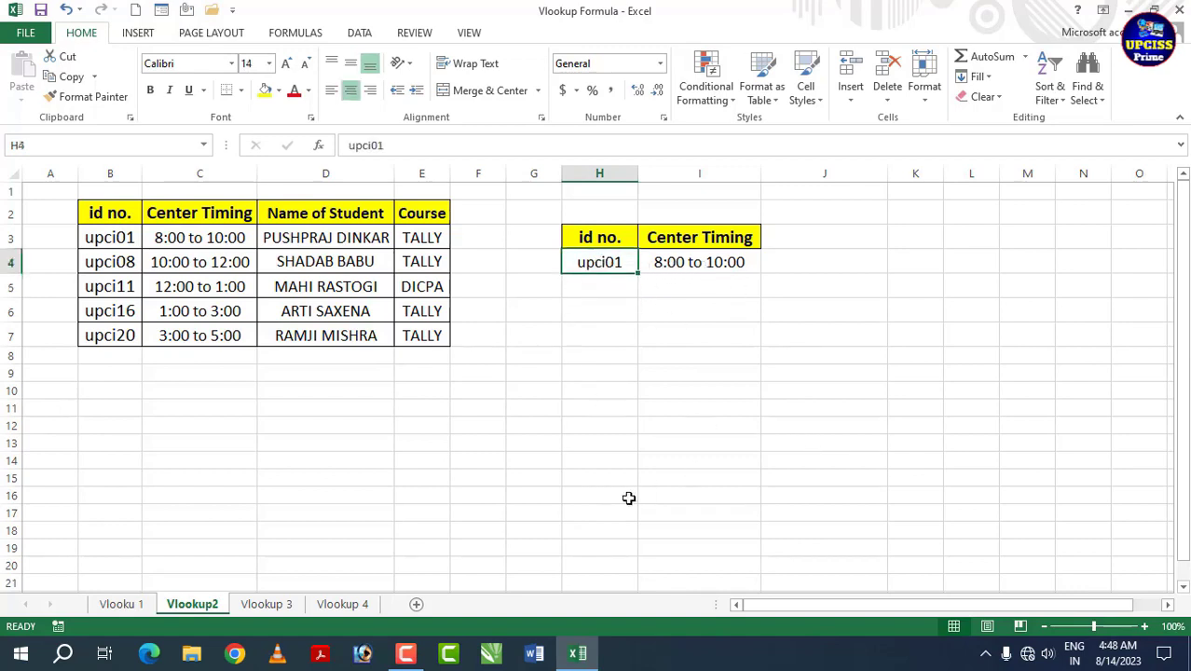
text(upci)
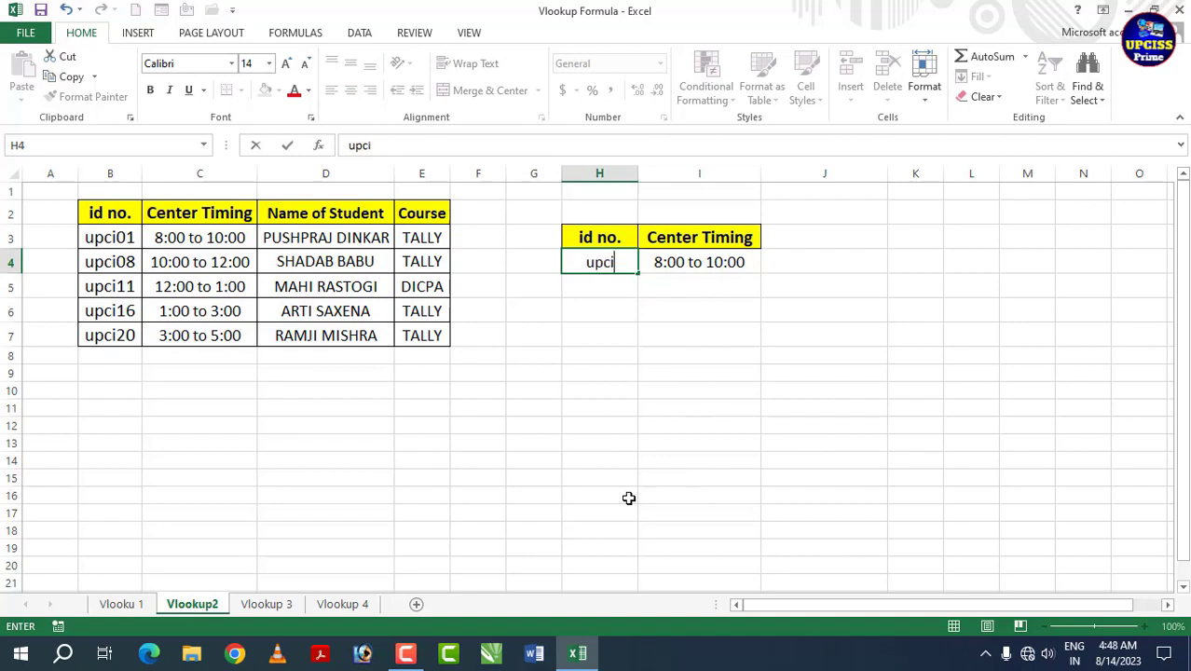
text(016)
key(Return)
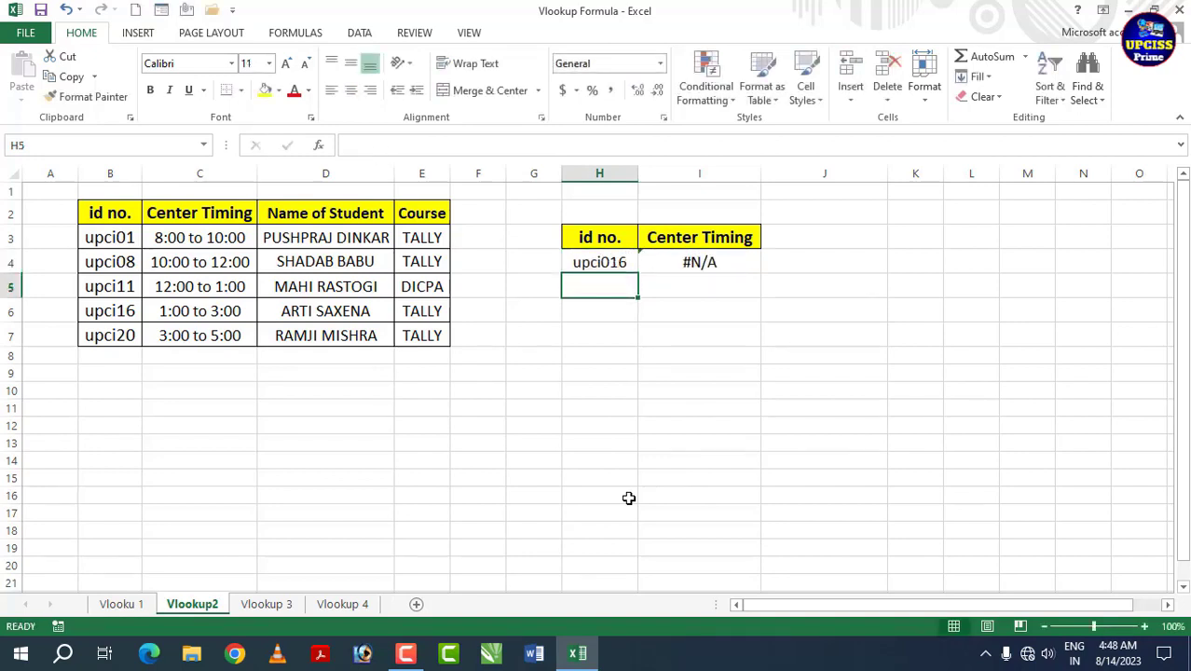
double_click(624, 262)
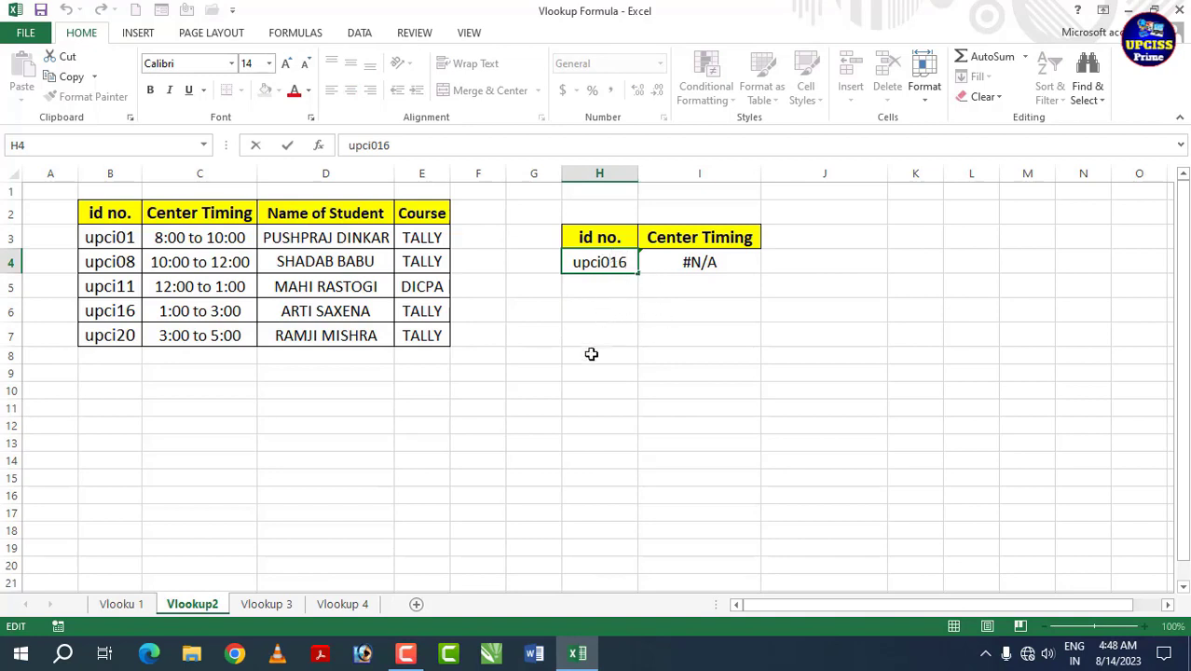
key(BackSpace)
key(Return)
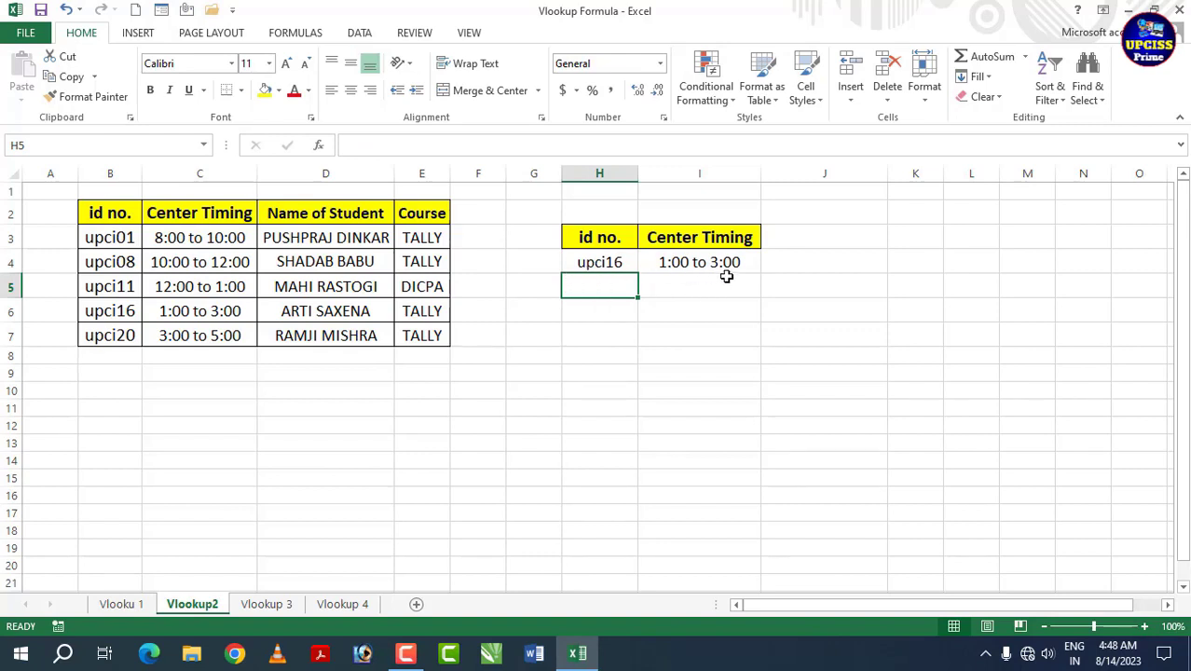
Test the lookup with an id no. in H4 that is missing from the table's id column.
click(695, 294)
click(614, 265)
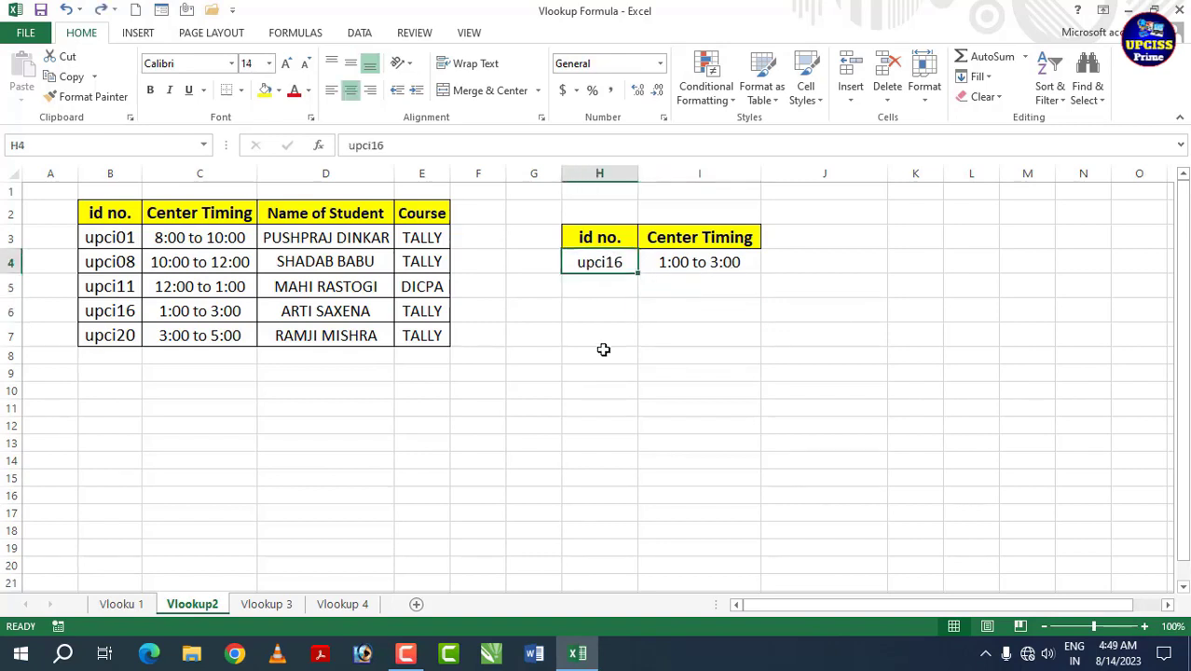
text(up)
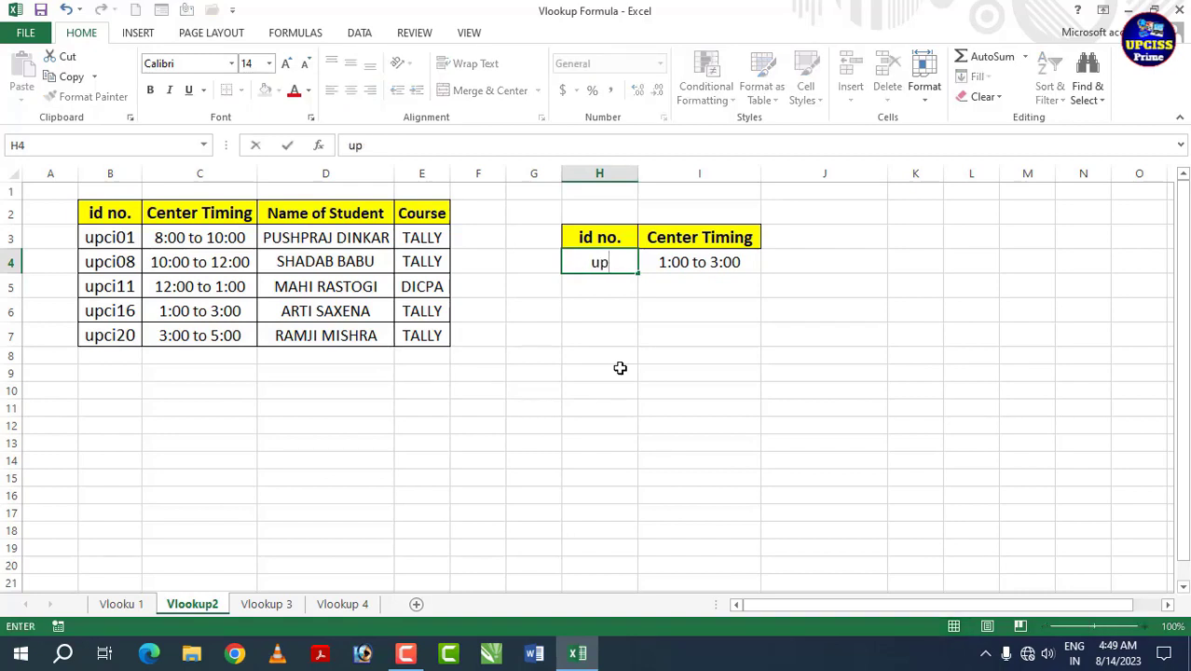
text(ci02)
key(Return)
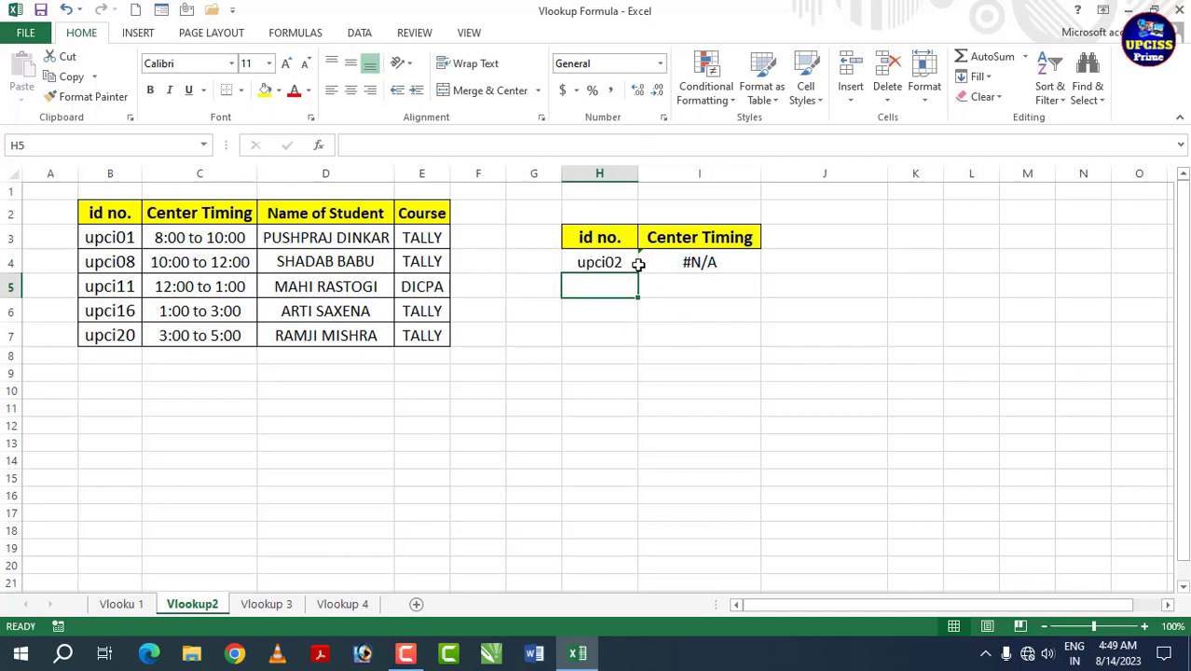
Clear the test id no. from H4 and delete the VLOOKUP formula in I4.
click(576, 266)
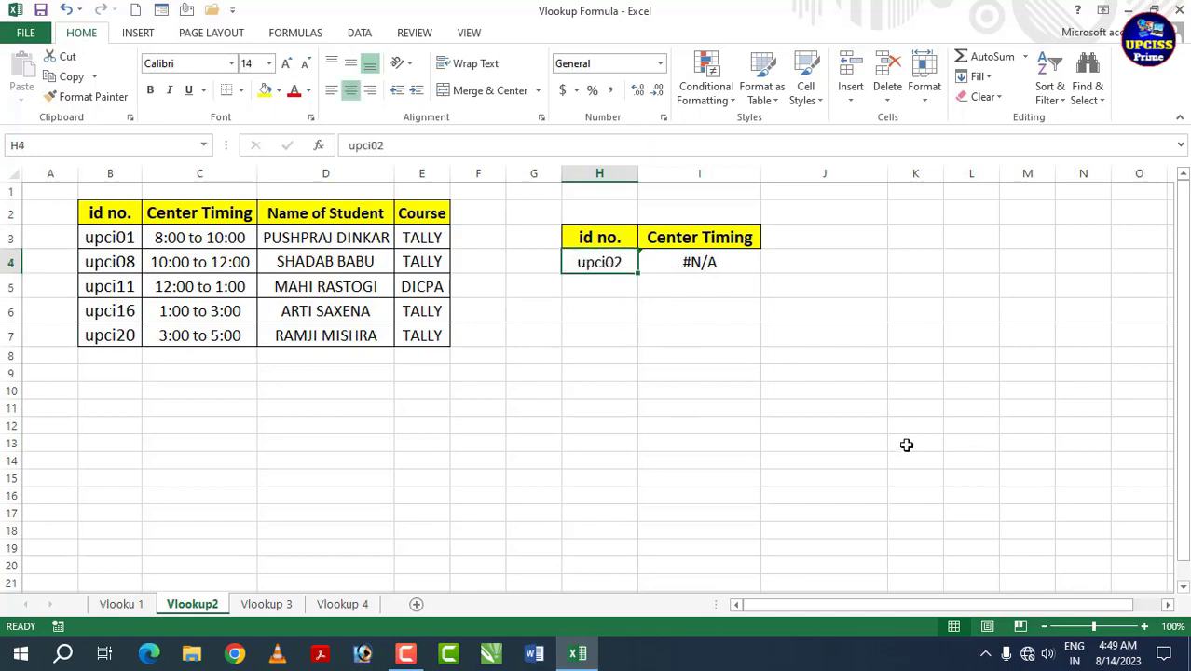
key(Delete)
click(773, 352)
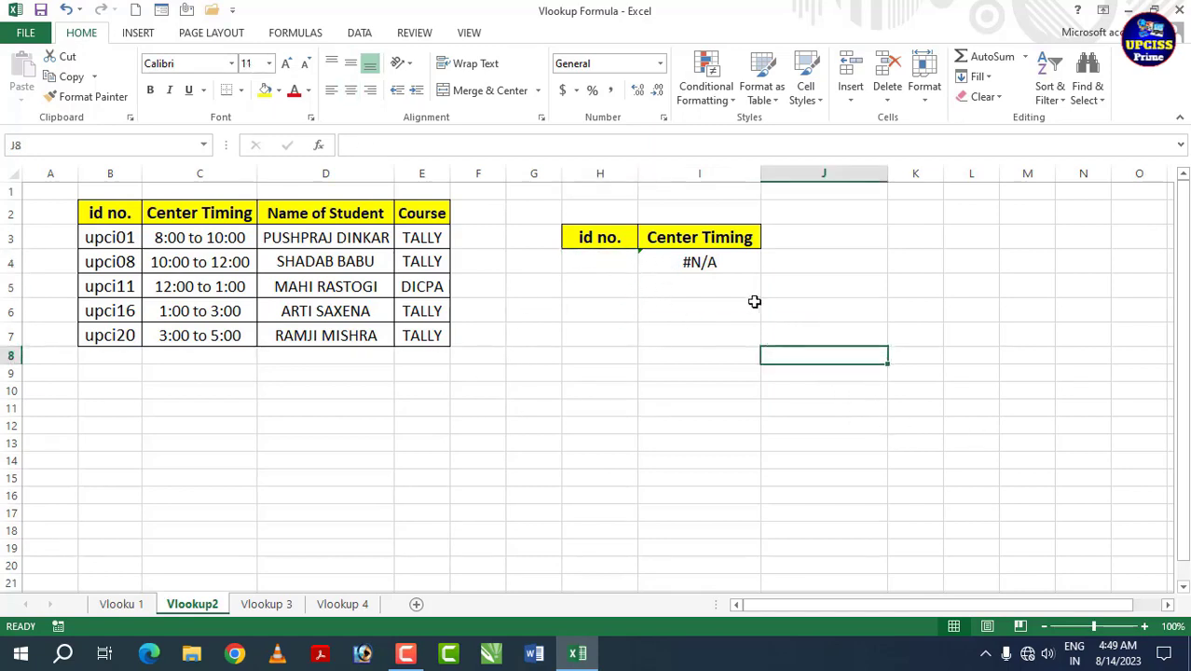
click(714, 265)
key(Delete)
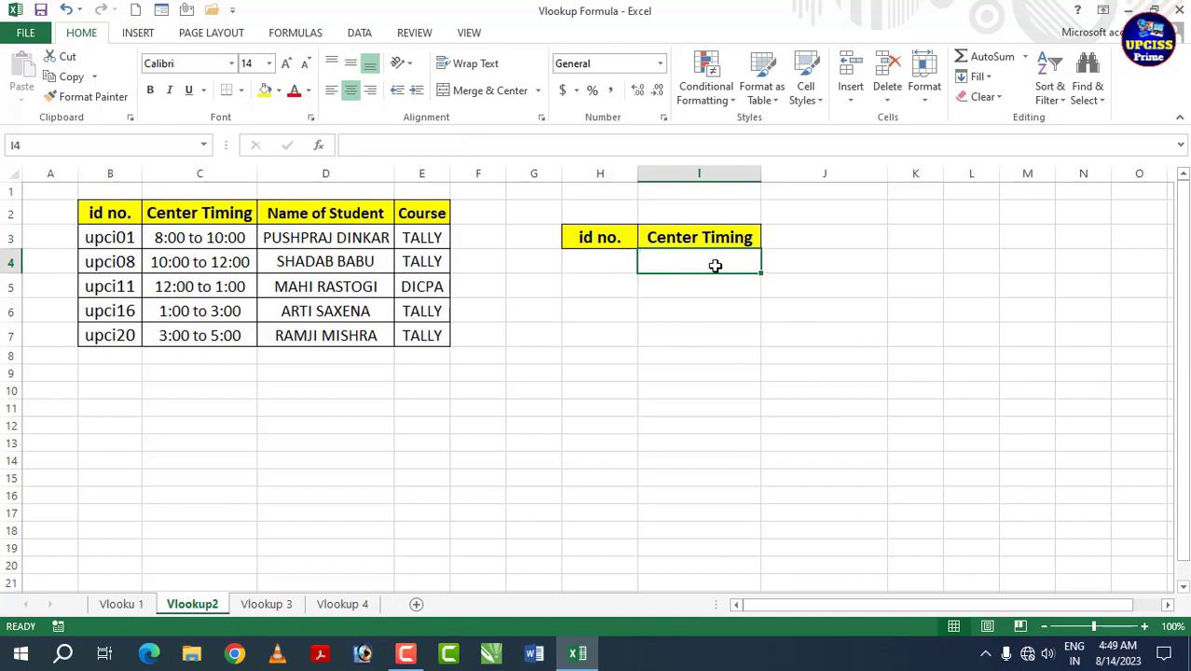
click(708, 285)
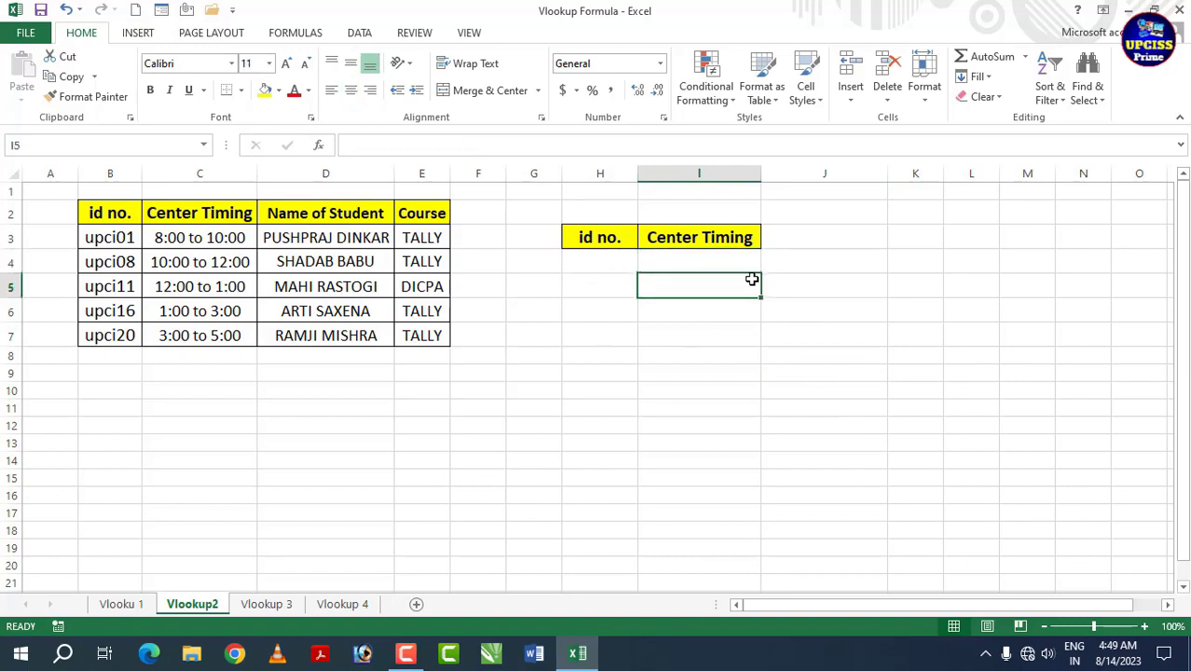
Enter the approximate-match formula =VLOOKUP(H4,B2:E7,2,1) in I4 to look up the center timing.
click(669, 262)
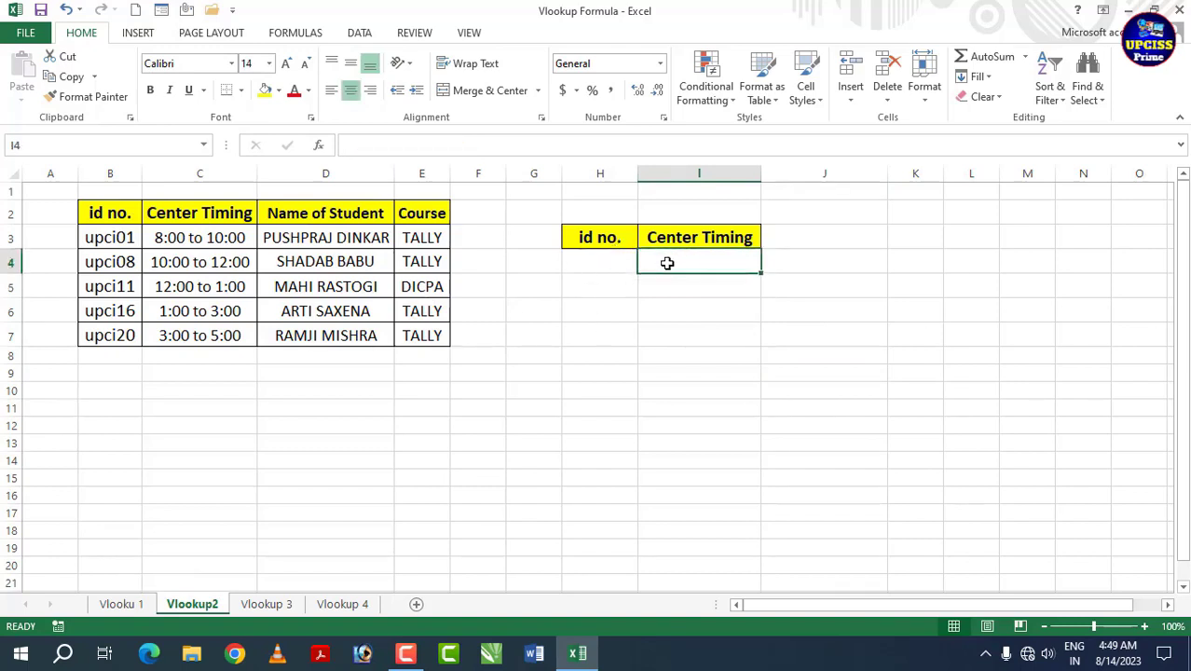
text(=vlo)
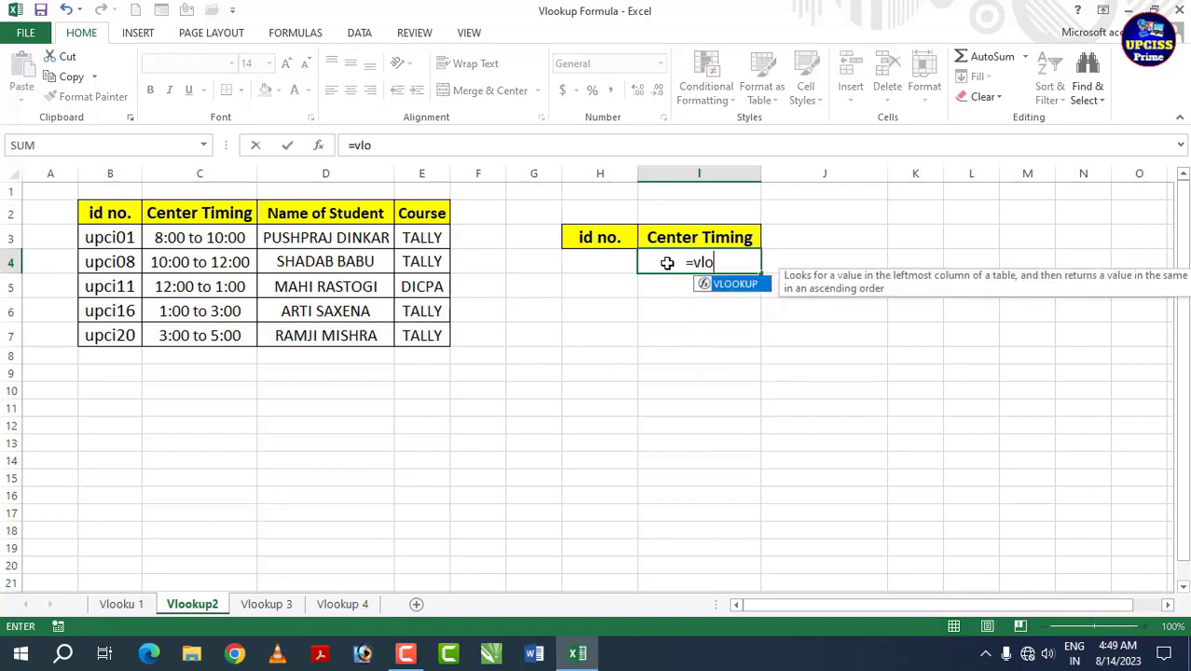
key(Tab)
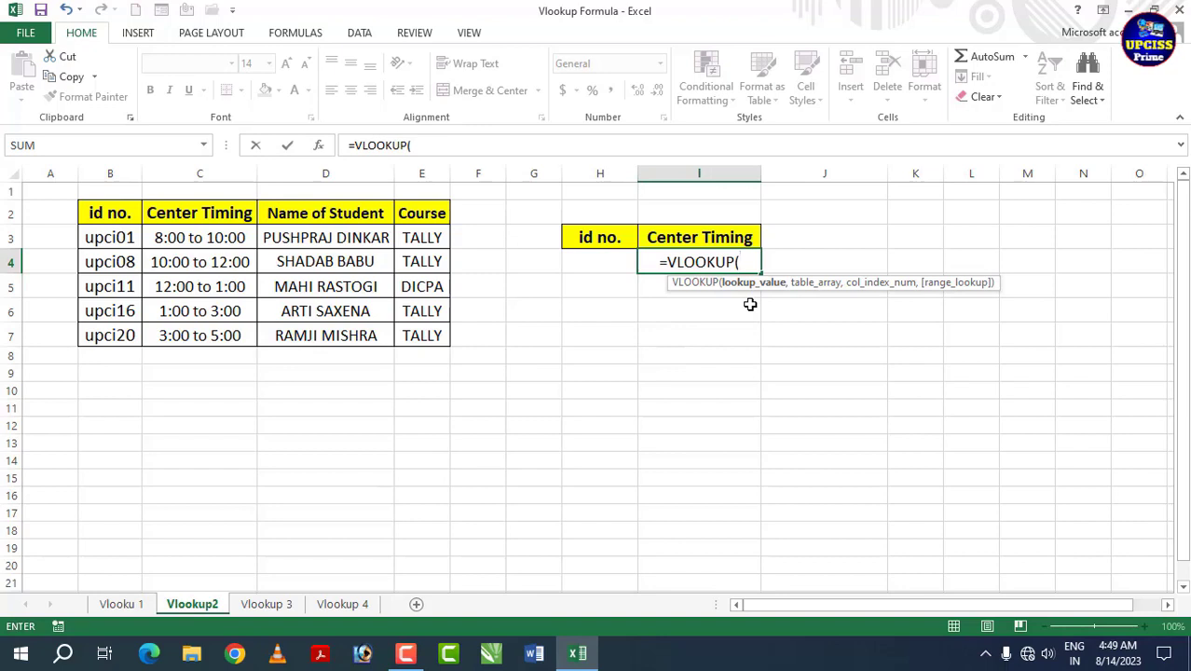
click(591, 259)
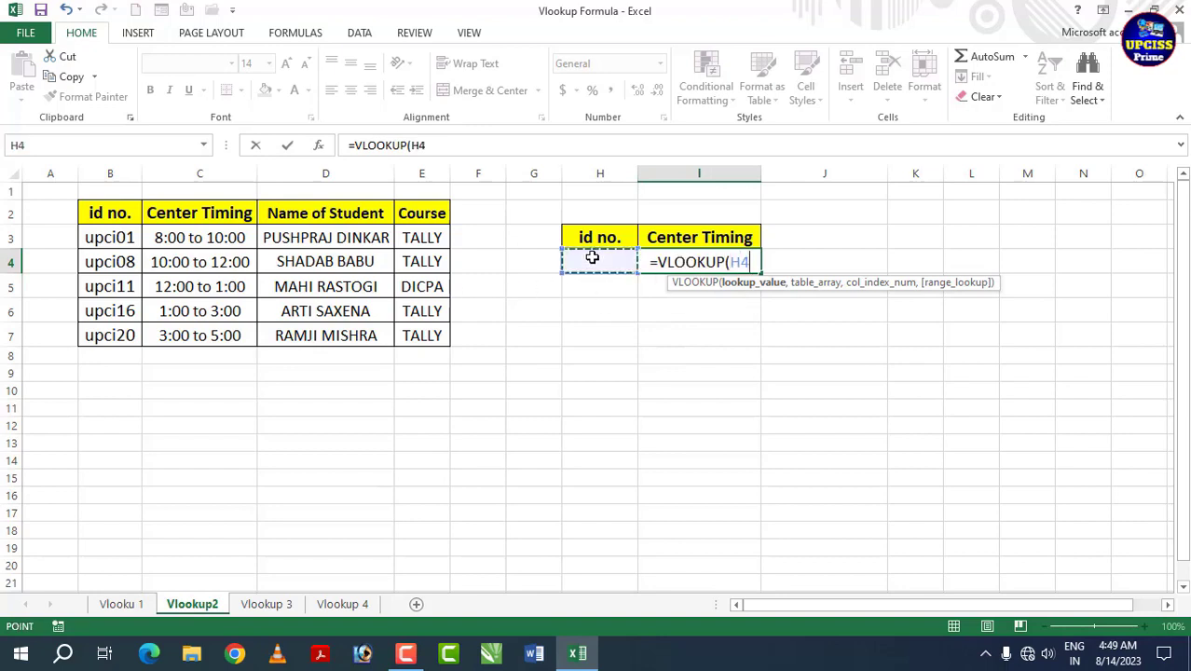
text(,)
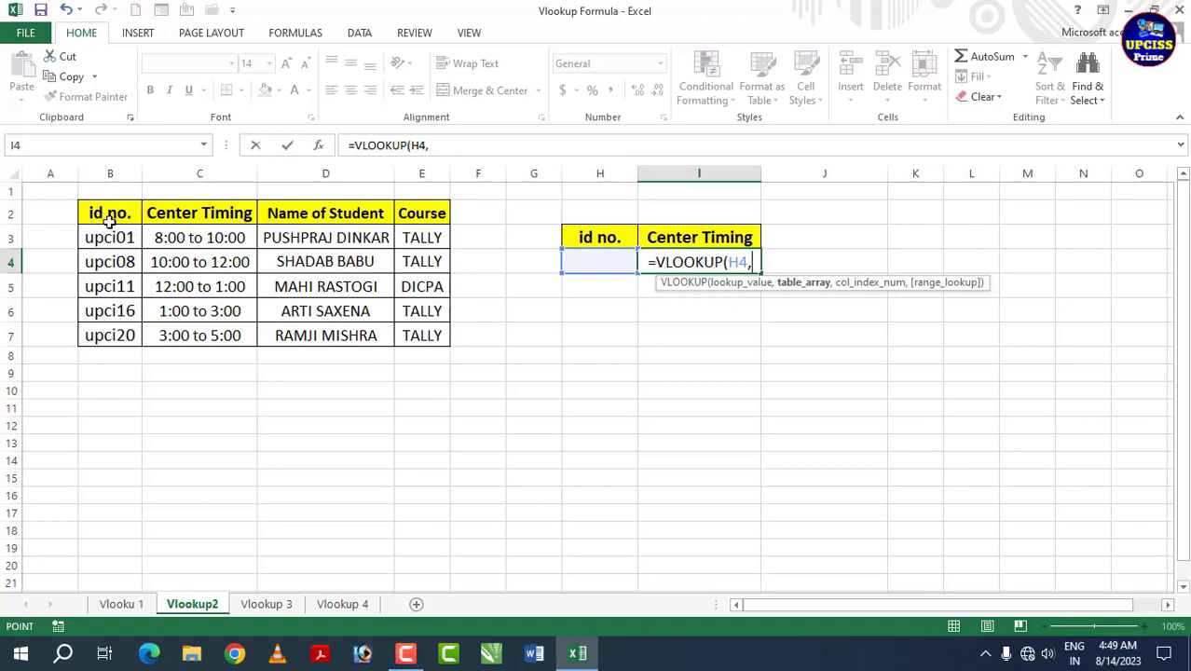
drag(98, 214, 405, 332)
text(,)
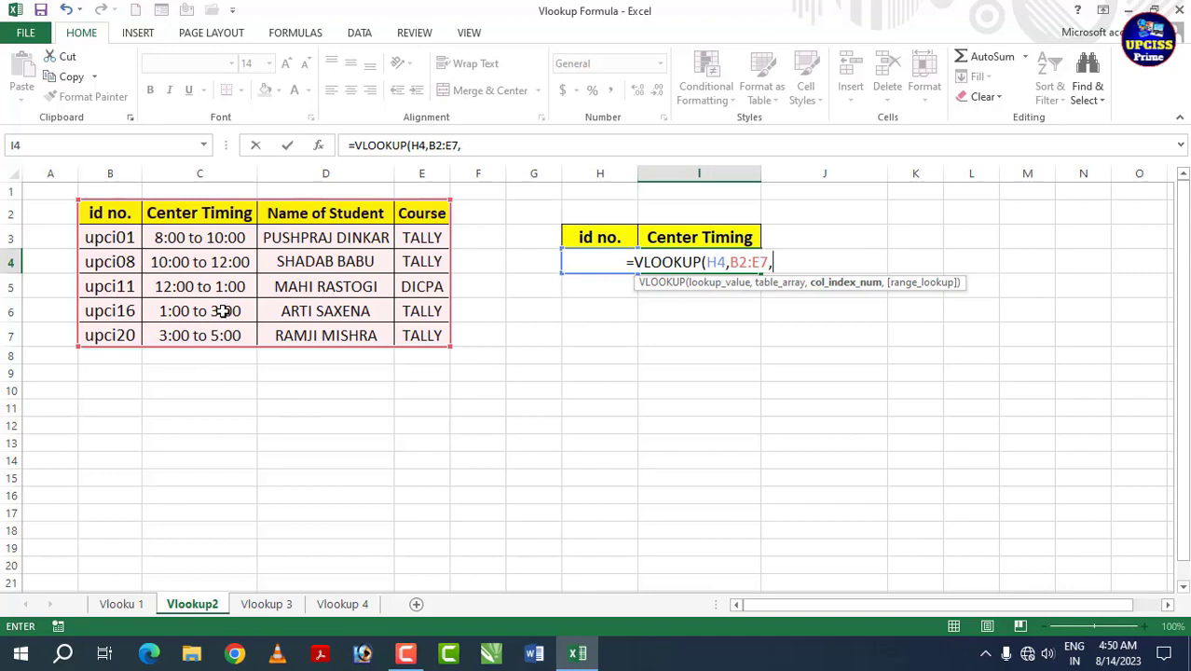
text(2,)
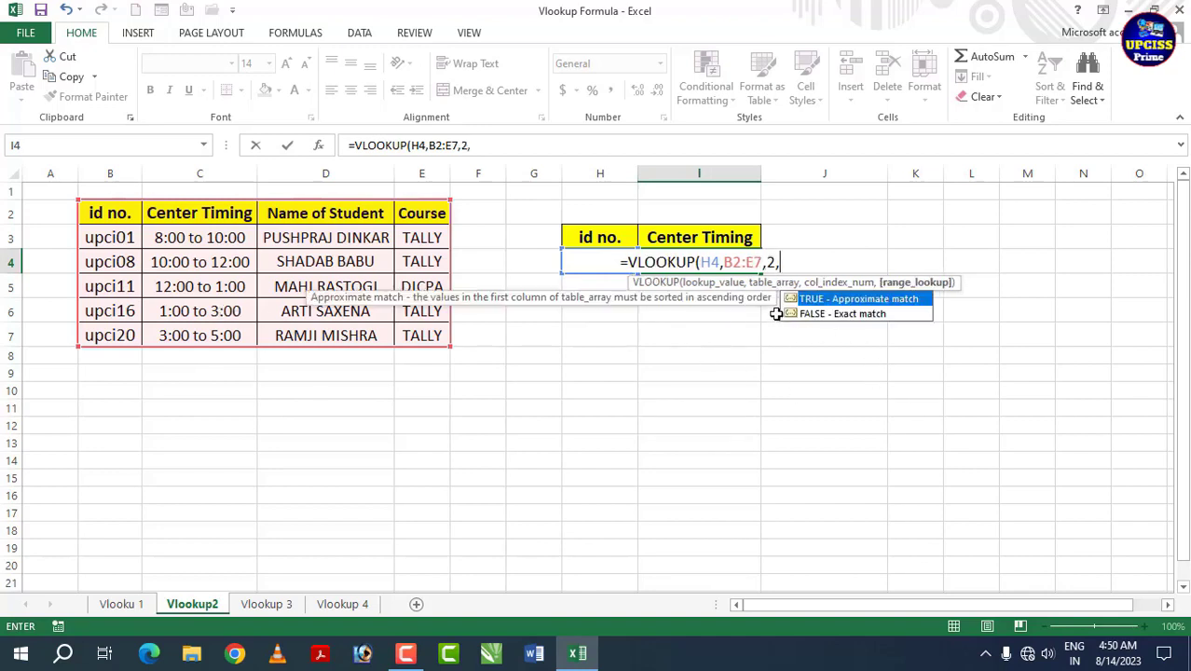
text(1)
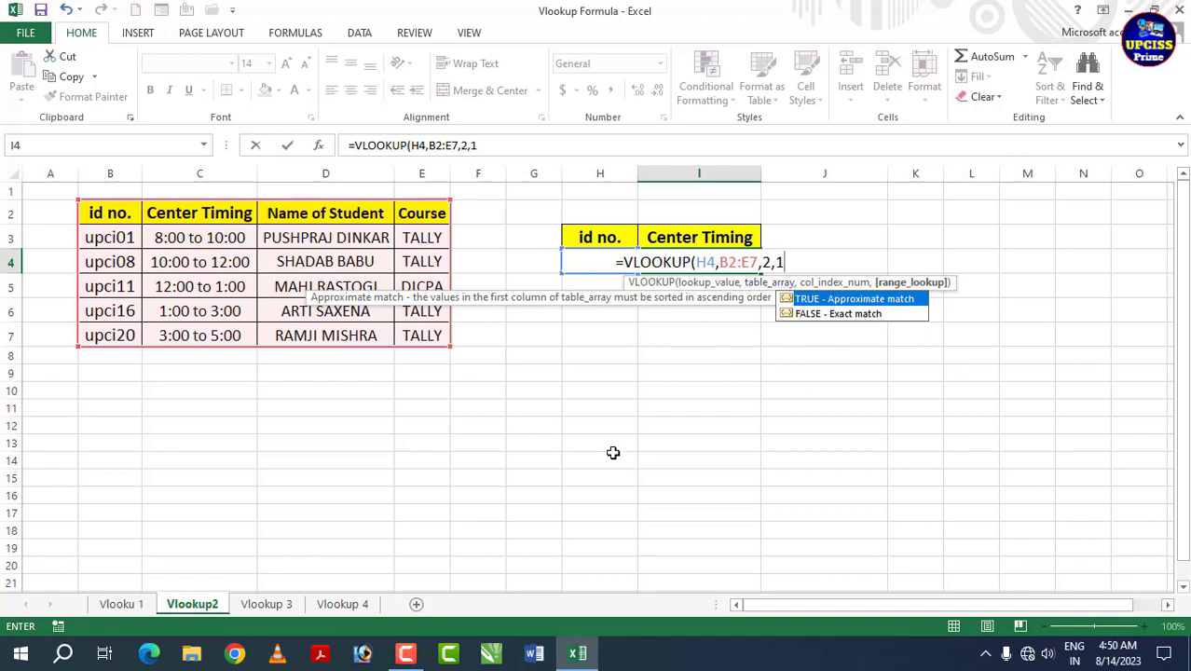
text())
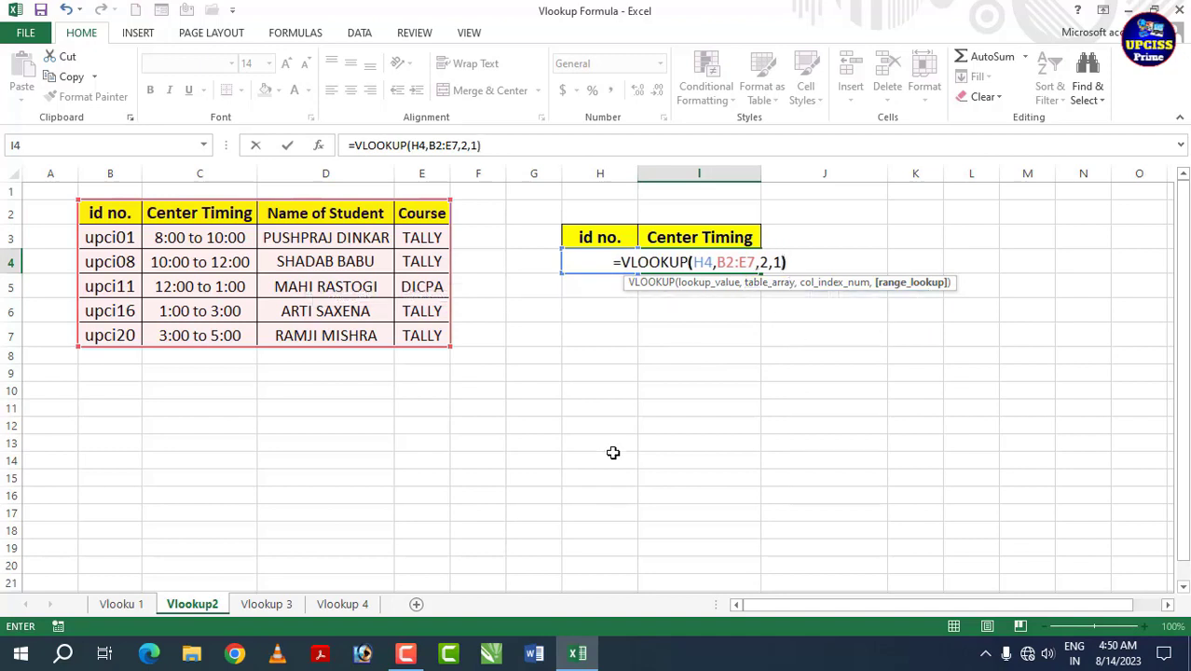
key(Return)
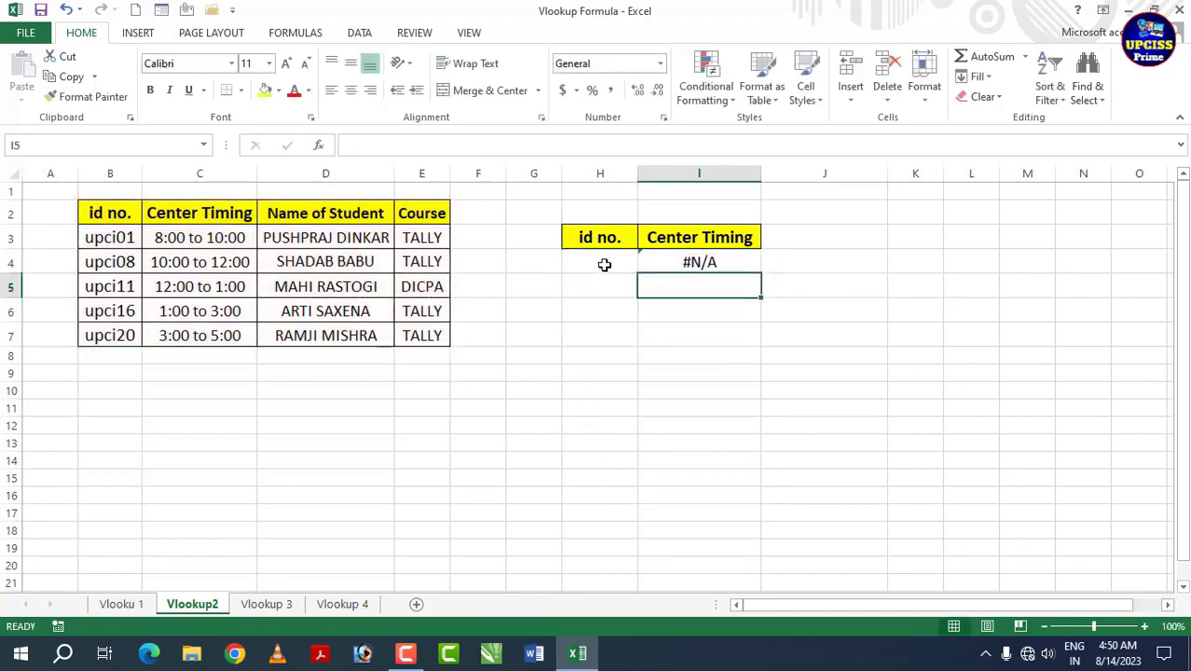
Enter the first listed student's id no. in H4 to test the approximate-match lookup.
click(604, 265)
text(upc)
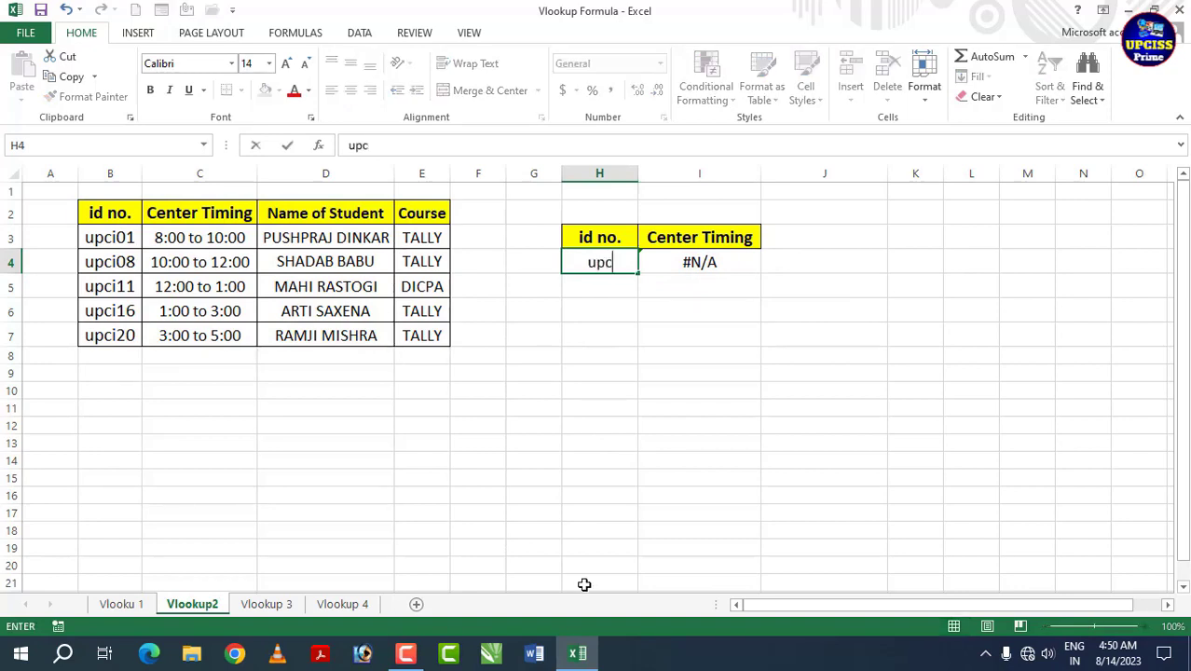
text(i01)
key(Return)
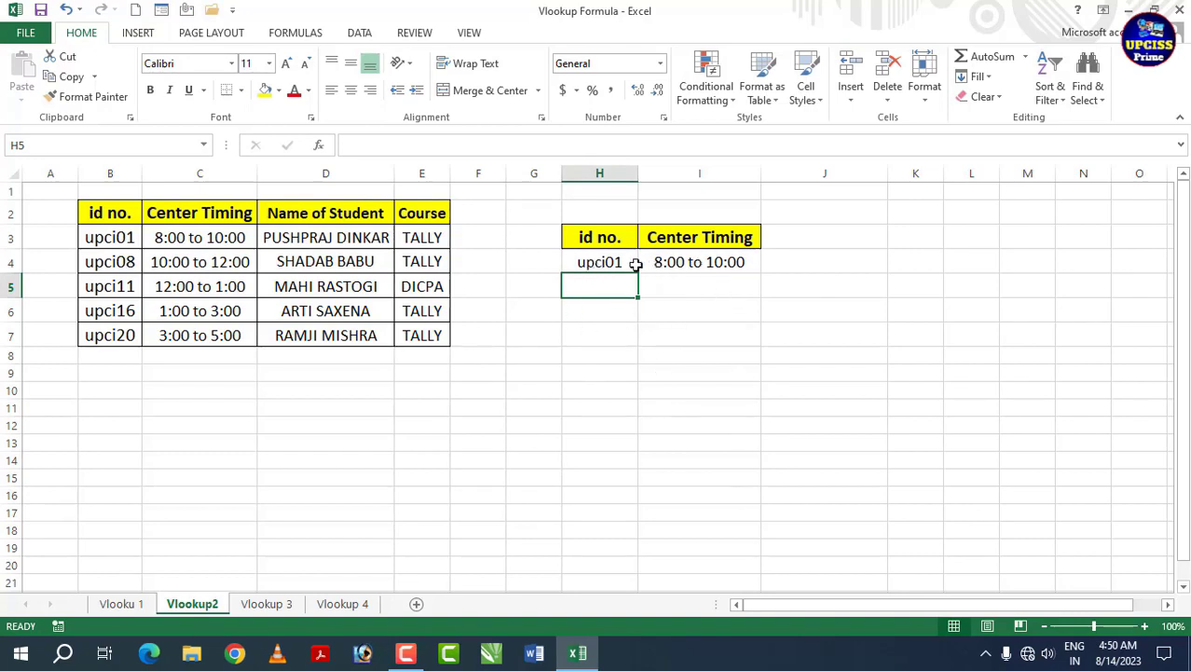
Change the id no. in H4 to the unlisted number one above the first student's.
click(606, 262)
double_click(627, 262)
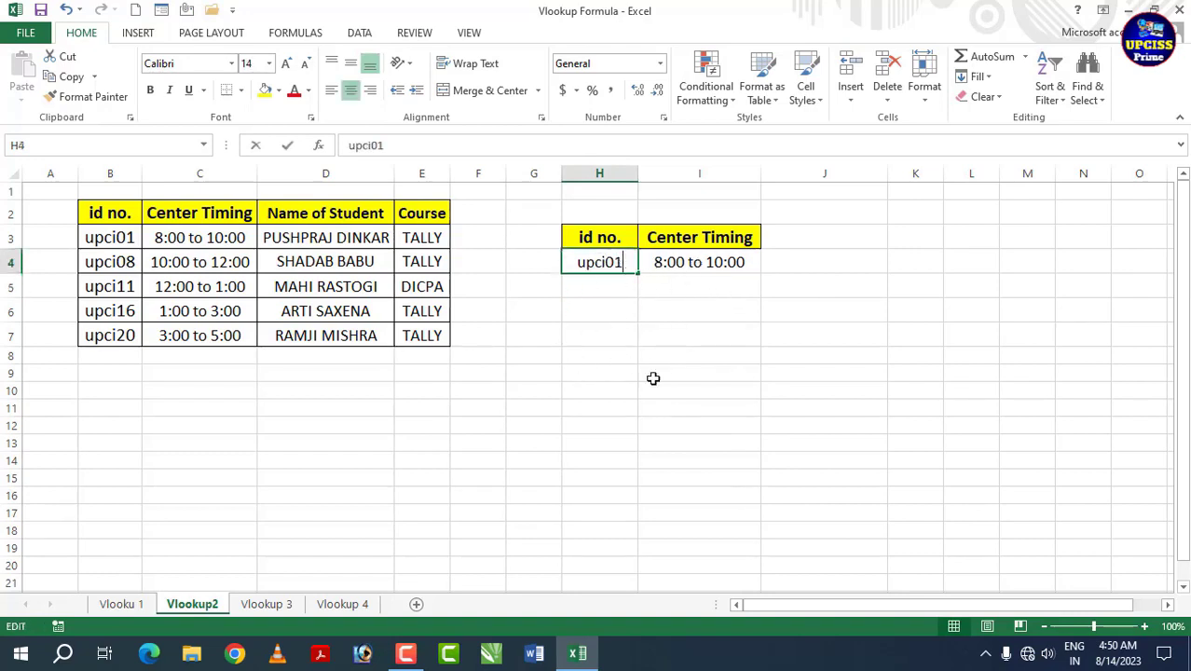
key(BackSpace)
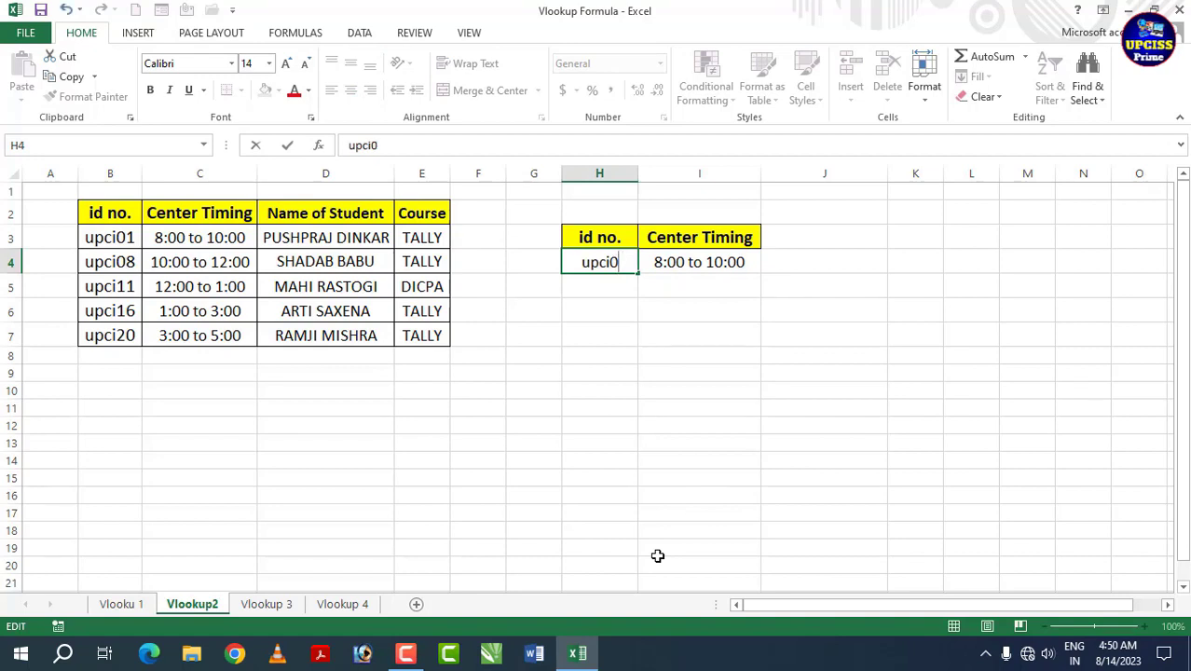
text(2)
key(Return)
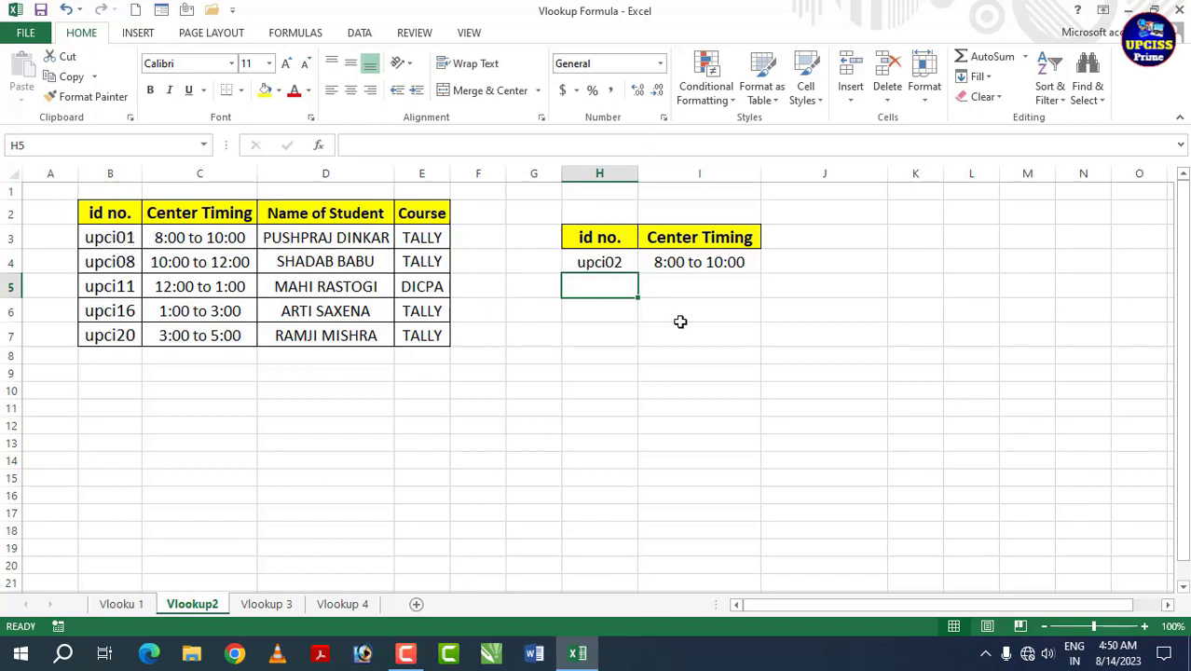
Examine the VLOOKUP formula in I4 and its arguments against the id no. in H4.
click(657, 264)
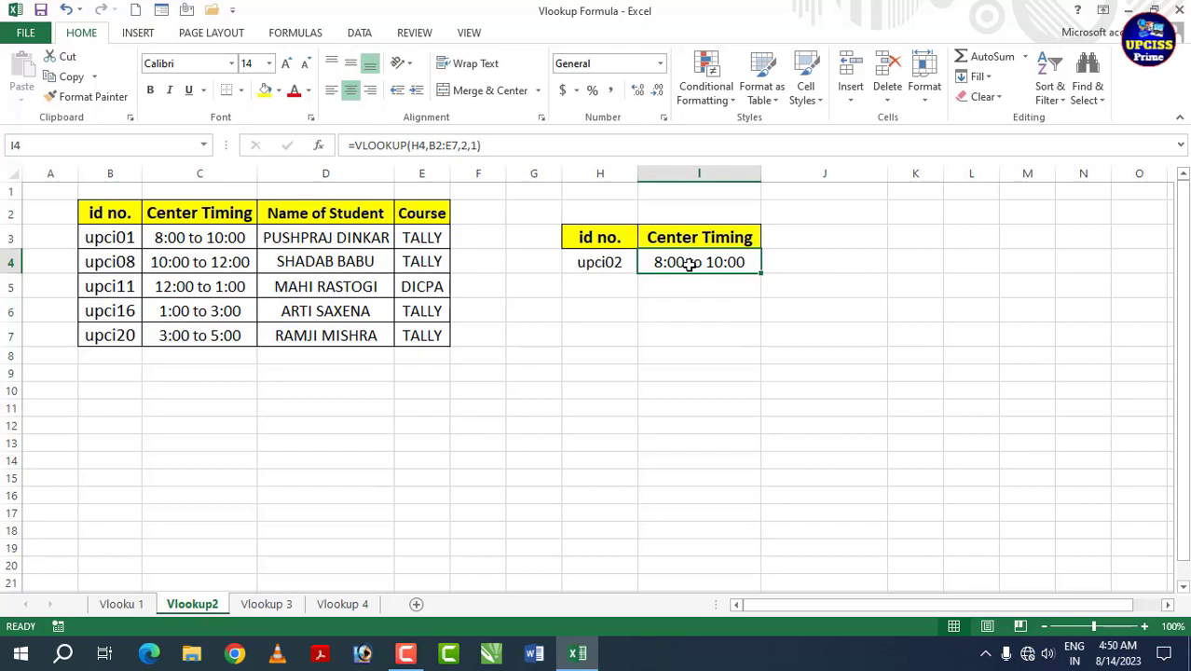
click(604, 260)
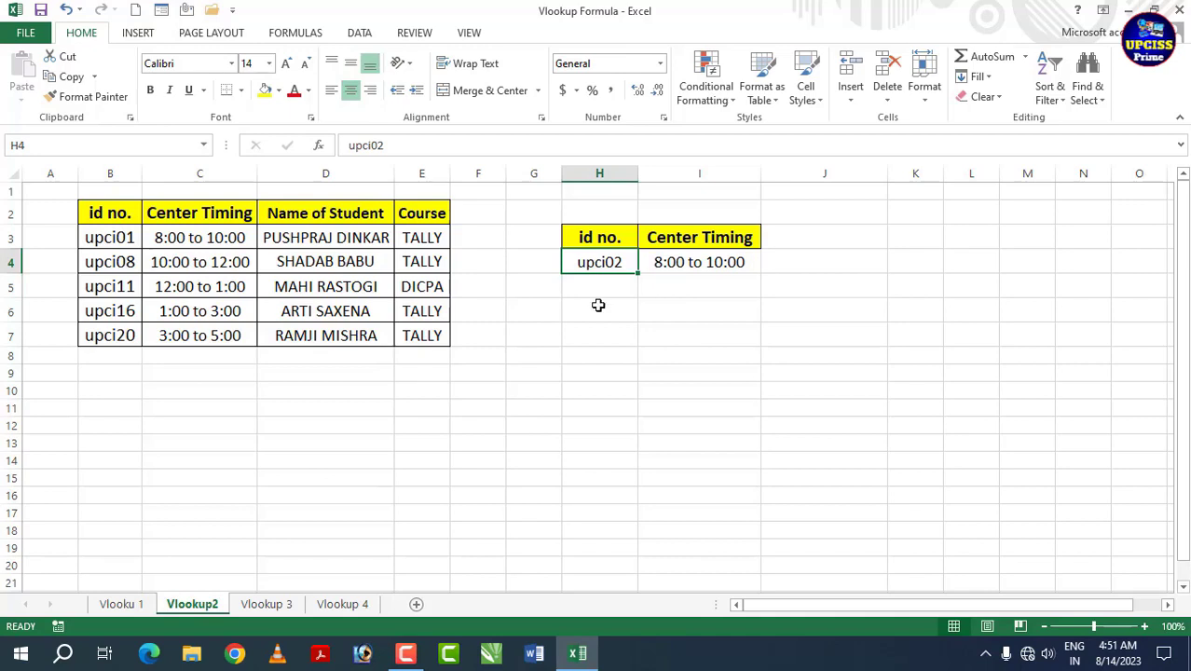
double_click(686, 261)
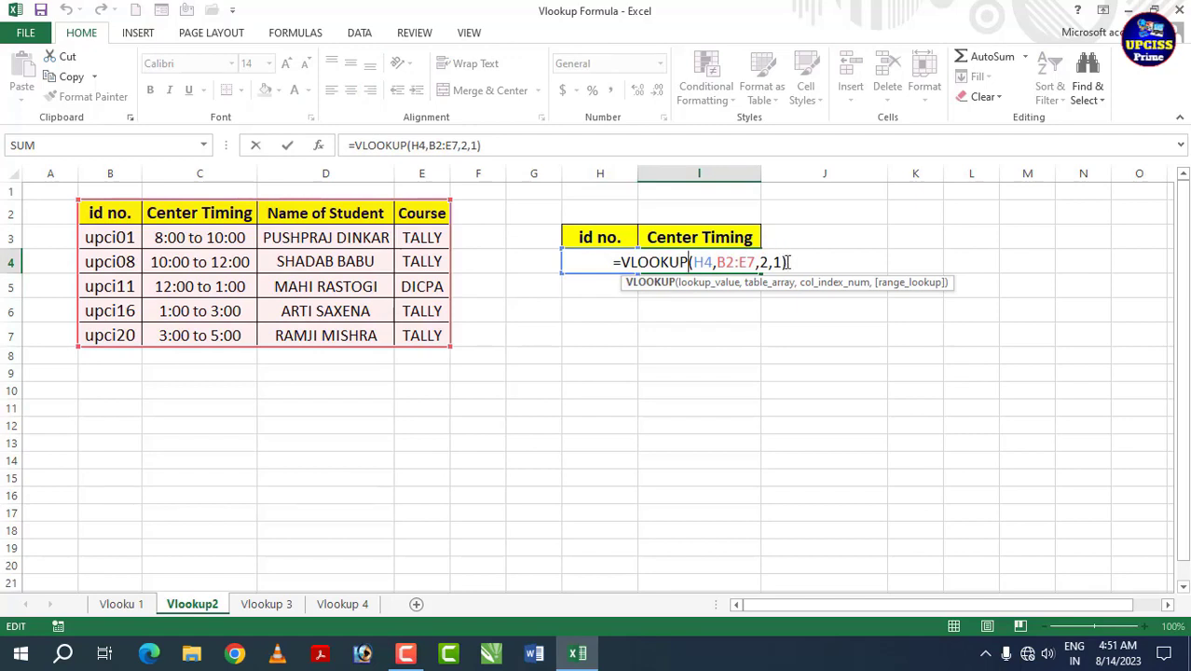
key(Return)
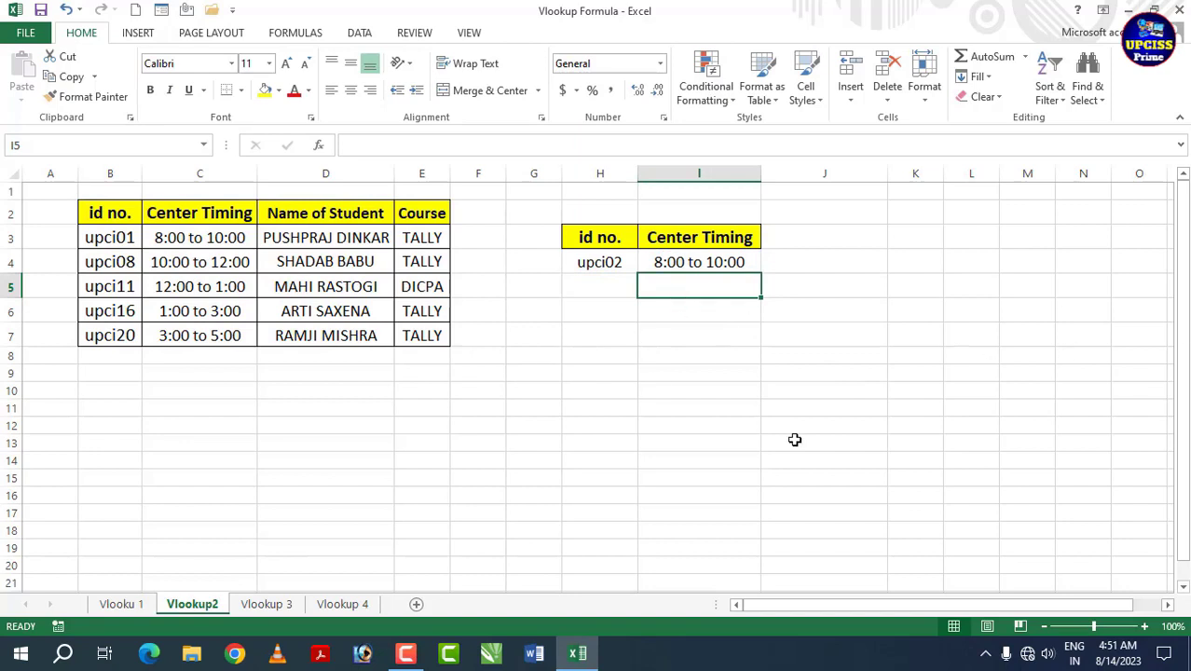
Enter the second listed student's id no. in H4 and compare the result with that student's table row.
click(604, 261)
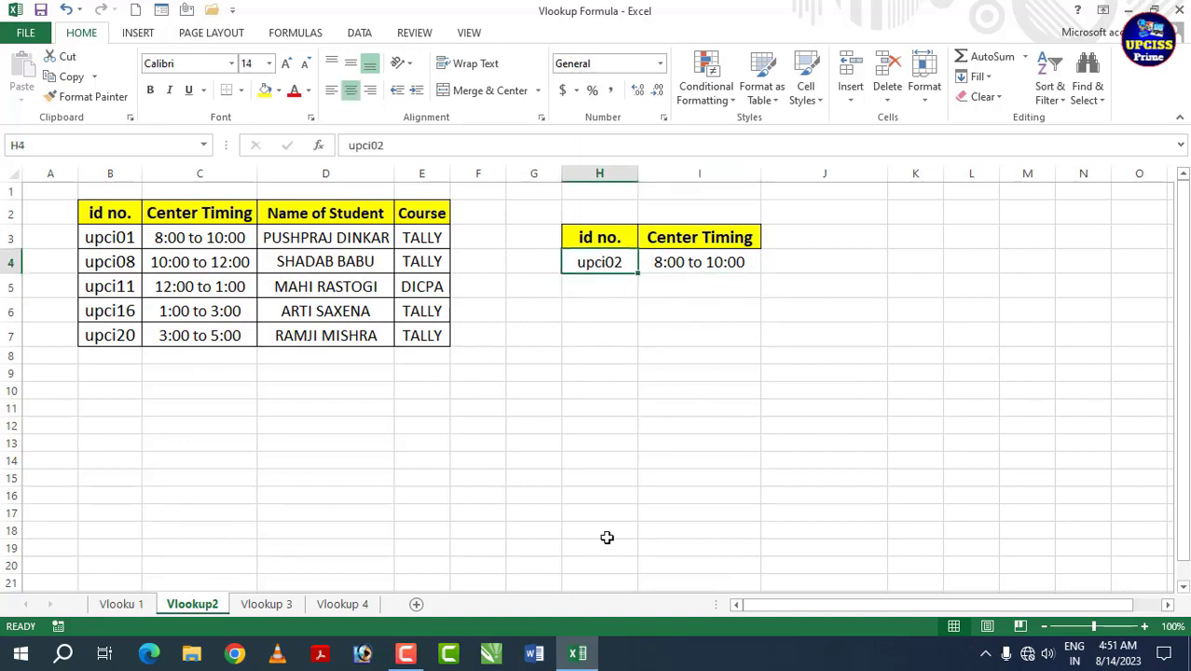
text(upci0)
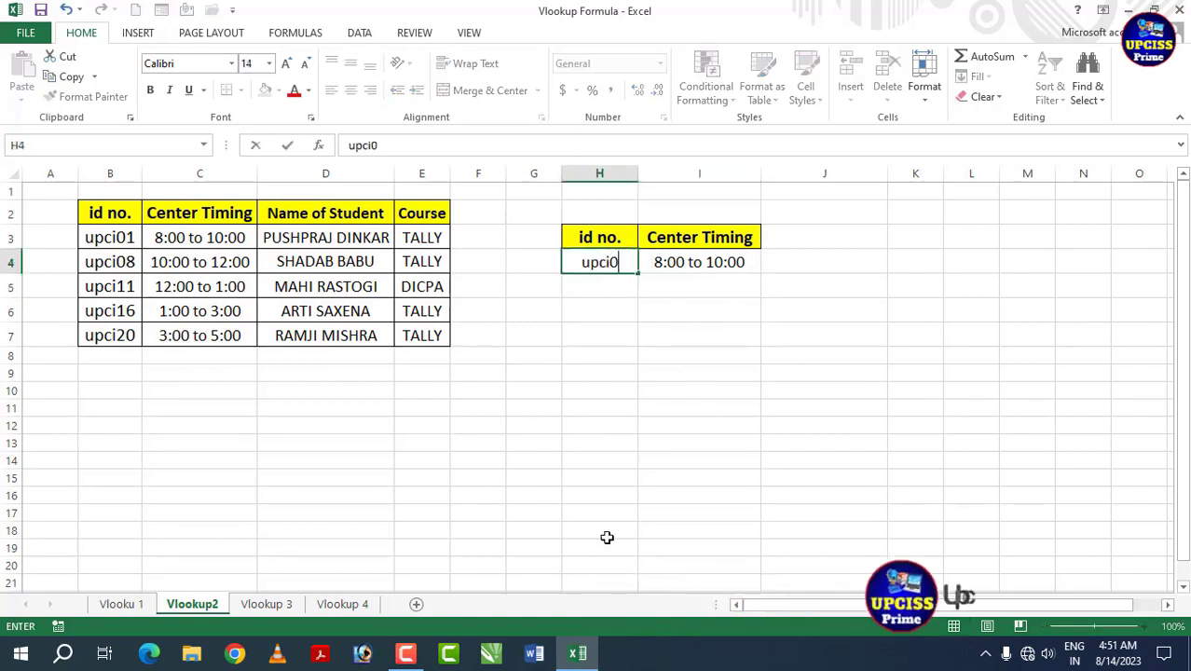
text(8)
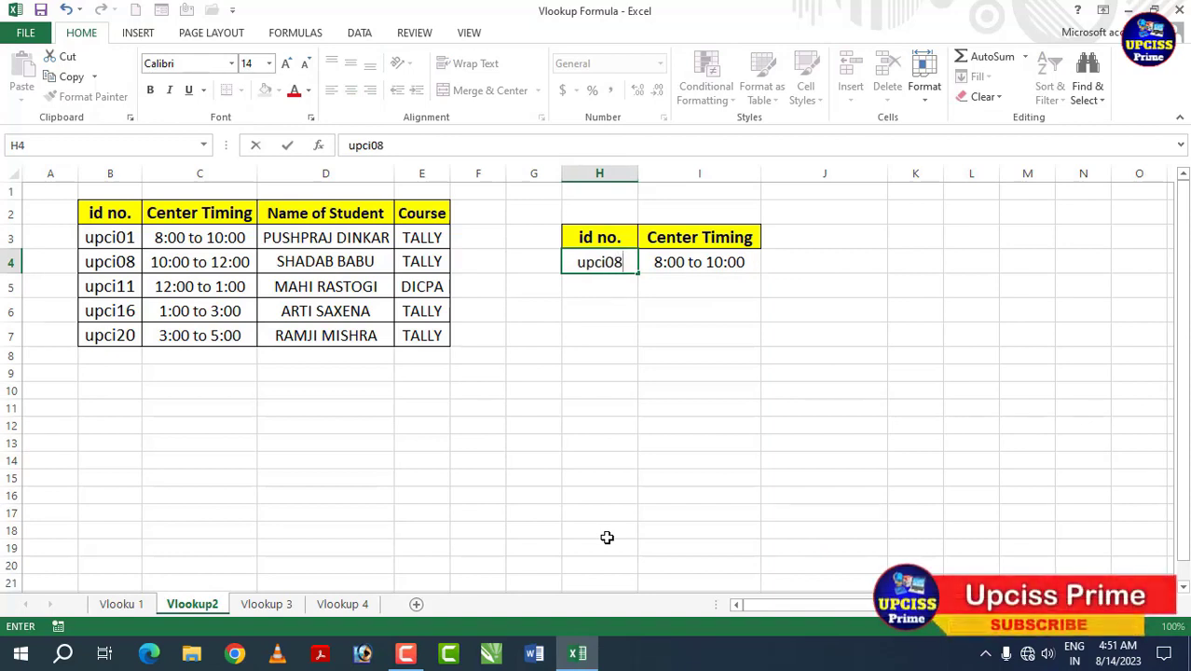
key(Return)
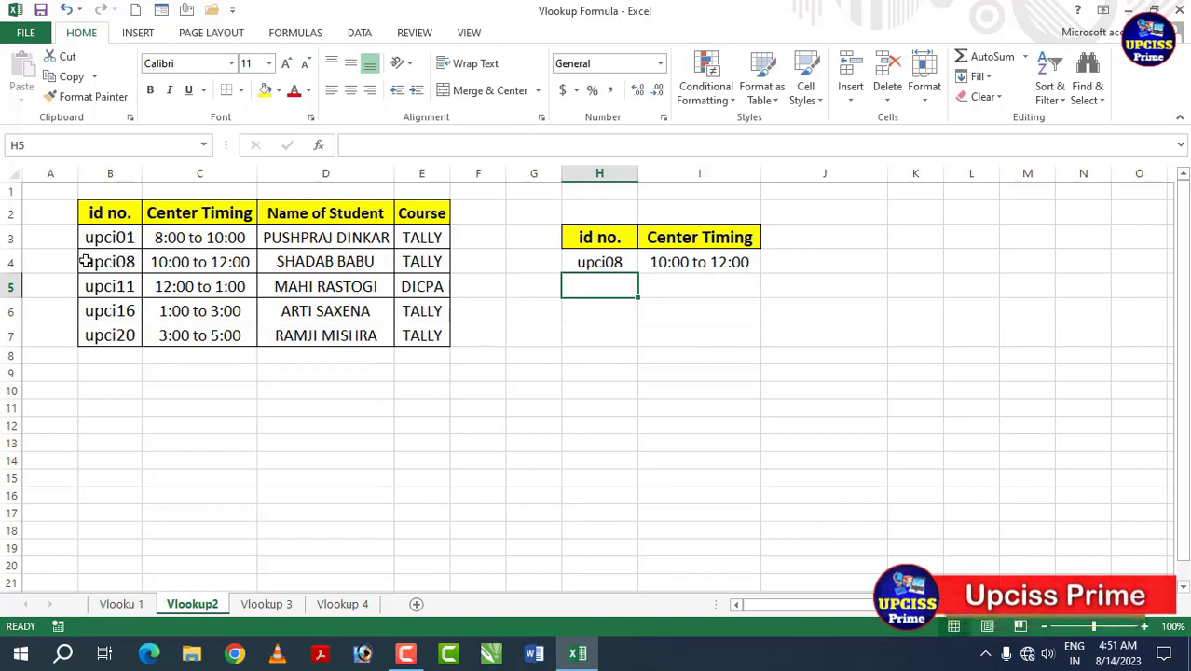
click(117, 262)
click(193, 264)
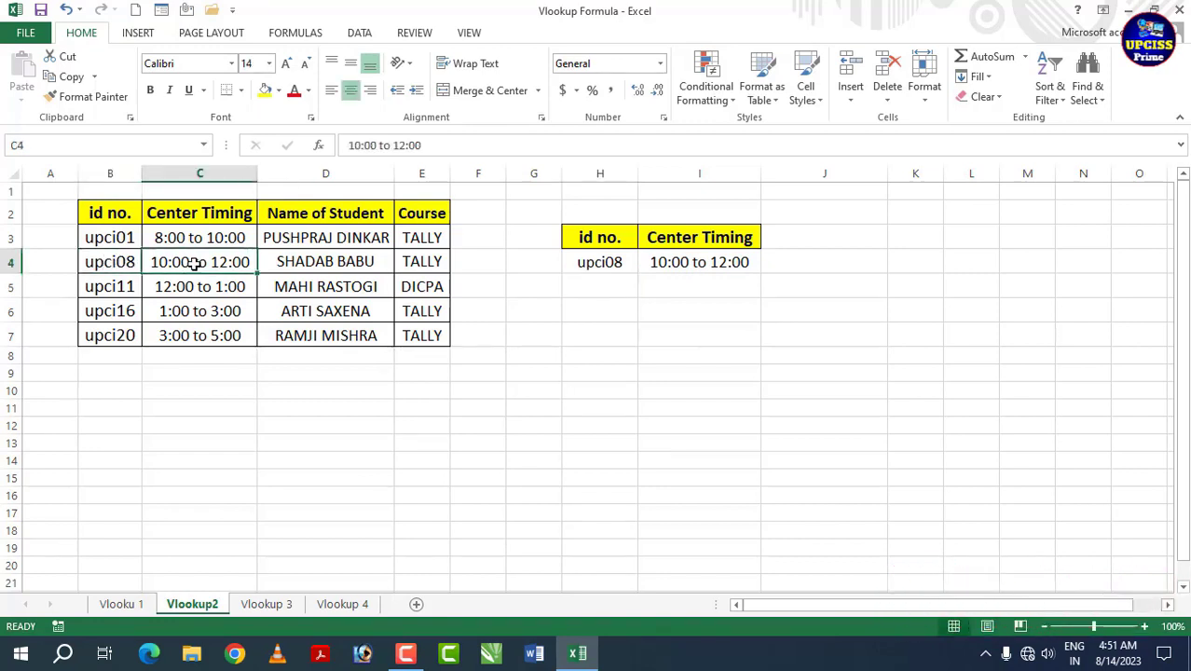
Change the id no. in H4 to the unlisted number one below the second student's.
click(624, 269)
key(F2)
key(BackSpace)
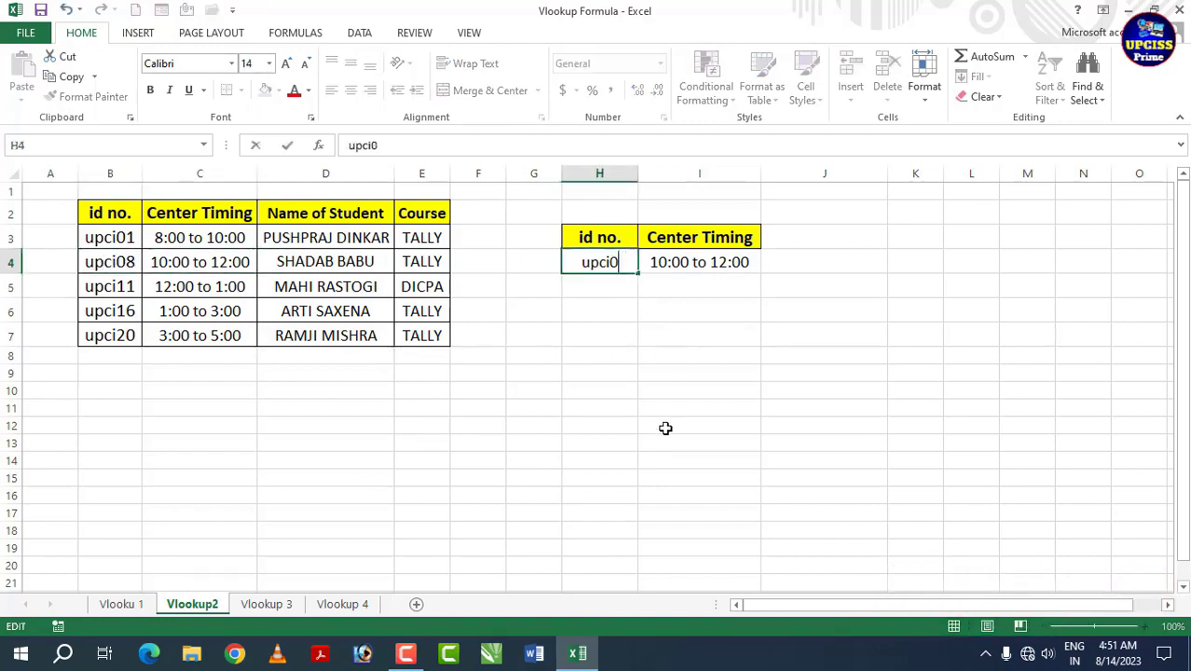
text(7)
key(Return)
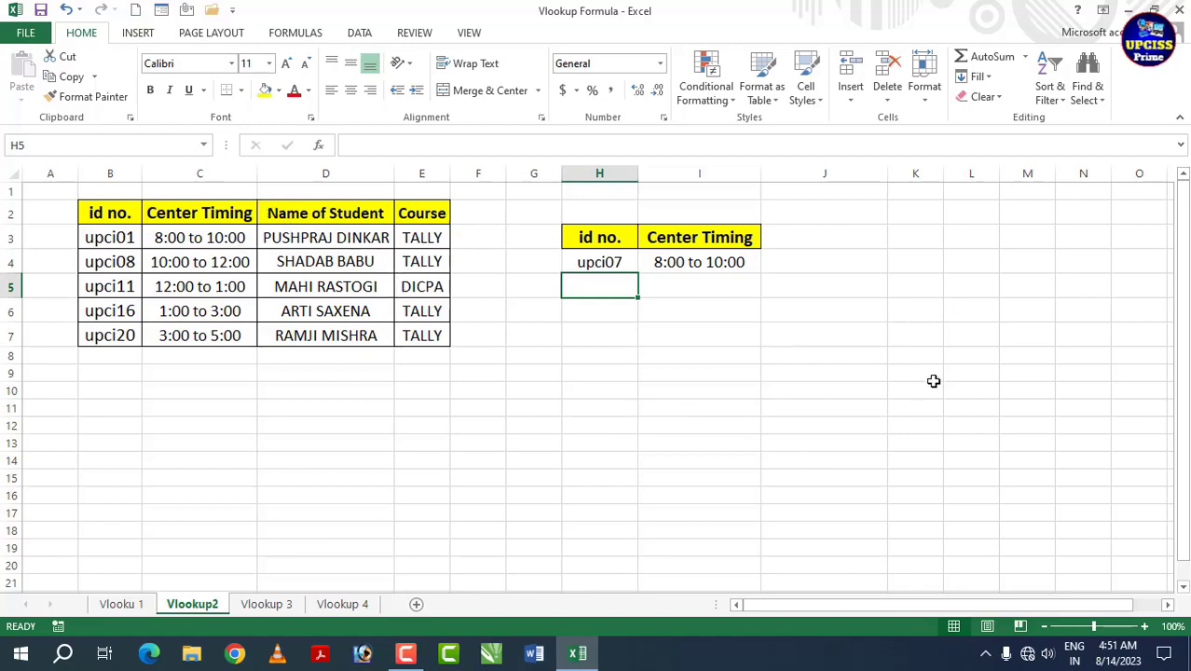
Go to the Vlookup 3 sheet and examine the id, name and date lookup cells in row 15.
click(267, 605)
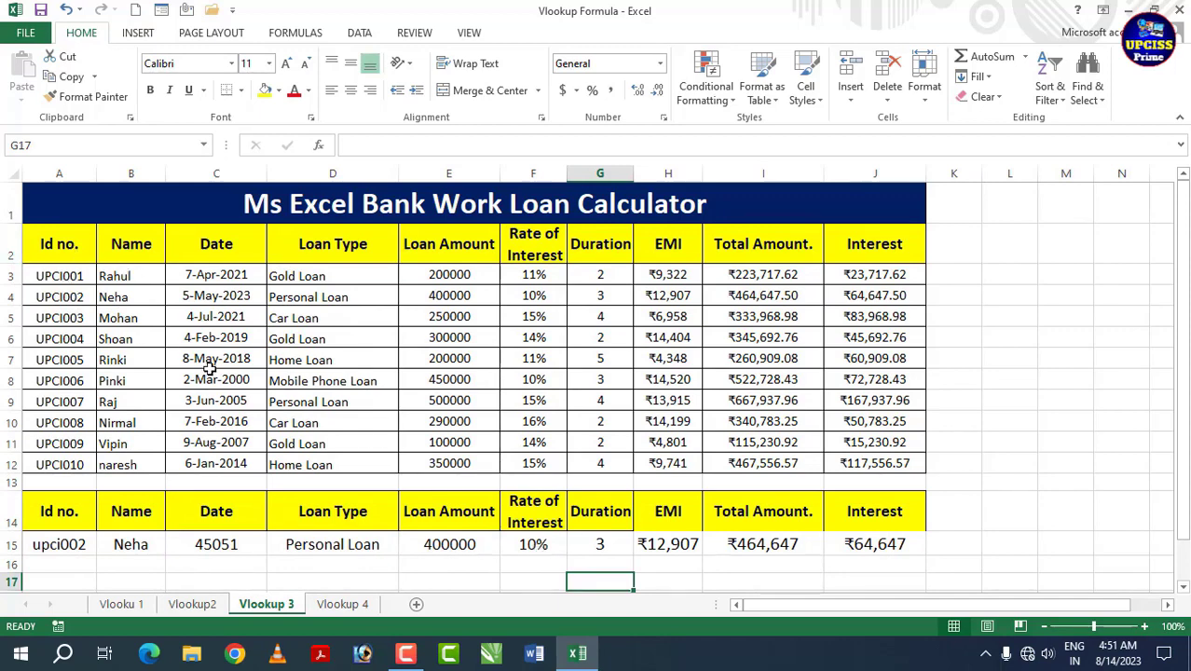
click(56, 546)
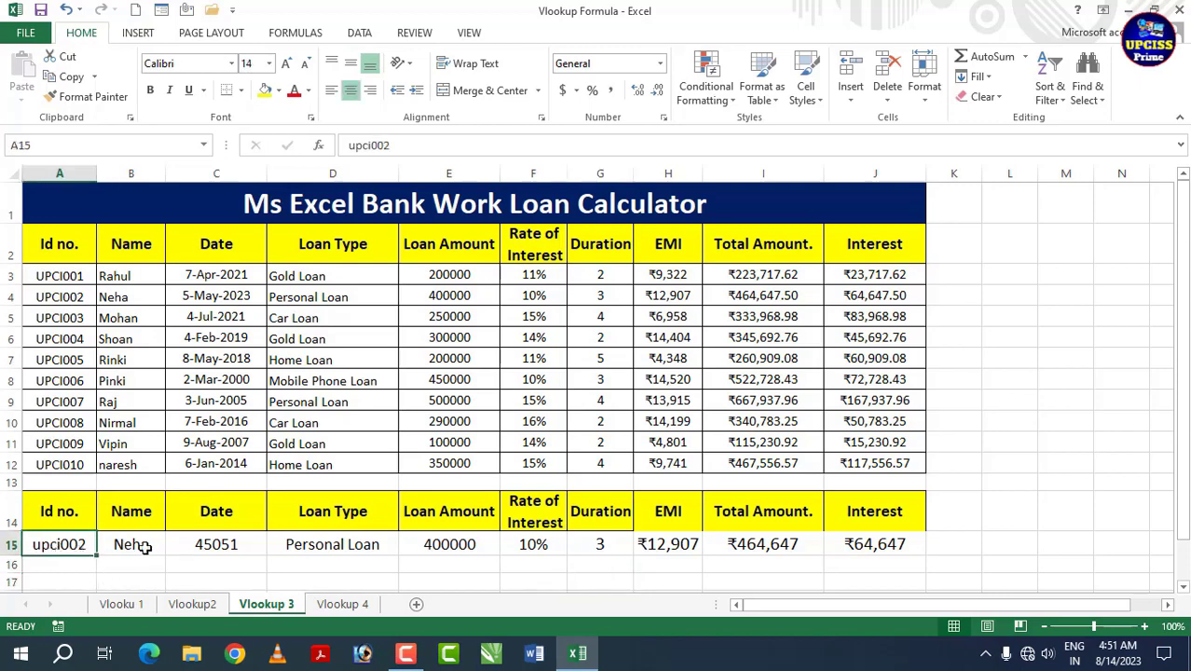
click(137, 543)
click(254, 558)
click(213, 541)
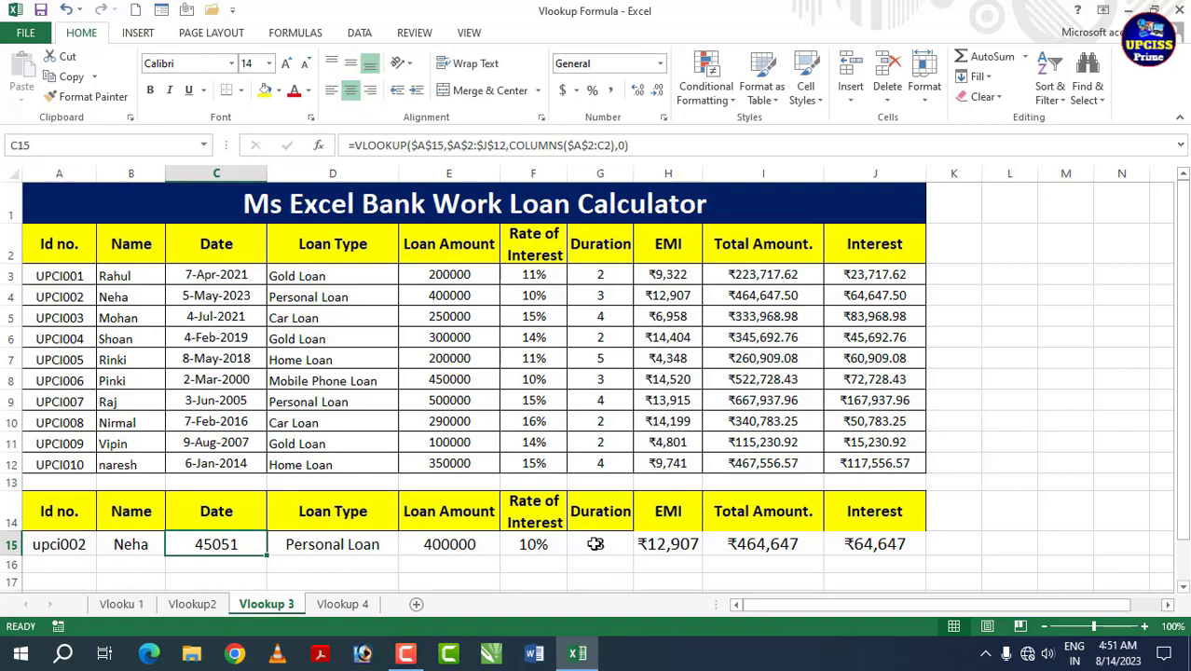
Replace the id no. in A15 with the seventh listed borrower's to look up that loan's details.
click(62, 545)
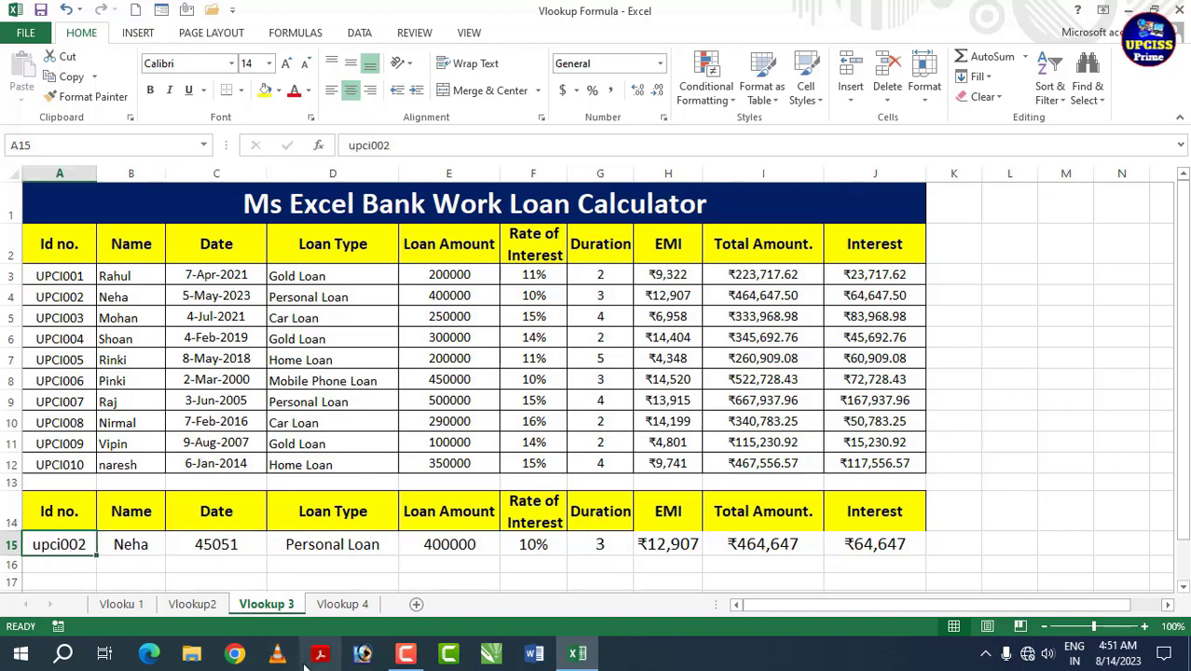
text(up)
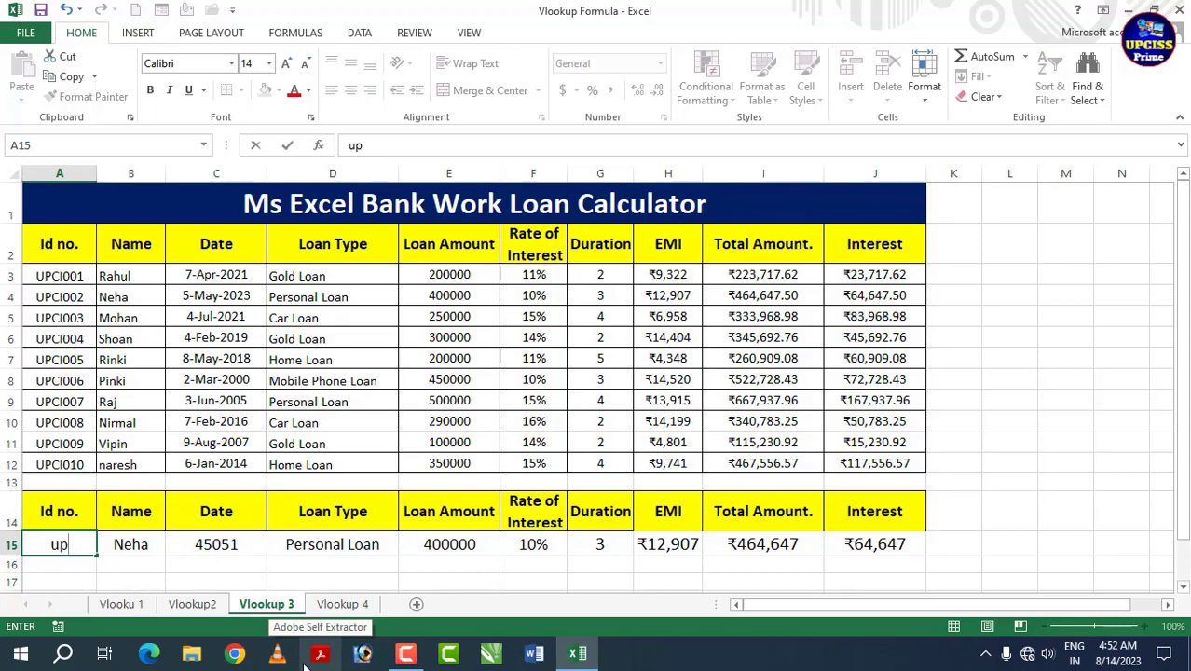
text(ci07)
key(BackSpace)
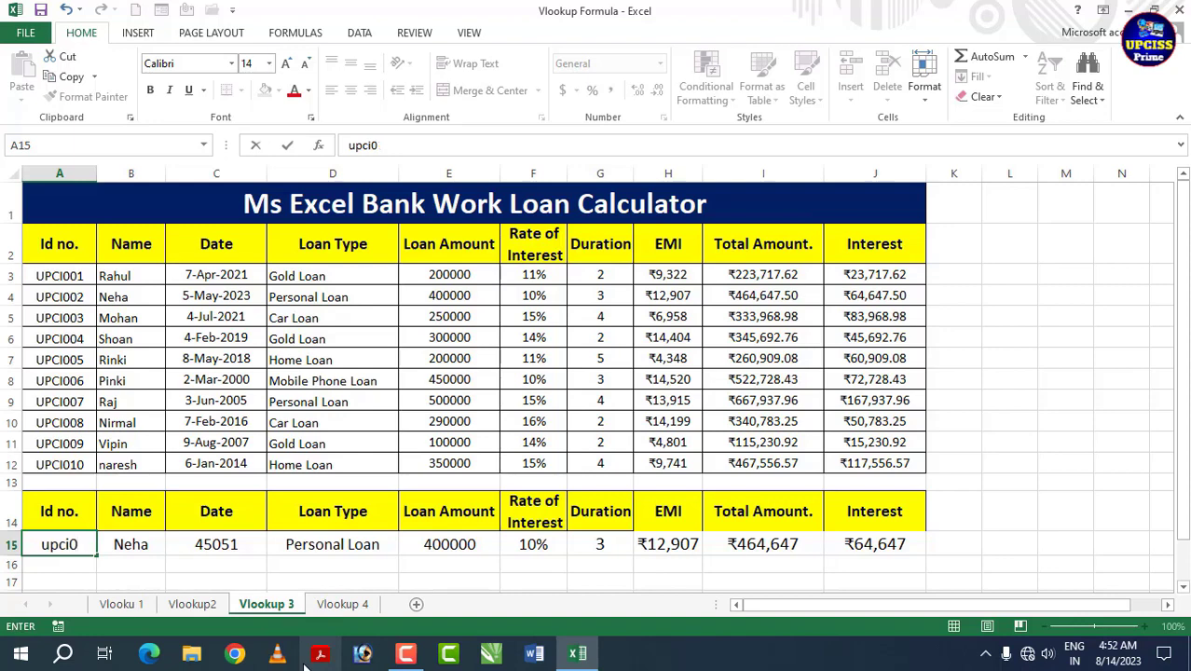
text(07)
key(Return)
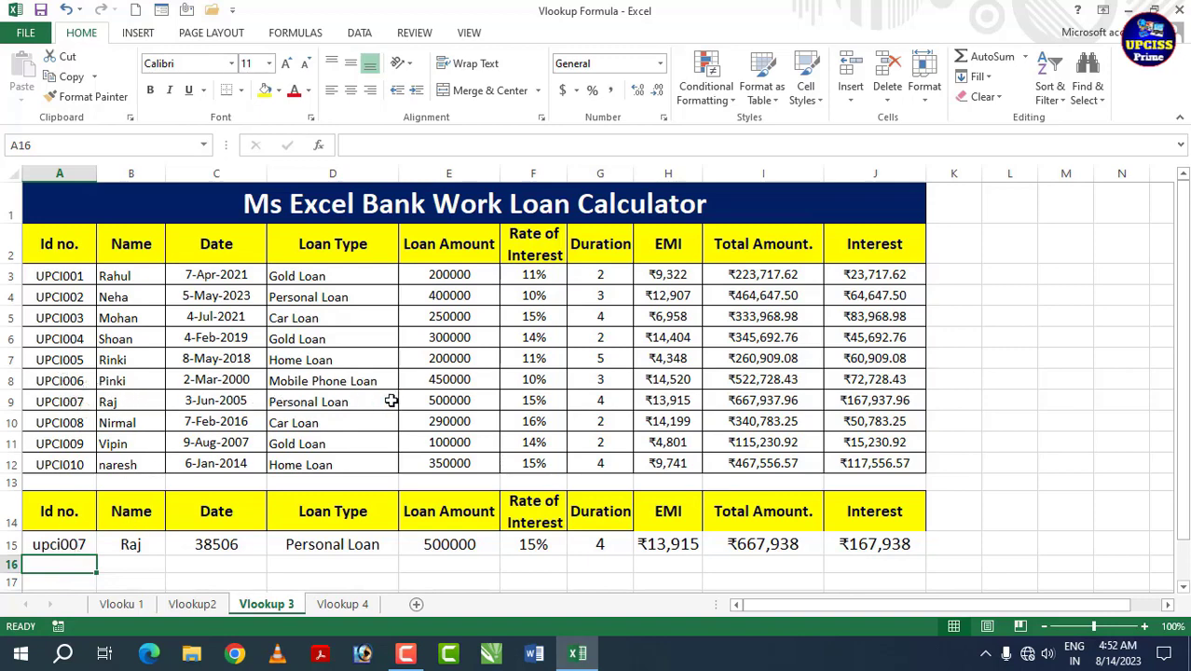
Format the looked-up date in C15 with the 14-Mar-2012 date type.
click(217, 538)
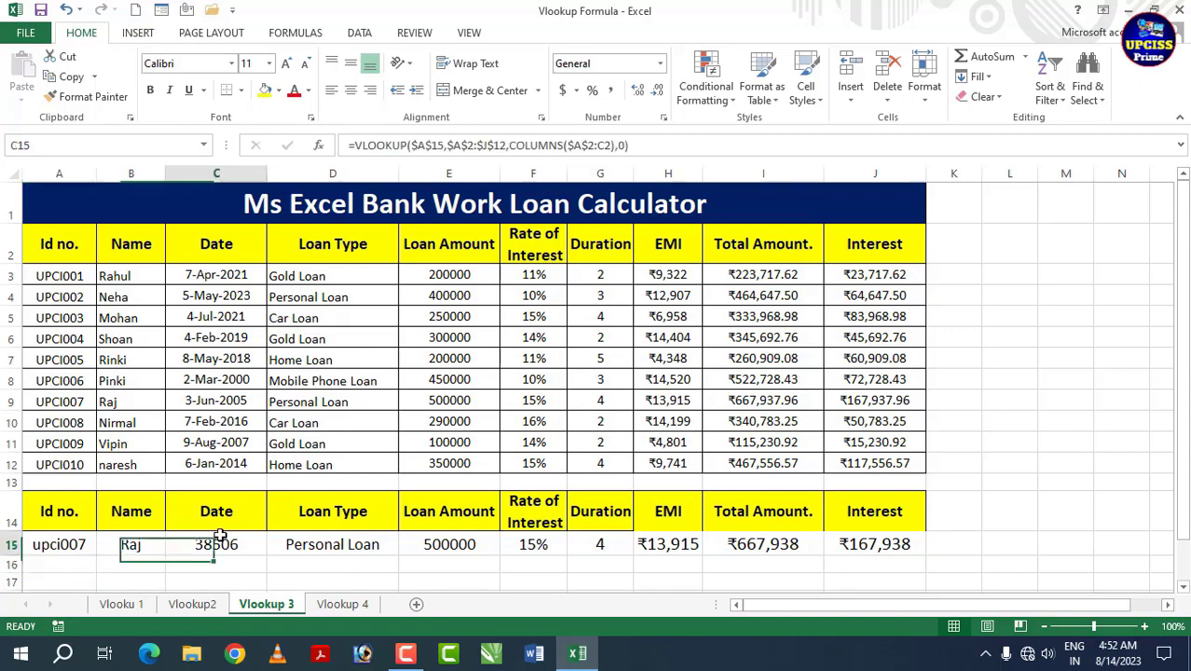
click(659, 63)
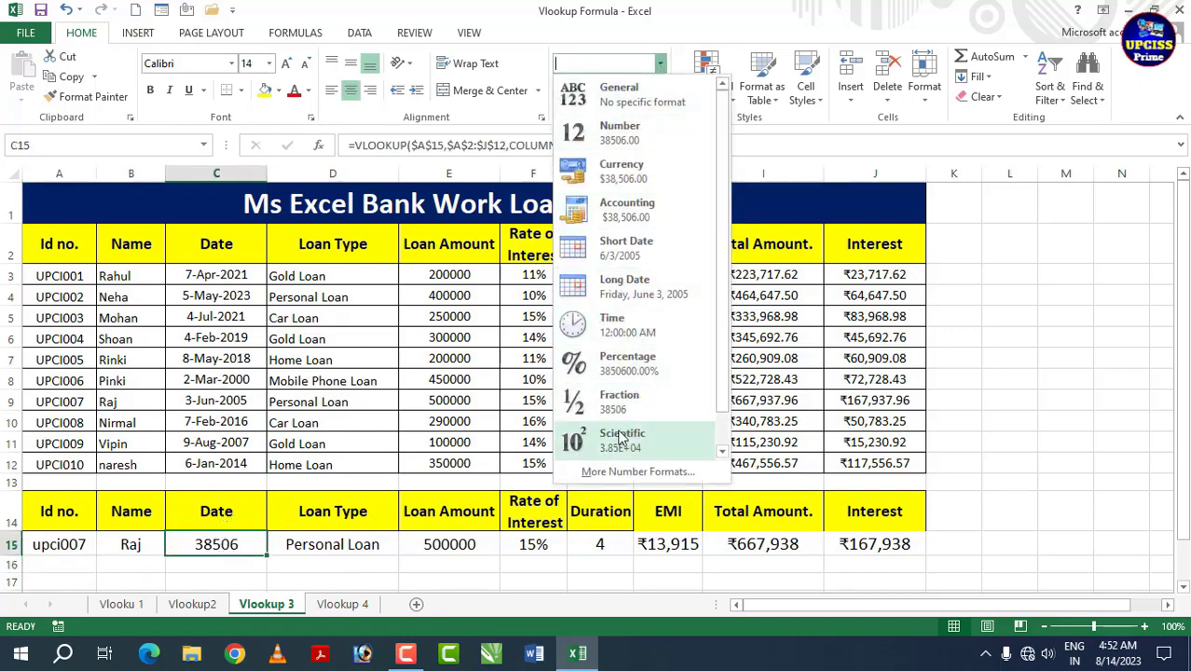
click(614, 472)
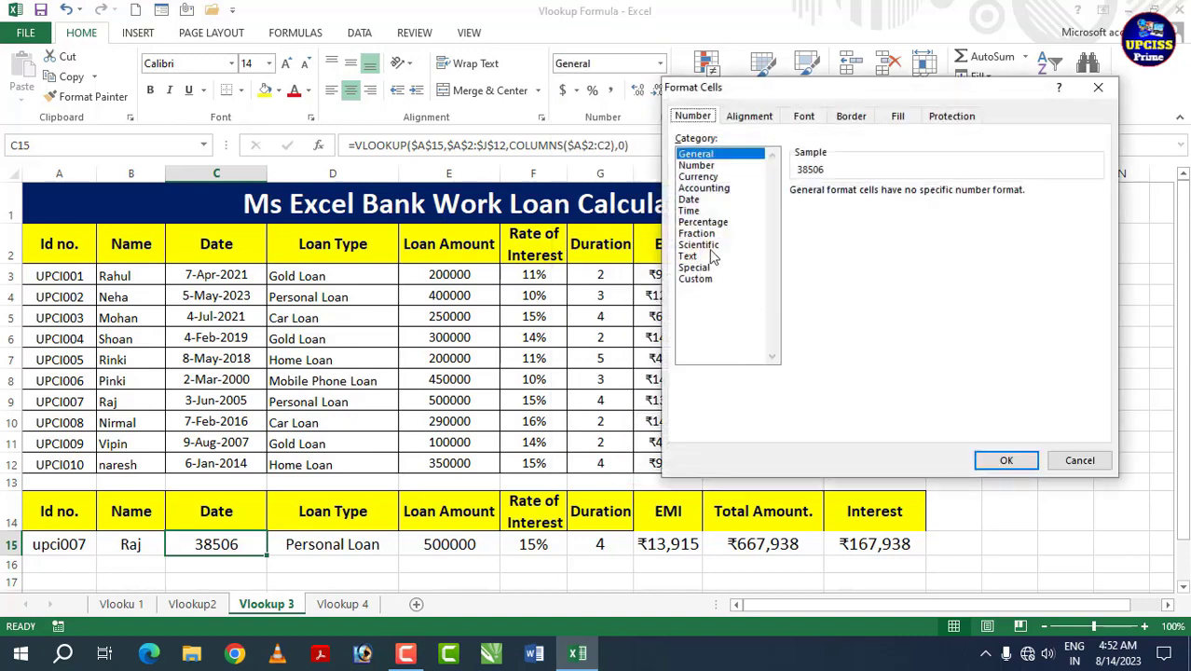
click(695, 200)
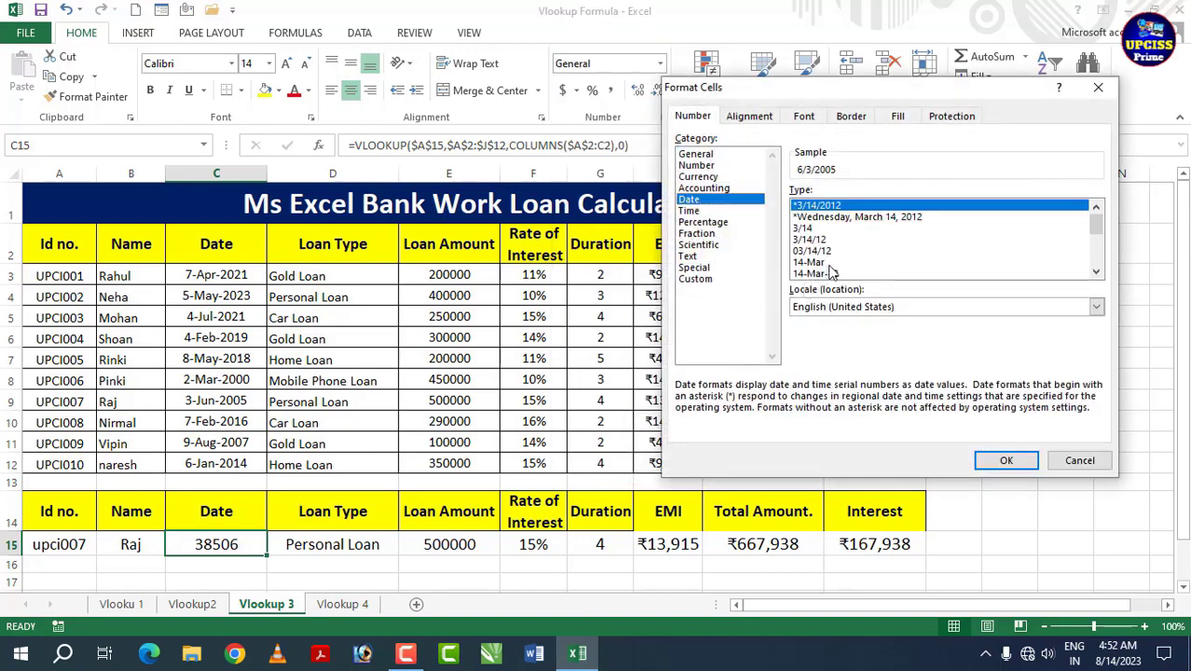
drag(1098, 226, 1098, 252)
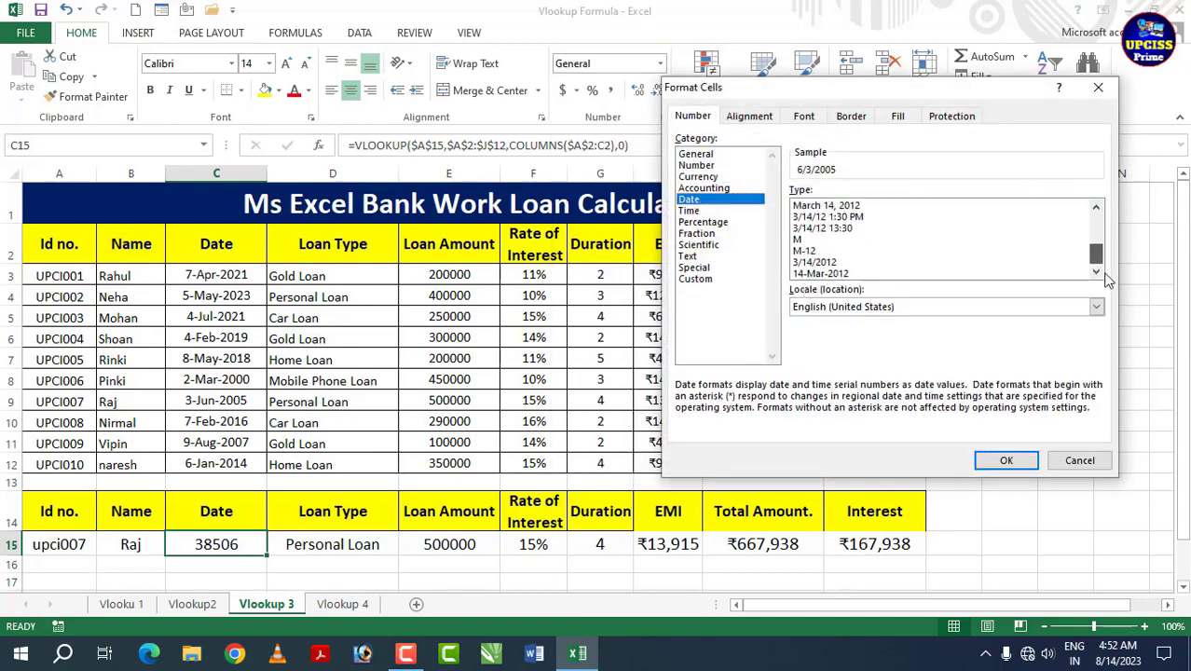
click(834, 273)
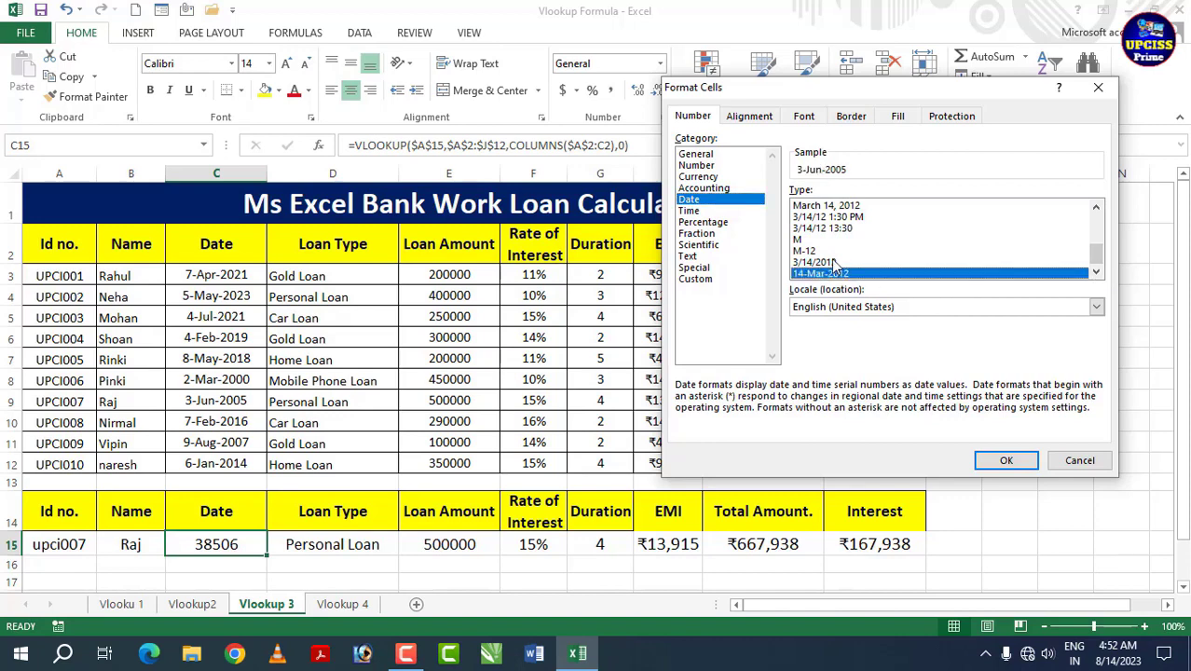
click(1008, 460)
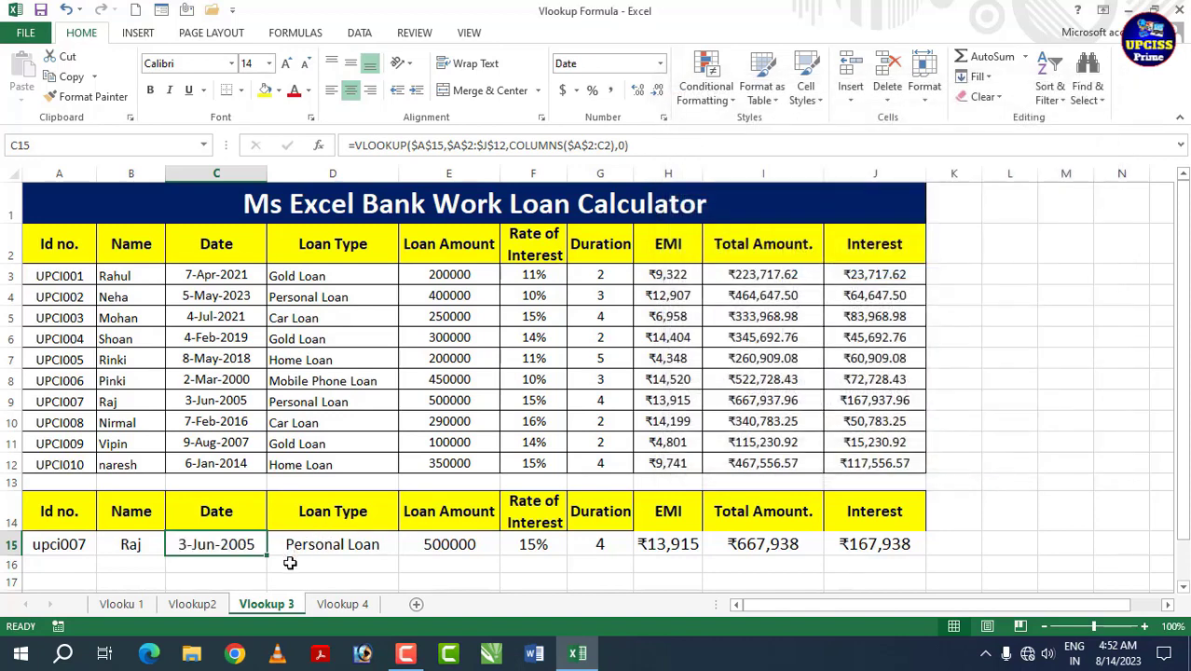
Clear the contents of the lookup row from A15 to J15, keeping the headings above it.
click(313, 560)
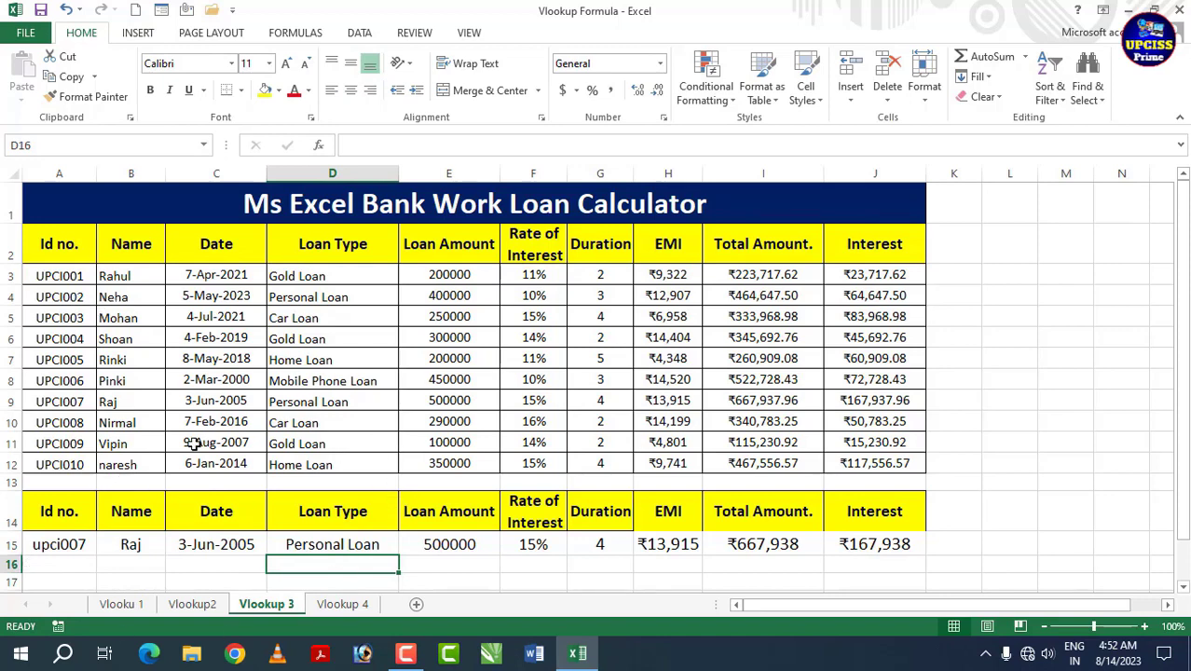
drag(75, 544, 840, 534)
key(Delete)
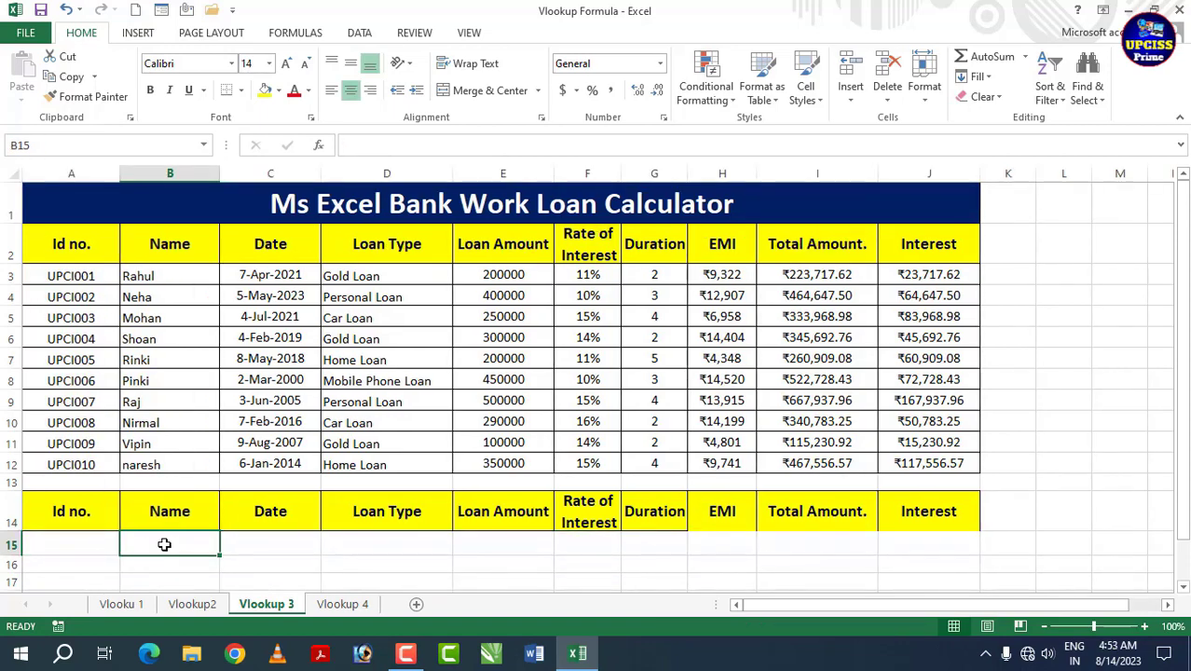
Enter =VLOOKUP(A15,A2:J12,2,0) in B15 to return the borrower's name by exact match.
text(=vlo)
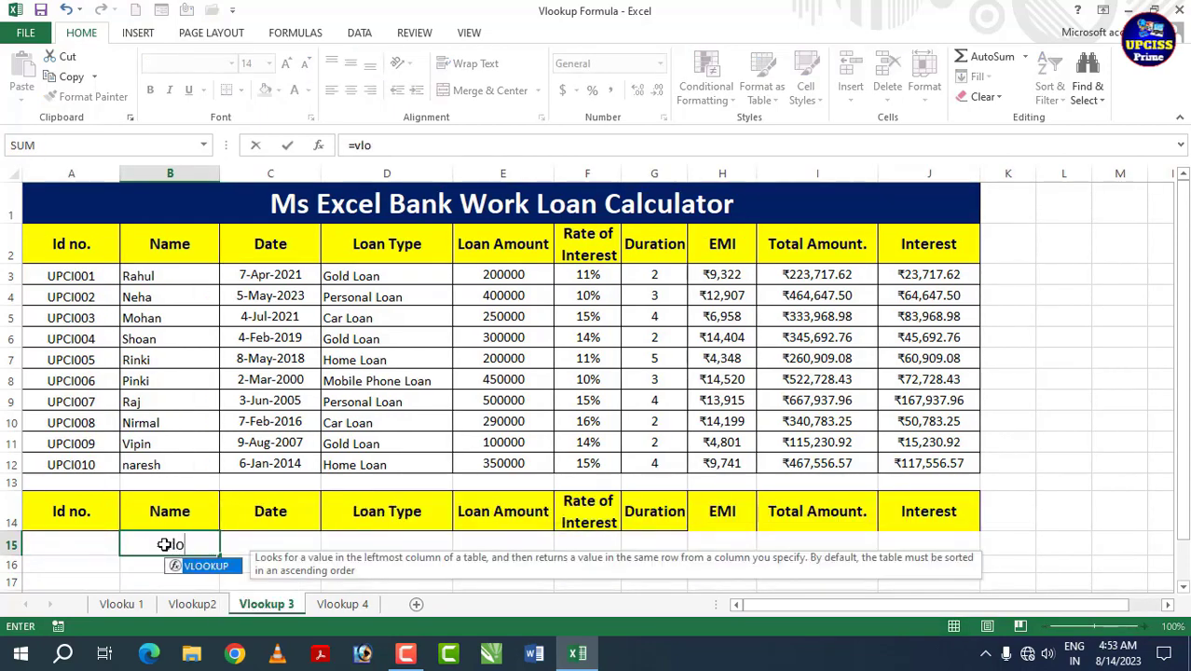
key(Tab)
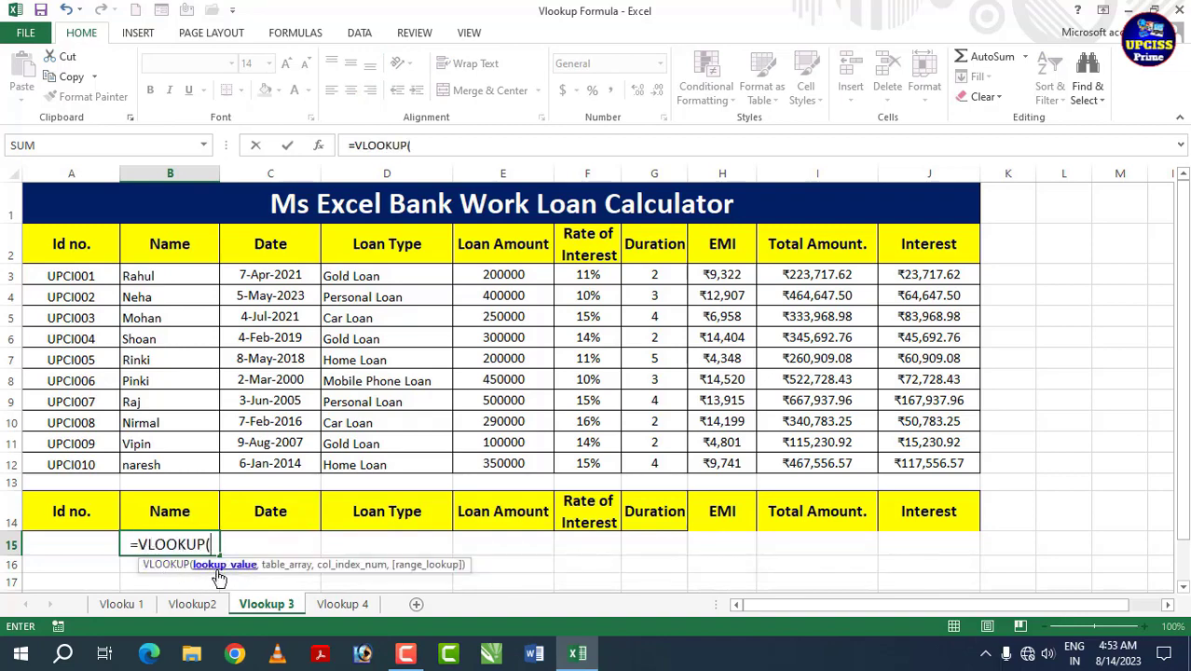
click(89, 545)
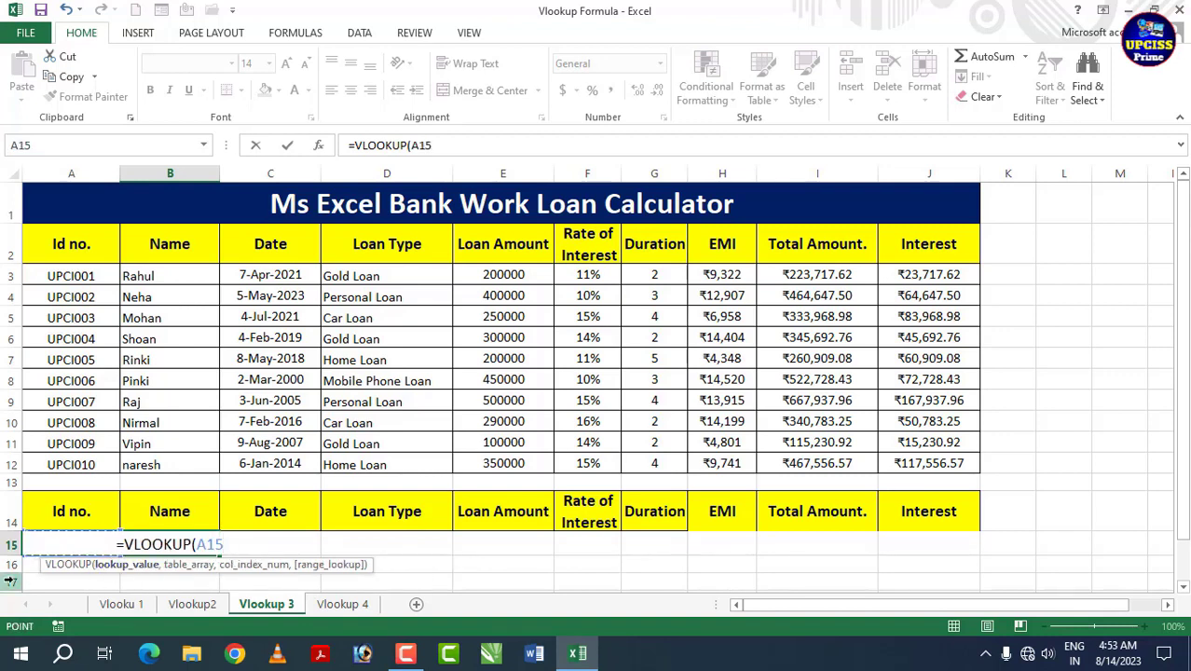
text(,)
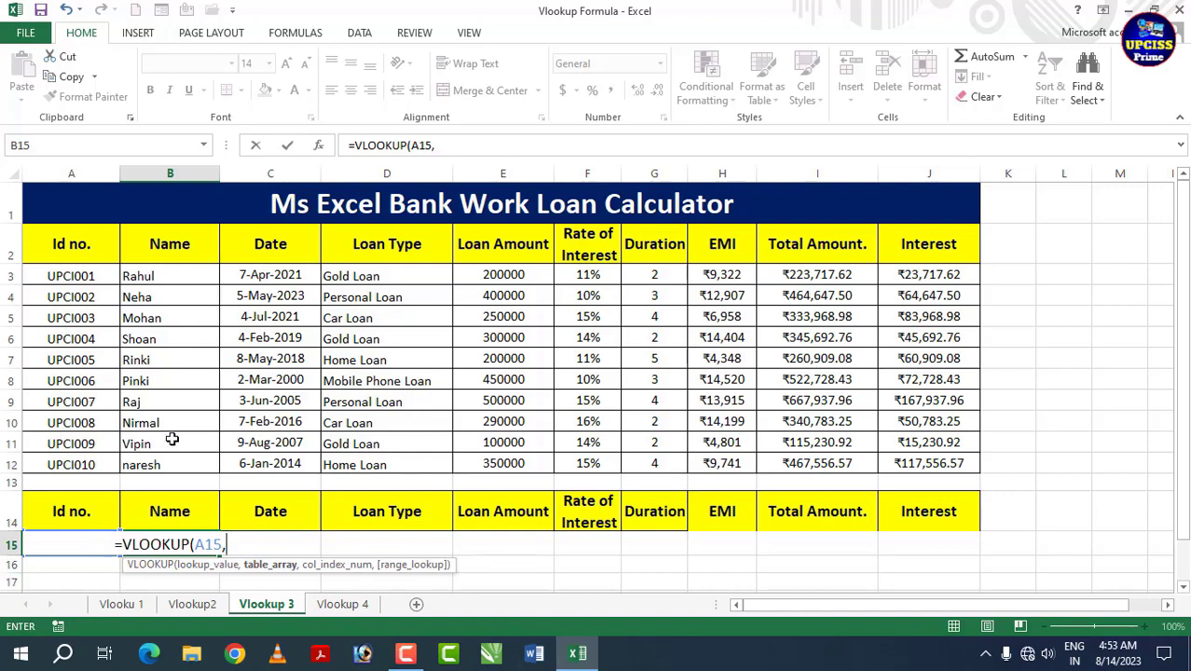
drag(80, 249, 918, 456)
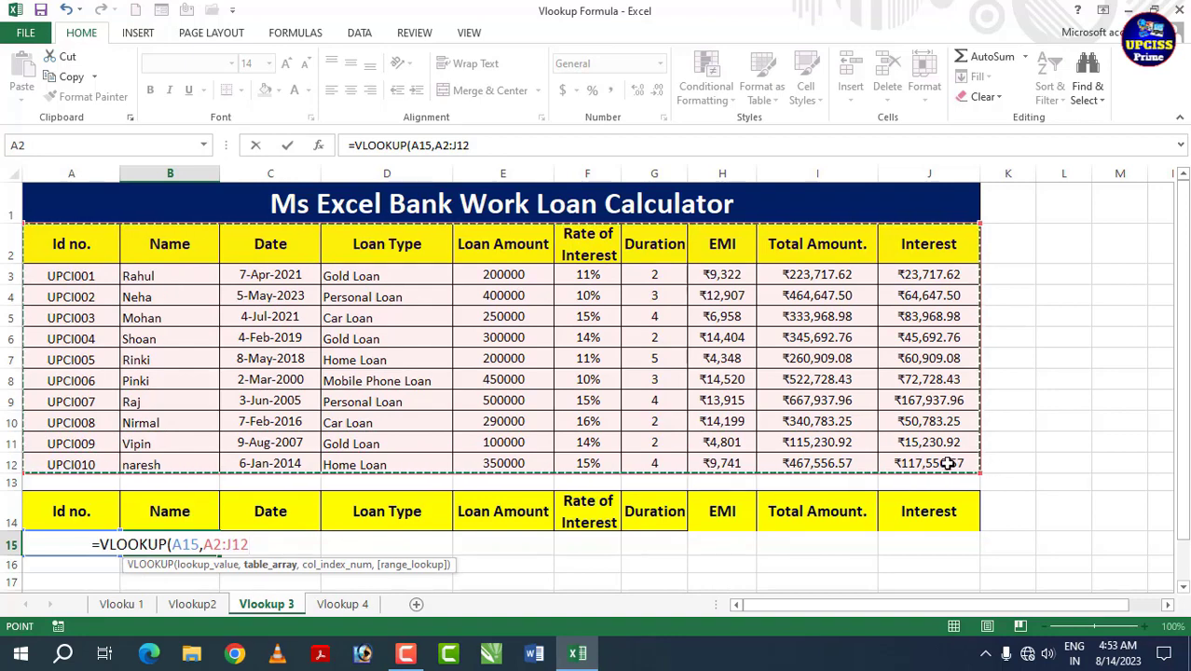
text(,)
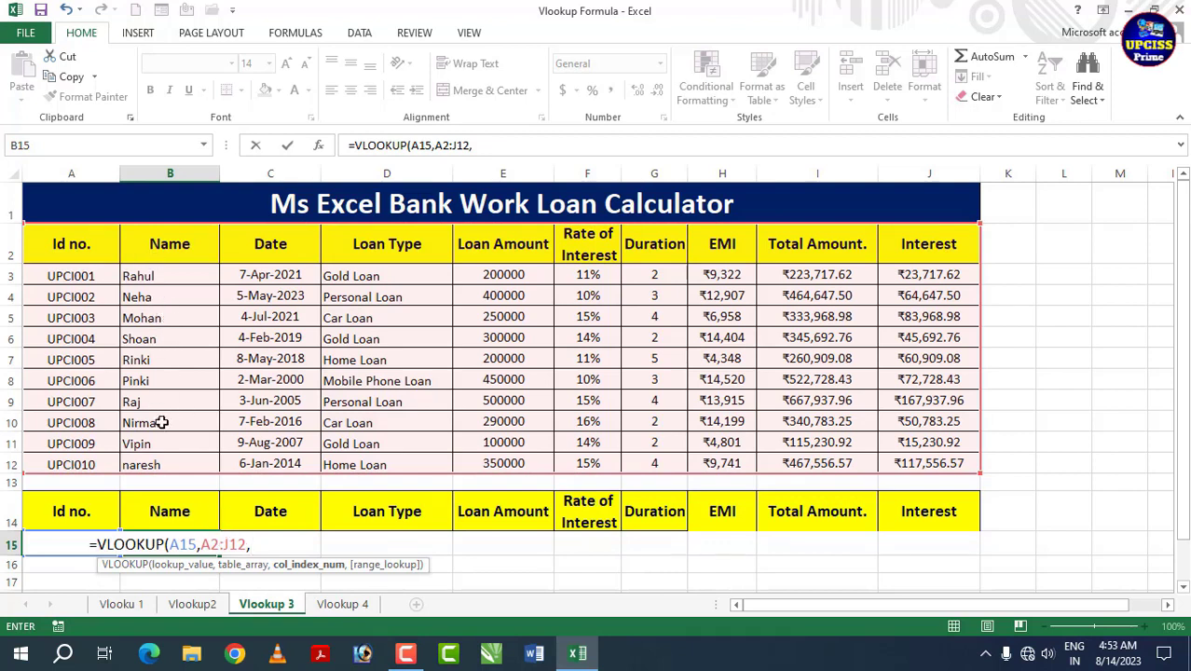
text(2)
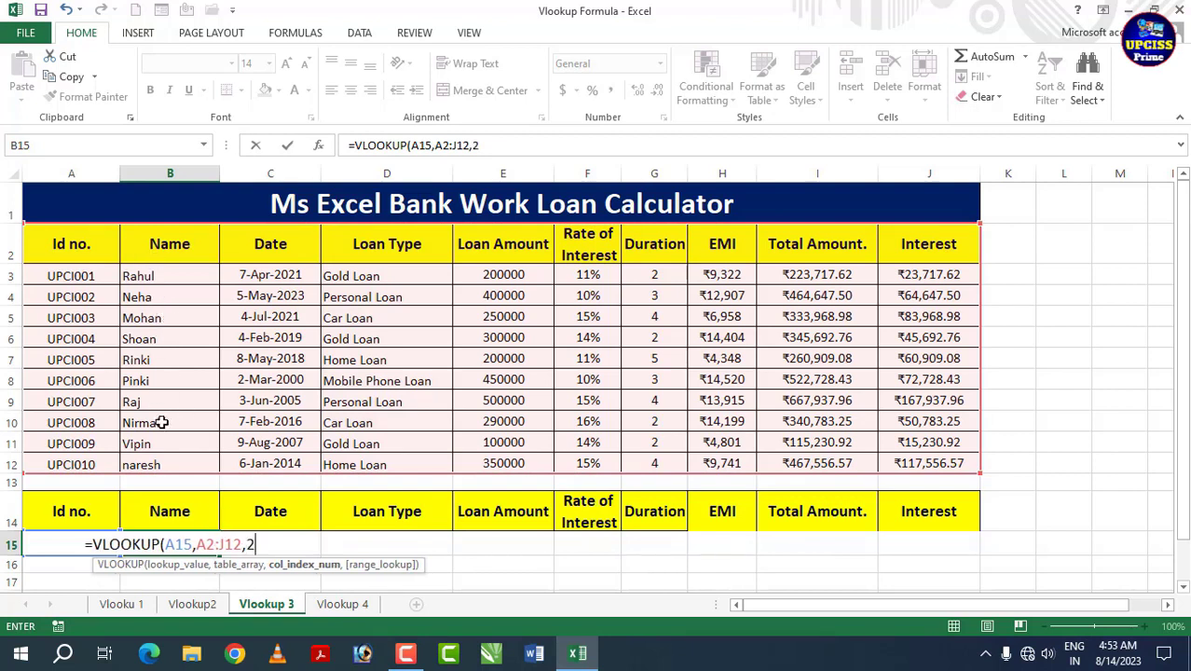
text(,)
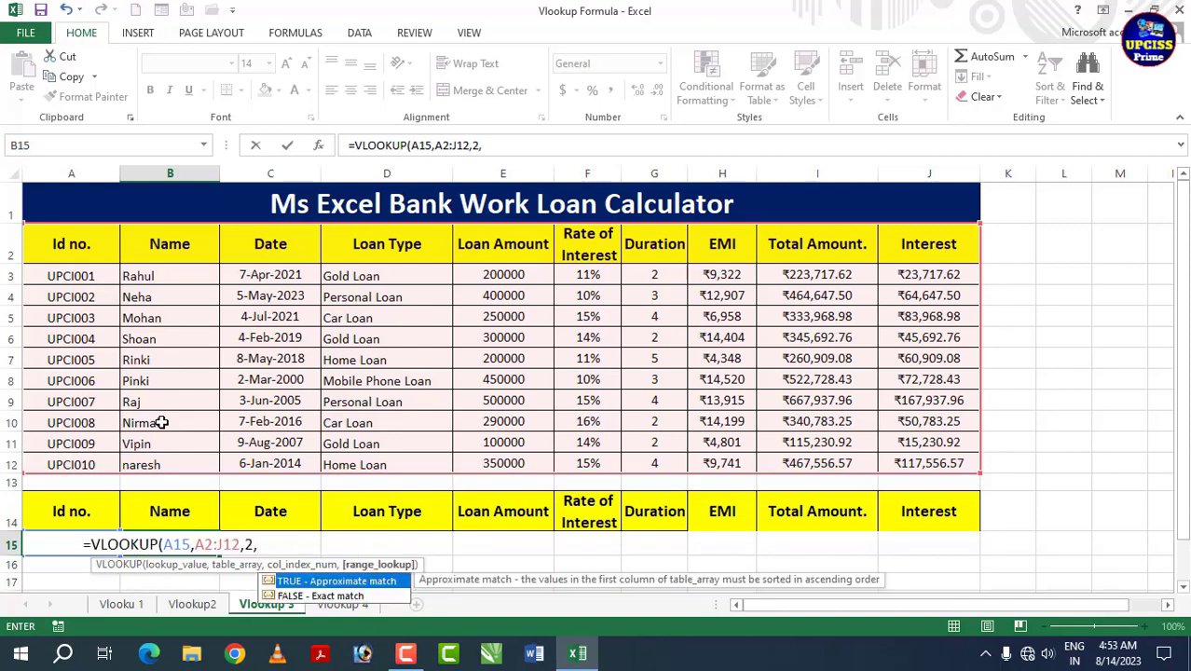
text(0))
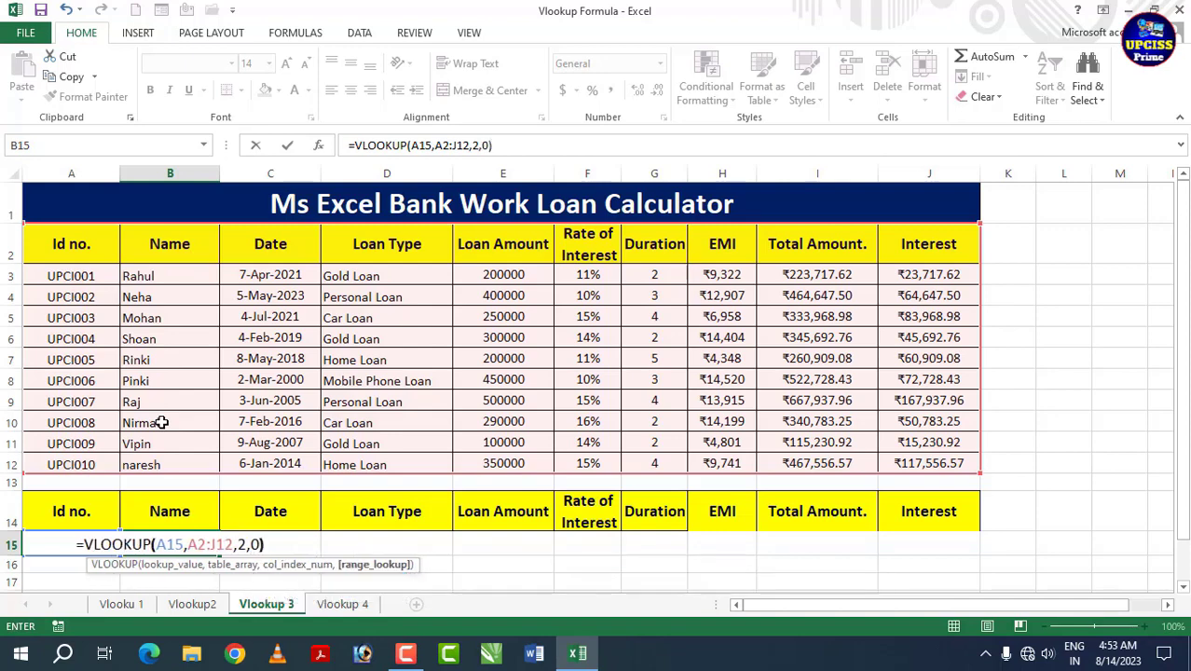
key(Return)
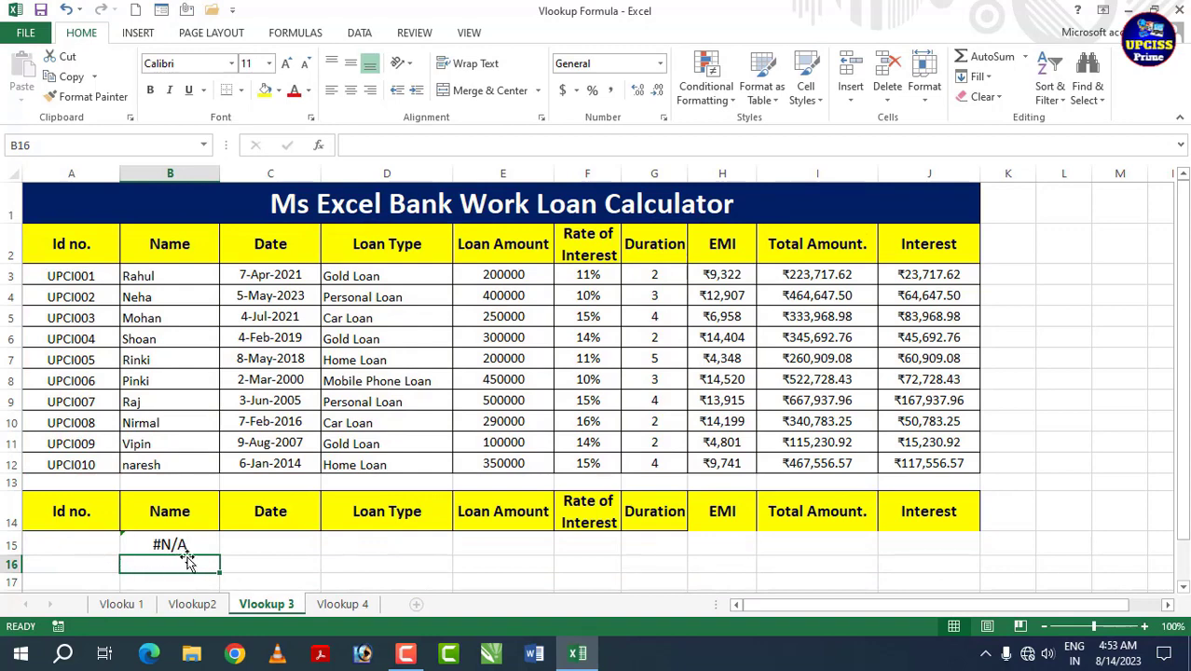
Enter the third listed borrower's id no. in A15 to test the name lookup.
click(59, 547)
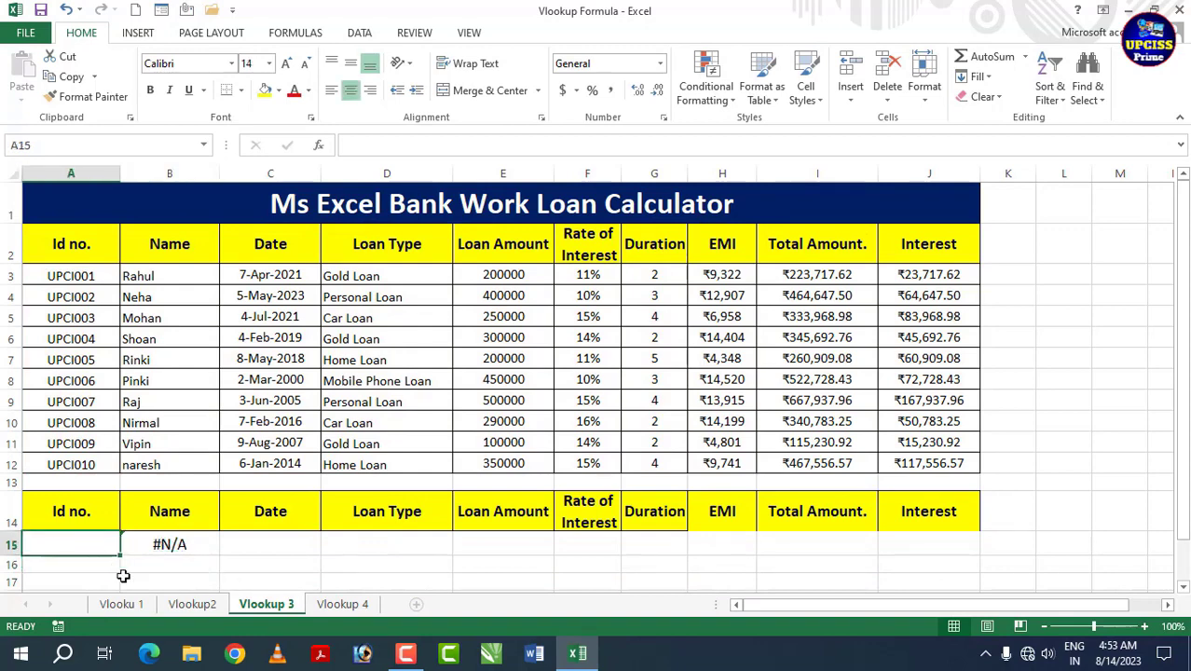
text(u)
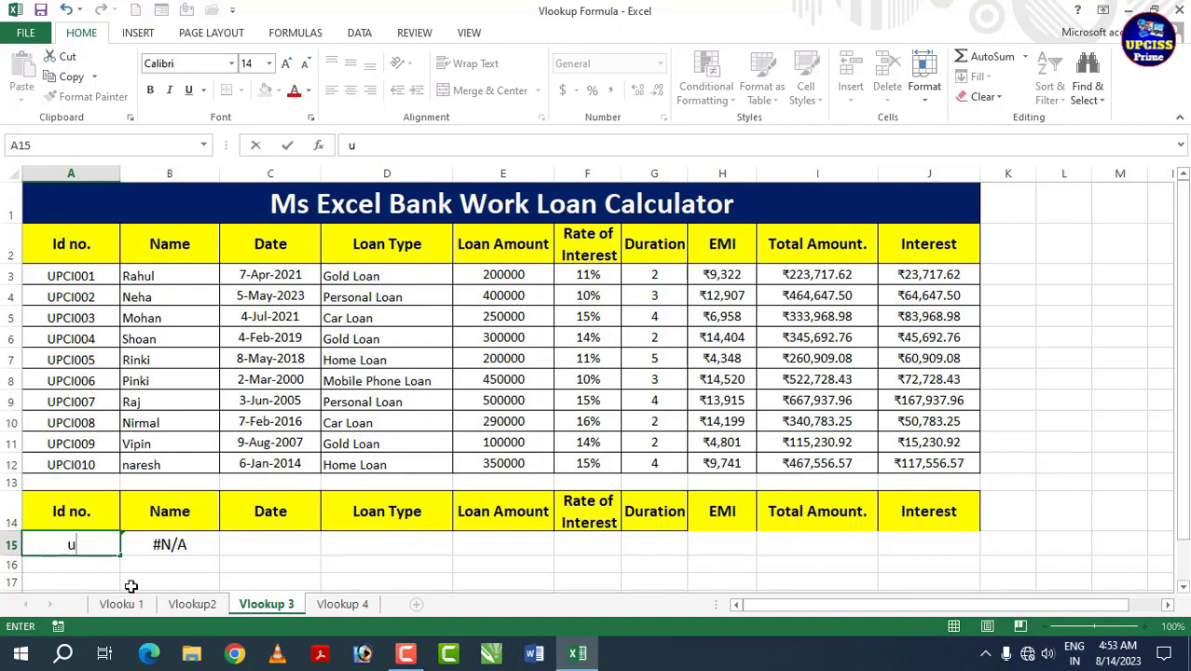
text(pci003)
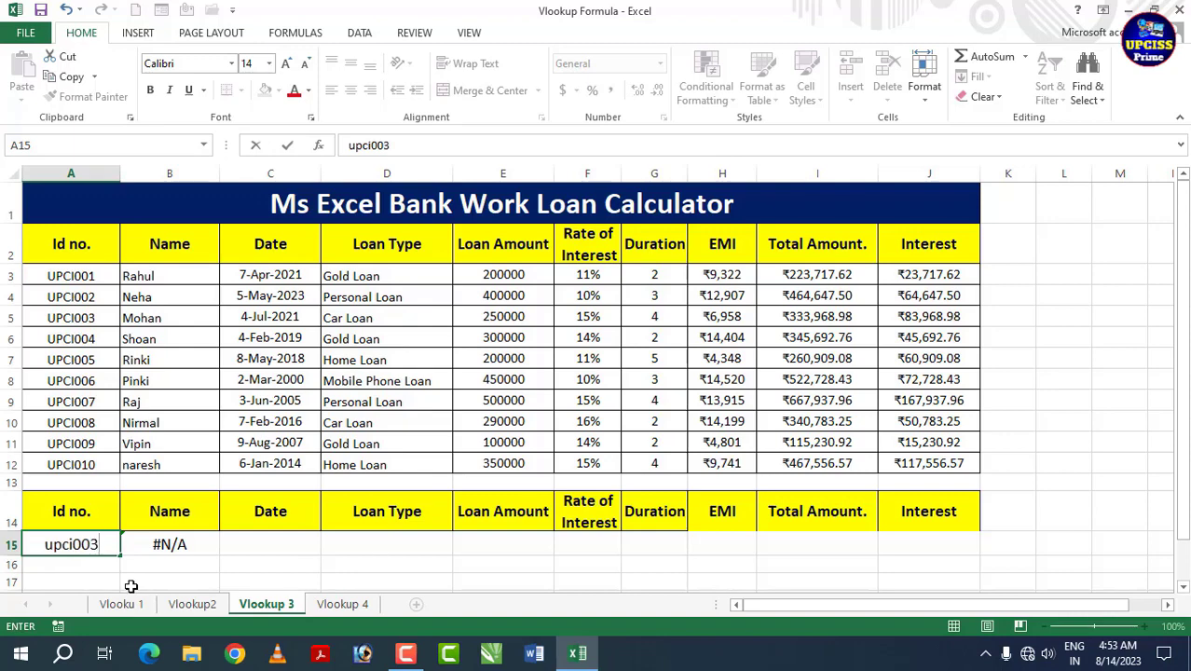
key(Return)
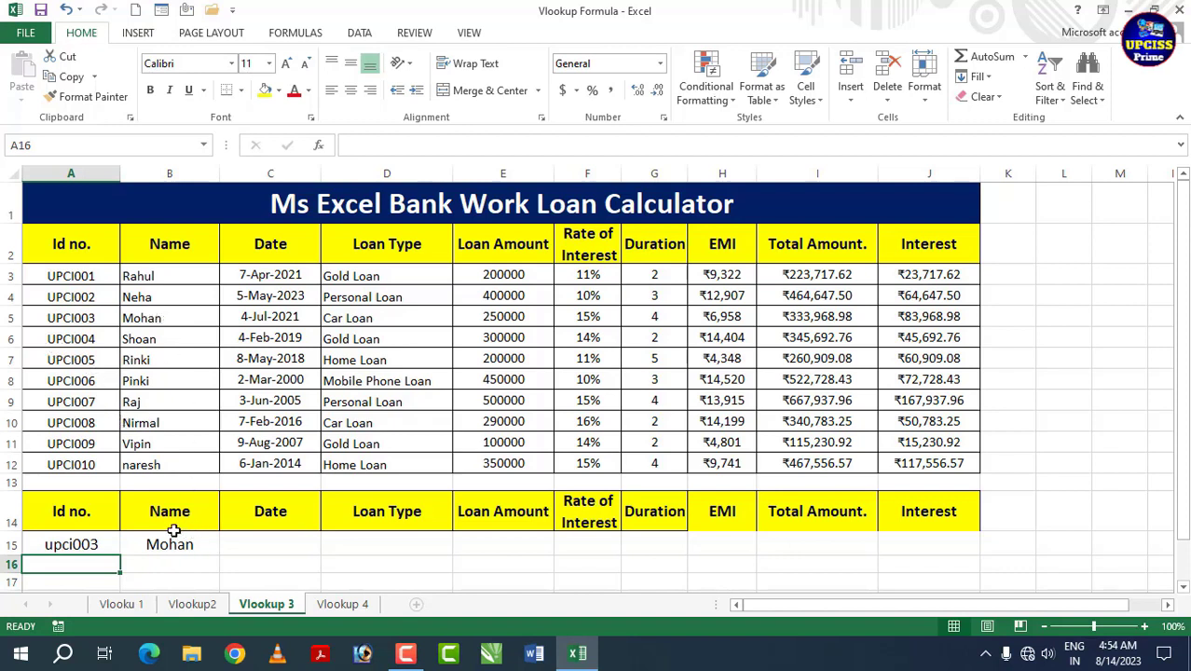
Enter =VLOOKUP(A15,A2:J12,3,0) in C15 to return the loan date by exact match.
click(267, 543)
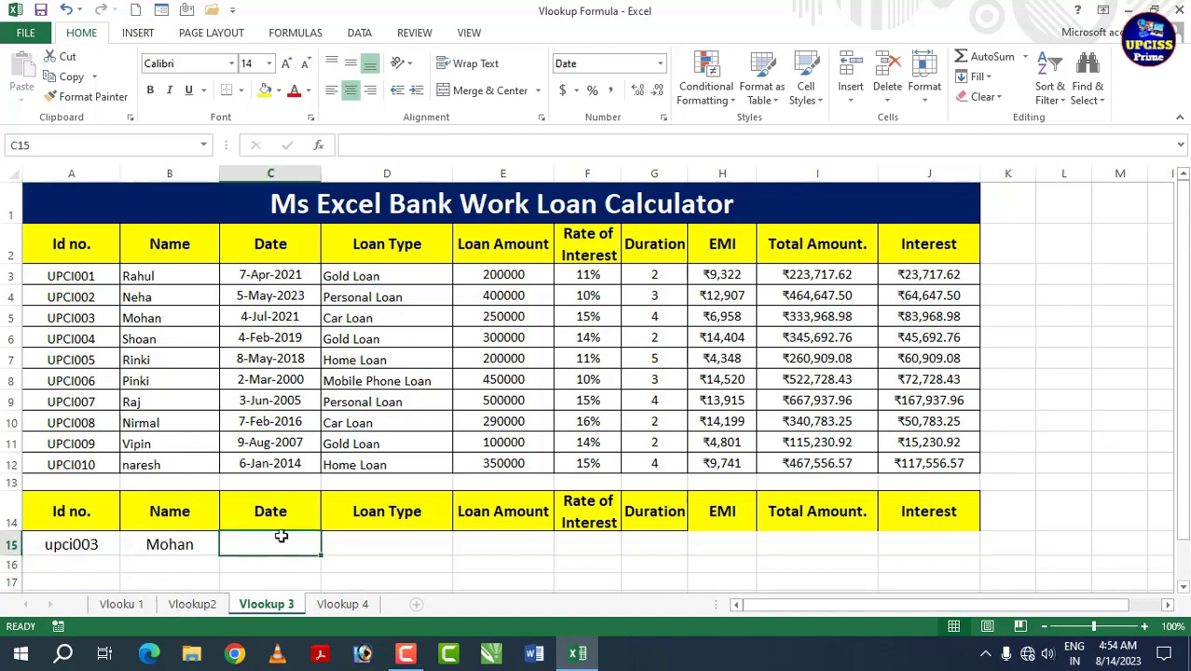
text(=)
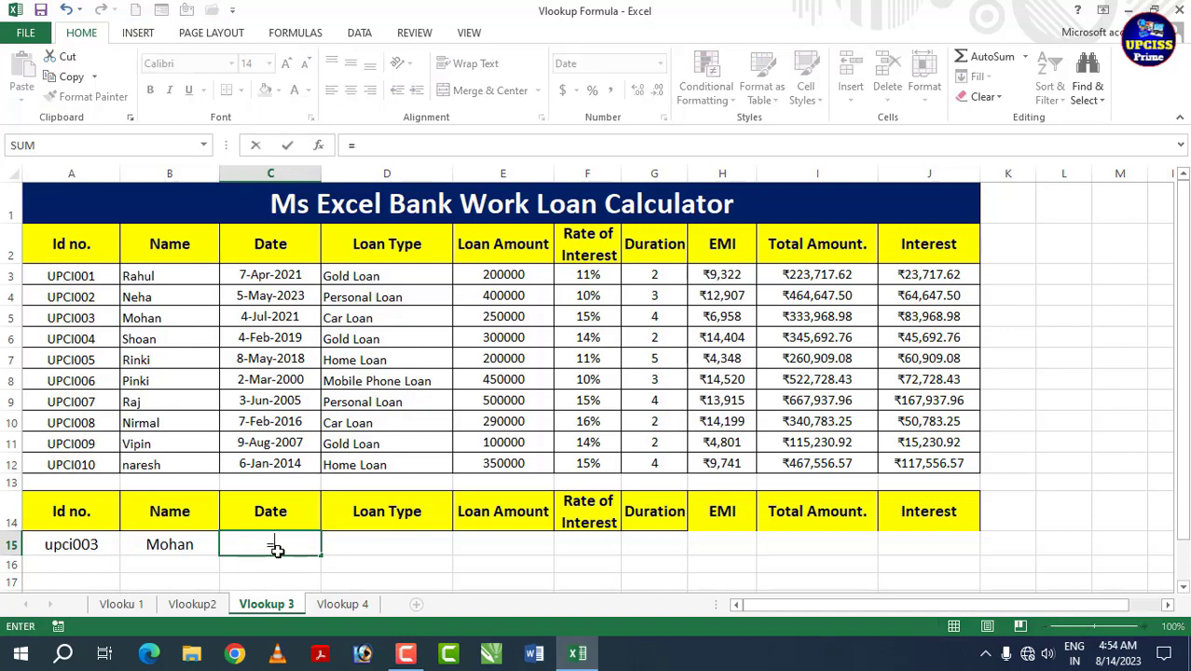
text(vlo)
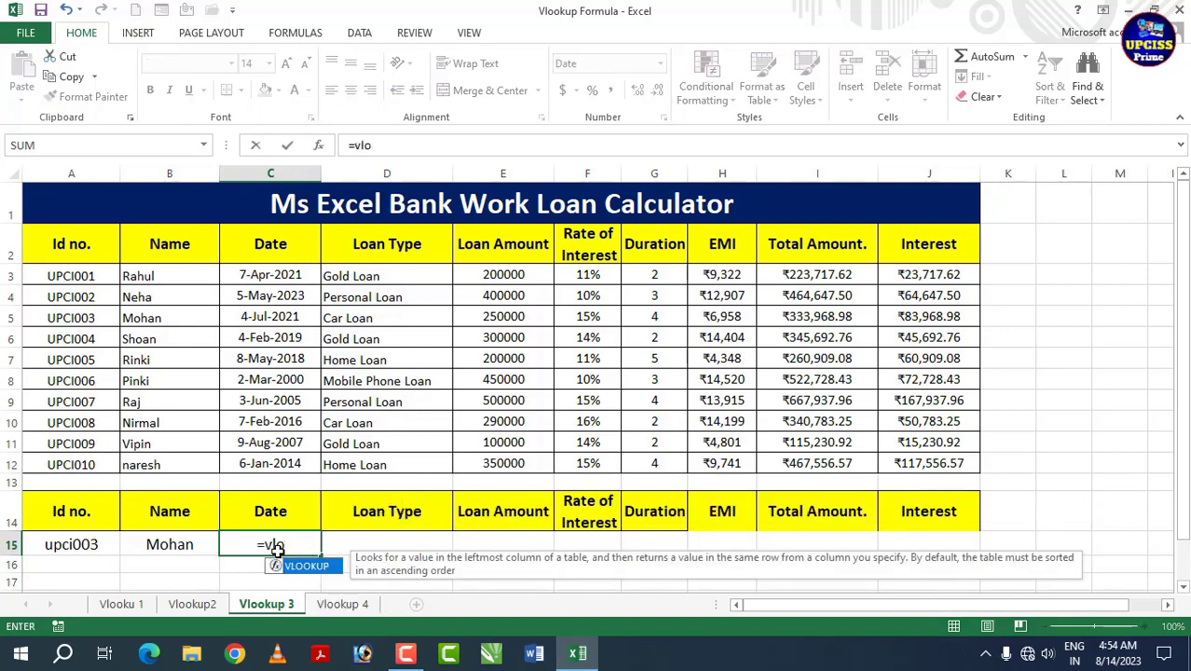
key(Tab)
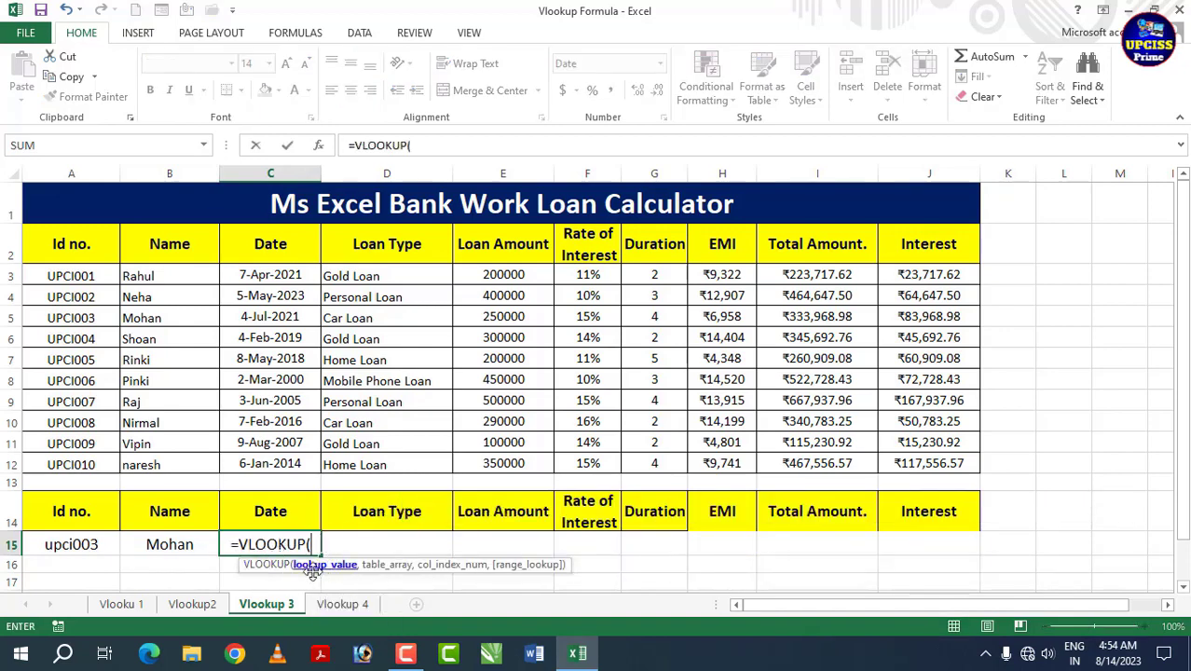
click(56, 546)
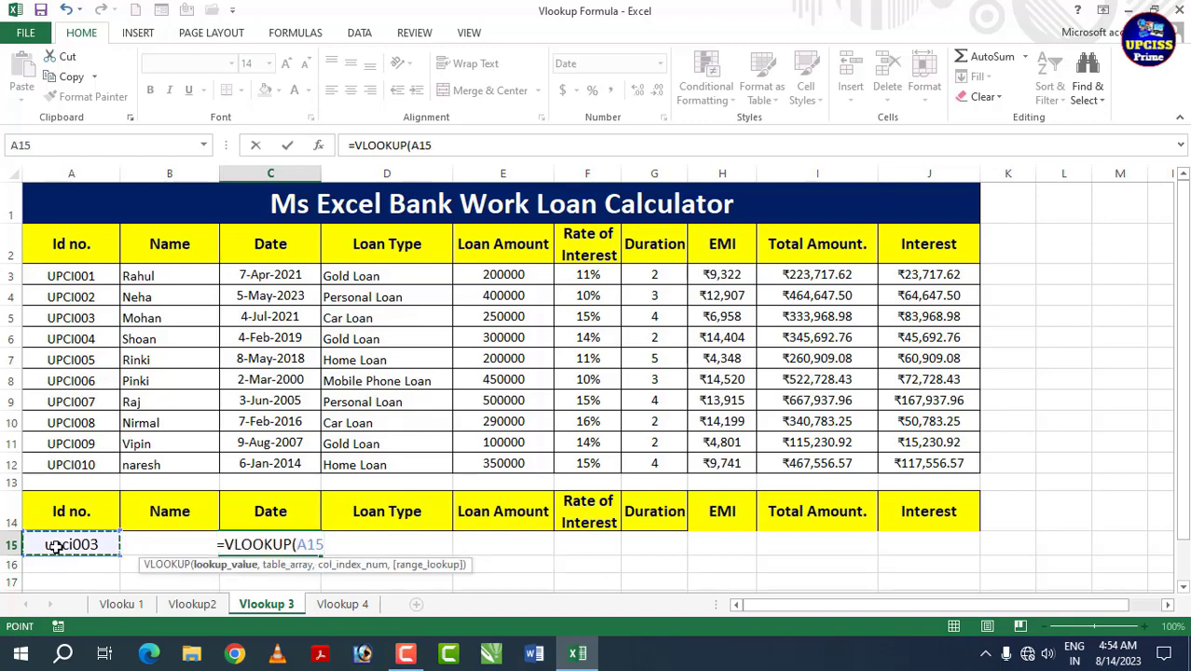
text(,)
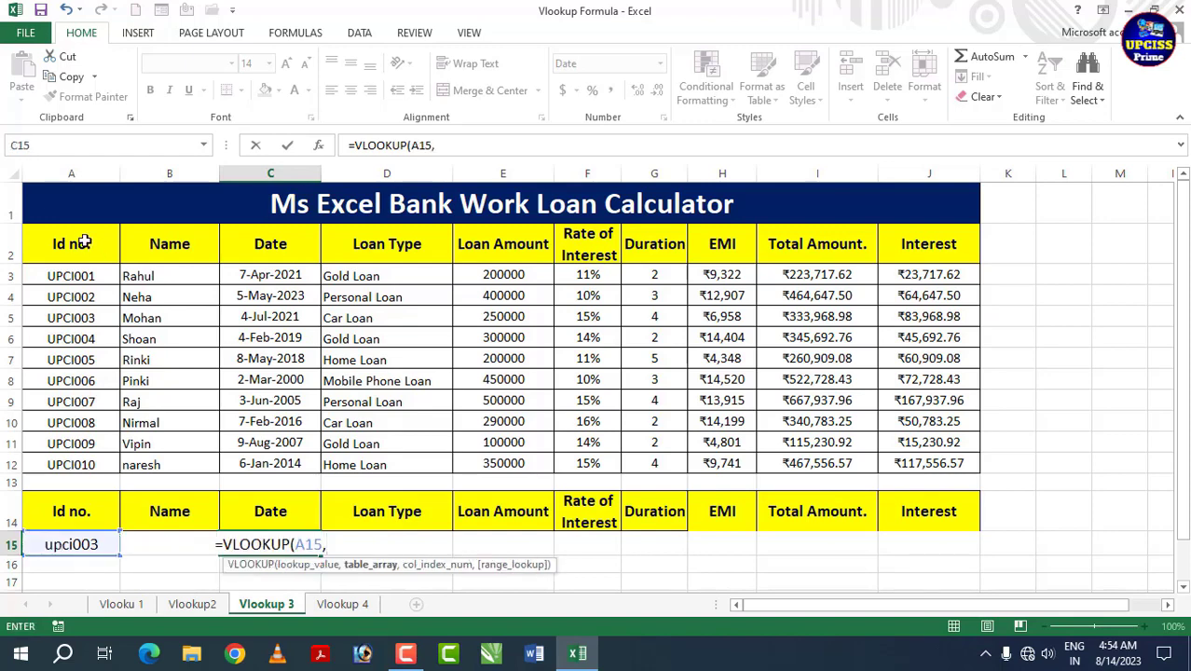
drag(85, 241, 921, 466)
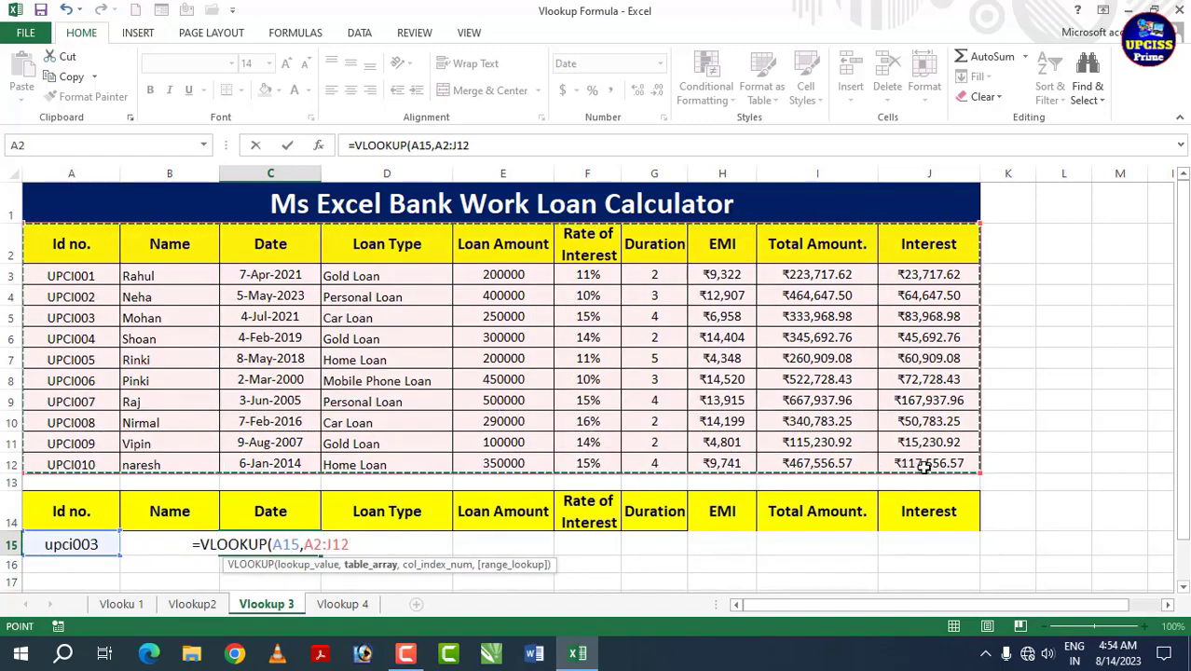
text(,)
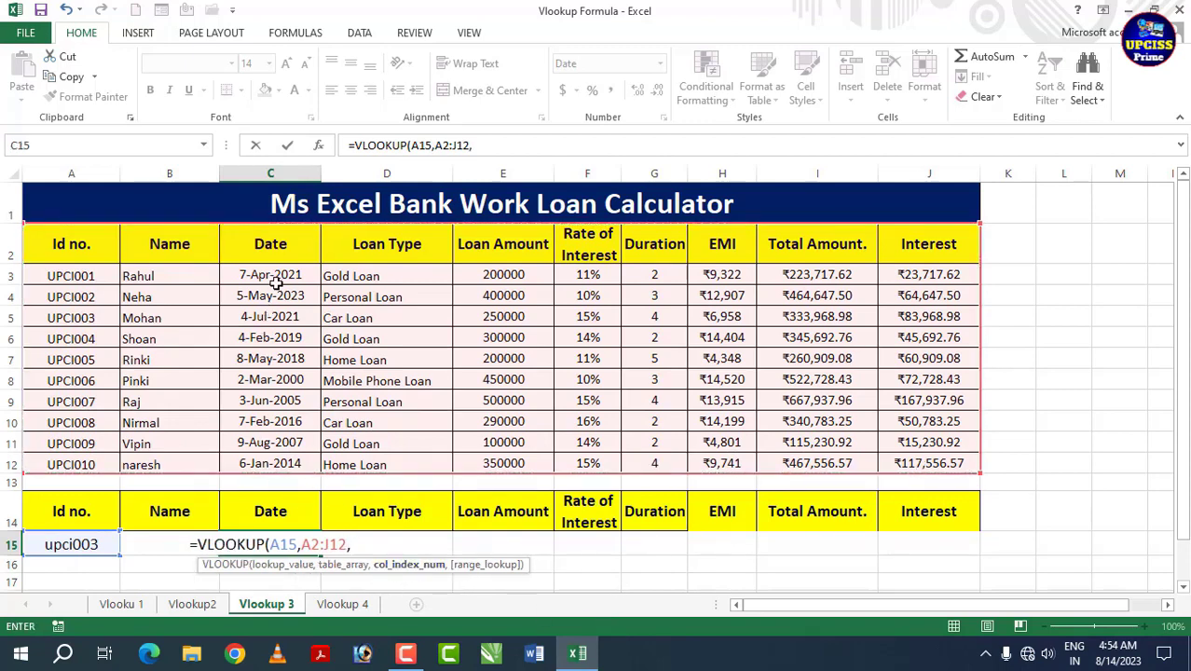
text(3)
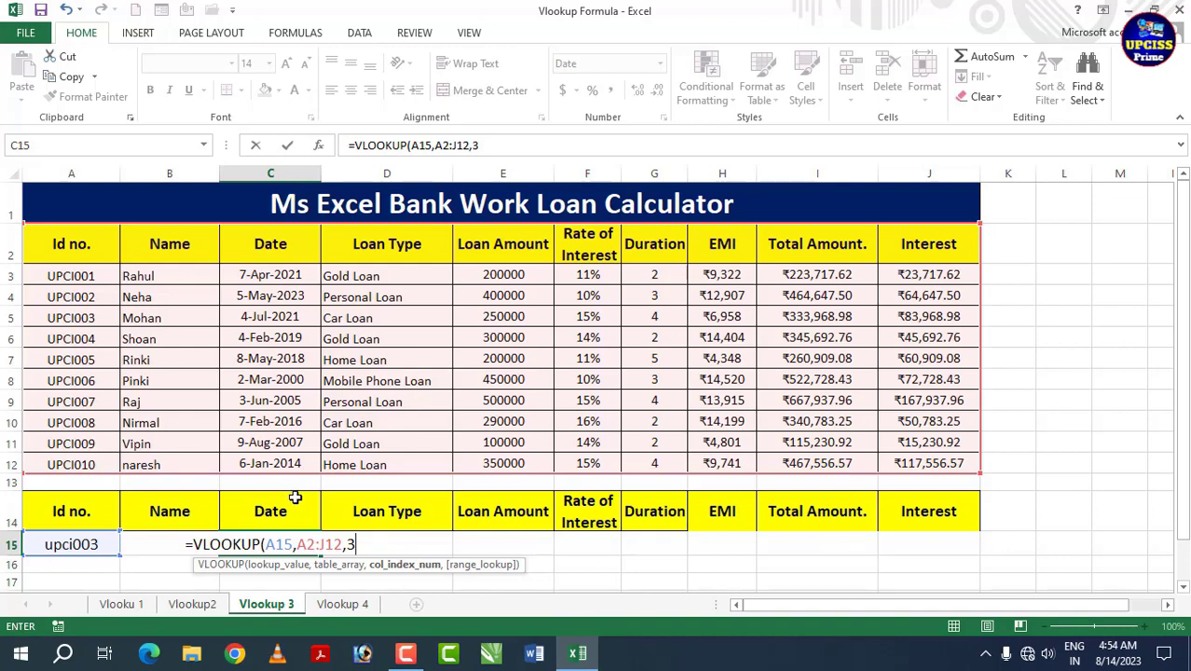
text(,0)
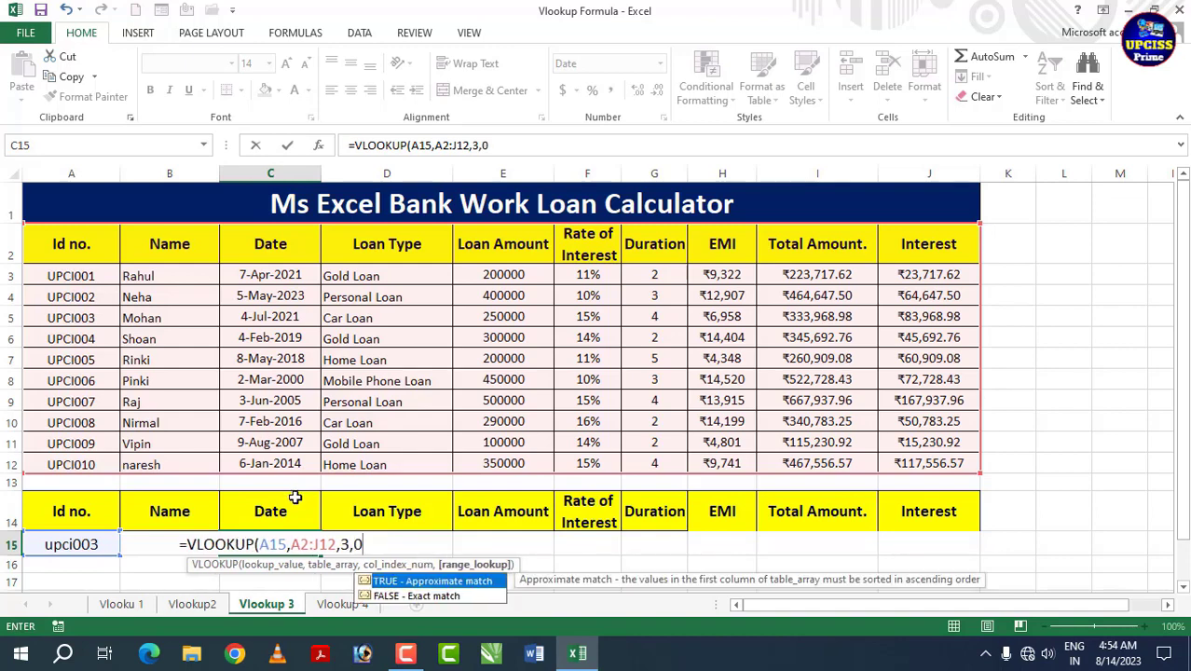
text())
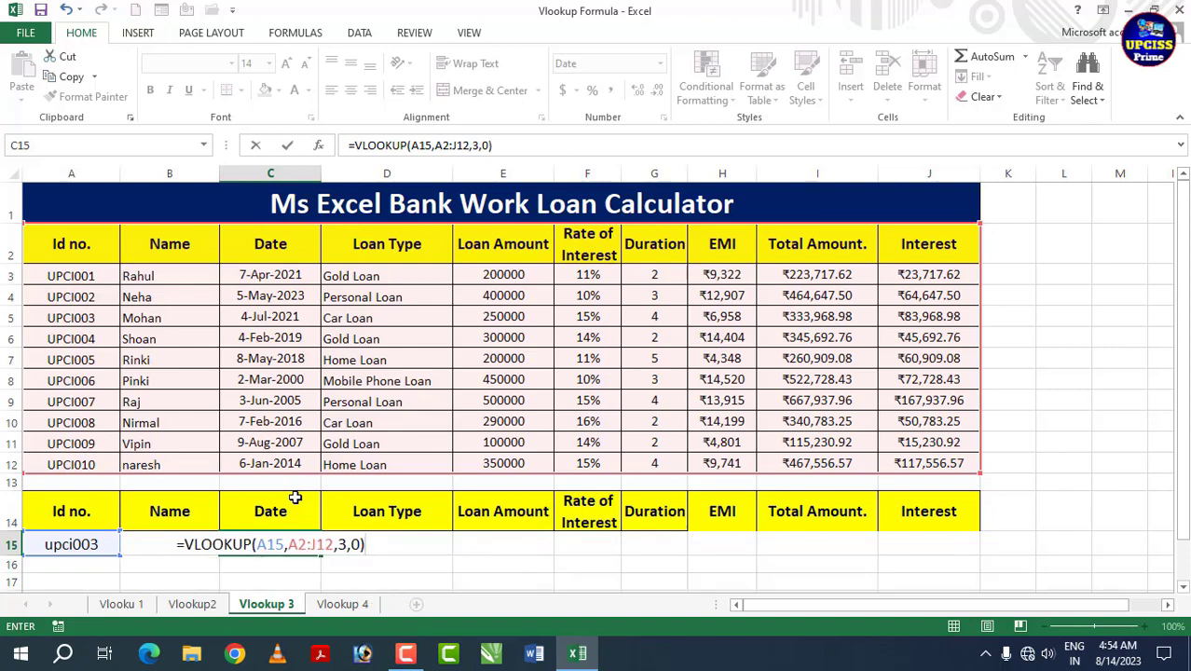
key(Return)
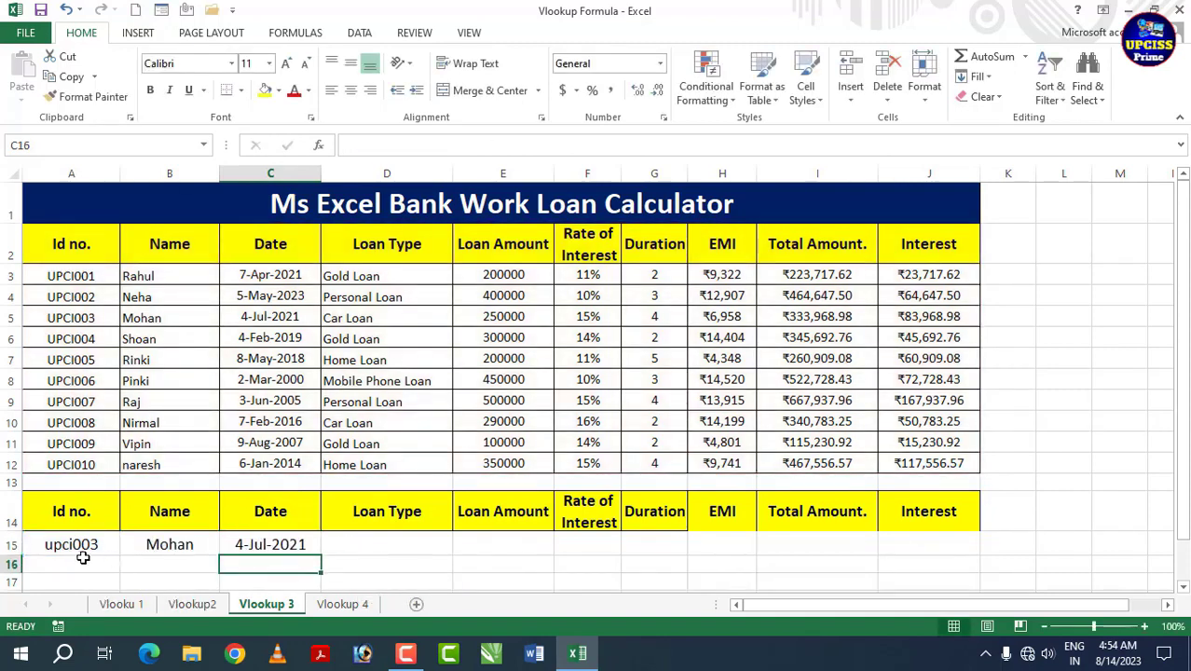
key(Up)
key(Right)
key(Right)
key(Right)
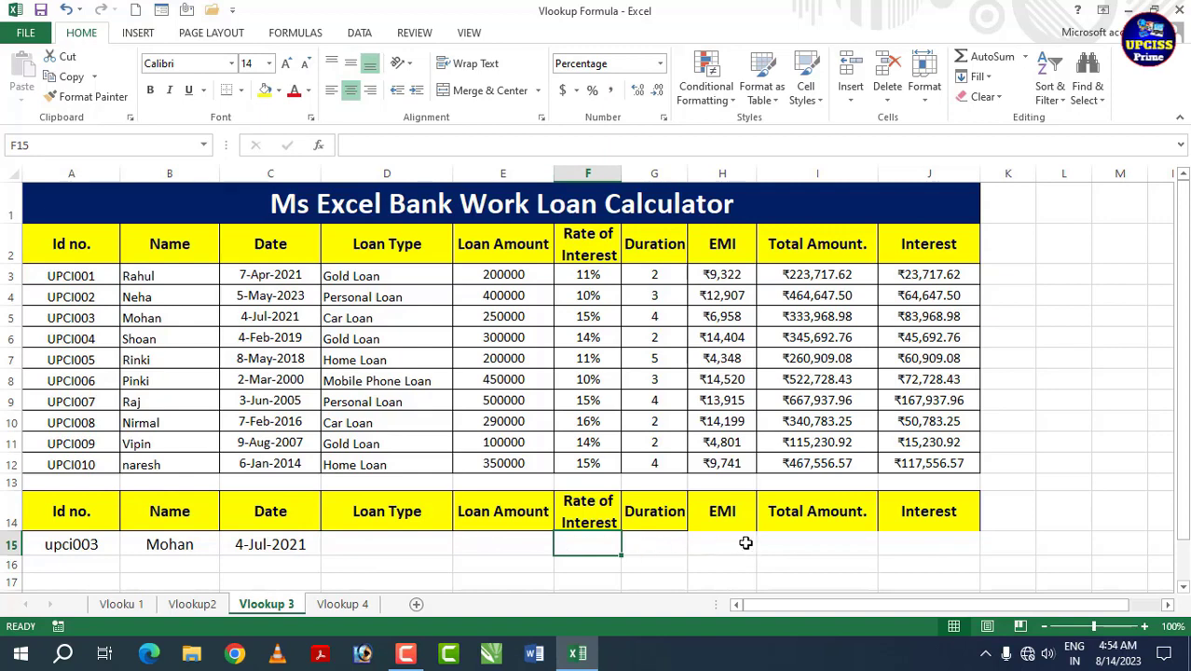
click(660, 550)
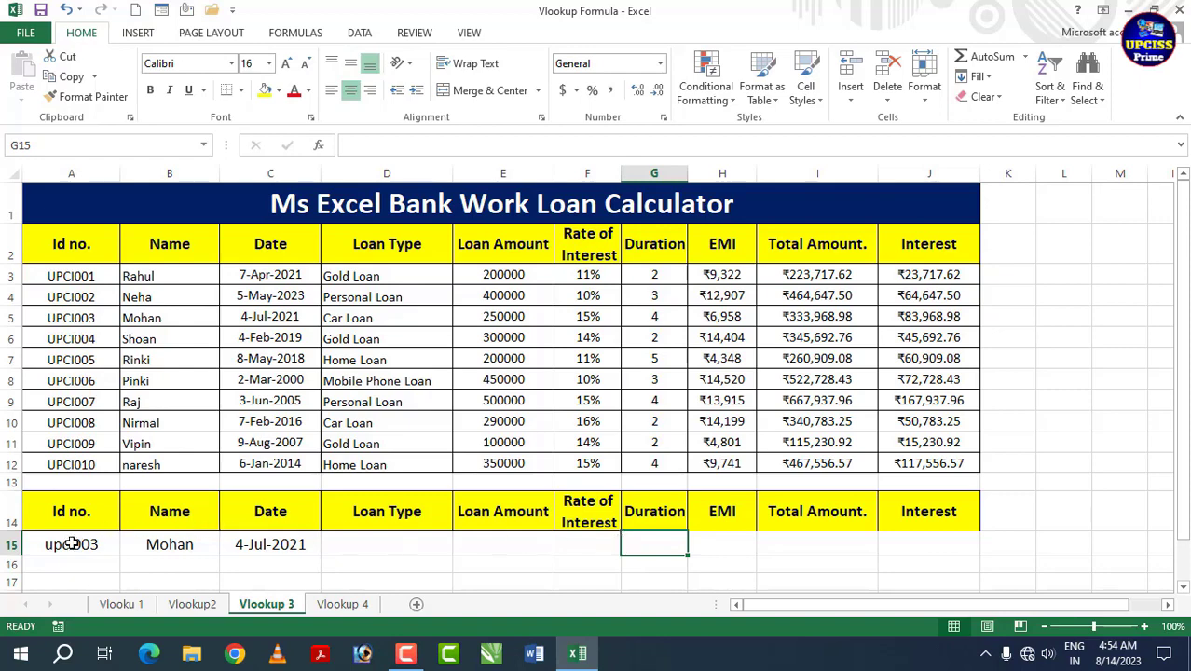
Clear the contents of A15 to C15 in the lookup row.
drag(72, 544, 295, 557)
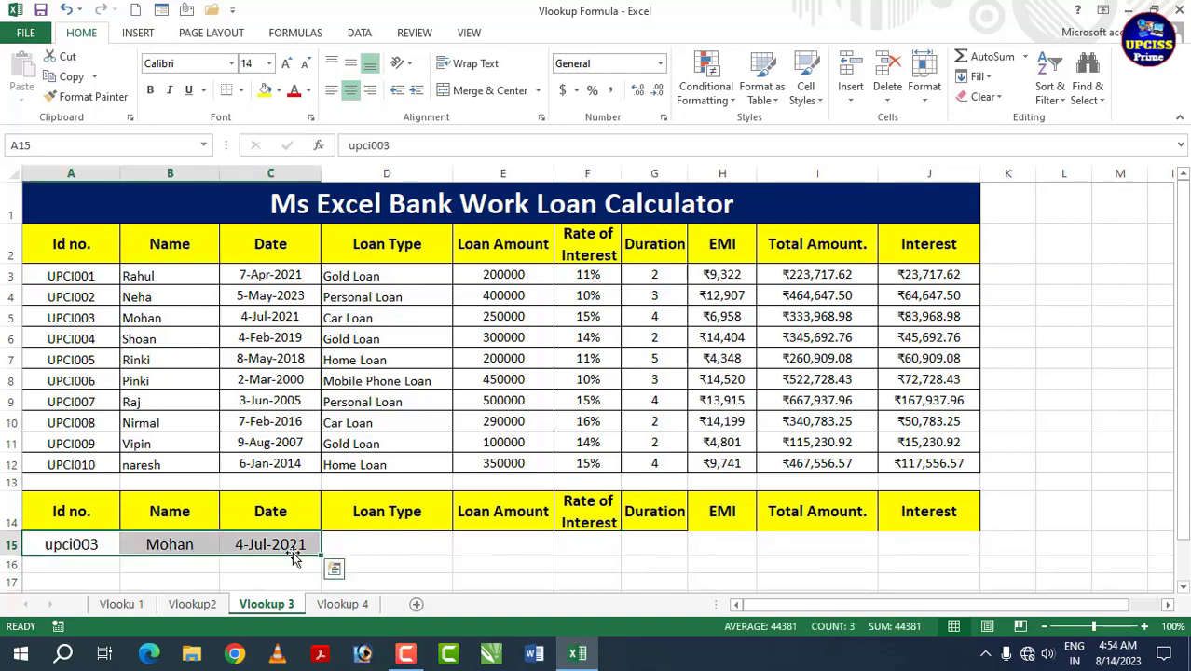
key(Delete)
click(396, 544)
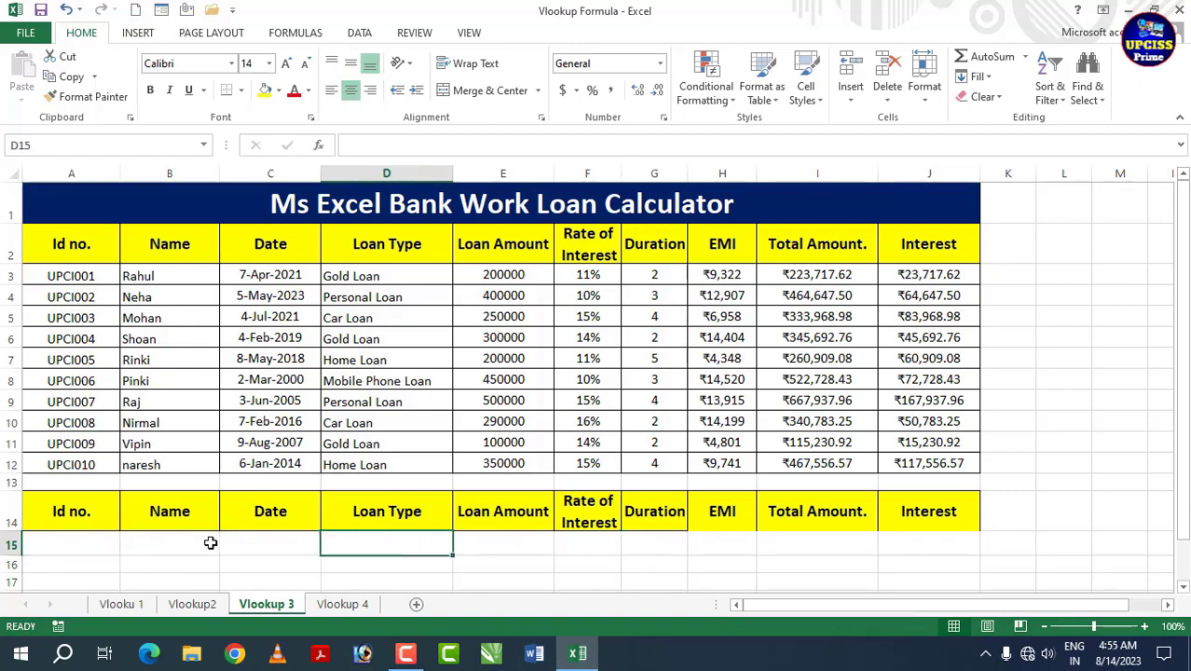
click(187, 542)
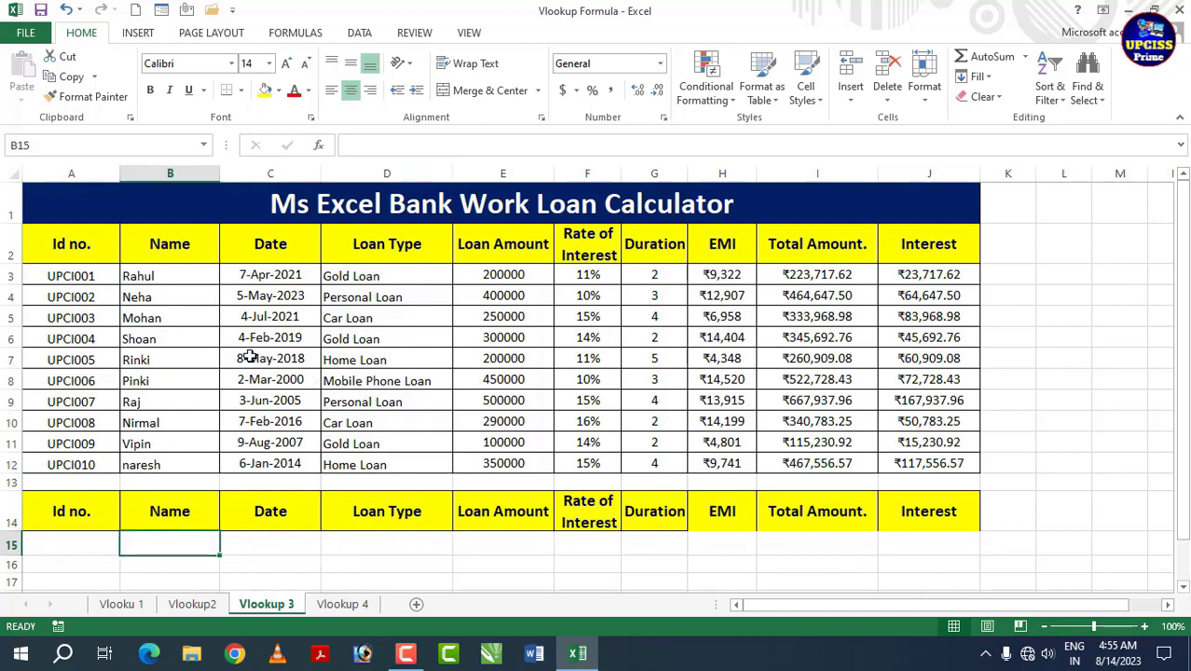
Define the name up for the loan table range A2:J12, headings included, with workbook scope.
drag(72, 245, 900, 459)
click(464, 336)
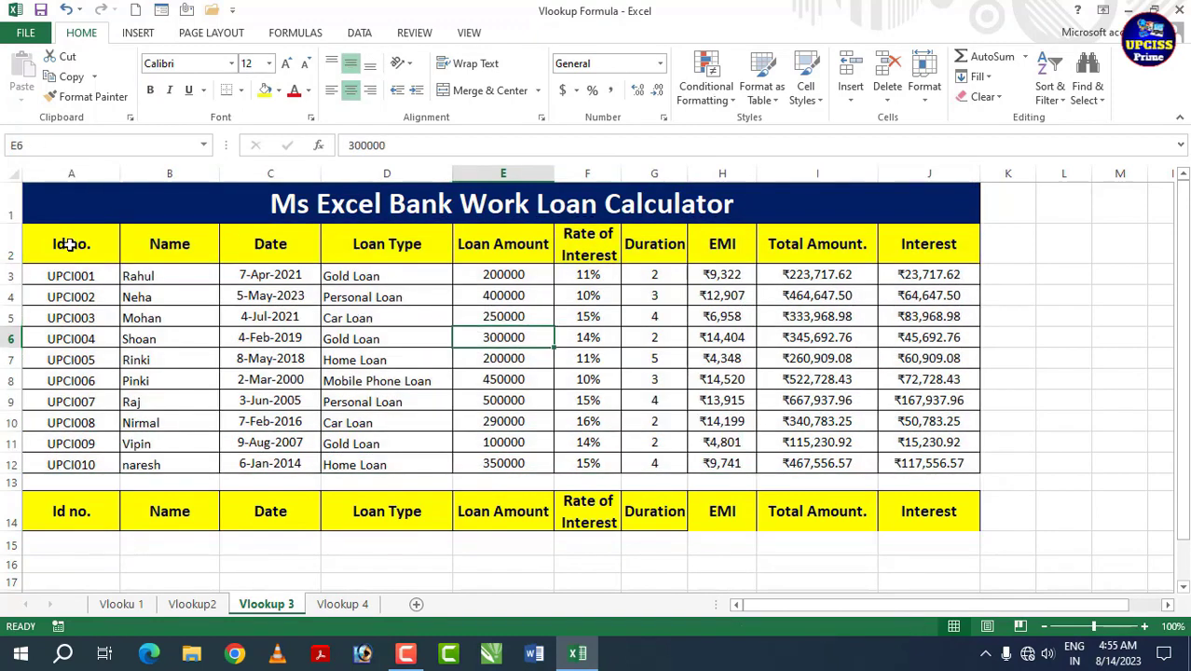
drag(75, 244, 925, 471)
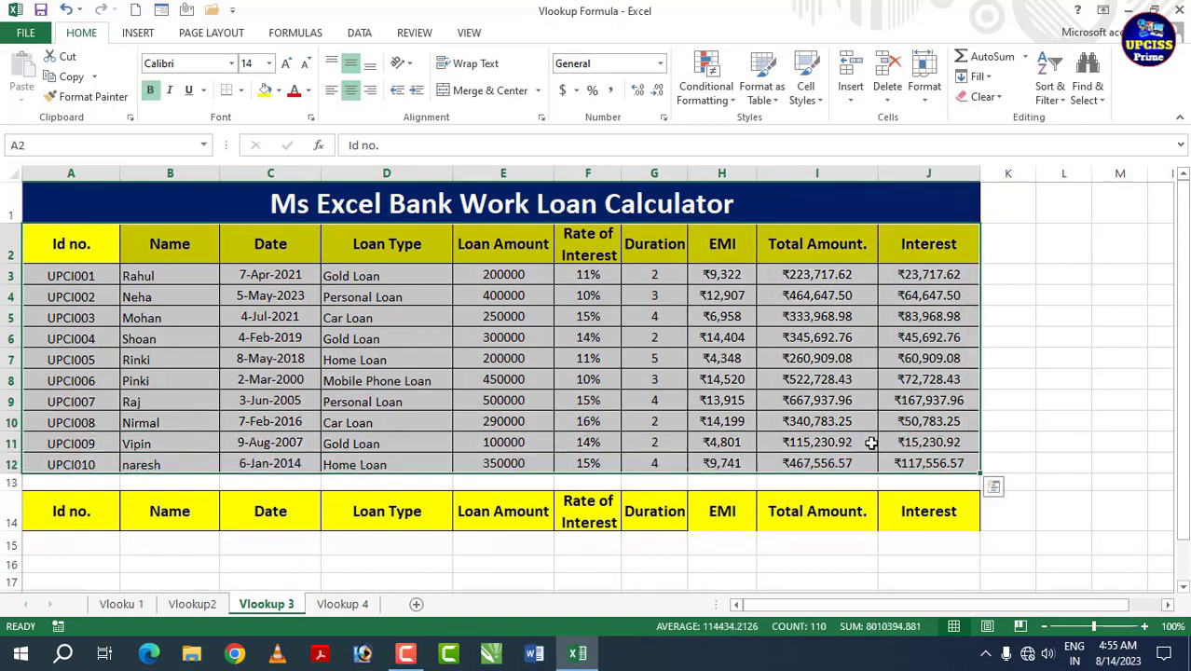
click(296, 34)
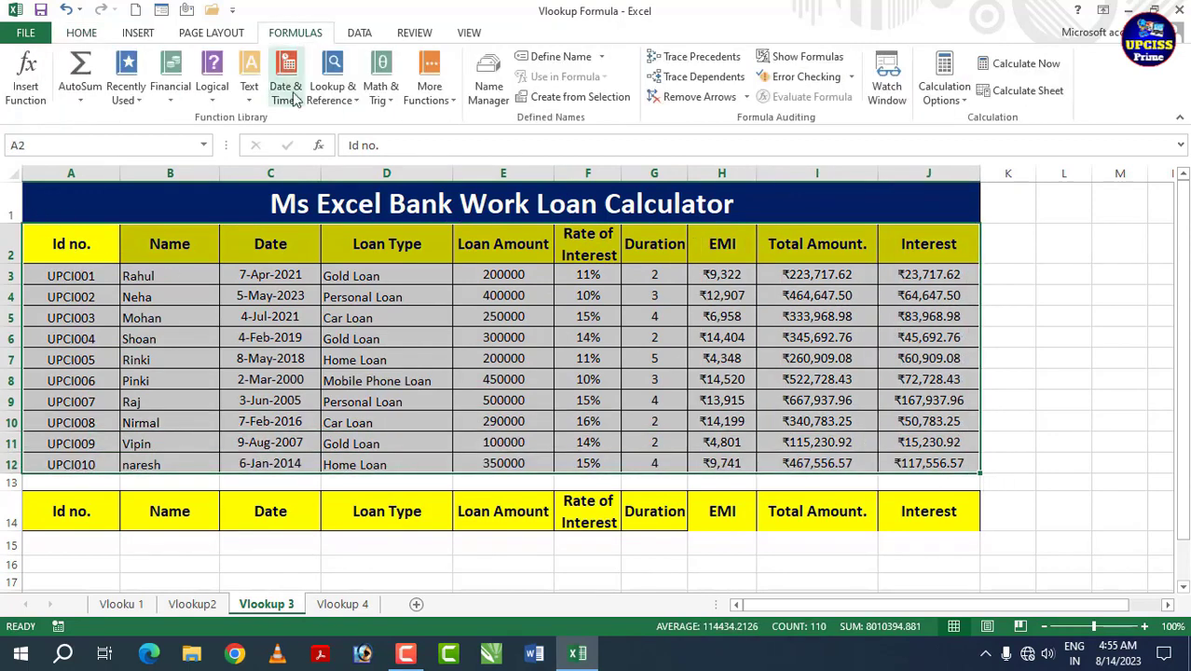
click(557, 57)
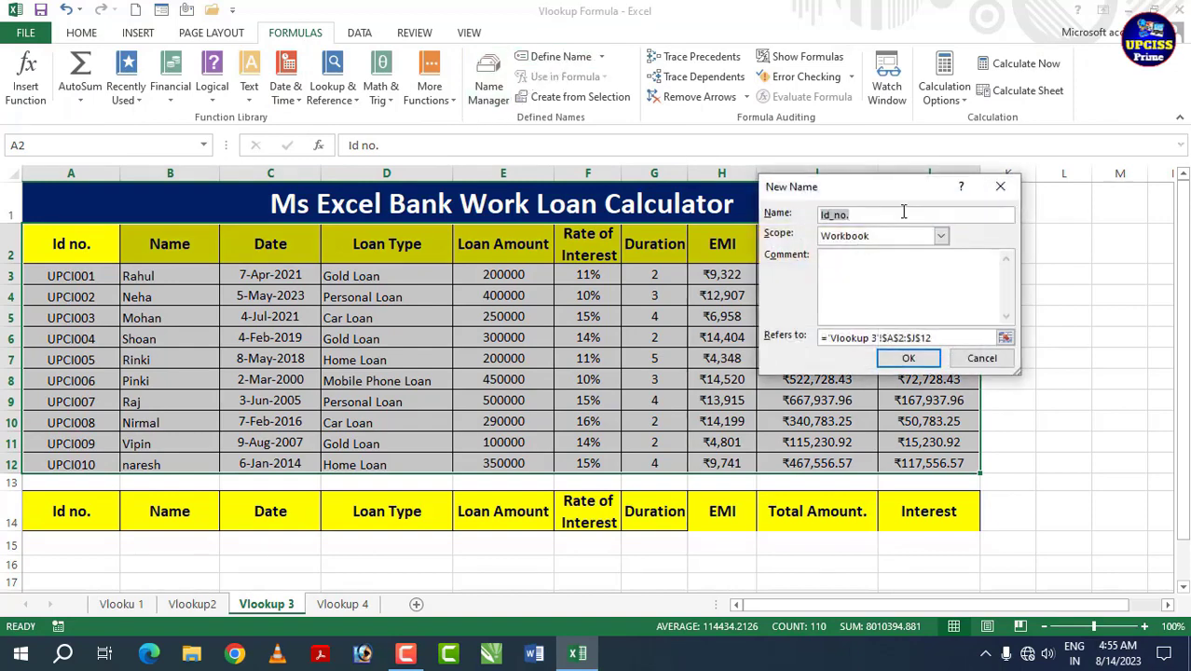
text(up)
click(918, 359)
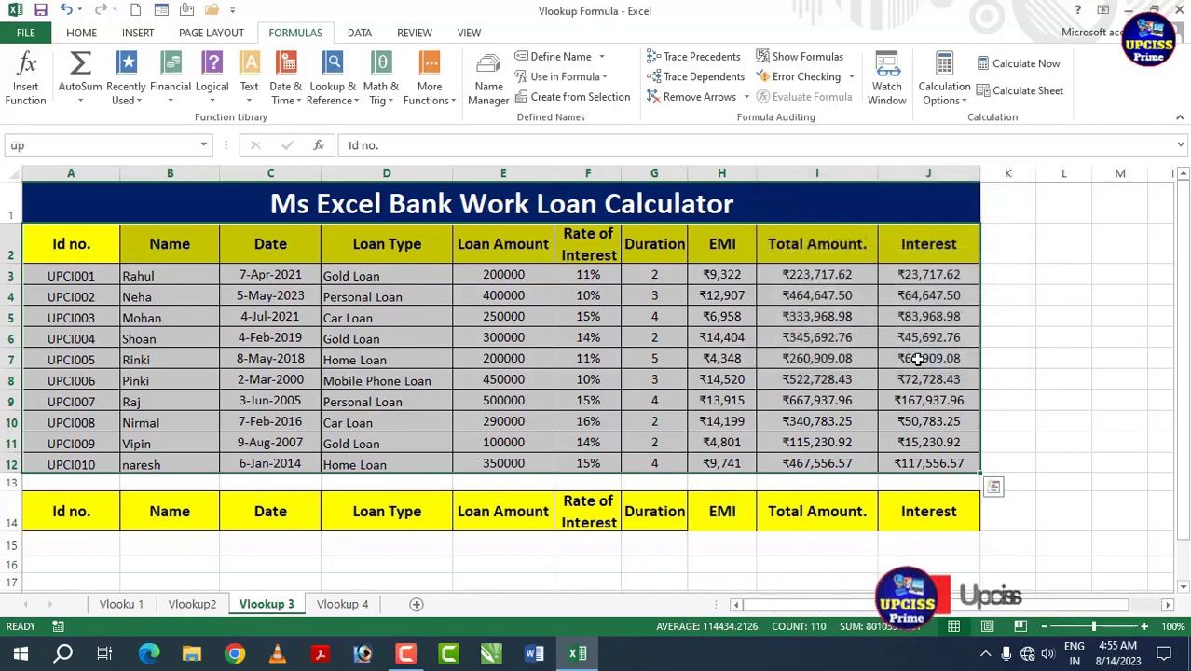
click(611, 338)
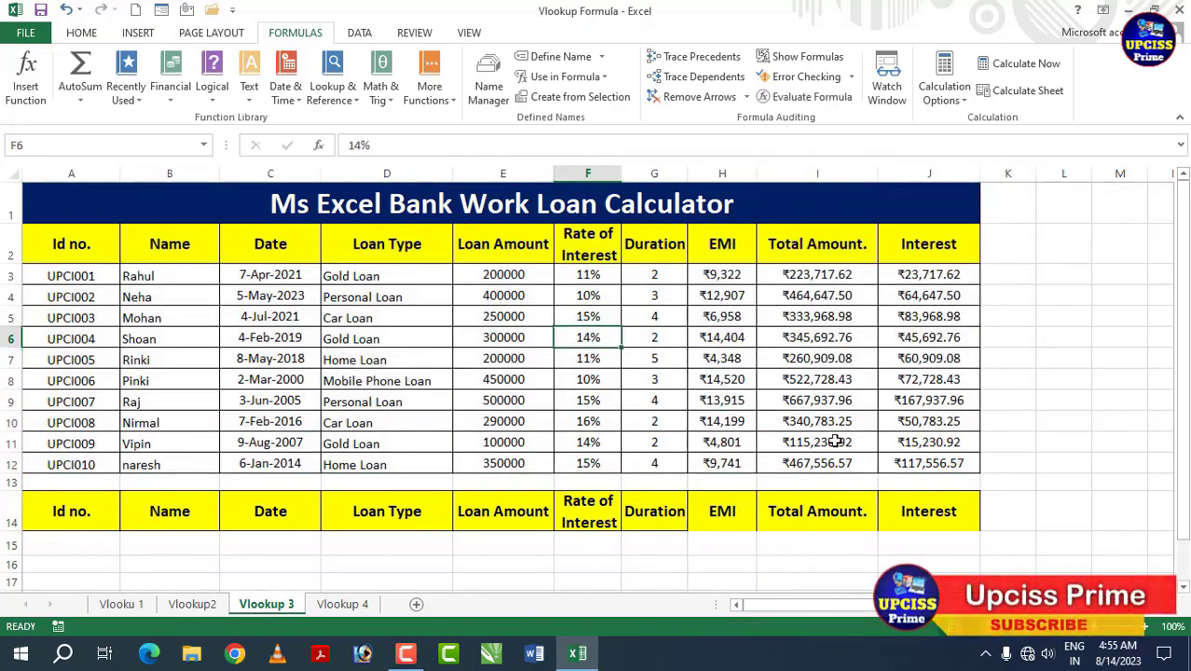
Start a VLOOKUP formula in B15 with A15 as the lookup value and the named range up as the table array.
click(170, 546)
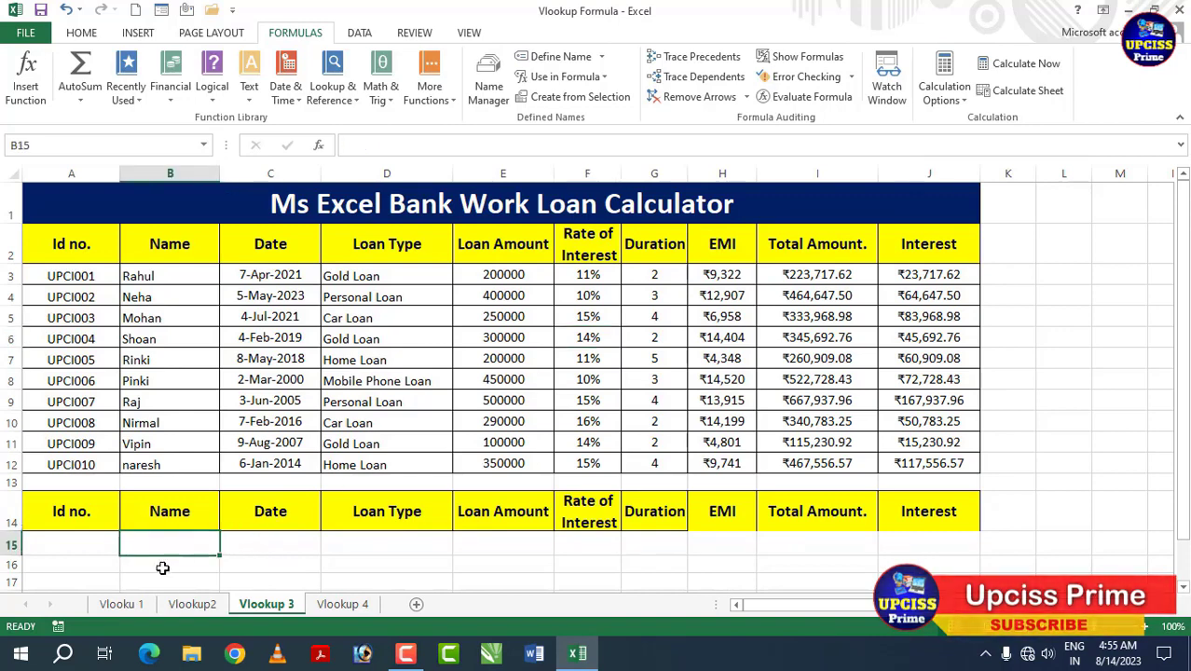
text(=)
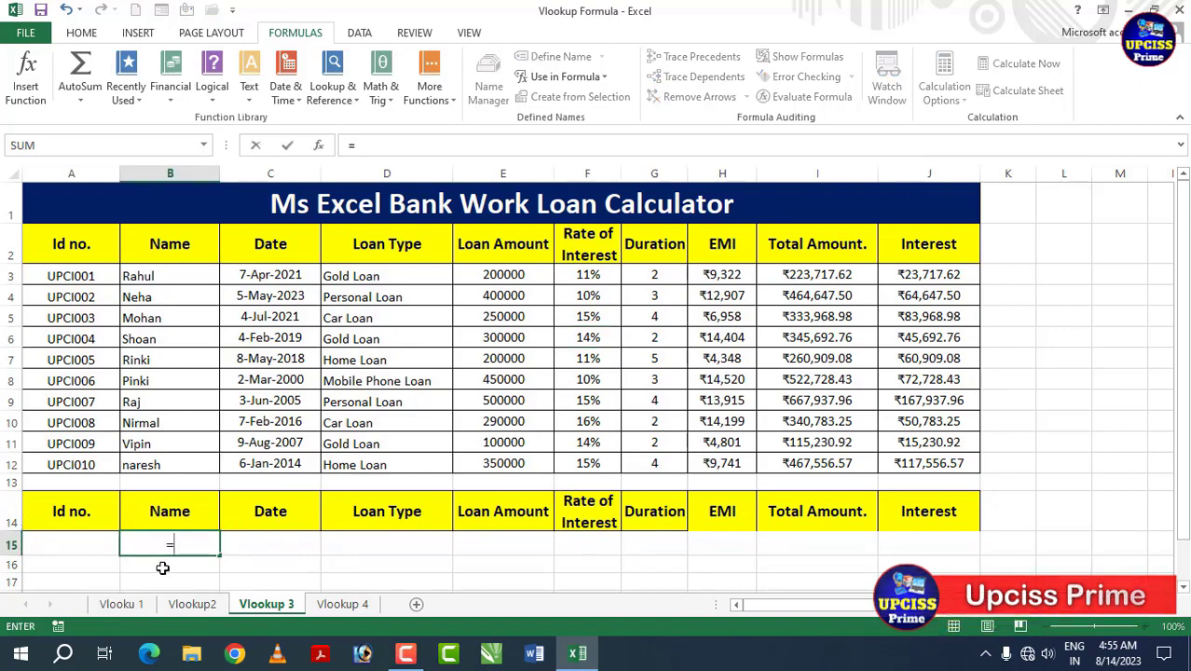
text(v)
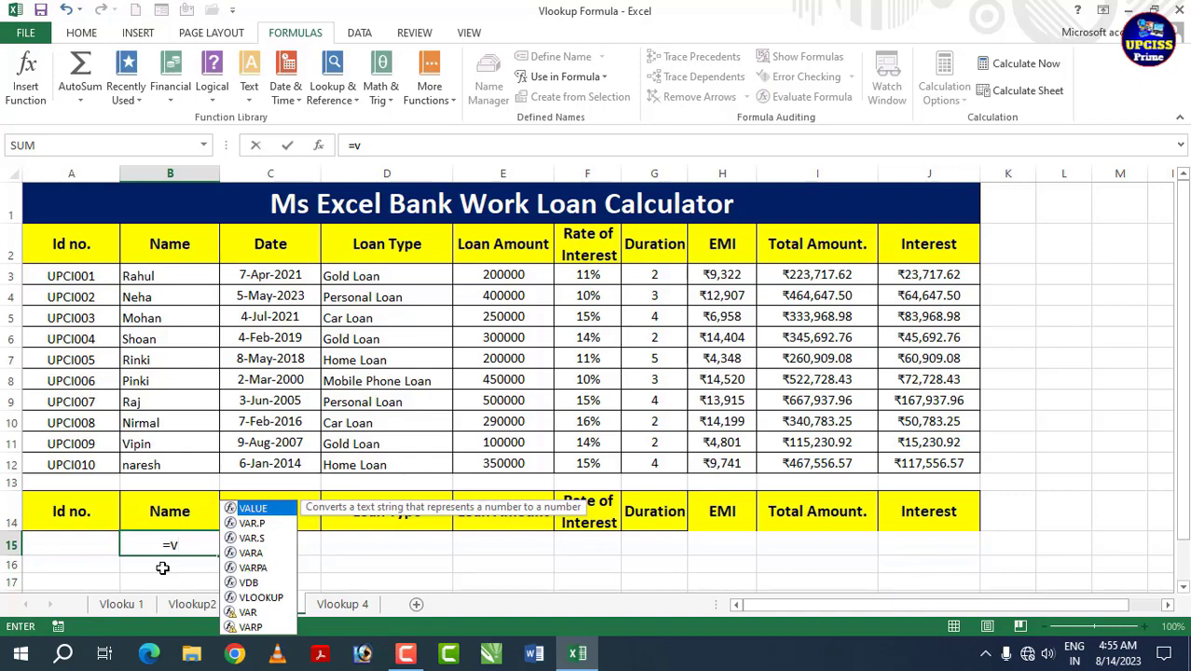
text(l)
key(Tab)
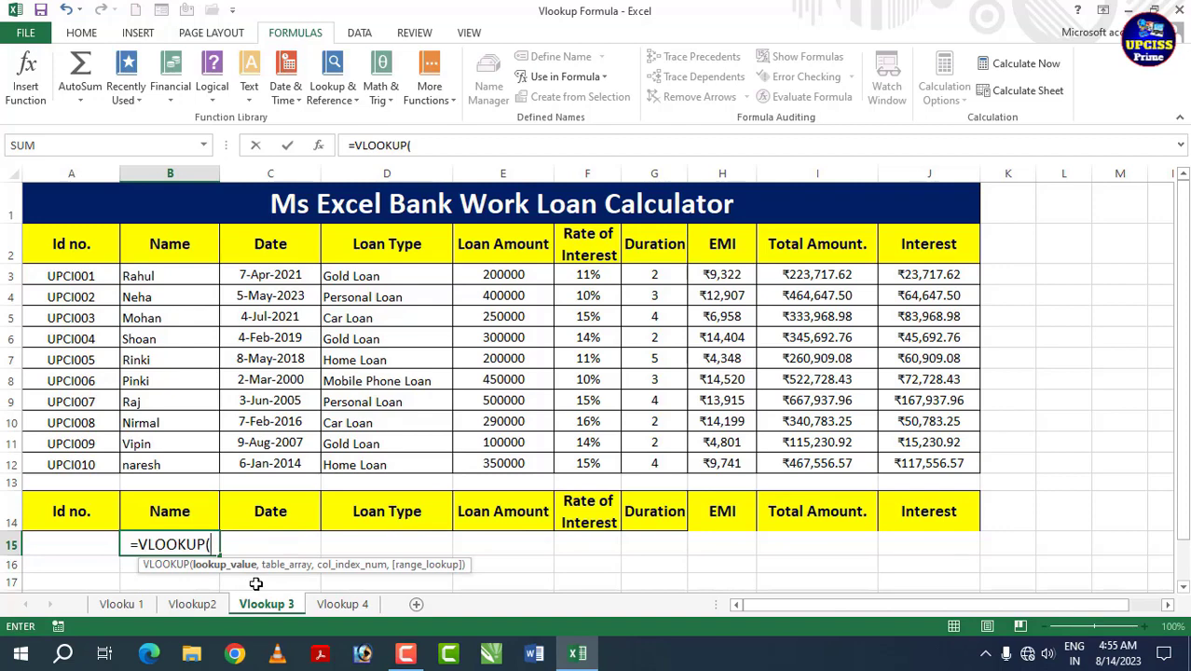
click(72, 541)
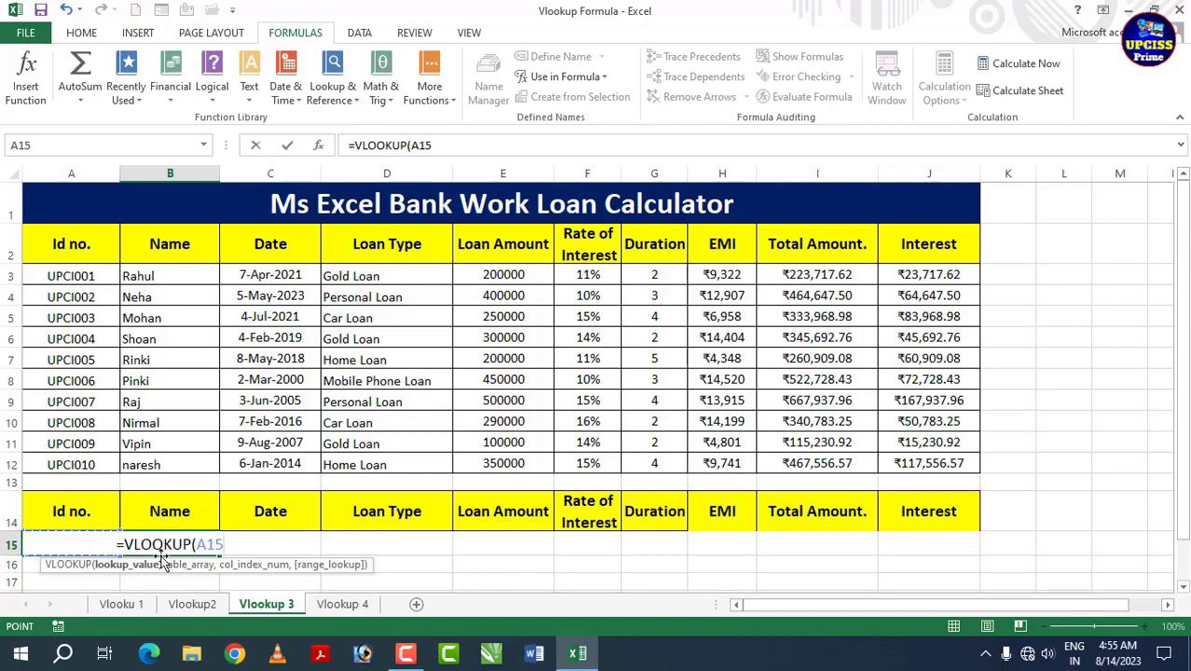
text(,)
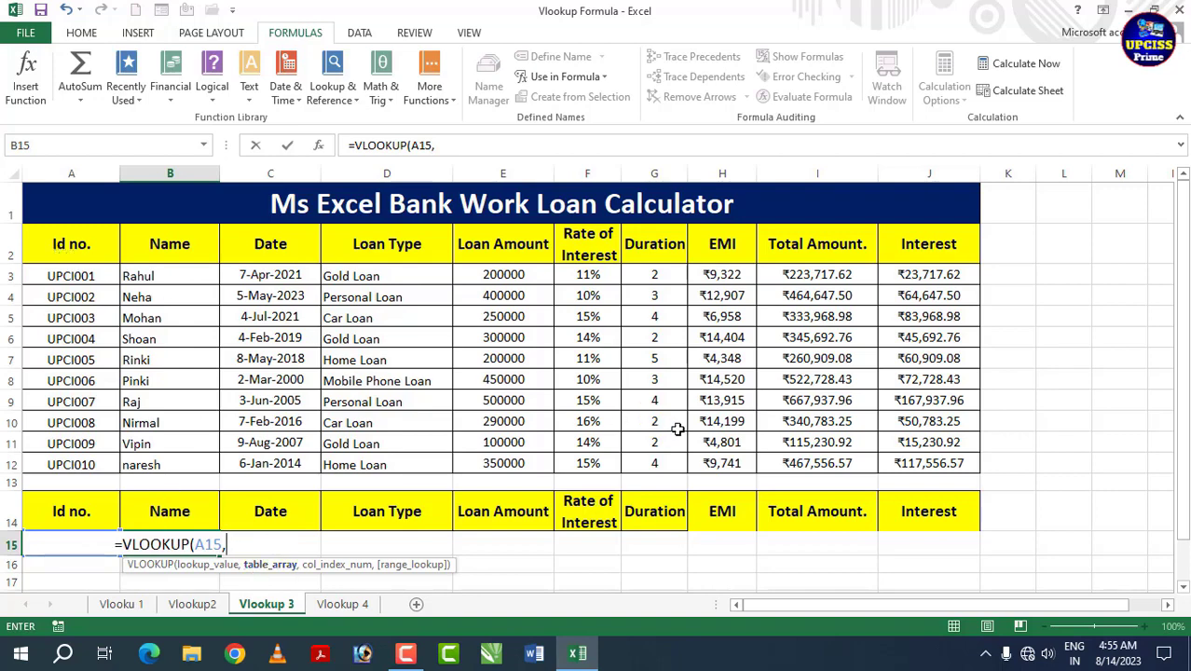
text(up)
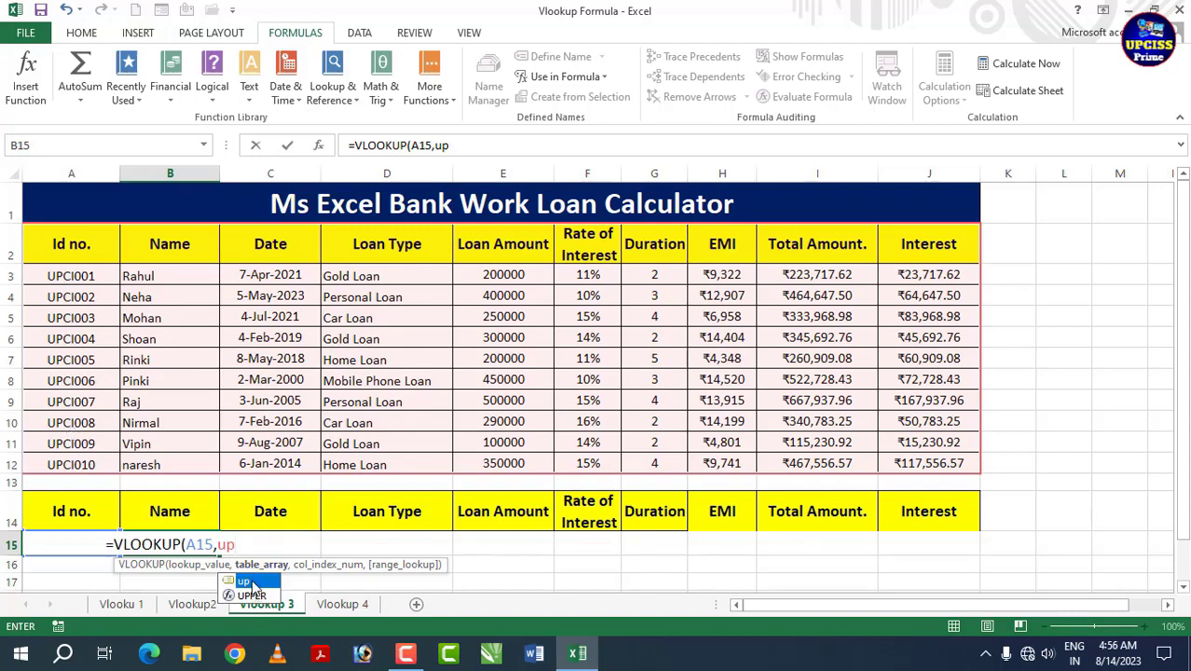
double_click(254, 583)
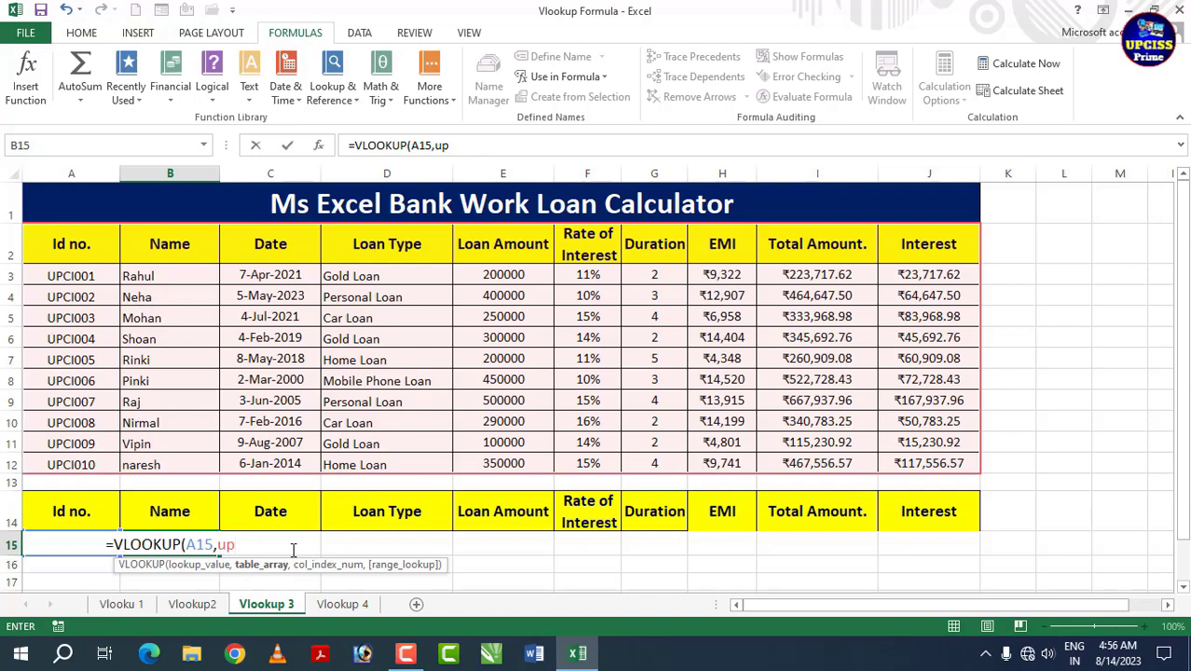
text(,)
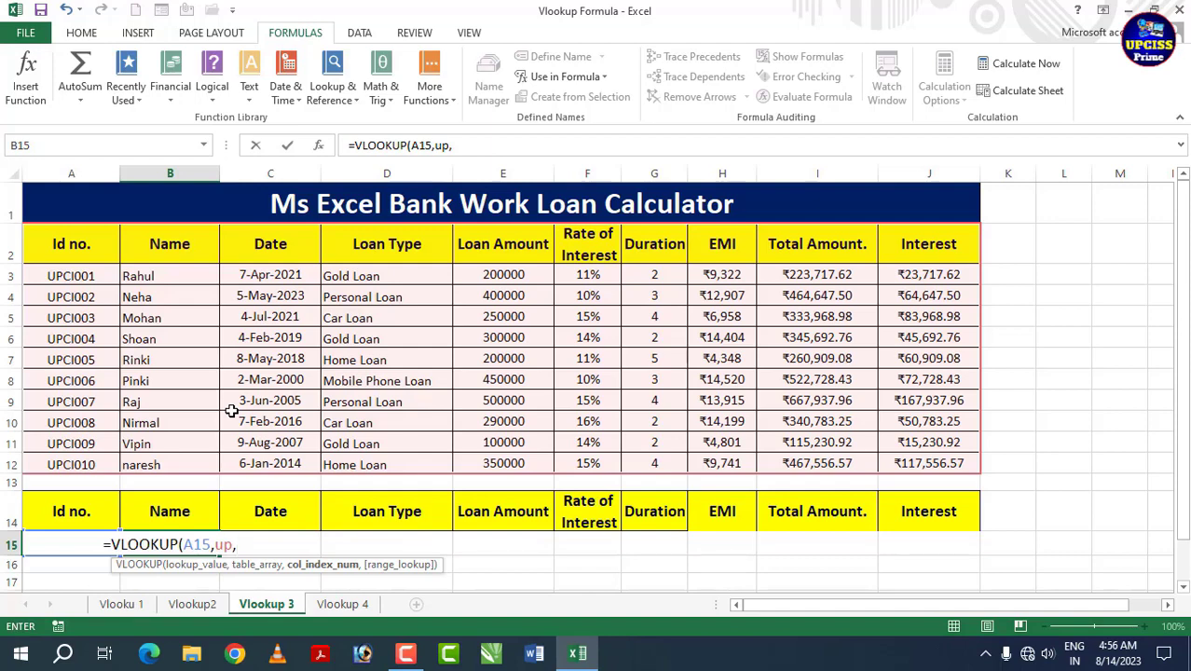
Add COLUMNS($A$2:B2) as the formula's column index, with the range's starting cell locked as an absolute reference.
text(col)
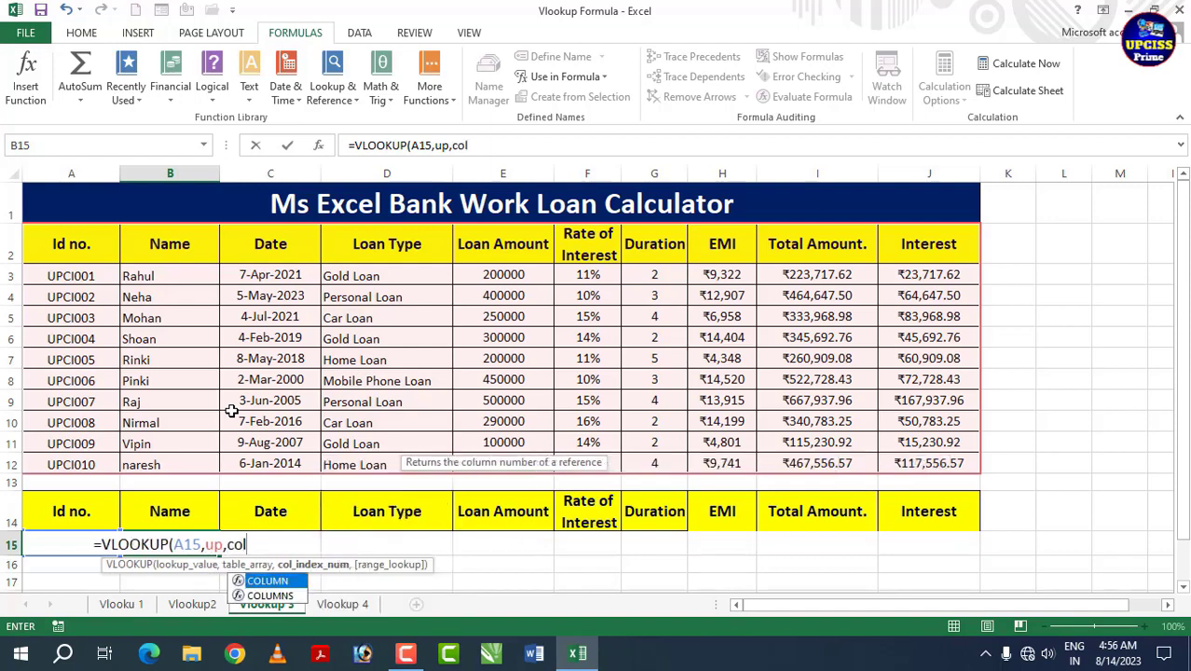
key(BackSpace)
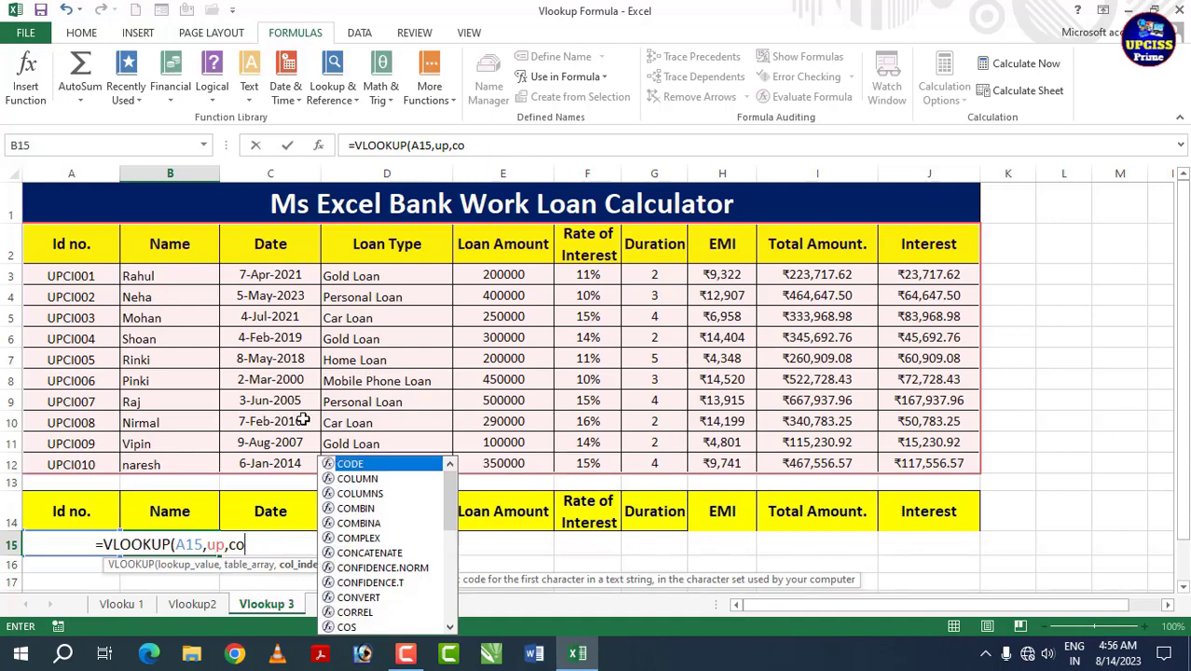
click(359, 495)
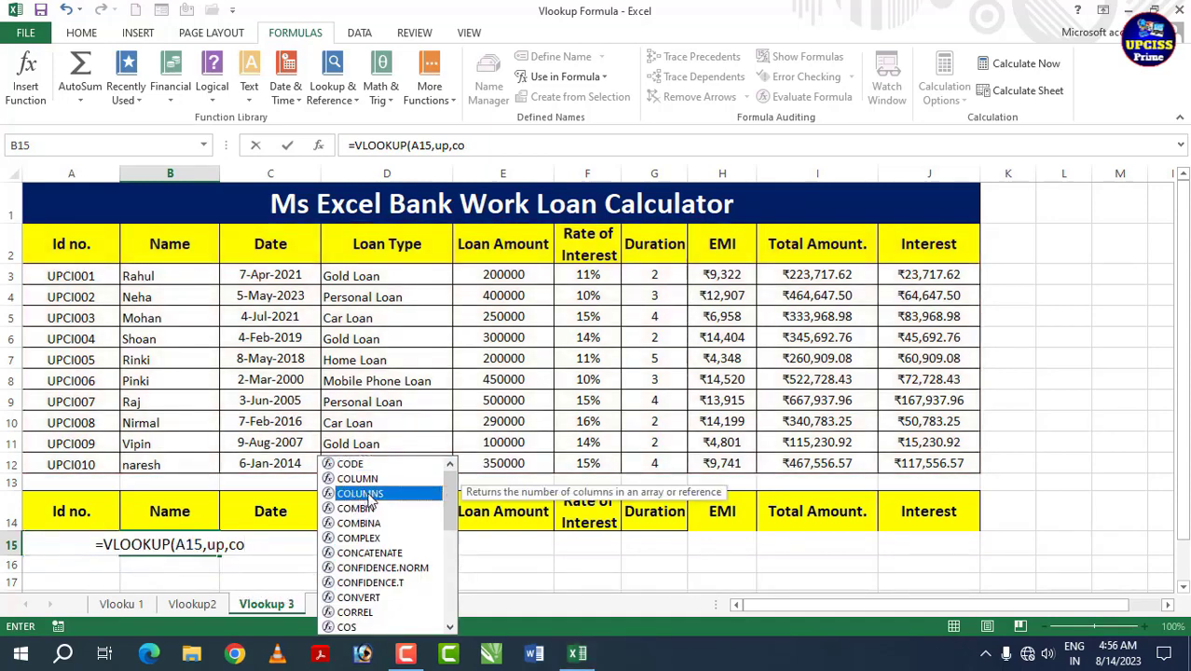
double_click(371, 496)
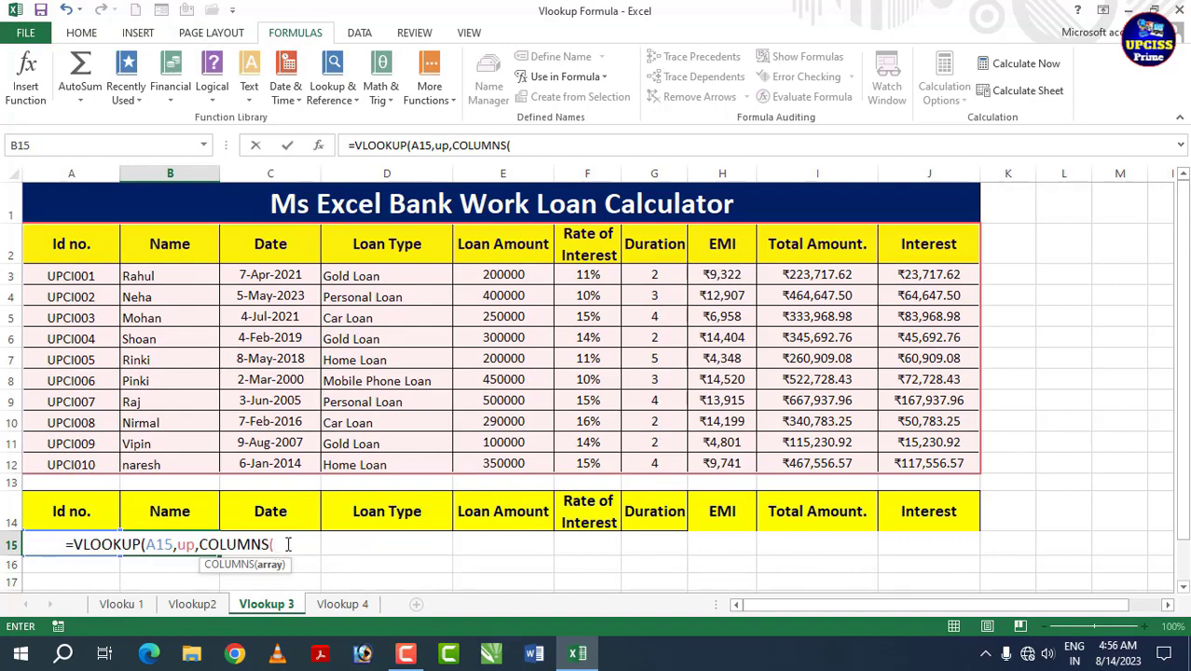
click(64, 248)
drag(64, 248, 130, 247)
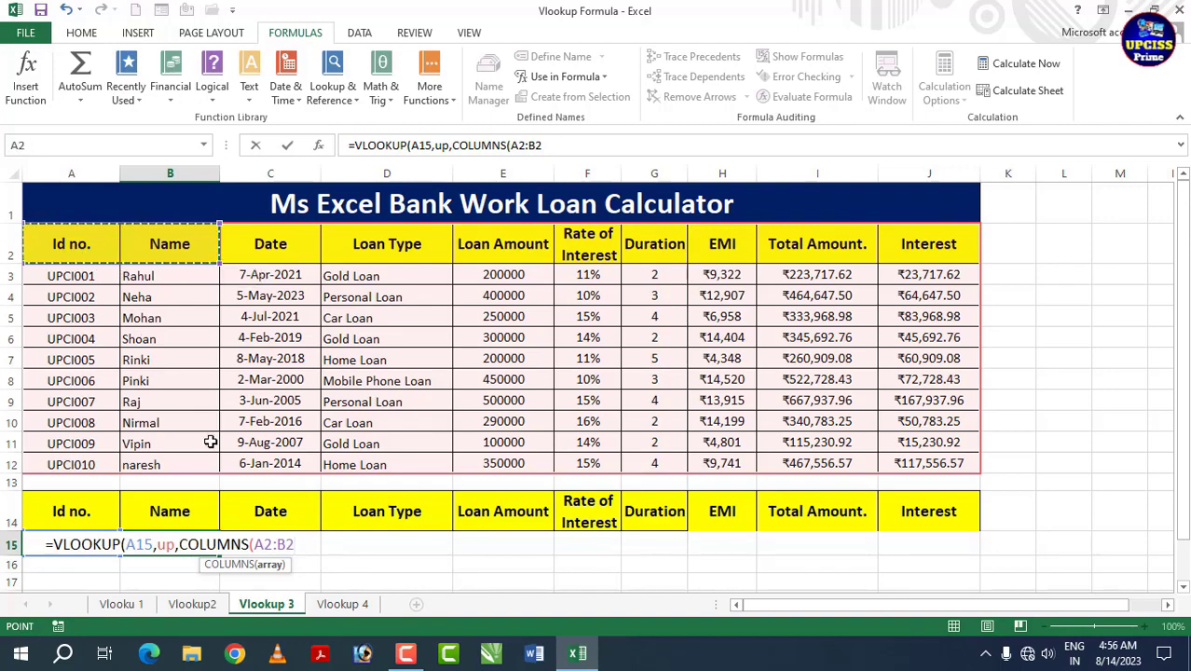
double_click(260, 544)
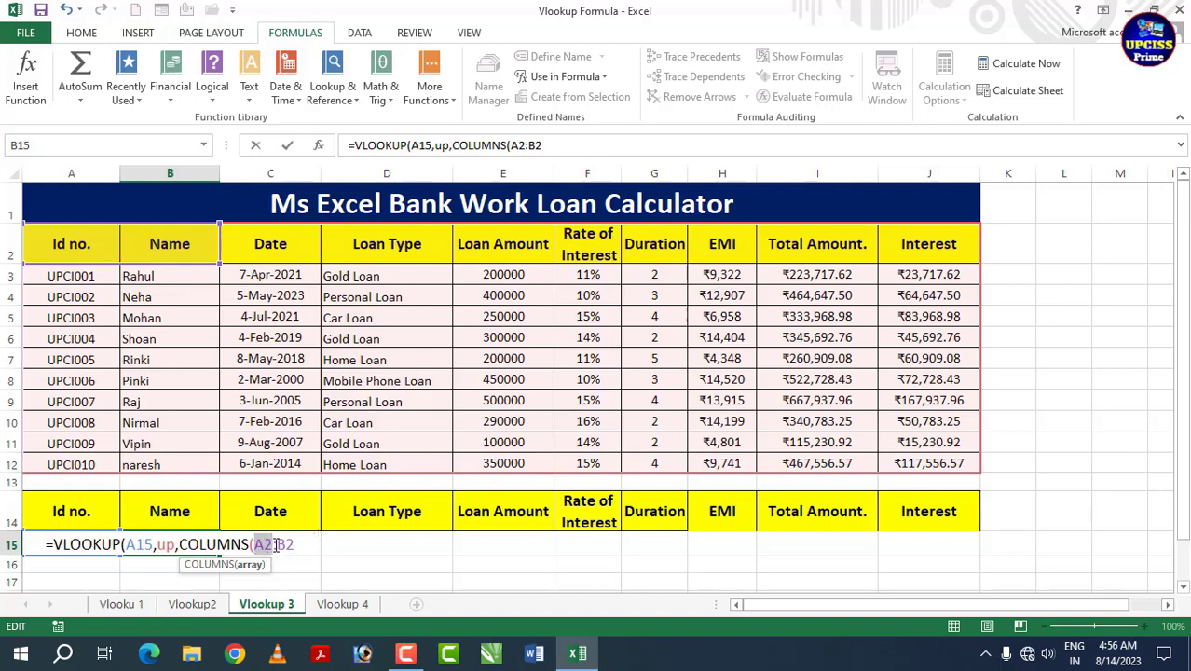
key(F4)
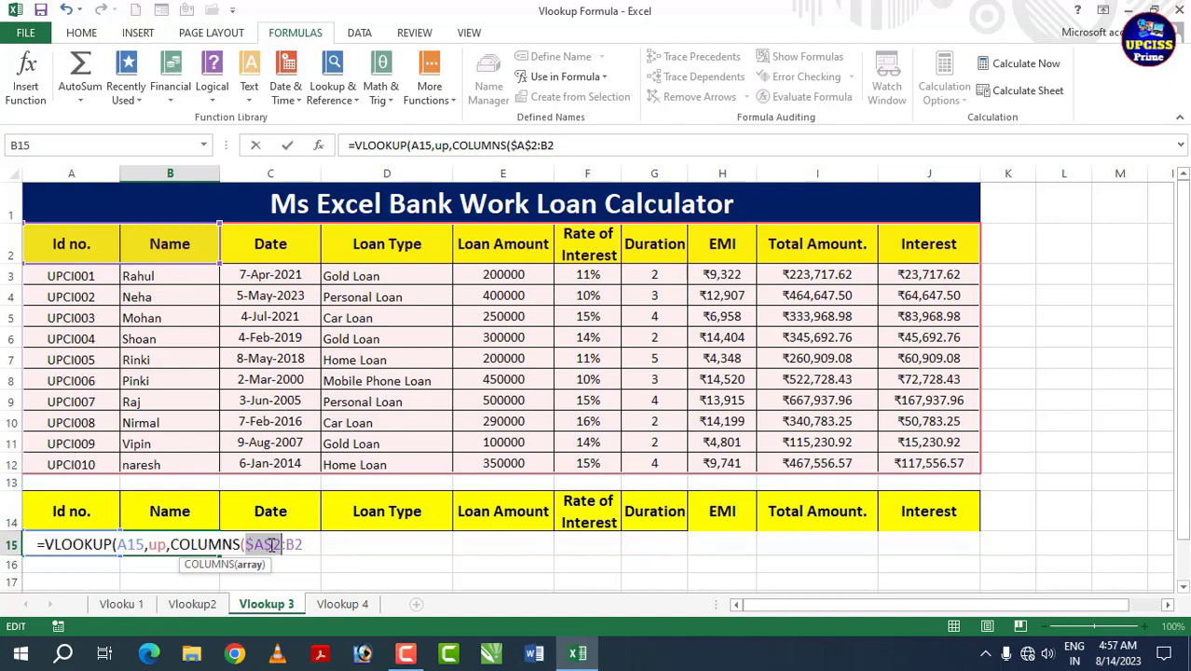
click(305, 546)
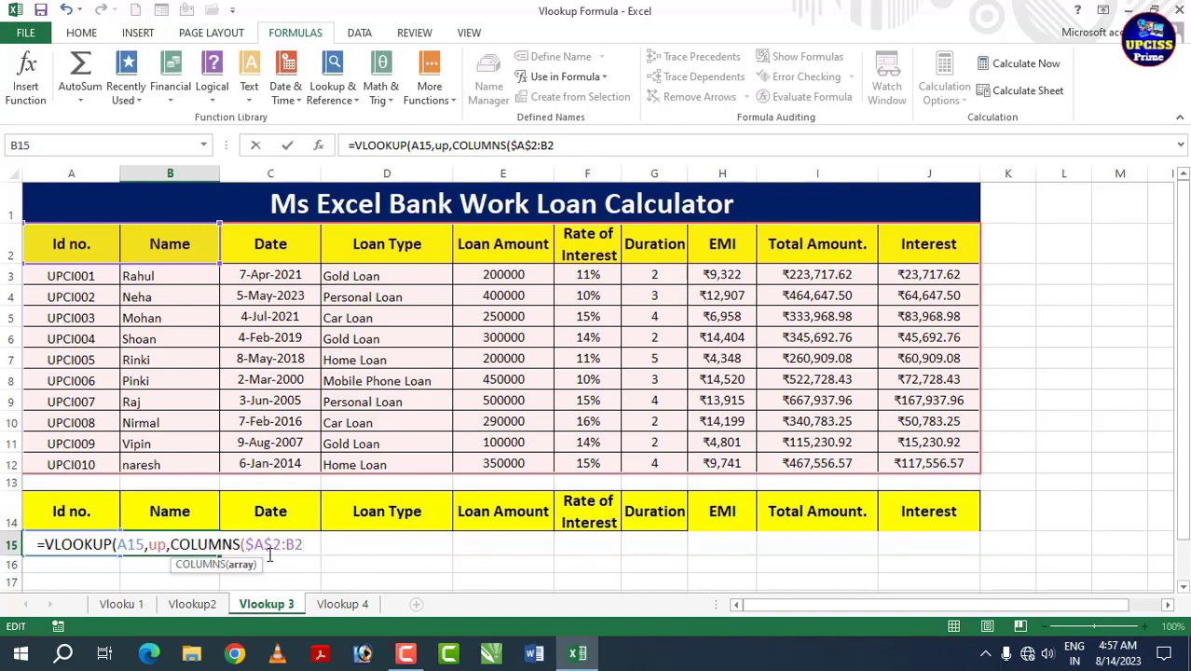
text())
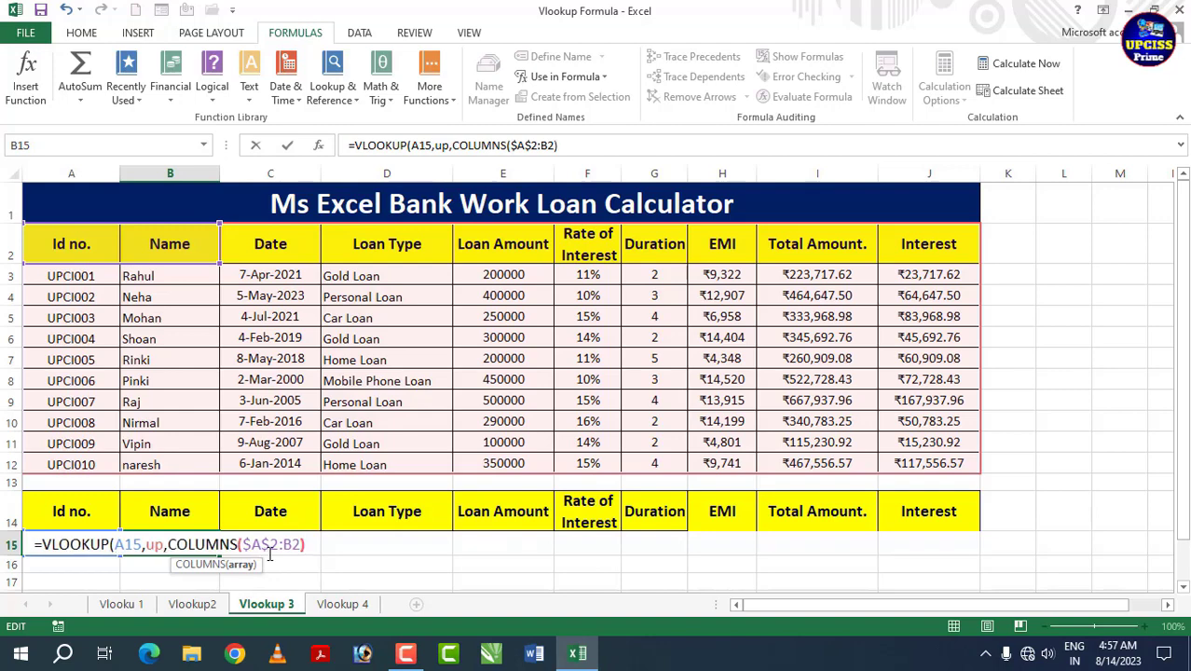
Set the range lookup to 0, lock the lookup value as $A$15, and enter the completed VLOOKUP formula in B15.
text(,0)
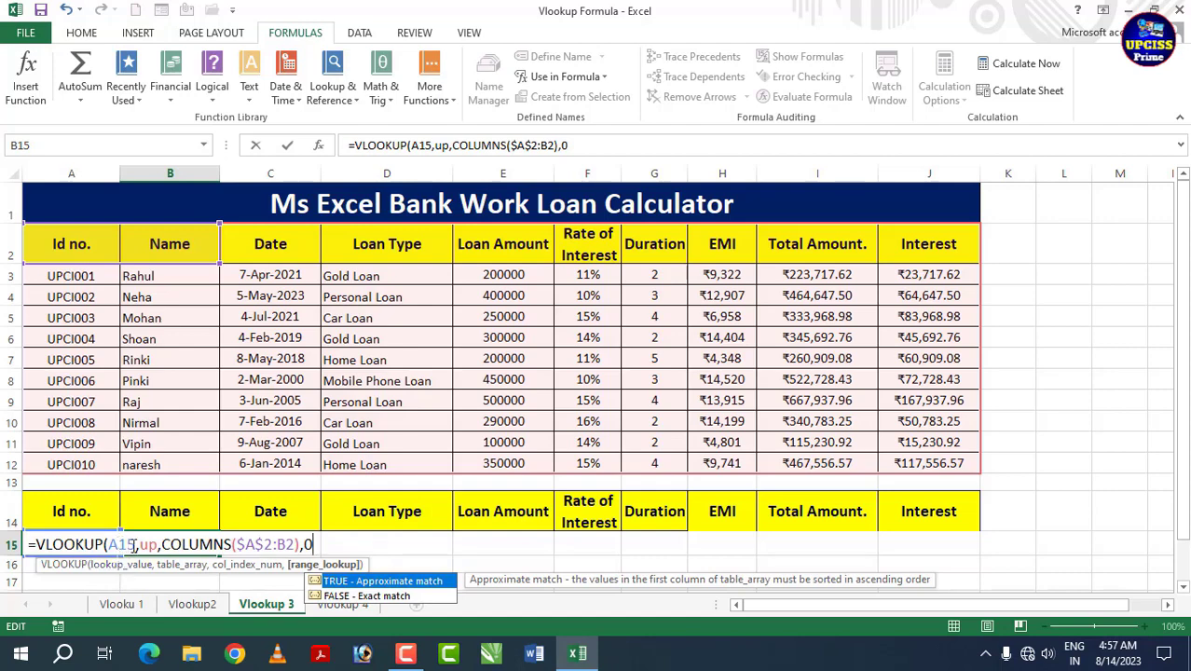
key(Escape)
drag(110, 545, 127, 547)
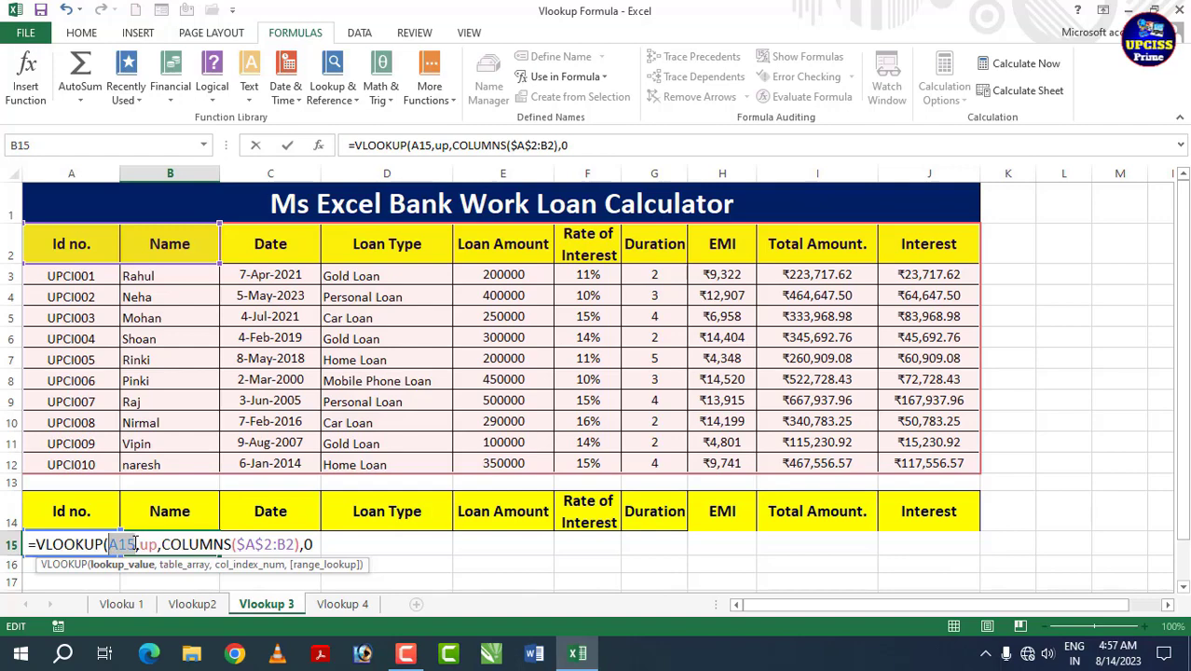
key(F4)
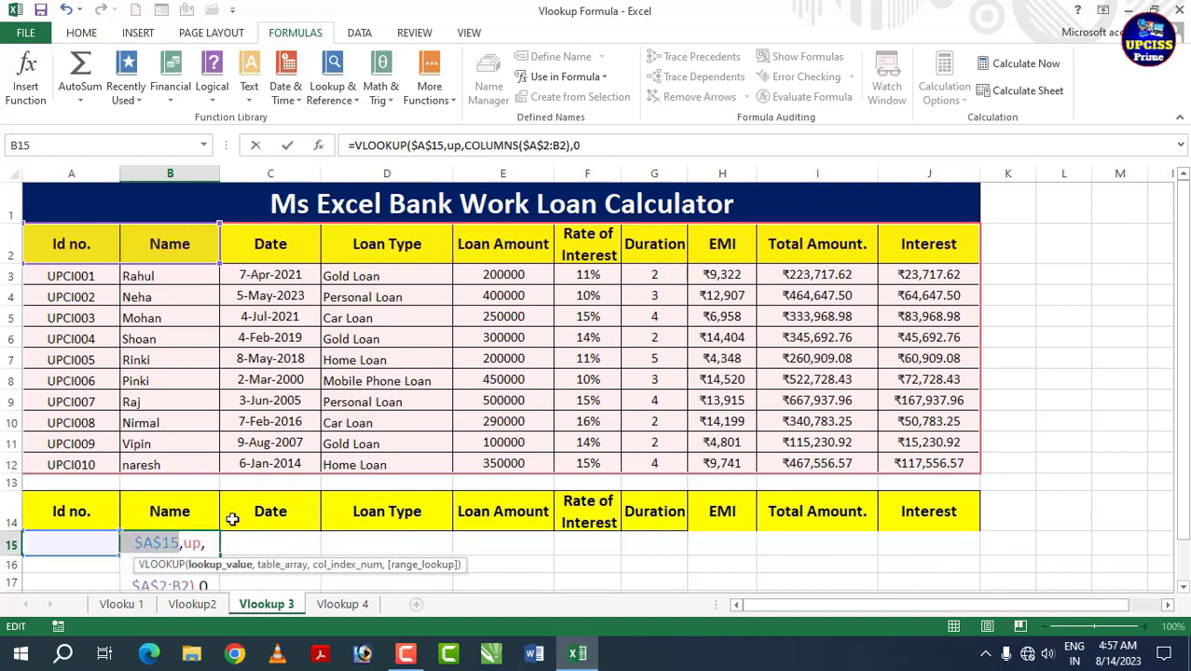
scroll(232, 521, down, 3)
click(214, 351)
click(199, 338)
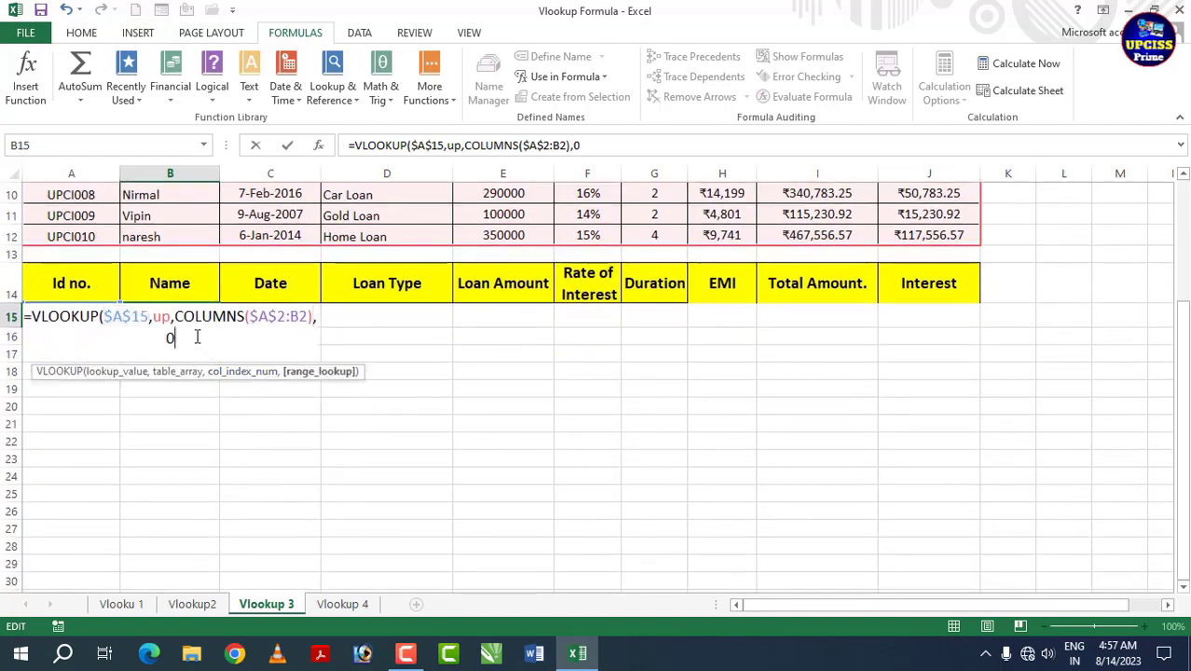
text())
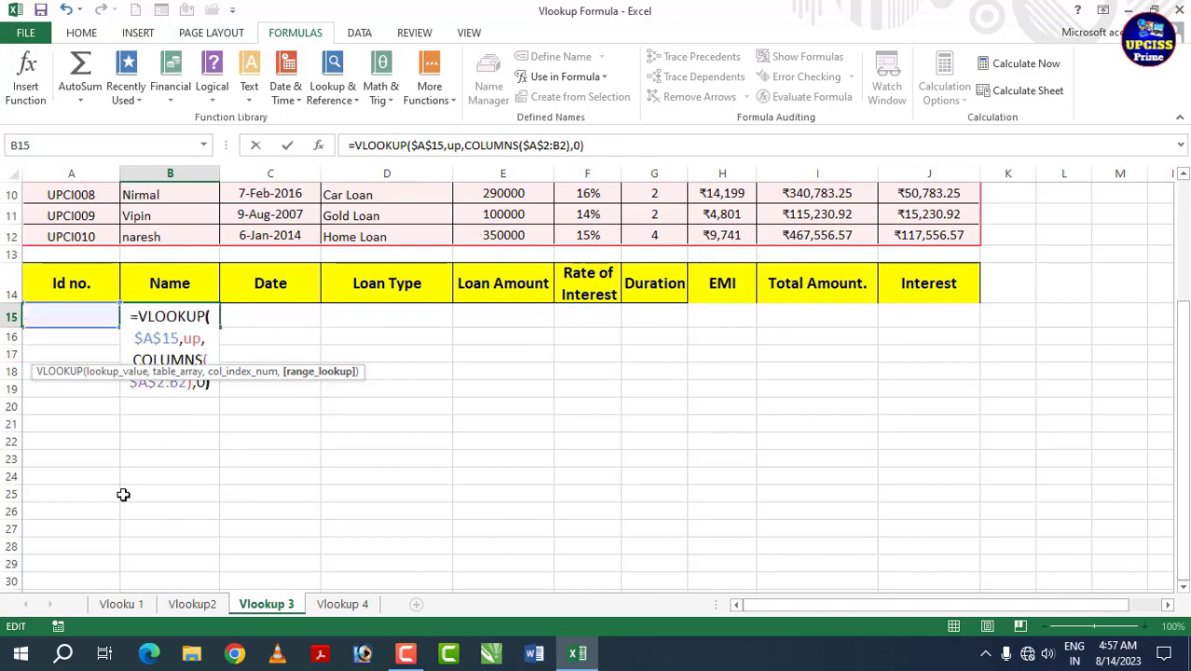
key(Return)
scroll(123, 494, up, 3)
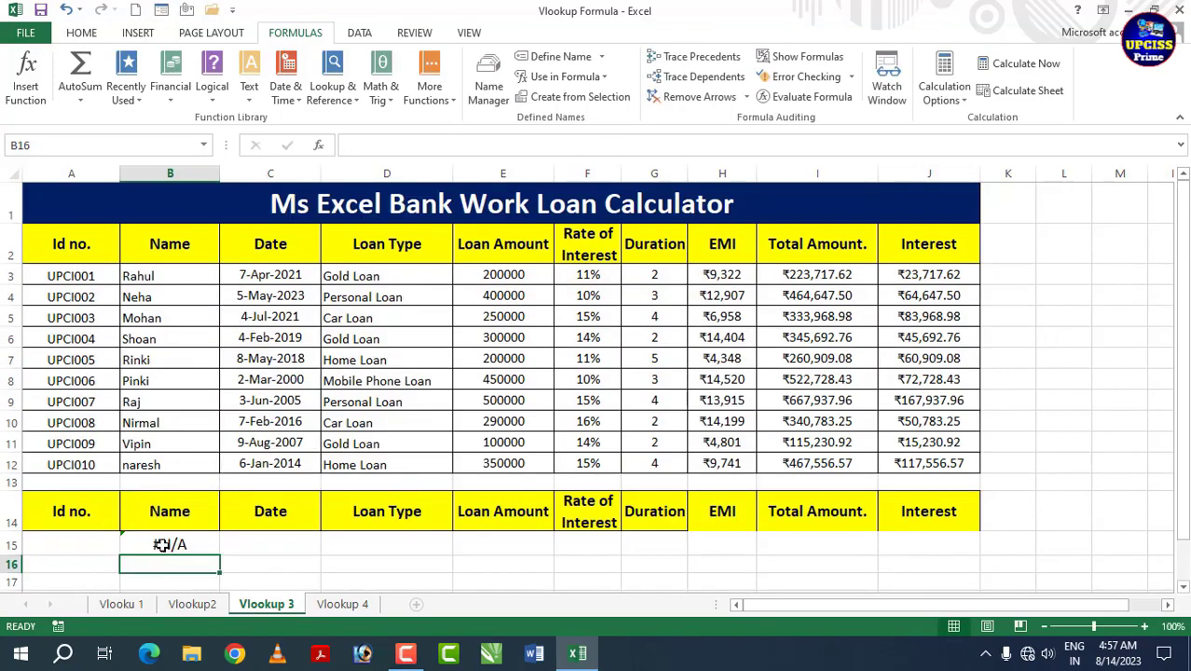
Copy the B15 lookup formula across the row to J15 and enter the first loan record's Id no. in A15.
click(164, 544)
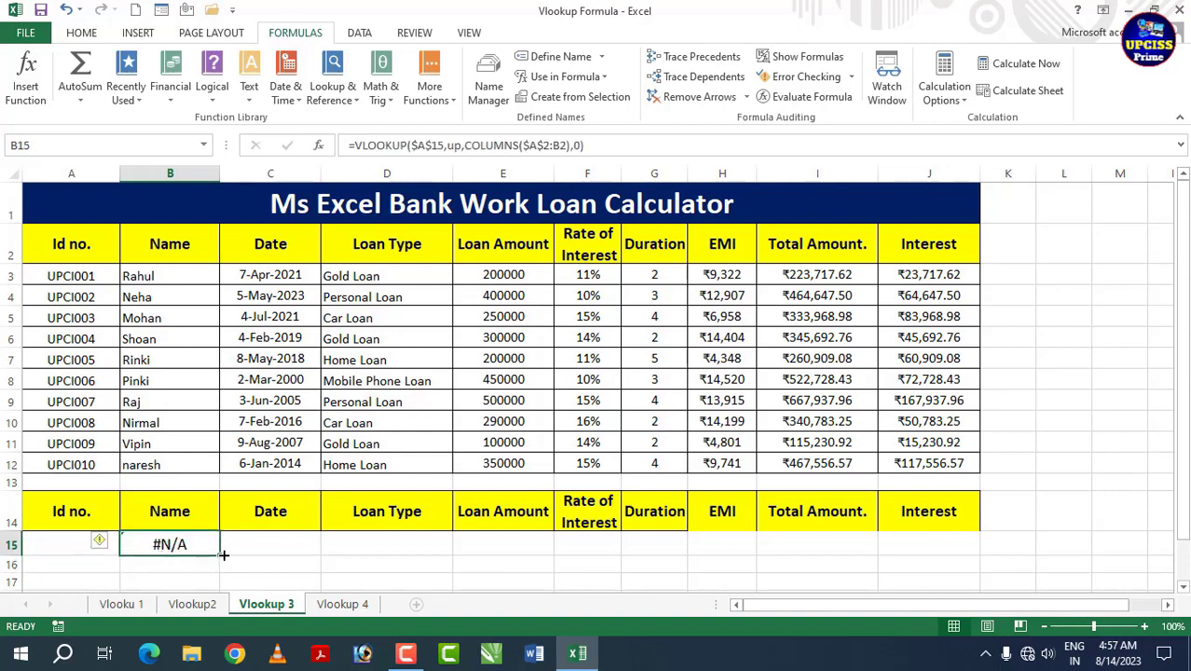
drag(223, 555, 928, 548)
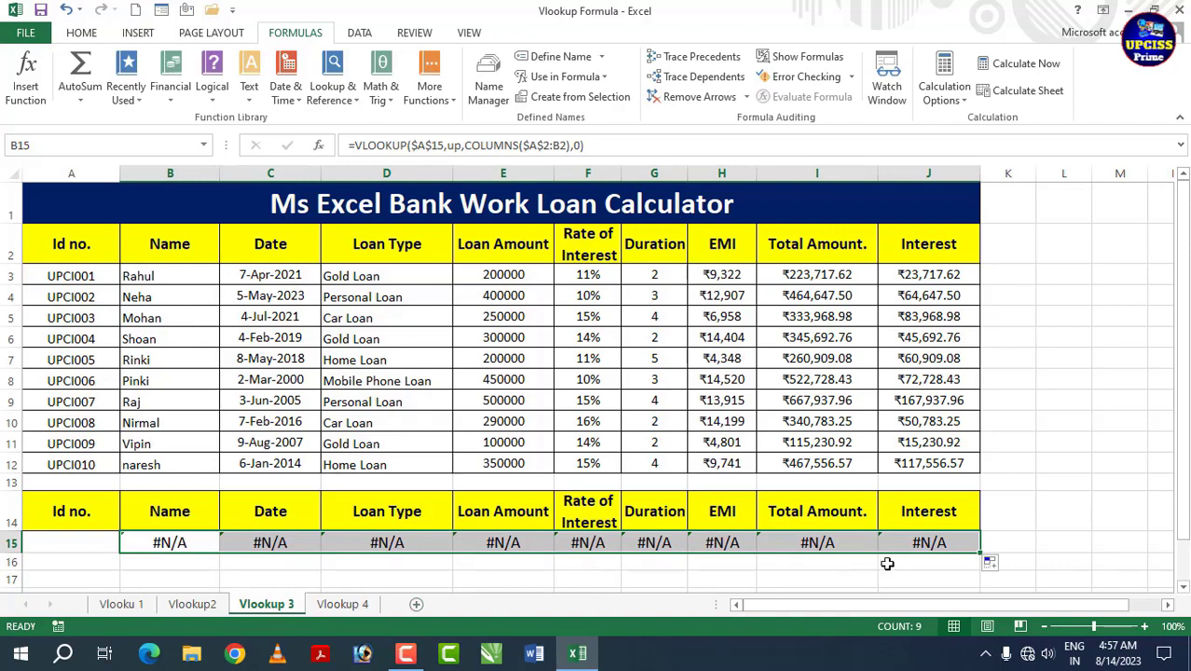
click(80, 544)
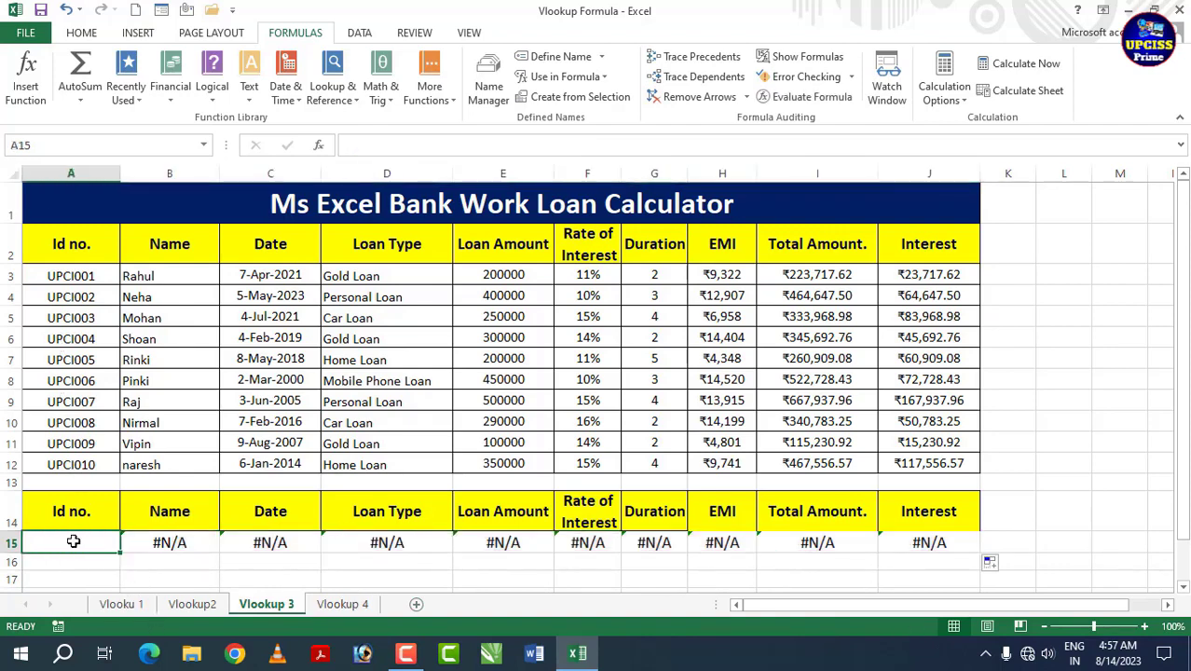
text(u)
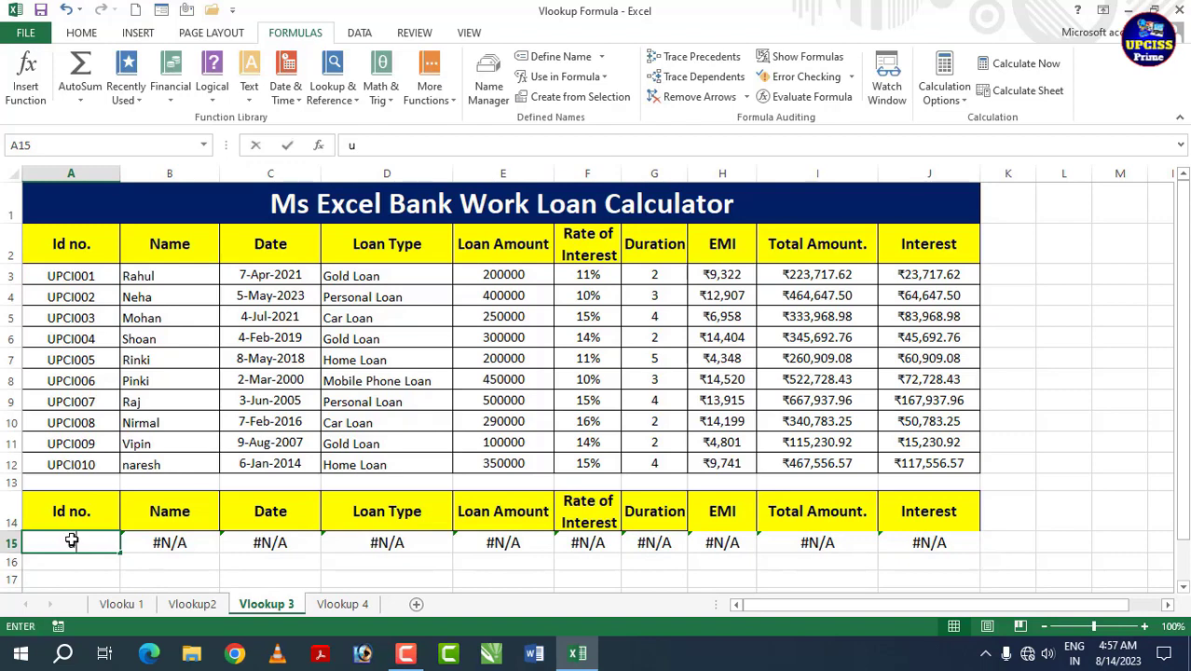
text(pcio)
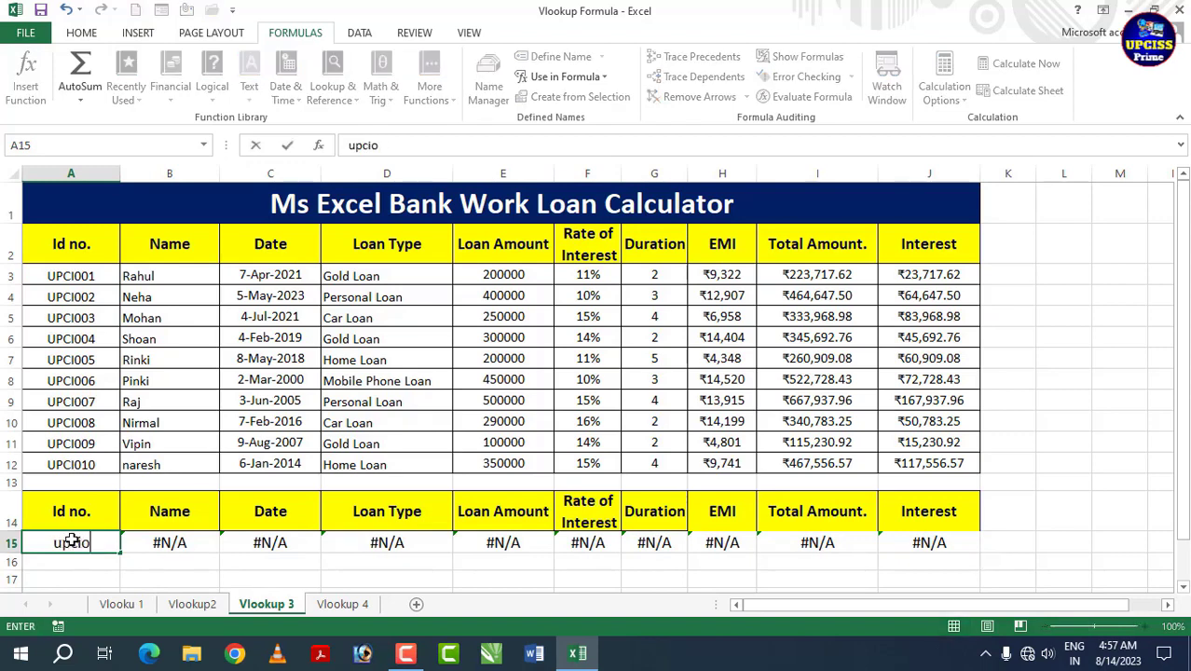
key(BackSpace)
text(001)
key(Return)
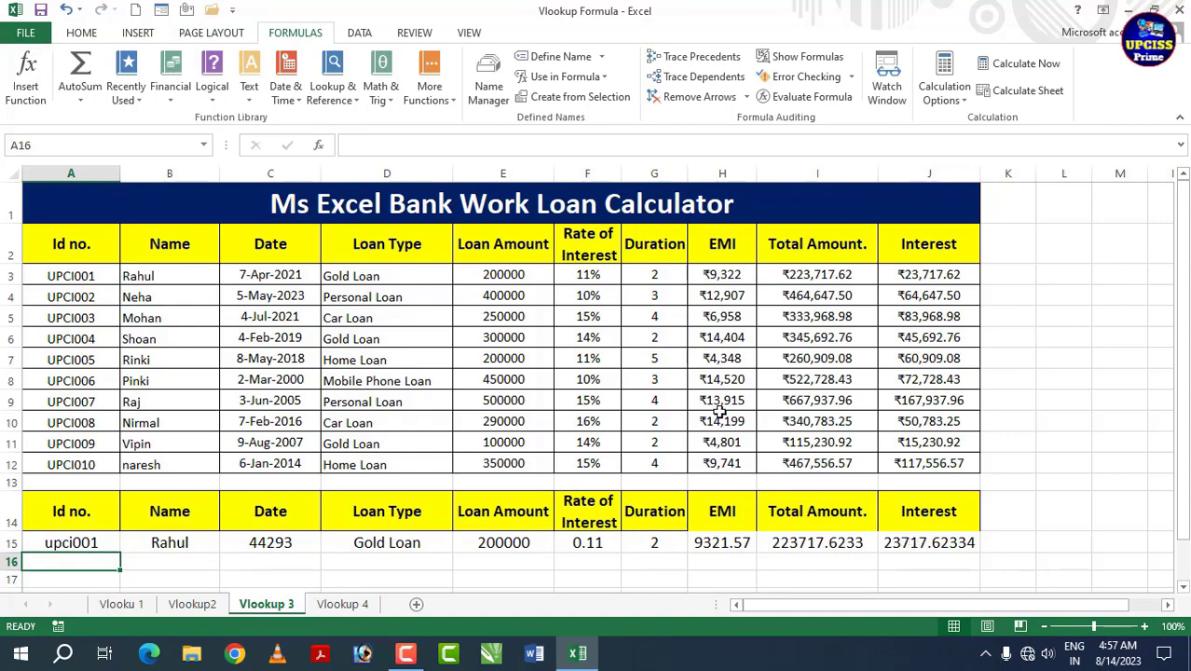
Format the looked-up date in C15 as a Date of type 14-Mar-2012.
click(282, 539)
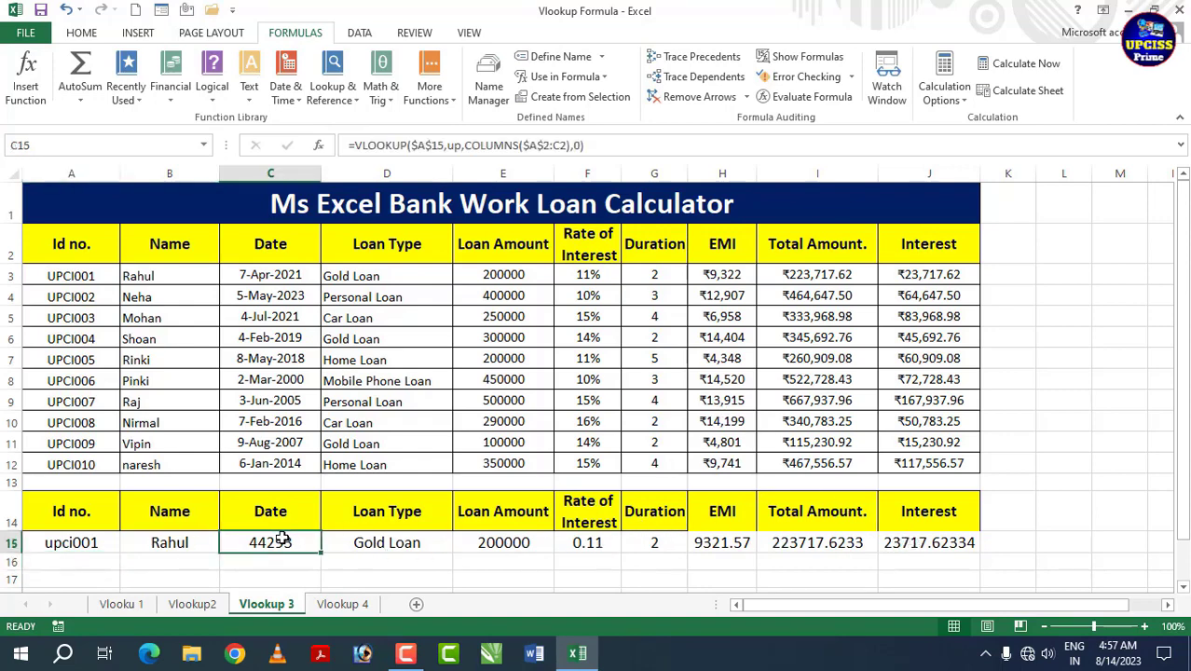
click(82, 33)
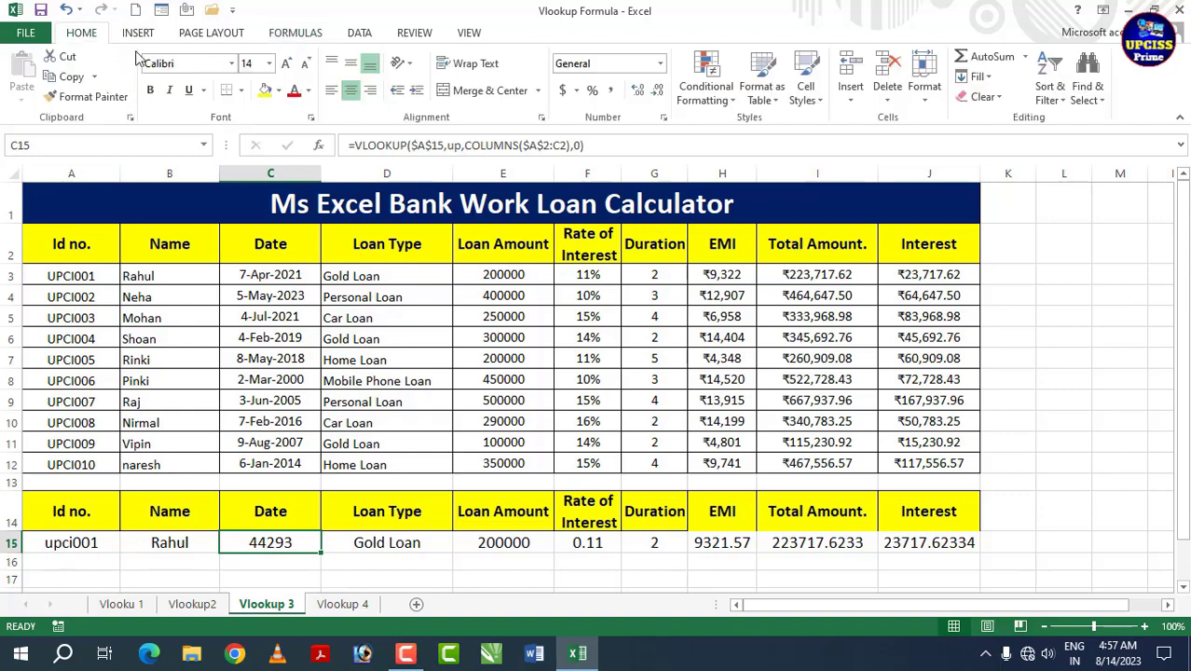
click(660, 63)
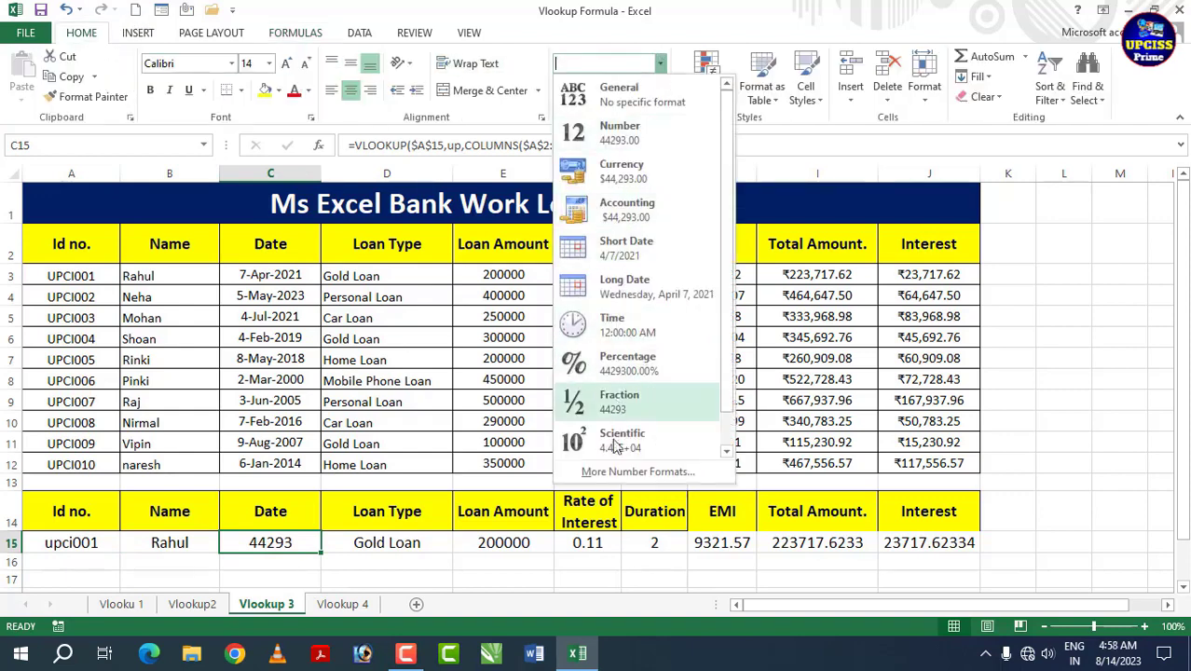
click(611, 473)
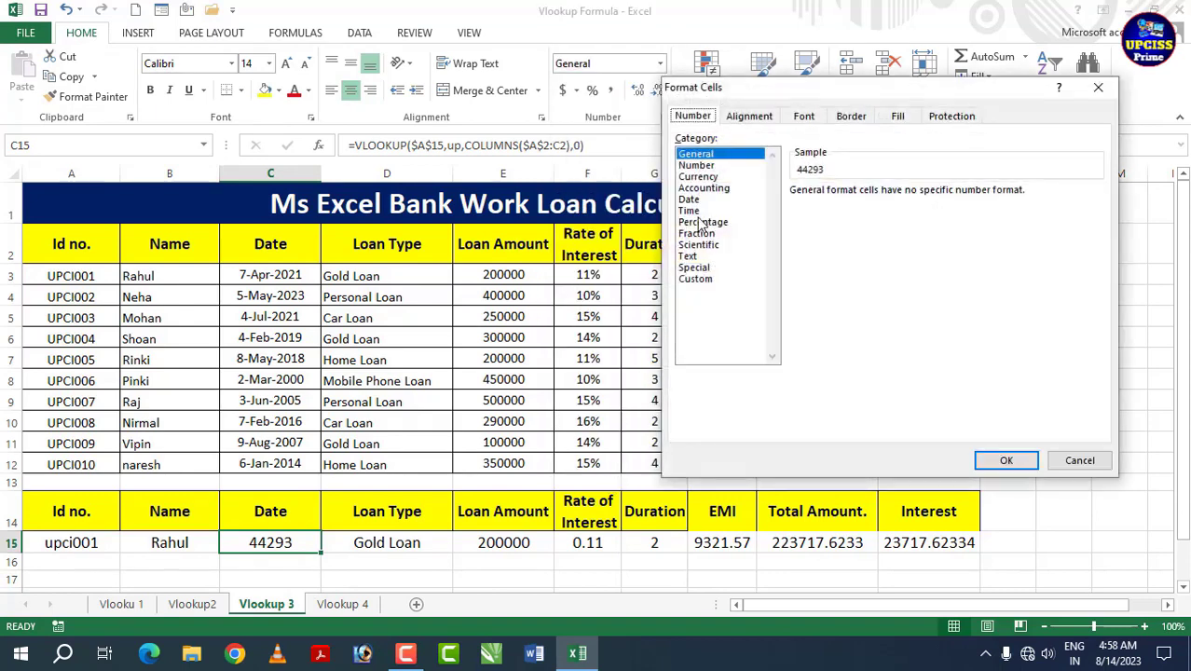
click(689, 200)
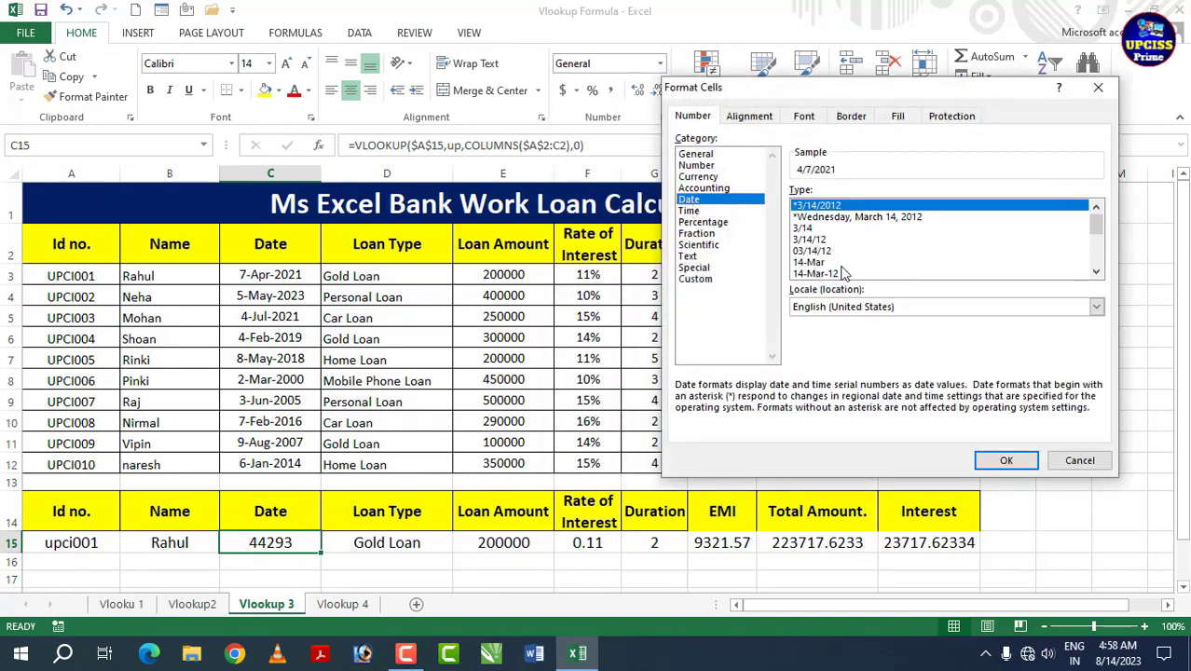
drag(1096, 228, 1096, 254)
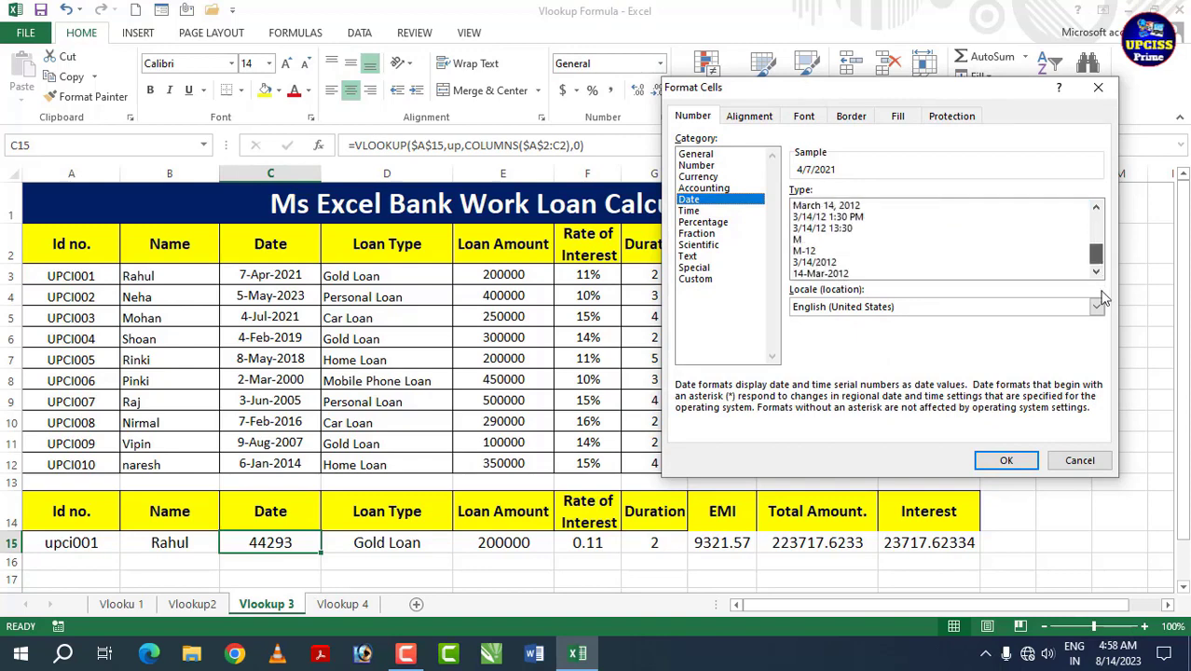
click(848, 274)
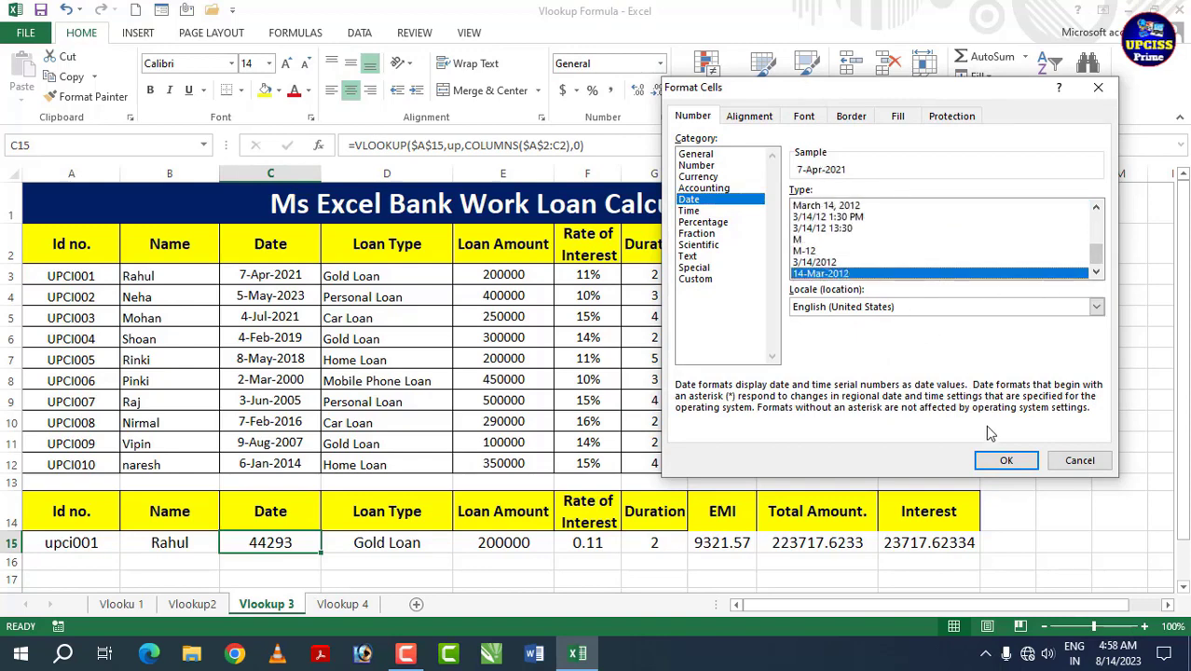
click(997, 466)
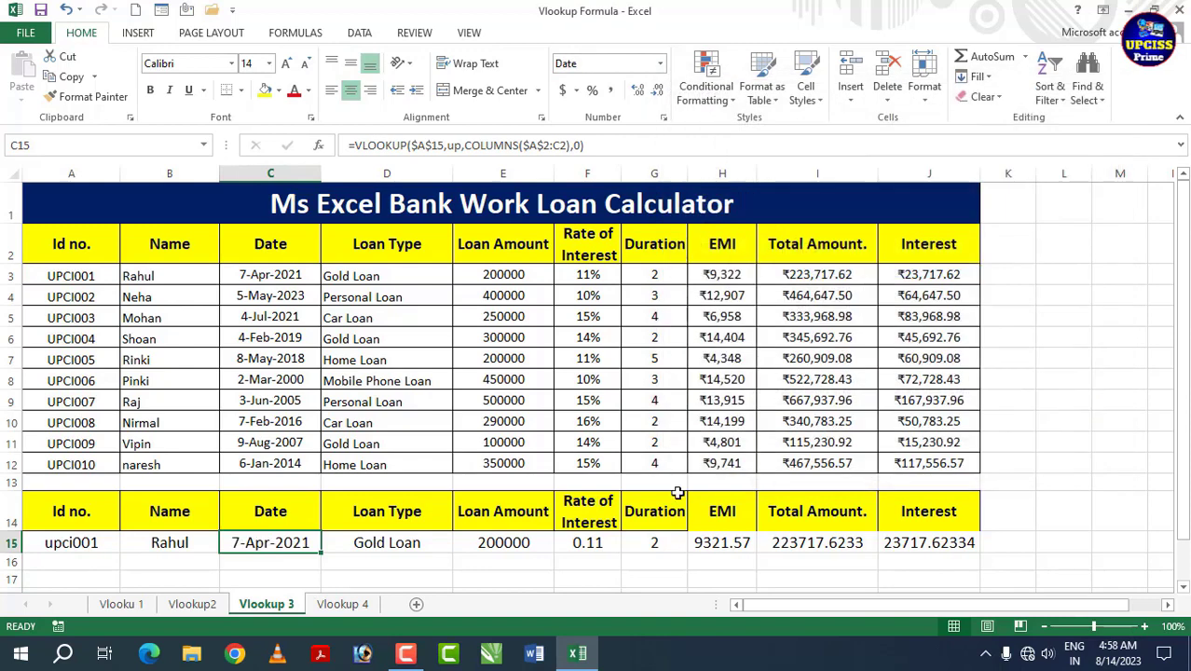
Format the looked-up rate of interest in F15 as a percentage.
click(93, 548)
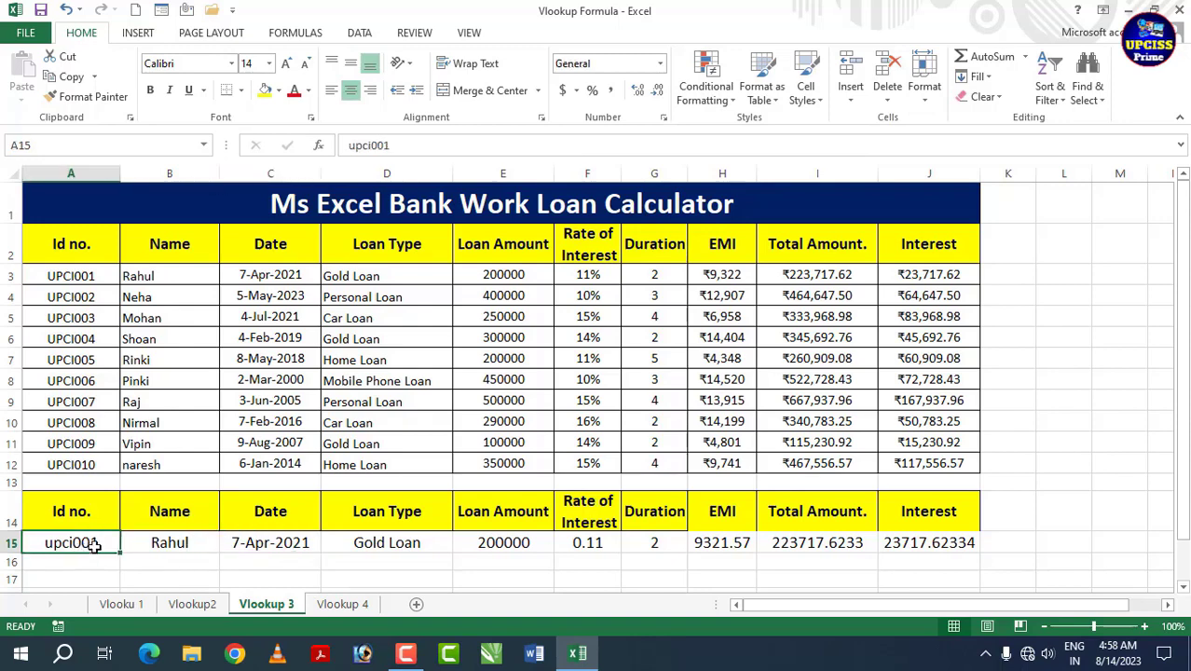
click(286, 277)
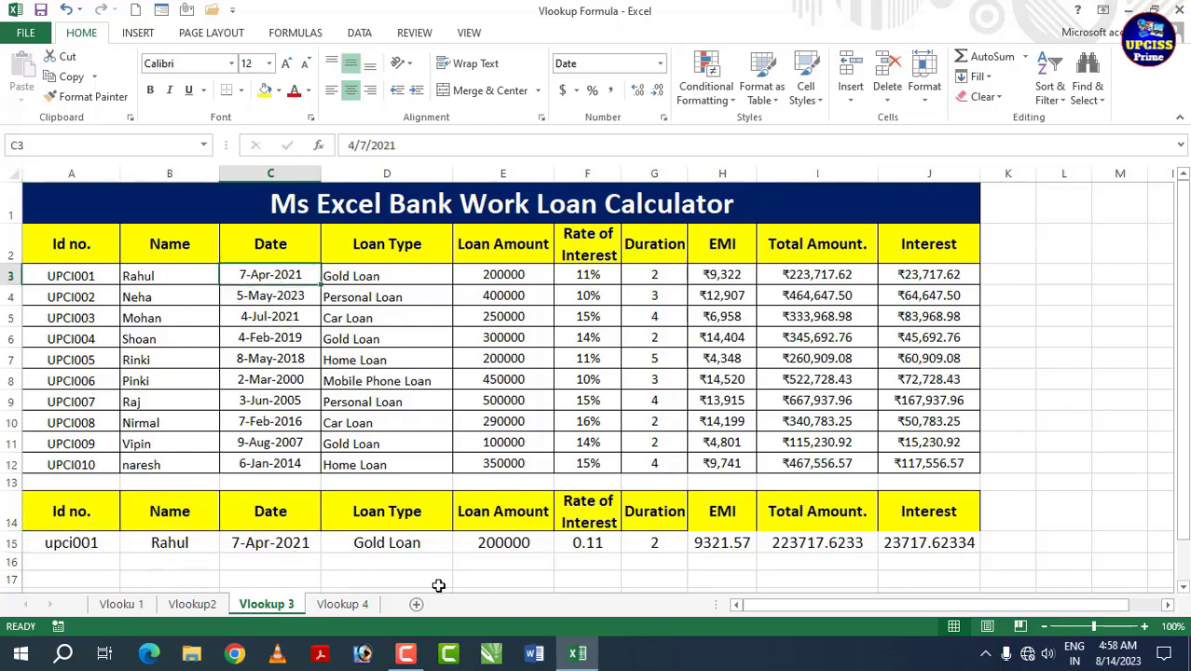
click(587, 545)
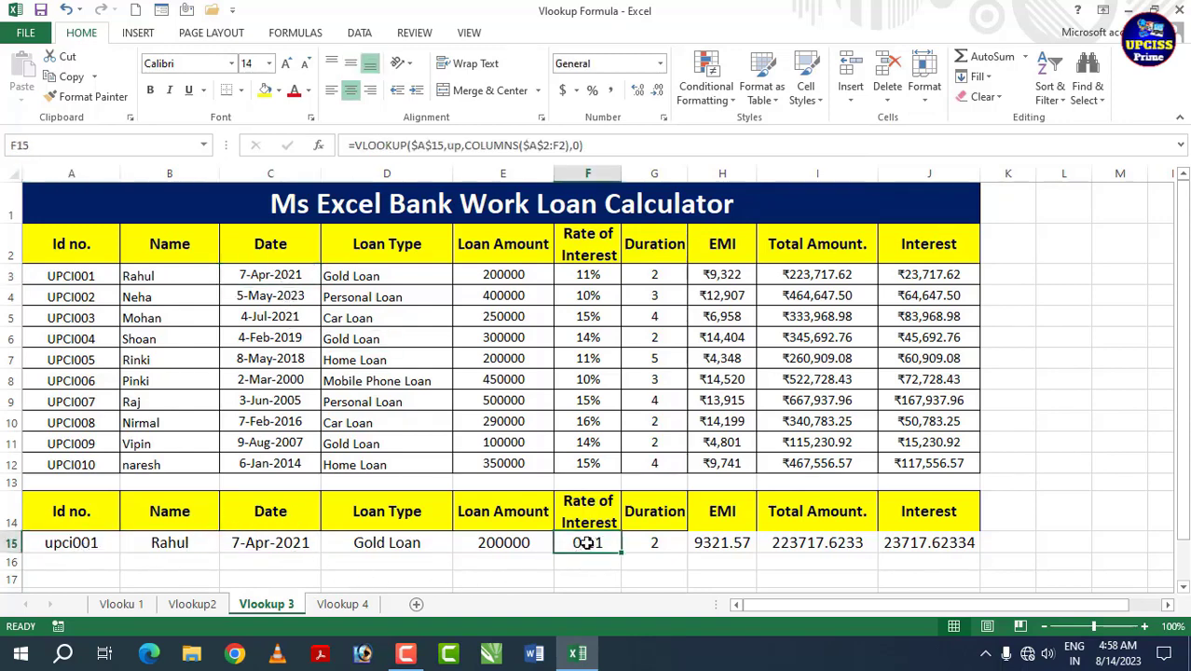
click(592, 91)
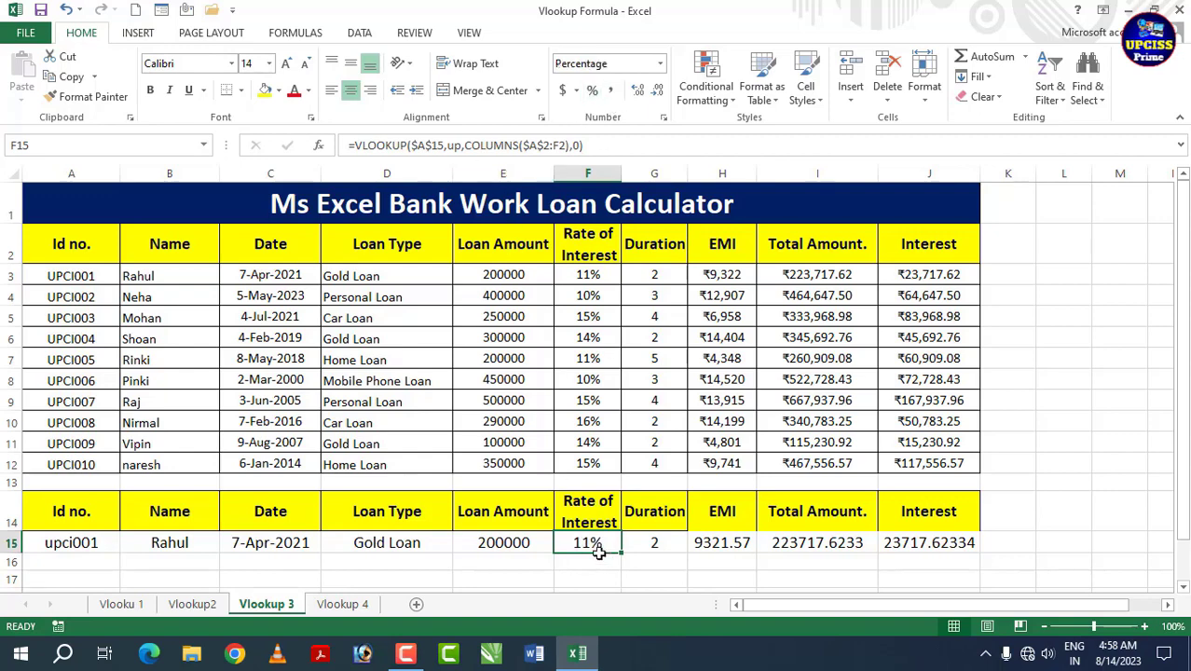
Copy the currency formatting of EMI cell H3 onto the looked-up EMI in H15 with Format Painter.
click(712, 546)
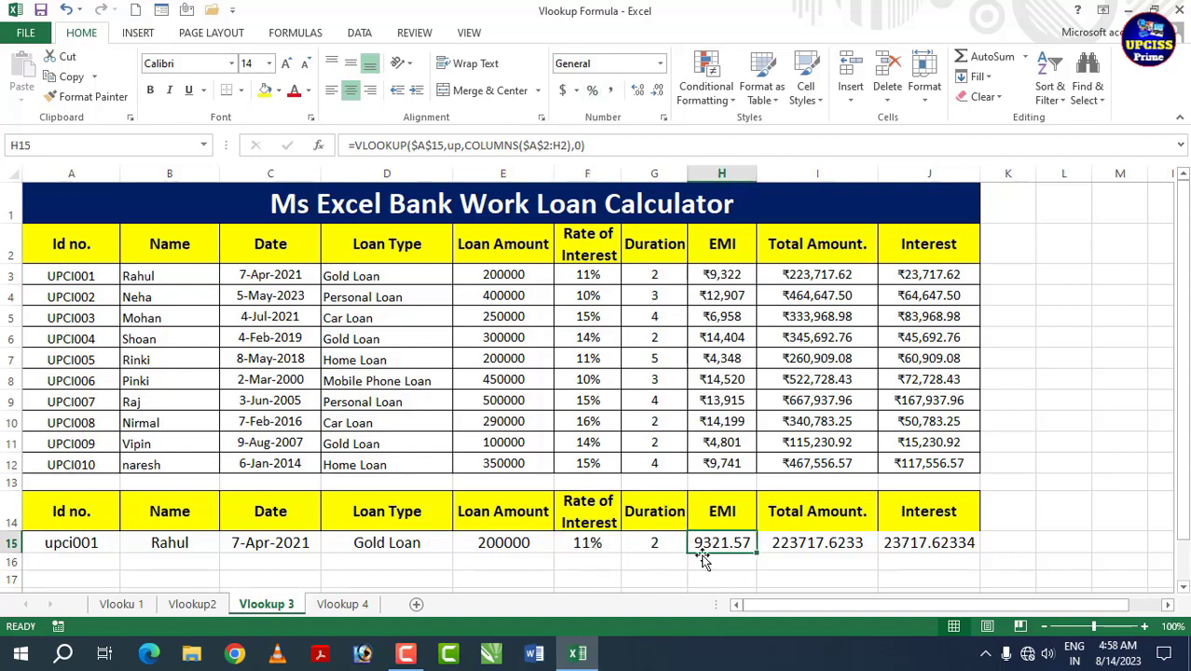
click(730, 272)
click(88, 97)
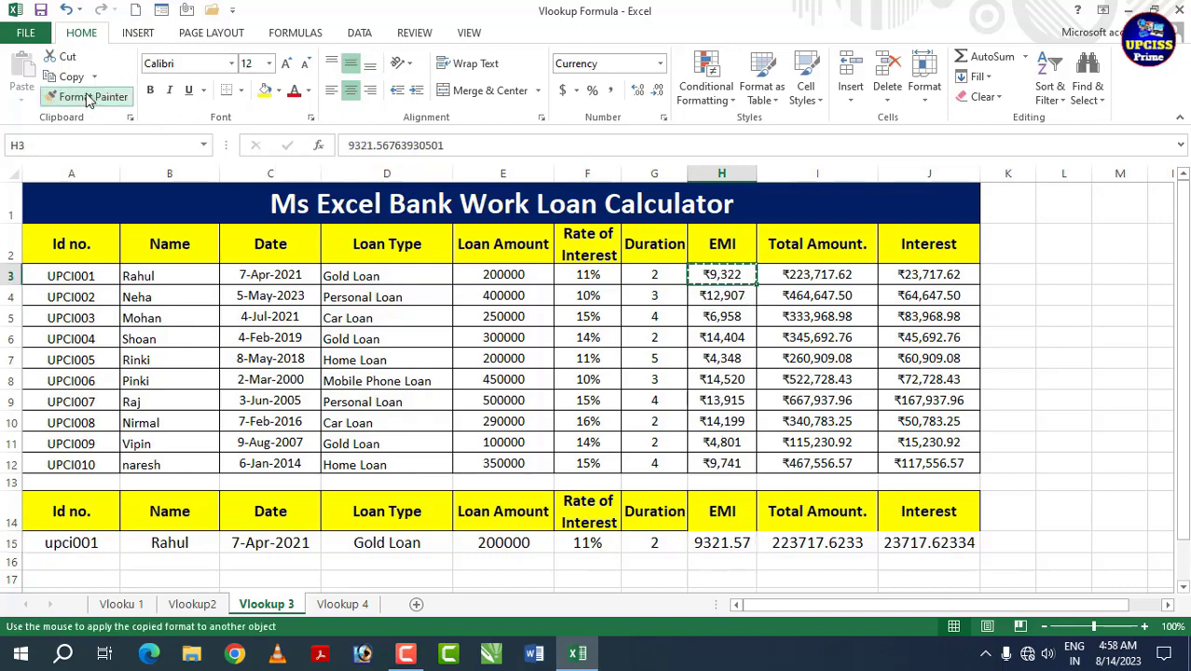
click(723, 544)
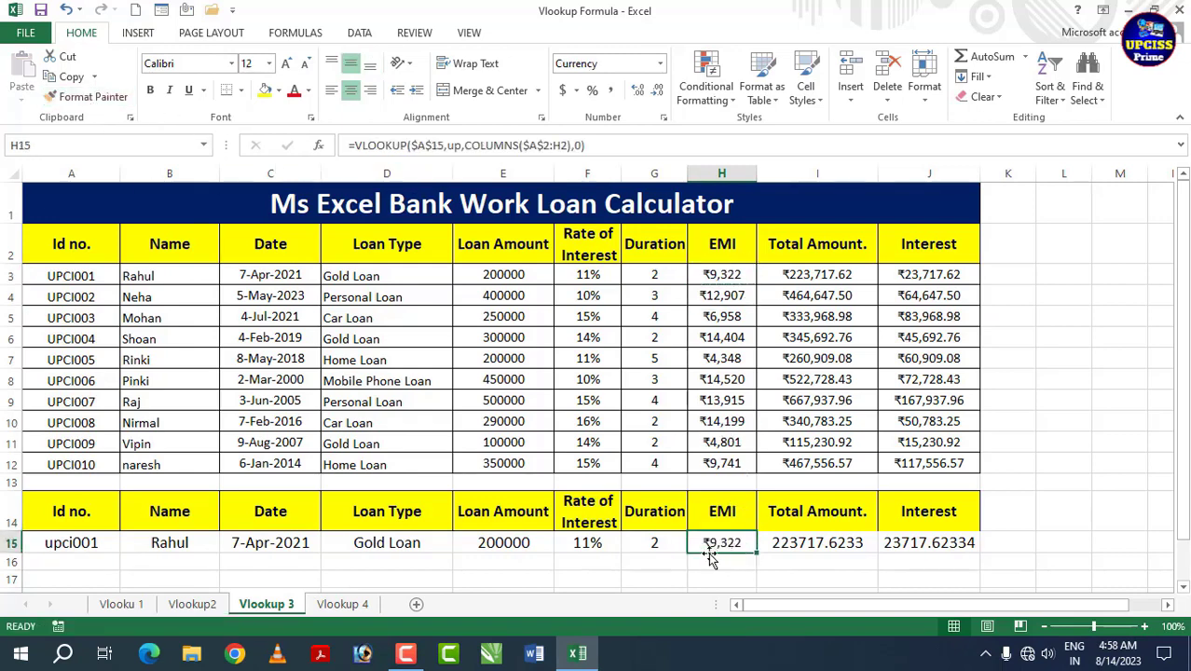
Copy the formatting of Total Amount cell I3 onto the looked-up total amount in I15 with Format Painter.
click(798, 545)
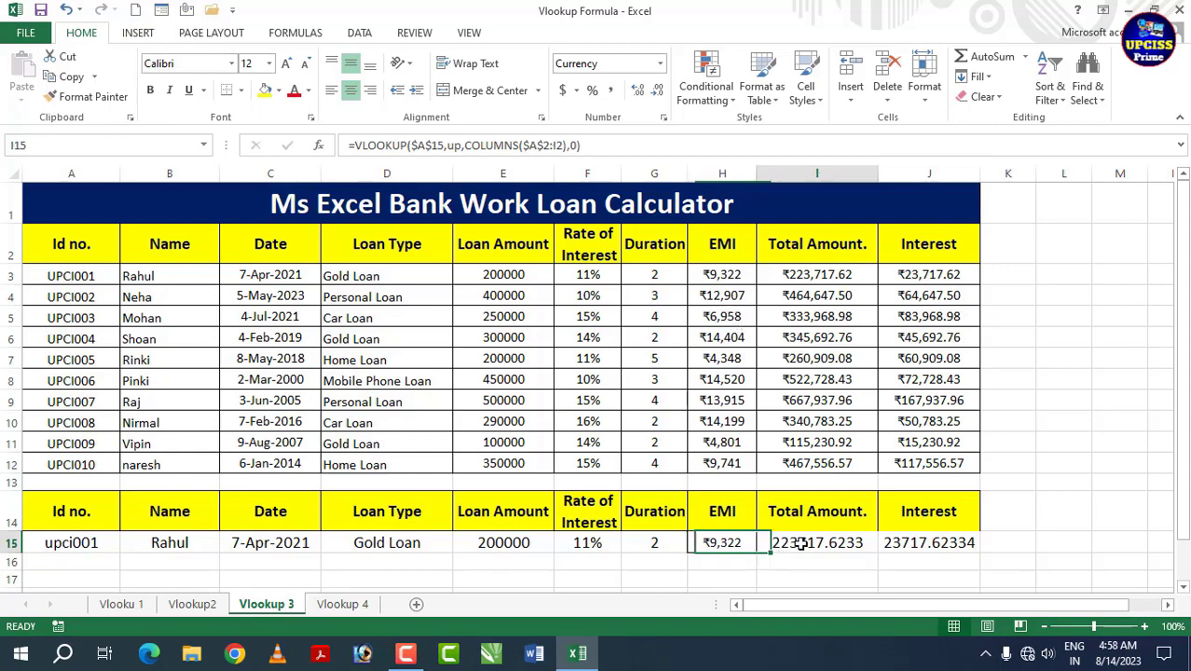
click(824, 279)
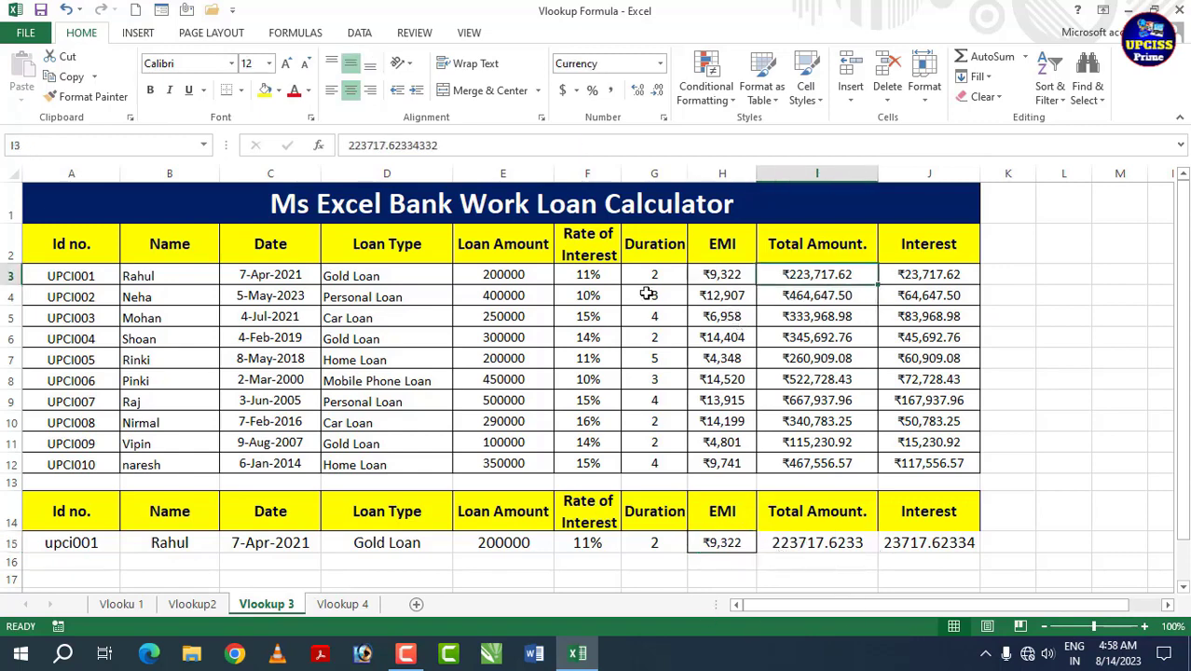
click(88, 97)
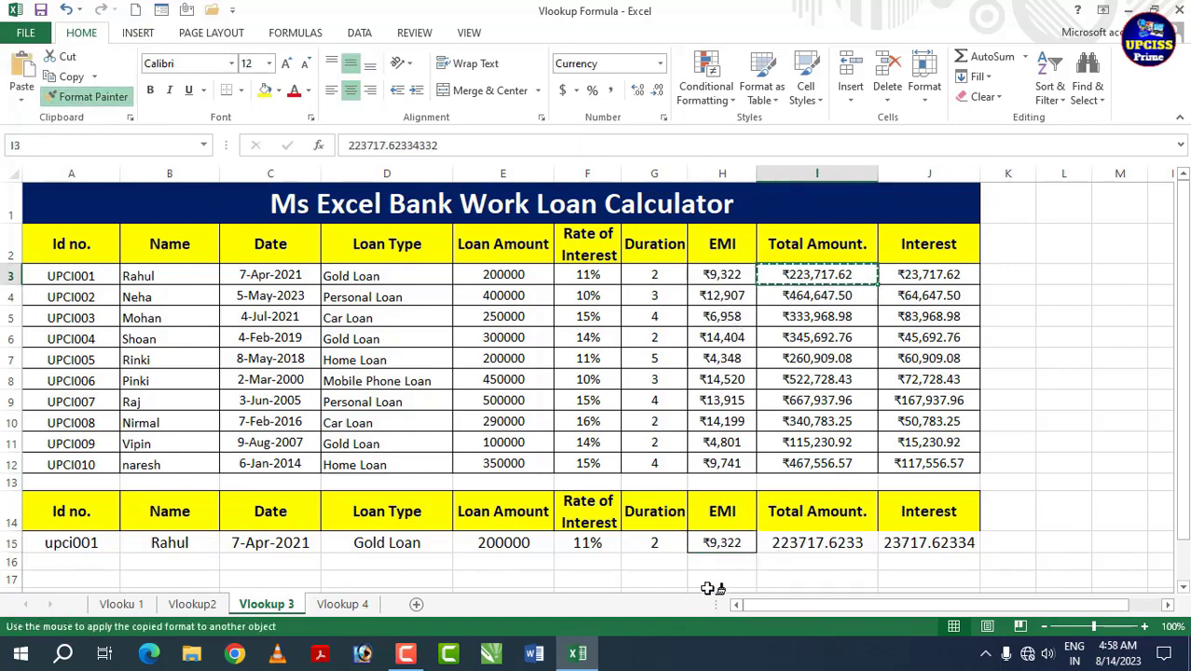
click(820, 548)
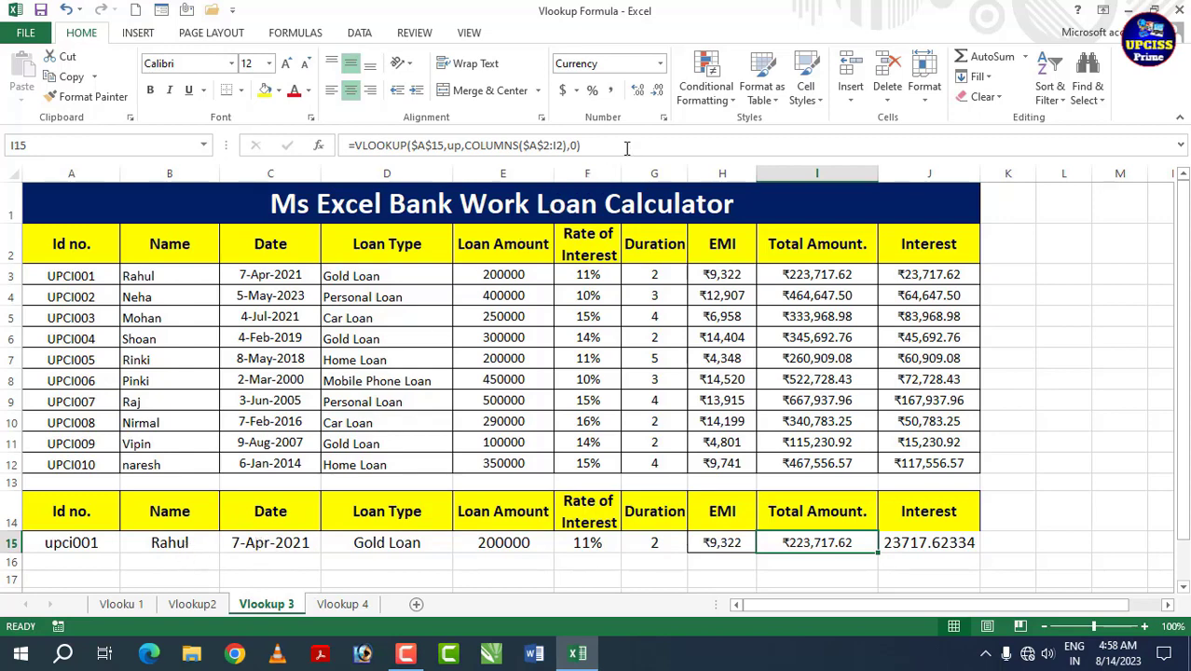
drag(626, 147, 347, 145)
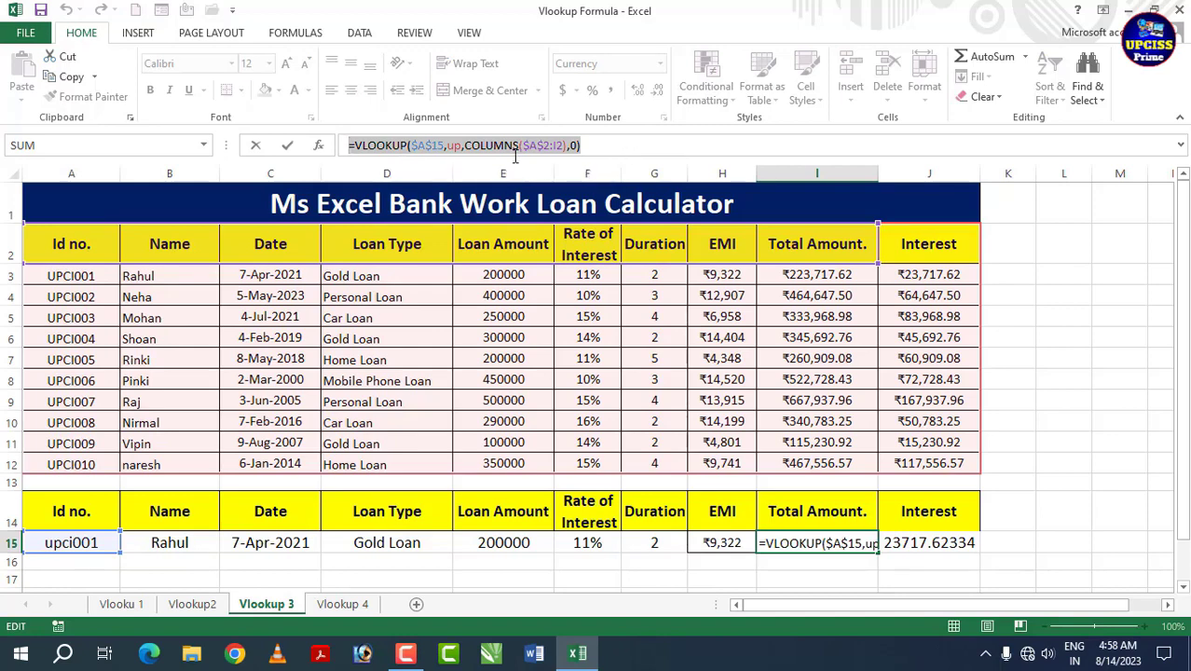
text(=)
click(557, 358)
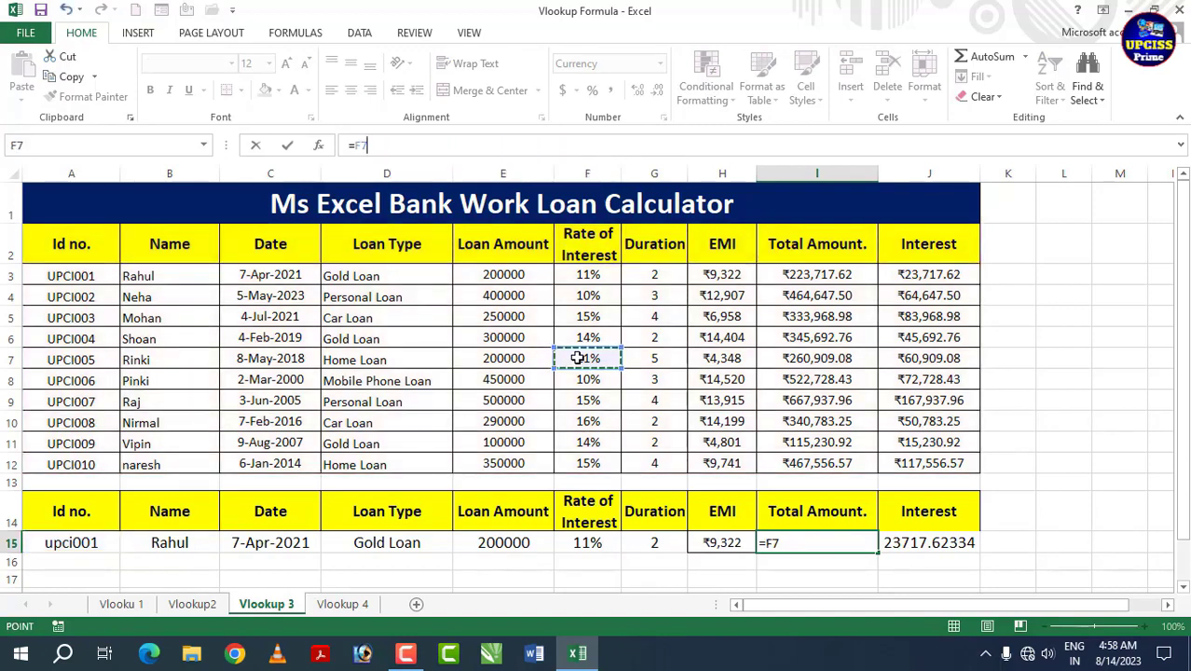
key(ctrl+z)
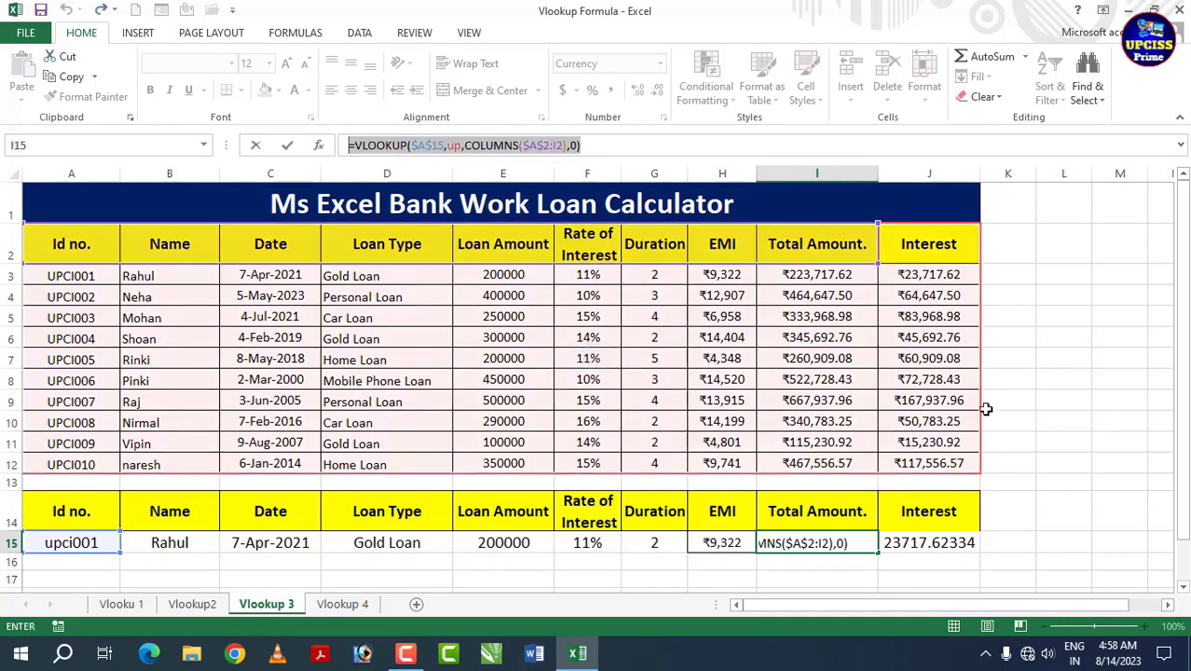
key(Return)
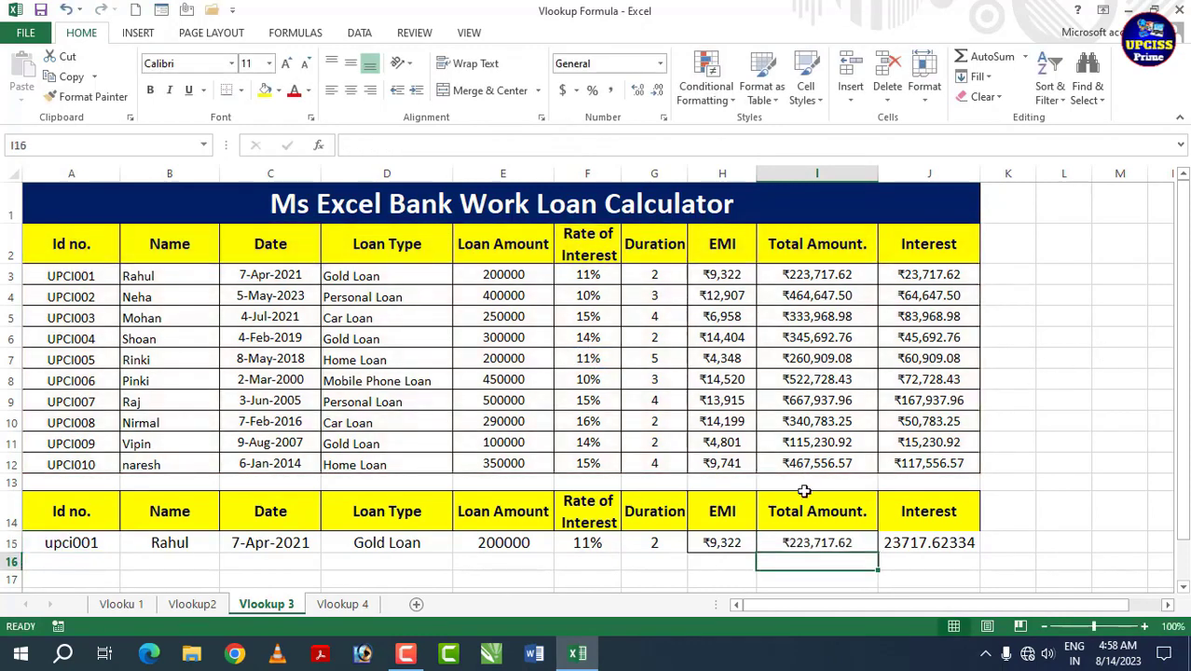
key(Left)
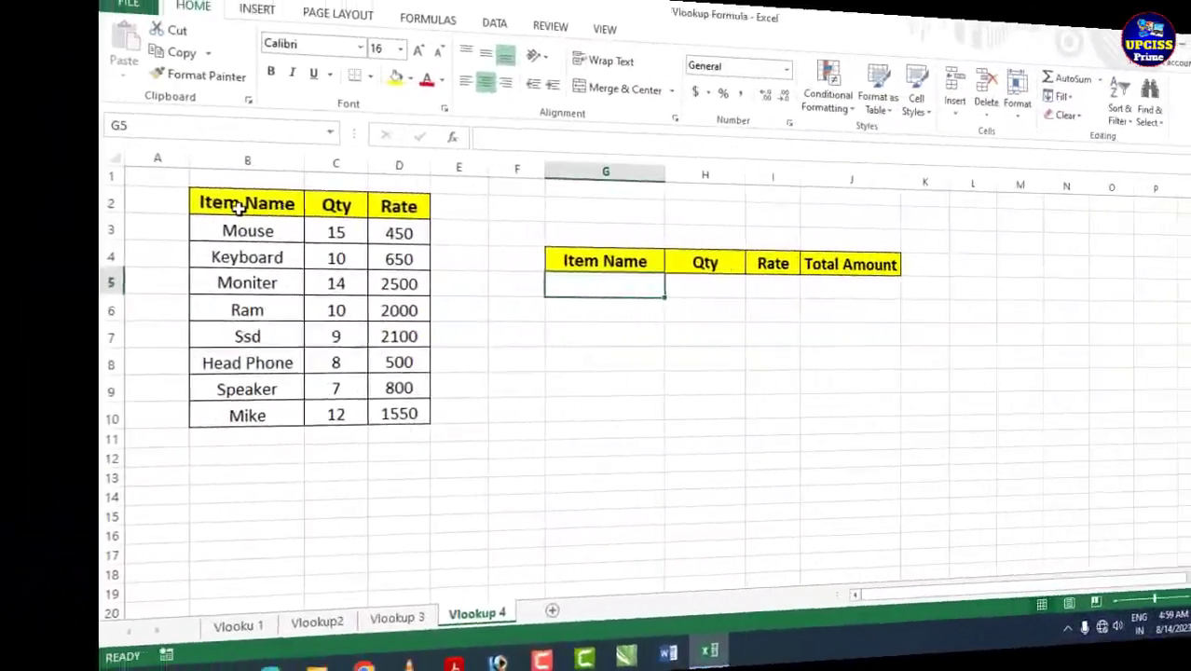
Examine the item table B2:D10 and the empty lookup row G5:J5 on the Vlookup 4 sheet.
drag(121, 213, 262, 399)
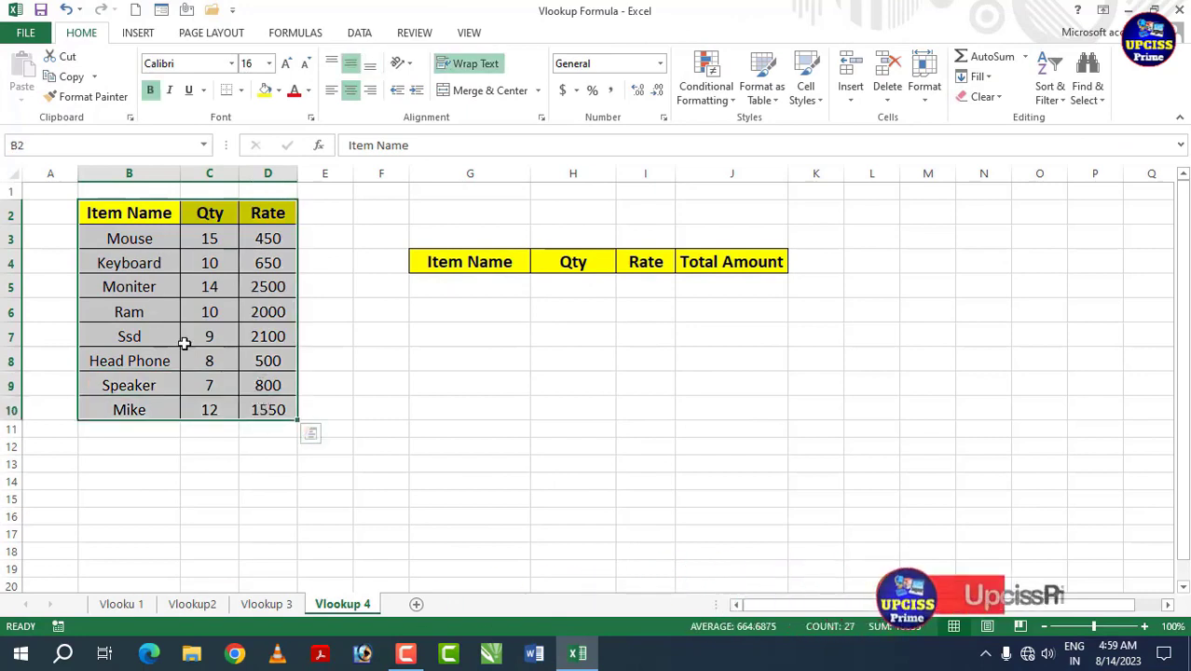
drag(121, 213, 282, 413)
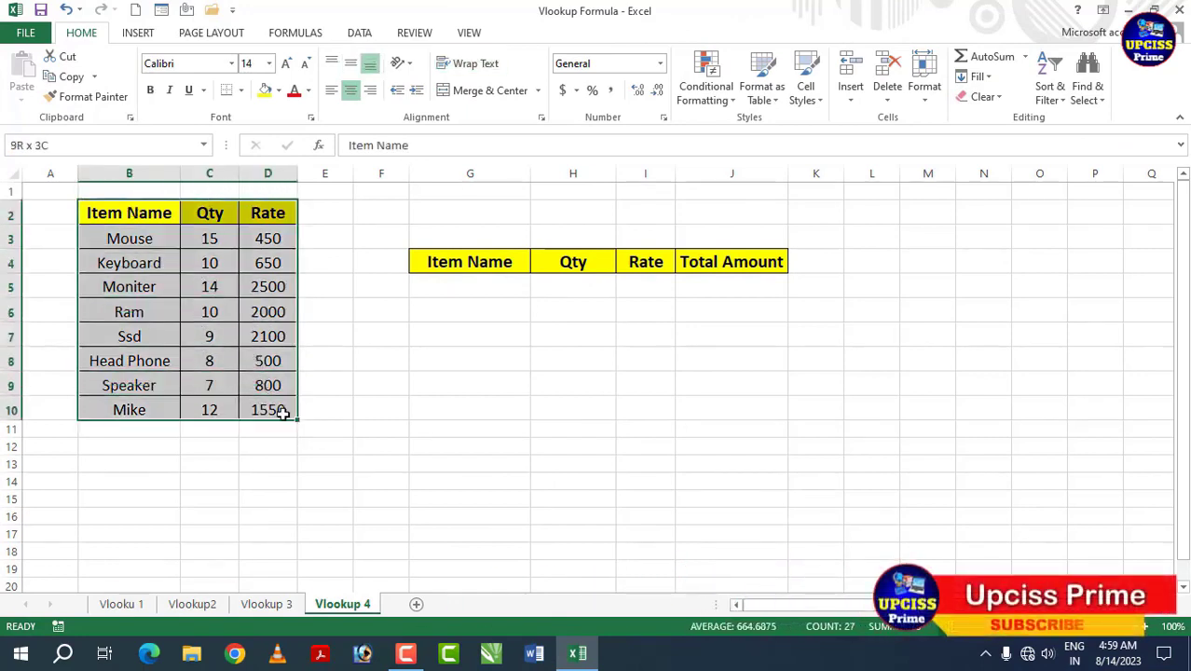
click(343, 364)
click(441, 286)
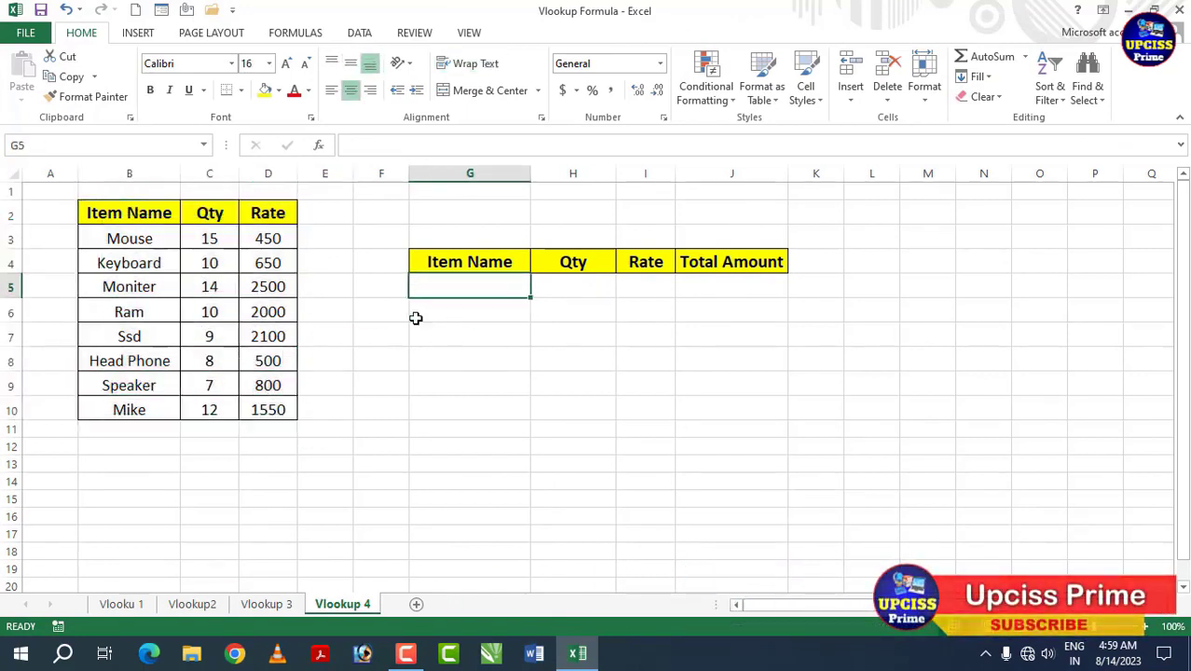
click(546, 281)
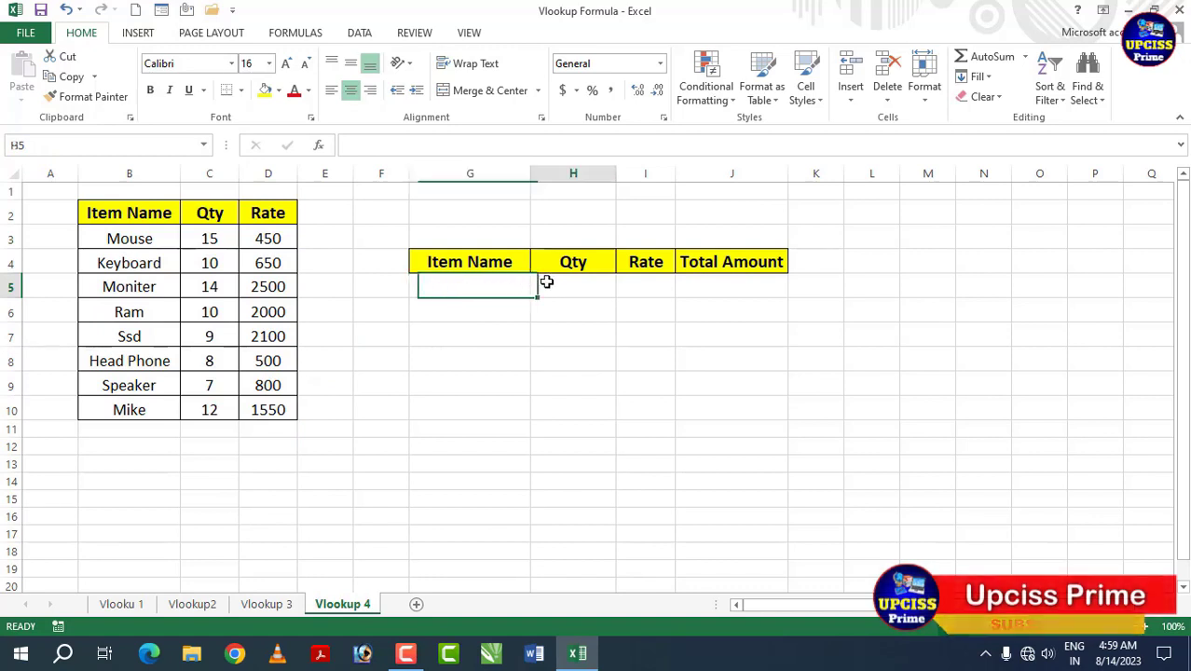
click(635, 284)
click(750, 283)
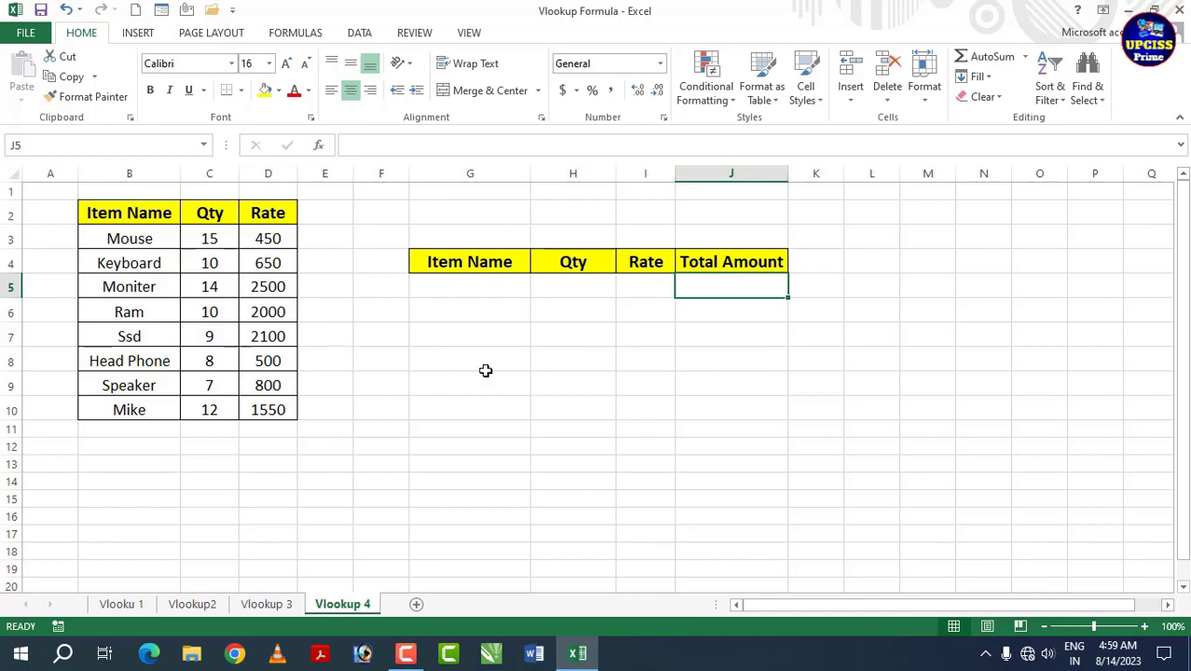
Enter =VLOOKUP(G5,B2:D10,2,0) in H5 to look up the item's quantity with an exact match.
click(600, 293)
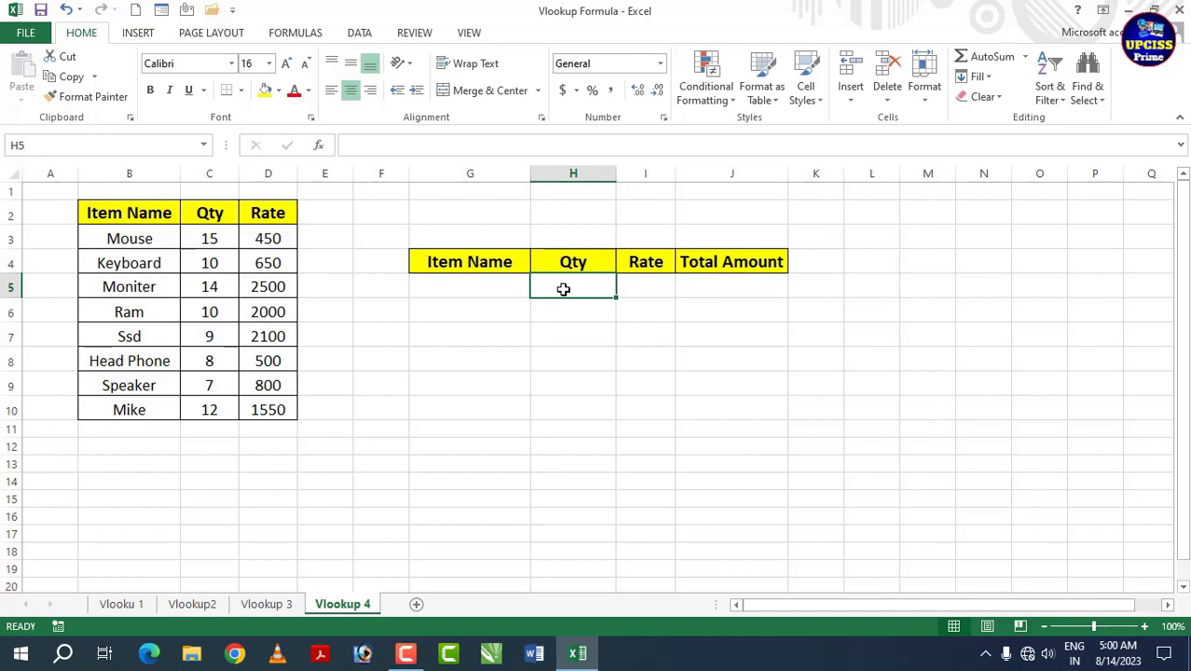
text(=vl)
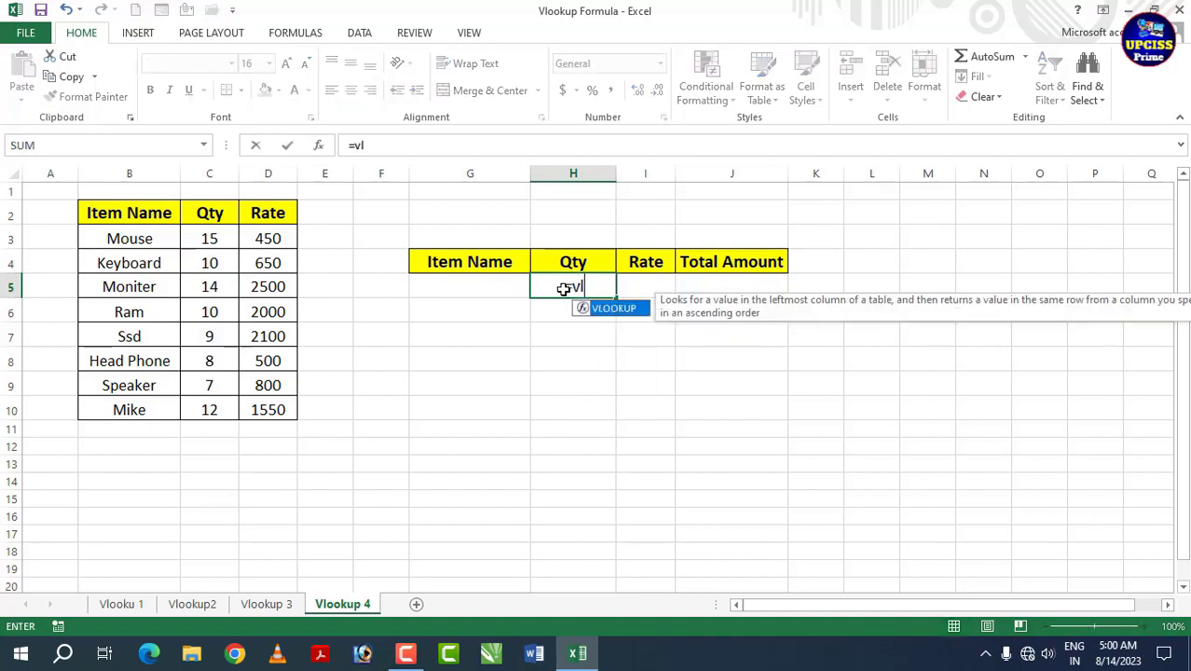
key(Tab)
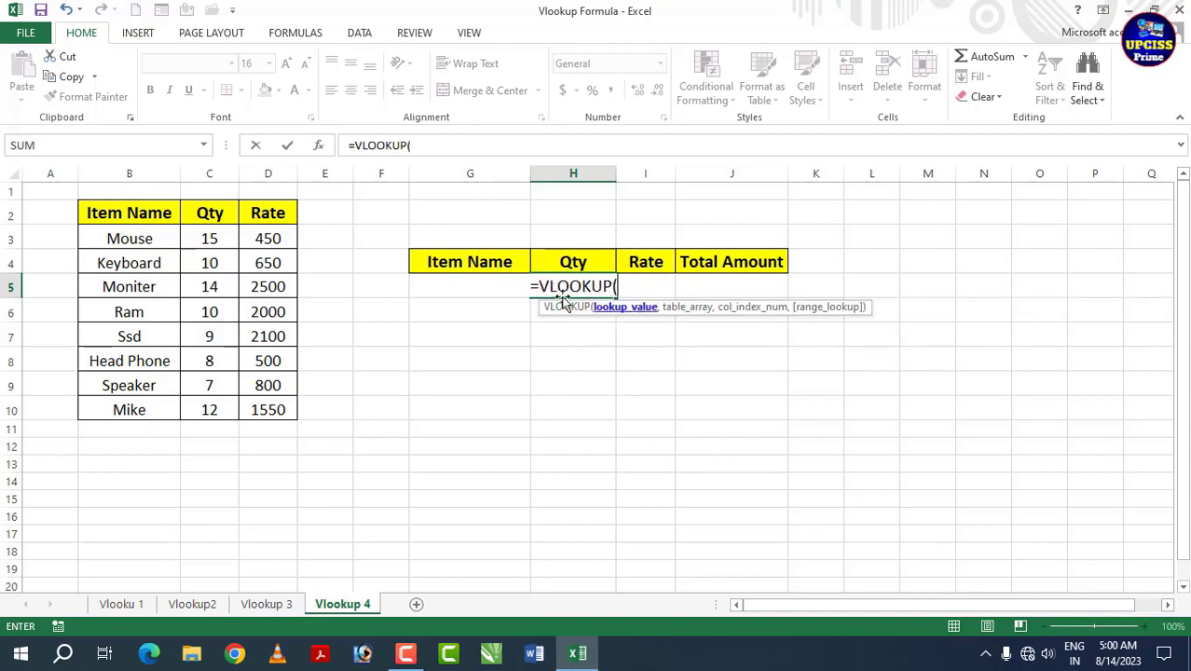
click(467, 288)
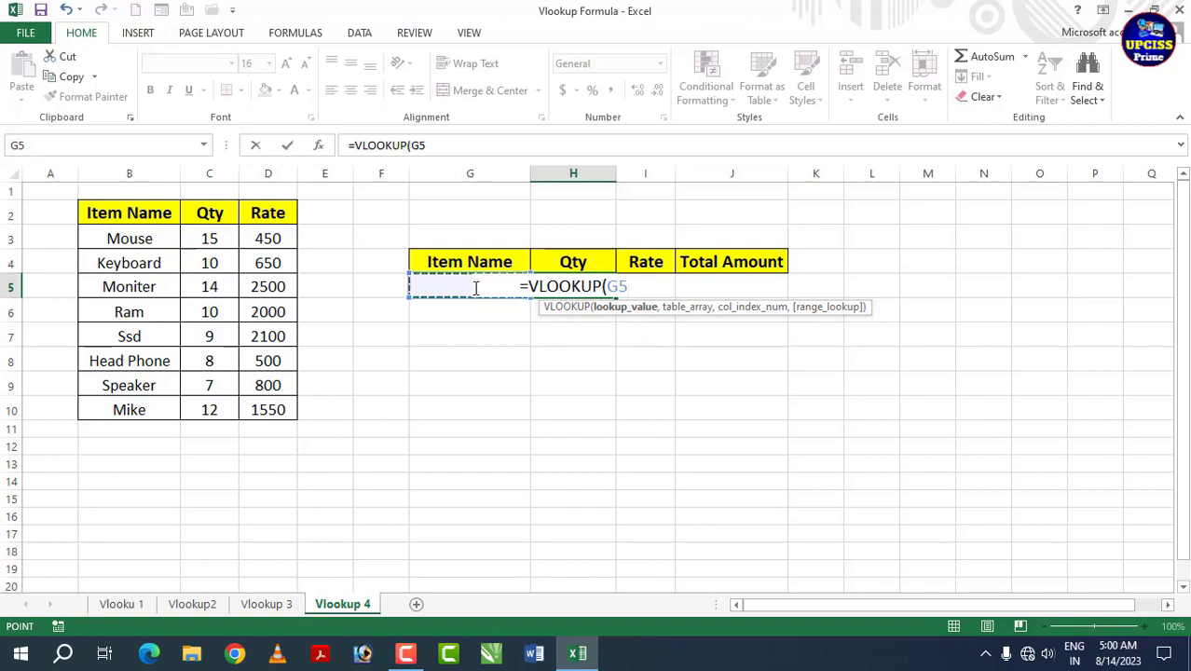
text(,)
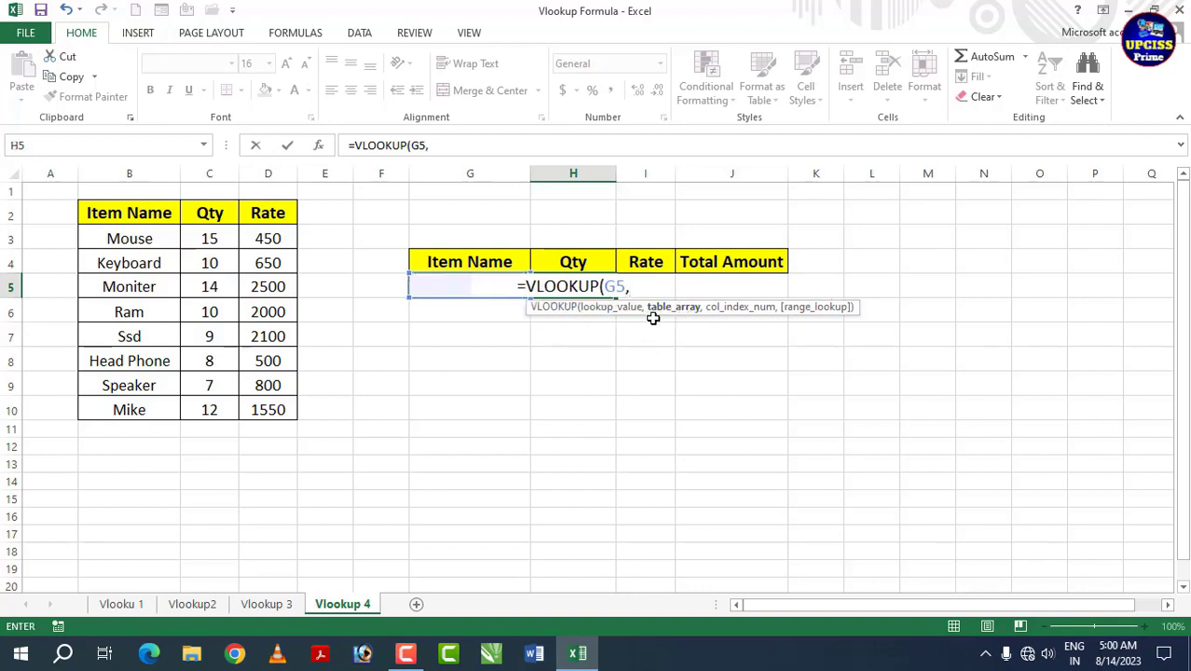
drag(134, 215, 272, 407)
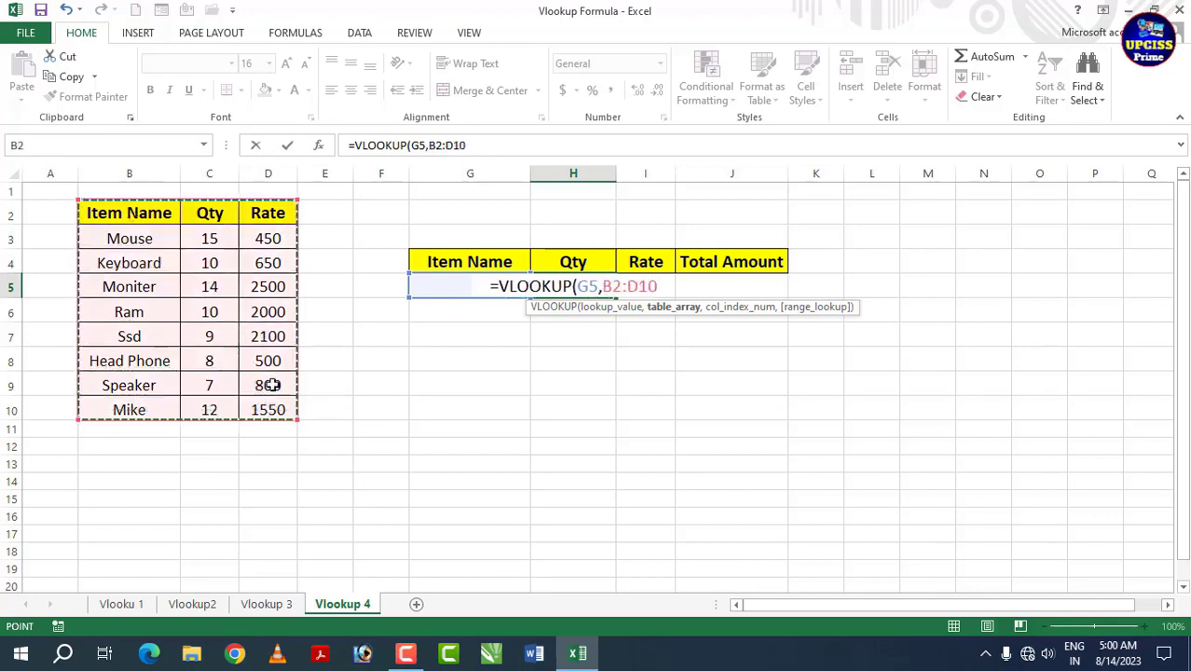
text(,)
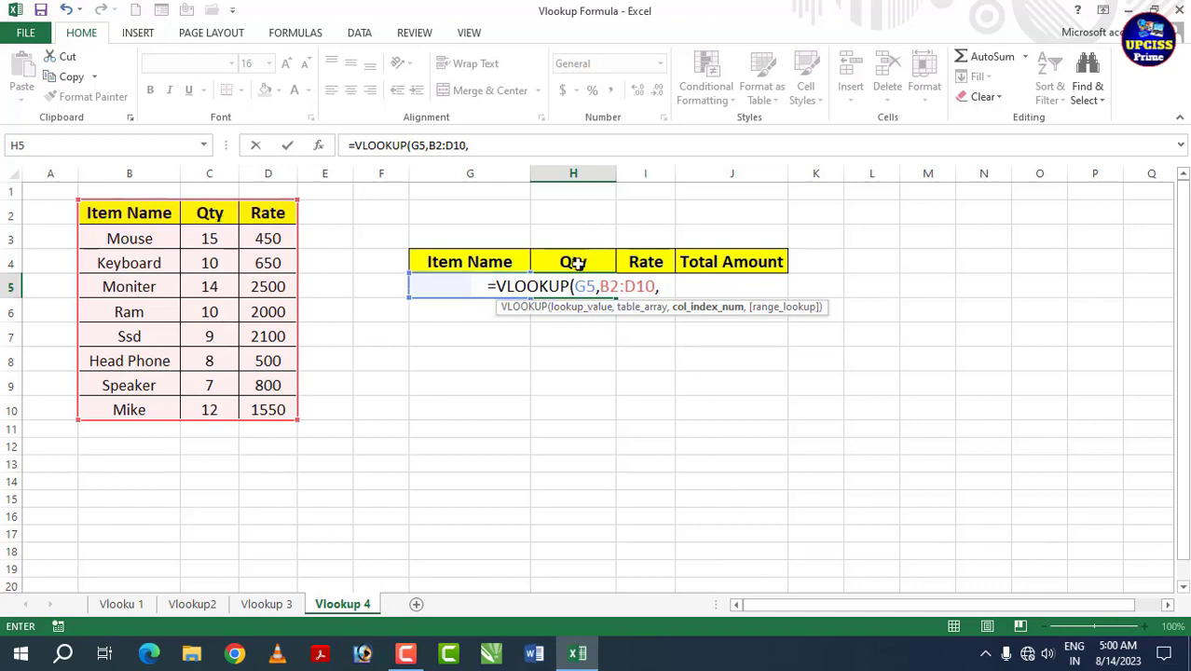
text(2)
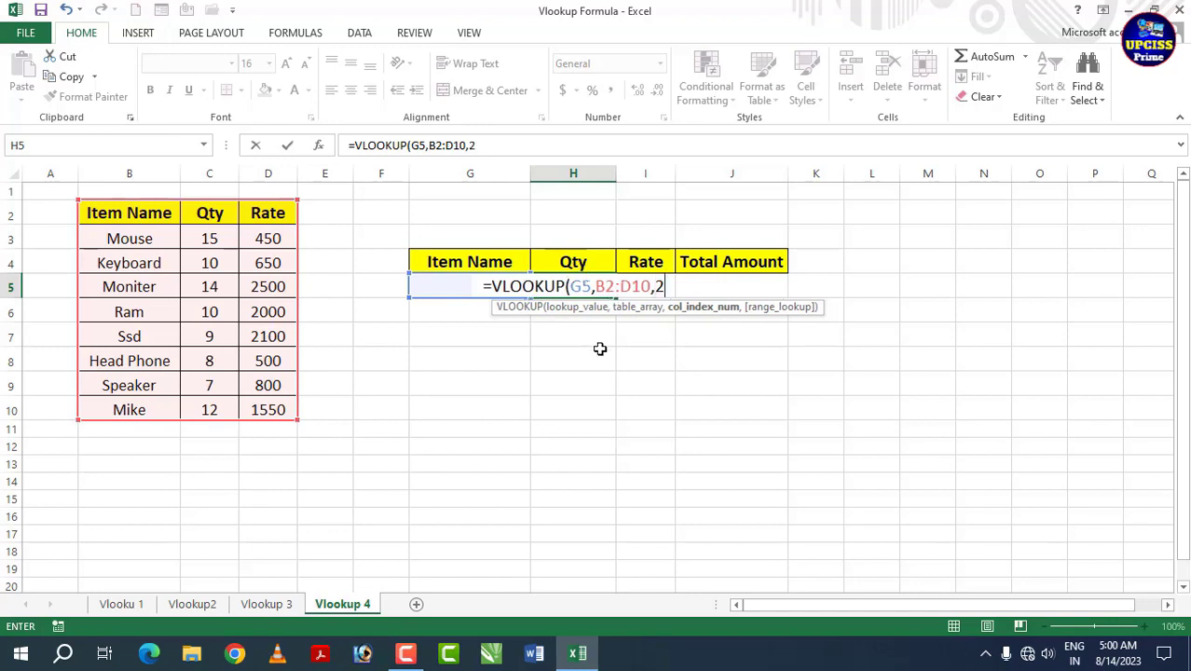
text(,)
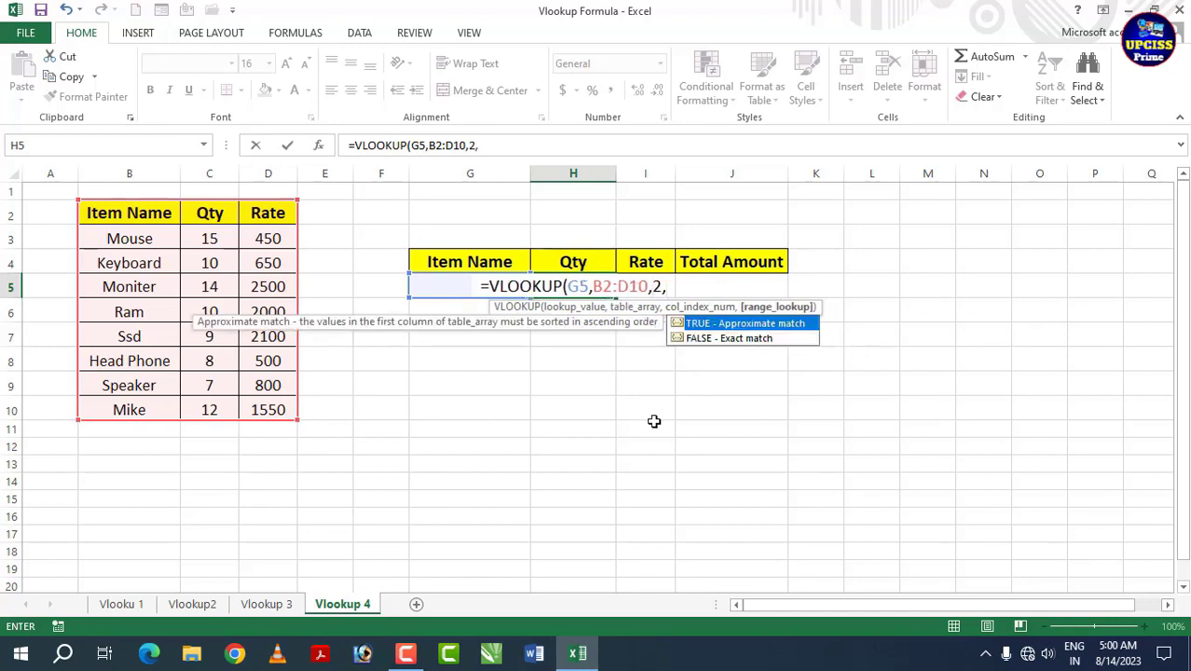
text(0)
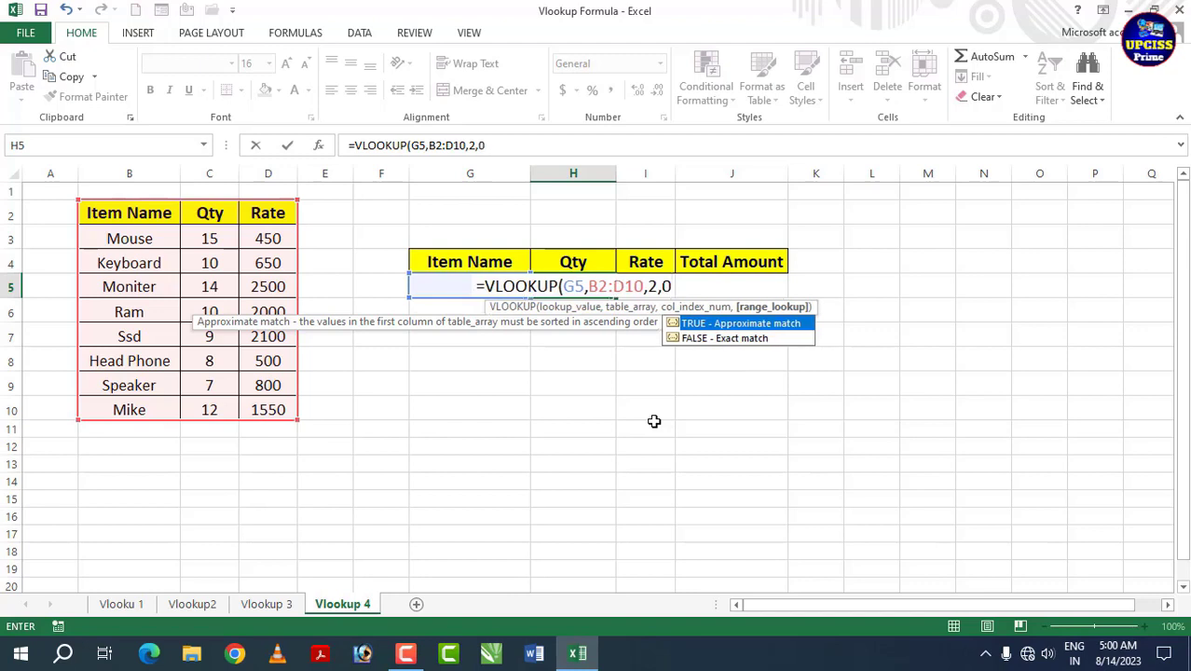
text())
key(Return)
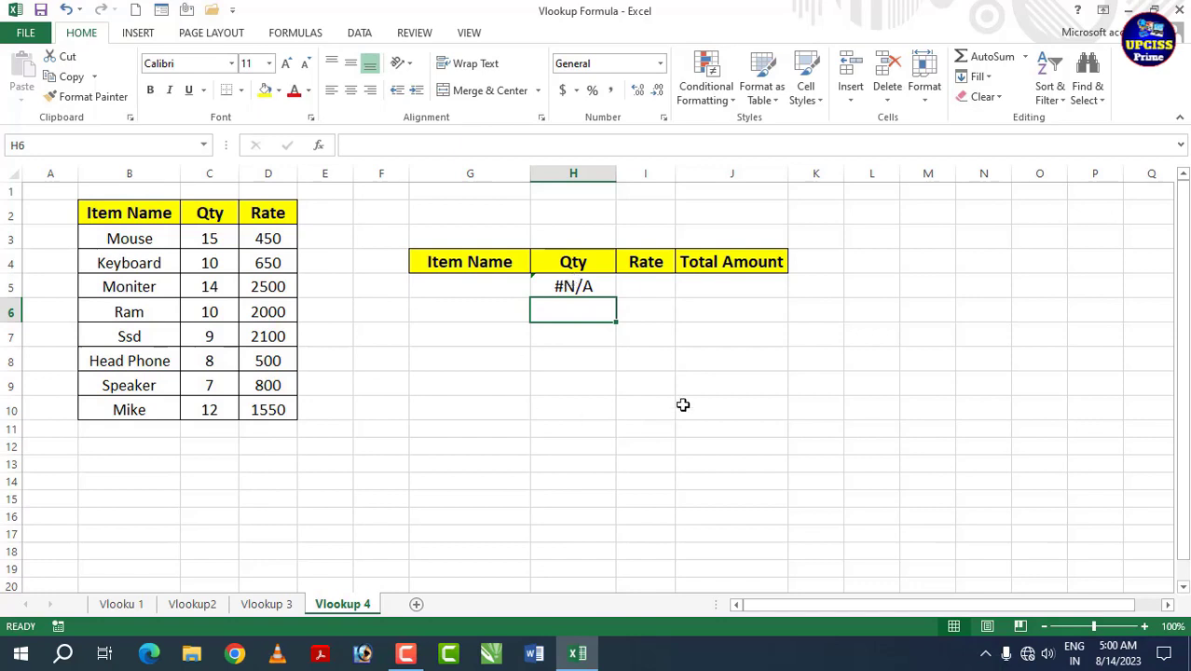
Enter =VLOOKUP(G5,B2:D10,3,0) in I5 to look up the item's rate with an exact match.
click(661, 288)
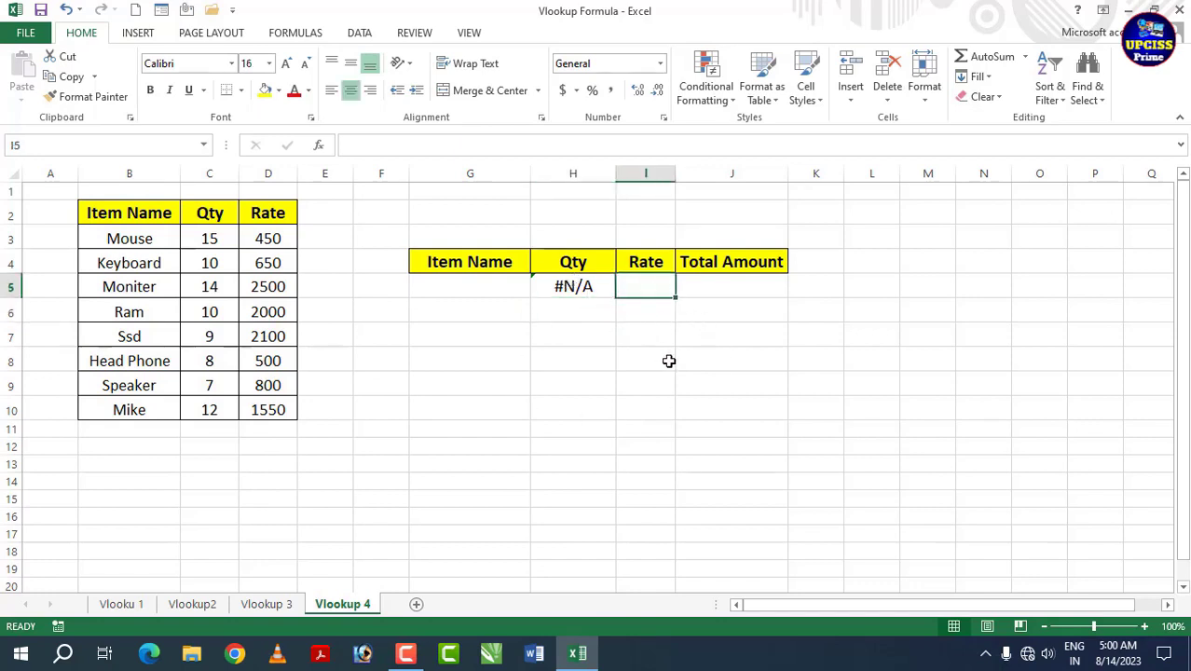
text(=vl)
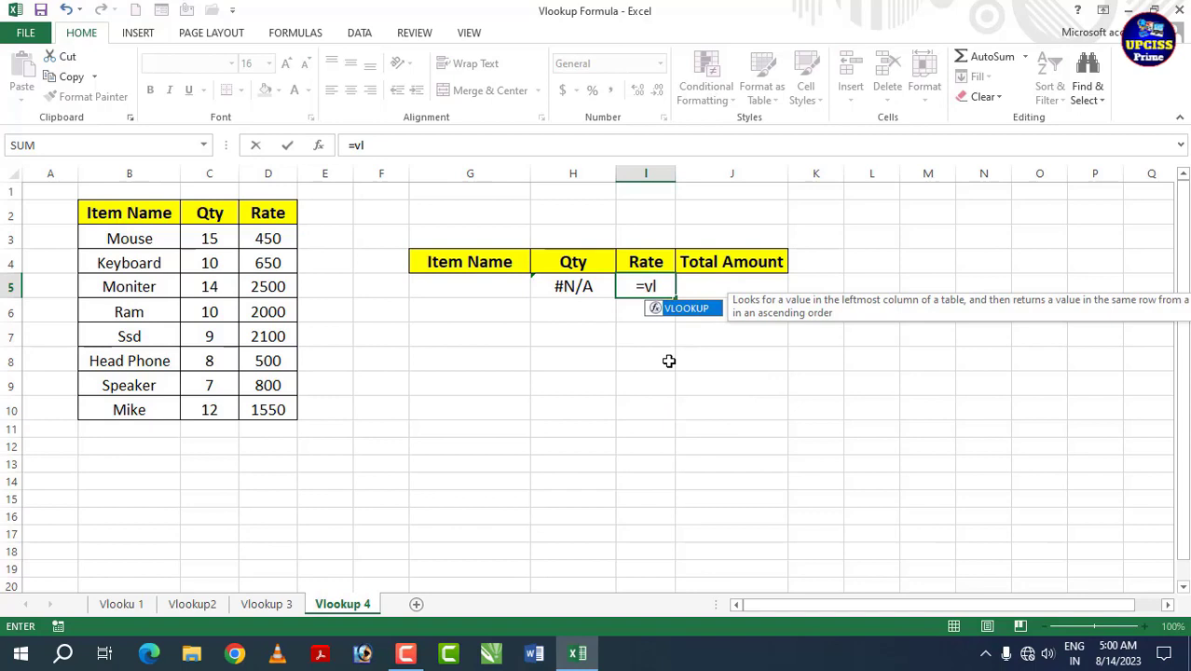
key(Tab)
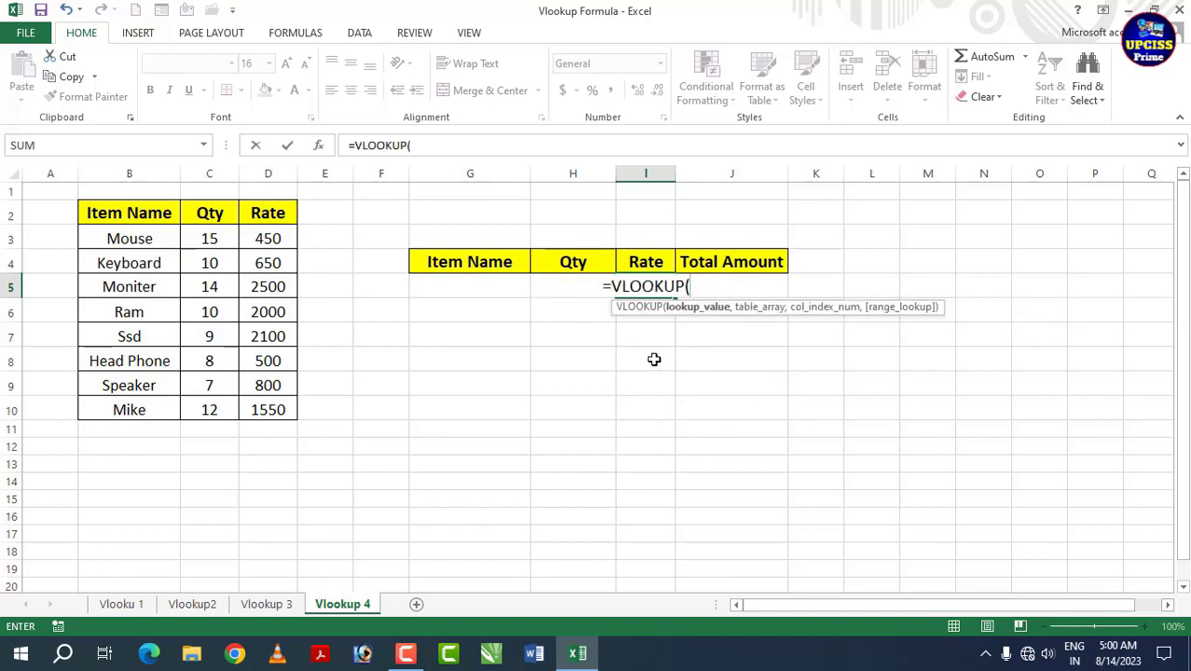
click(485, 289)
text(,)
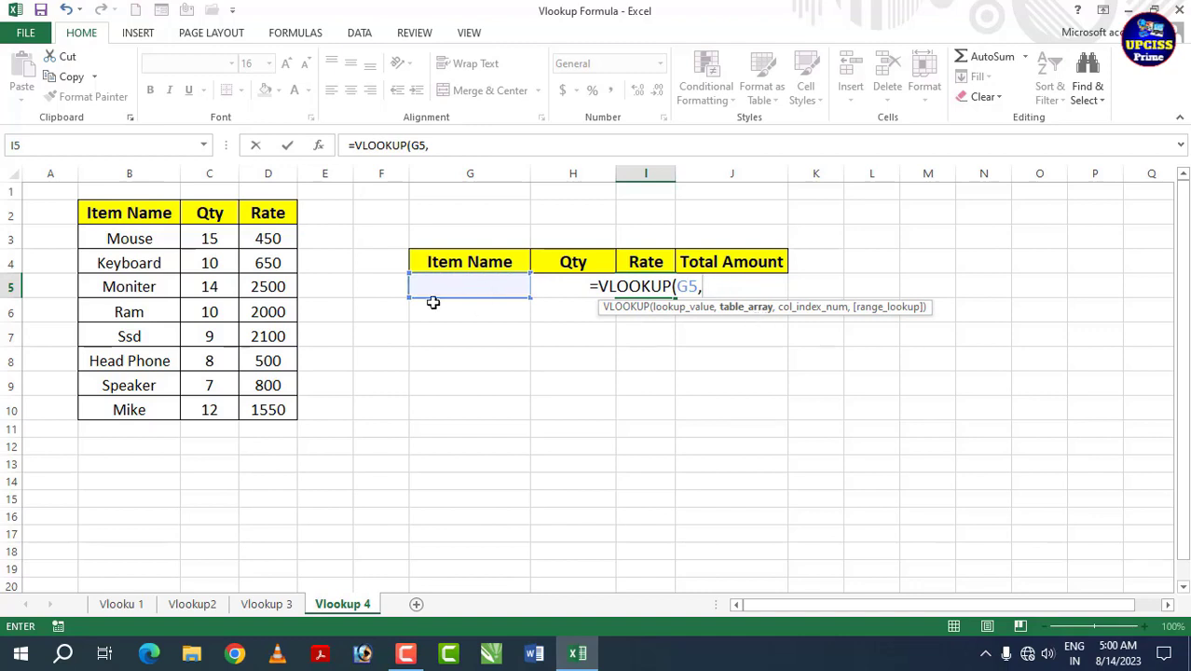
drag(164, 207, 270, 385)
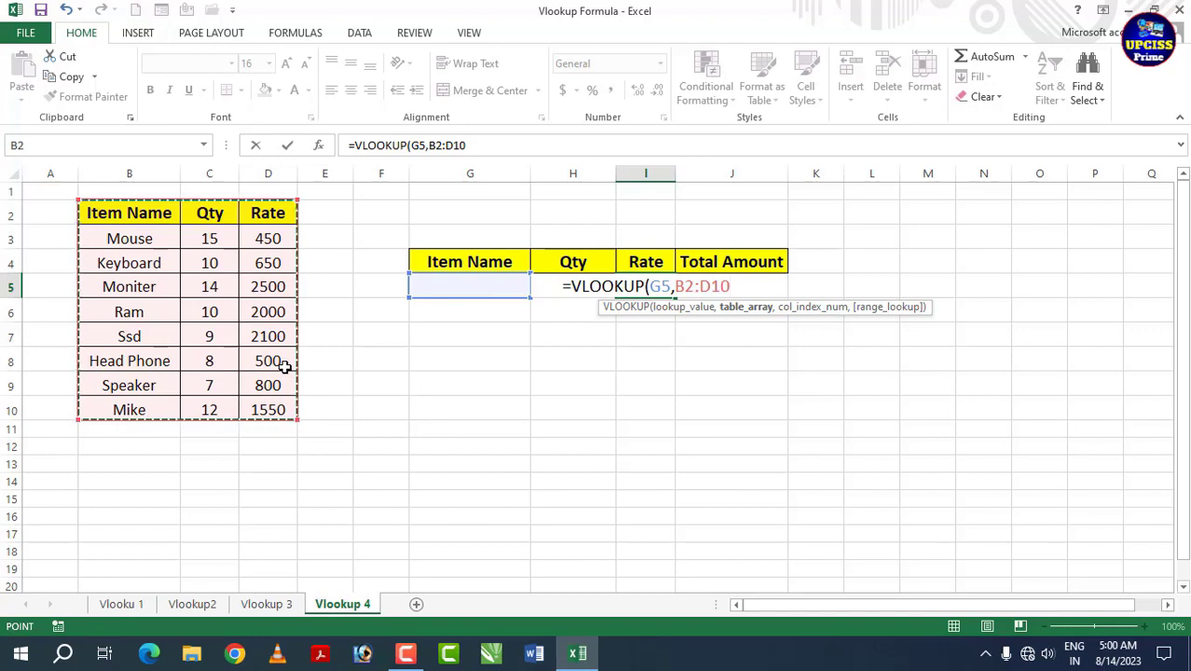
text(,)
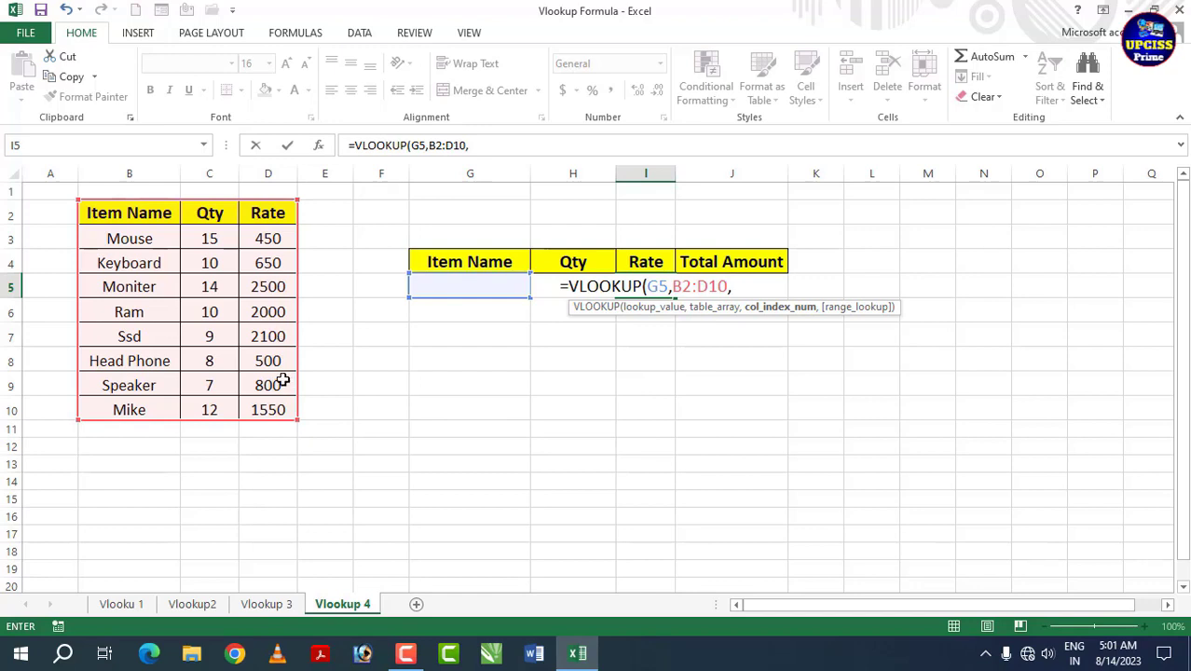
text(3,)
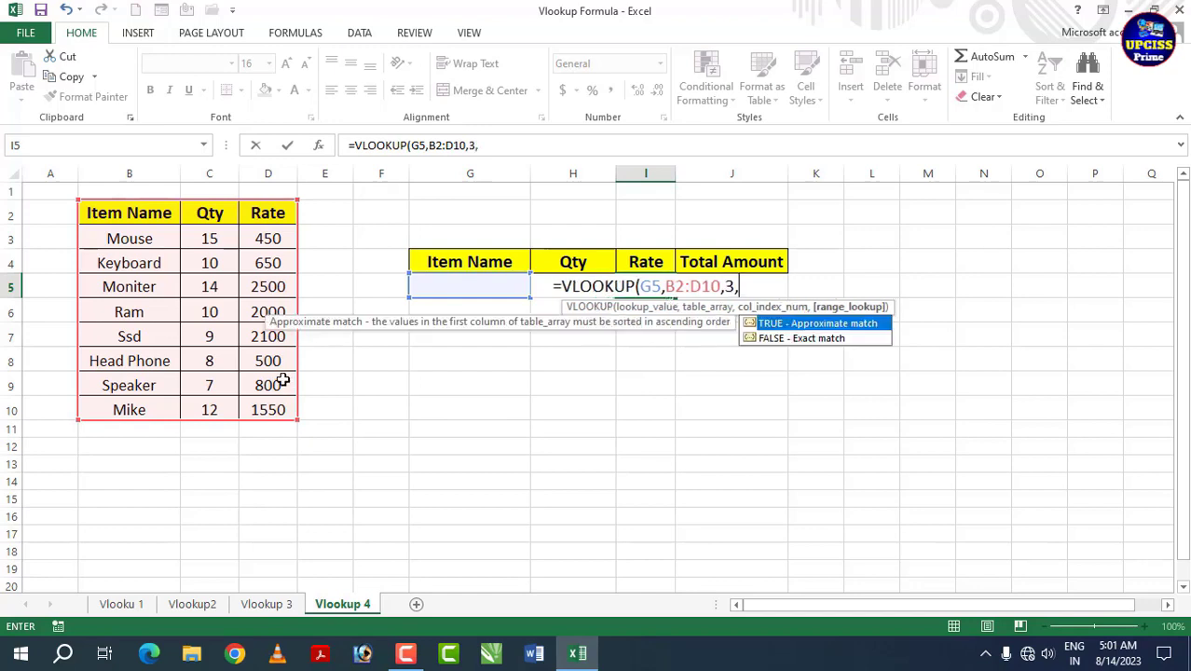
text(0)
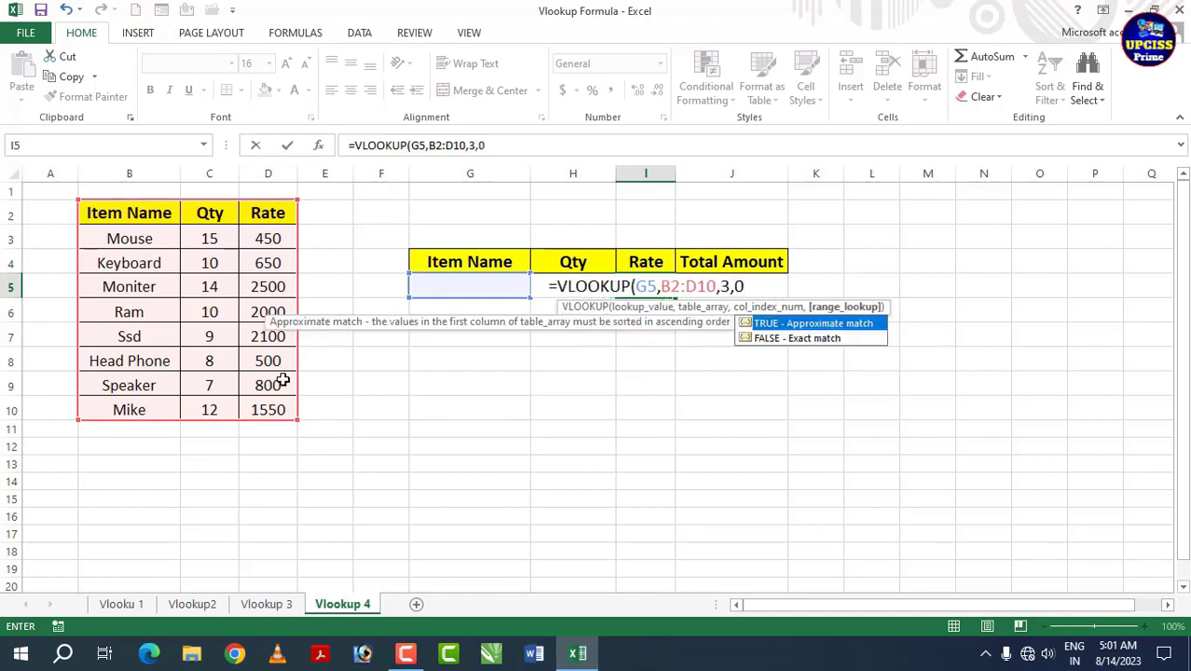
text())
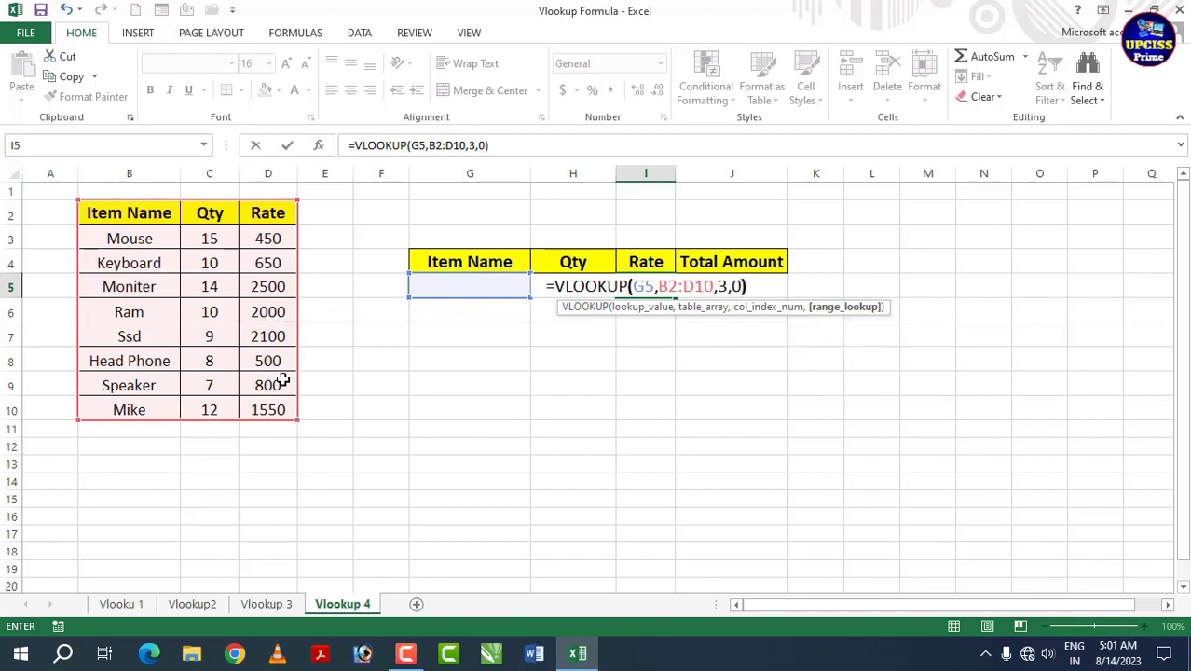
key(Return)
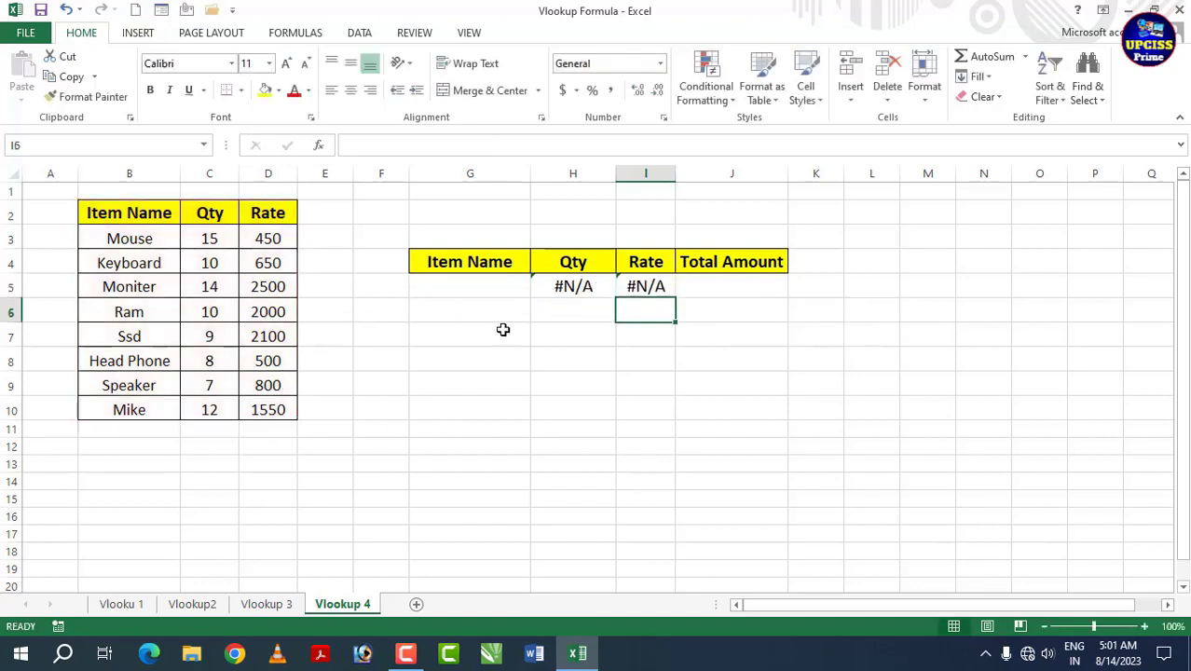
Calculate the total amount in J5 by multiplying quantity by rate with =H5*I5.
click(719, 287)
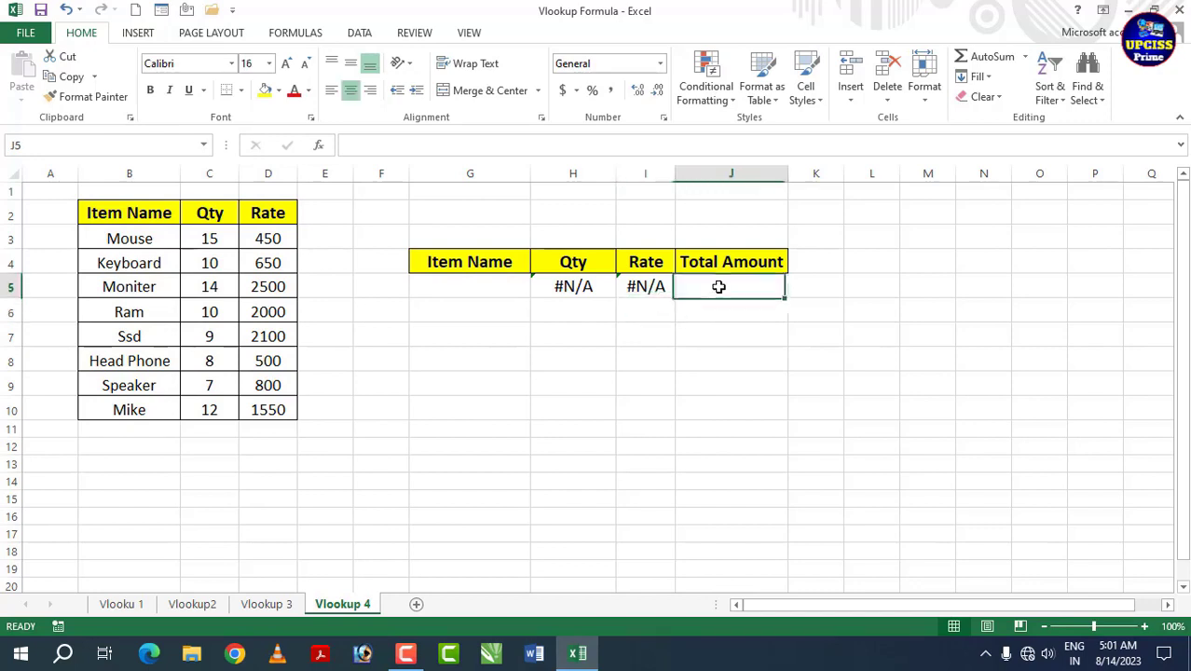
text(=)
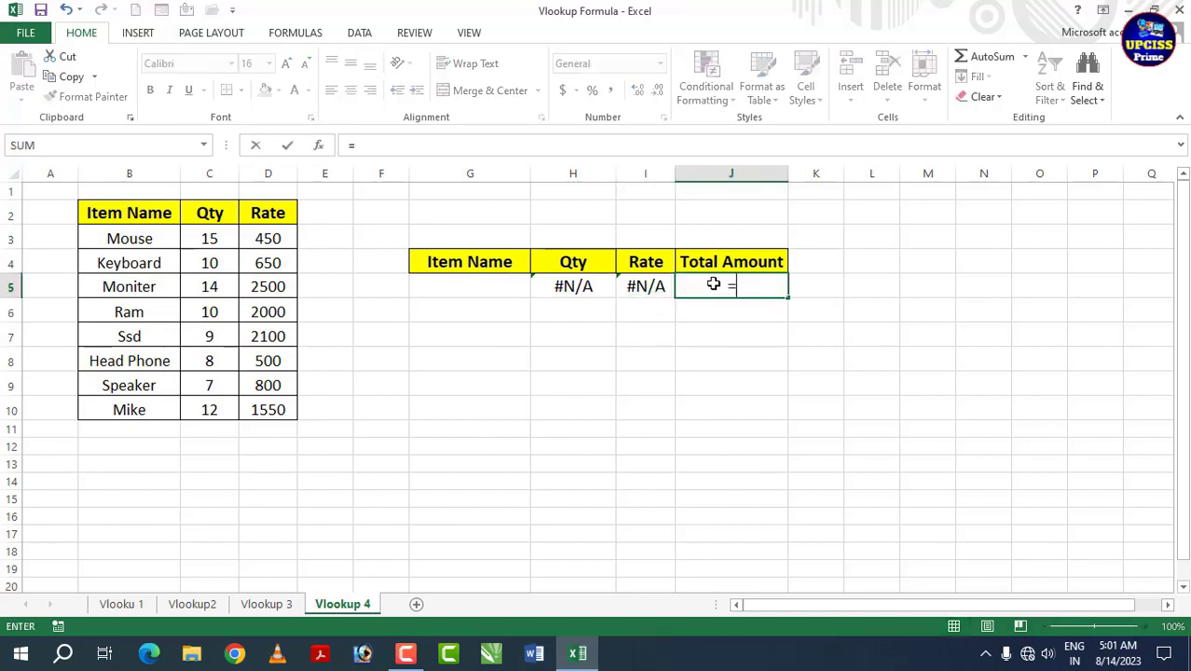
click(572, 285)
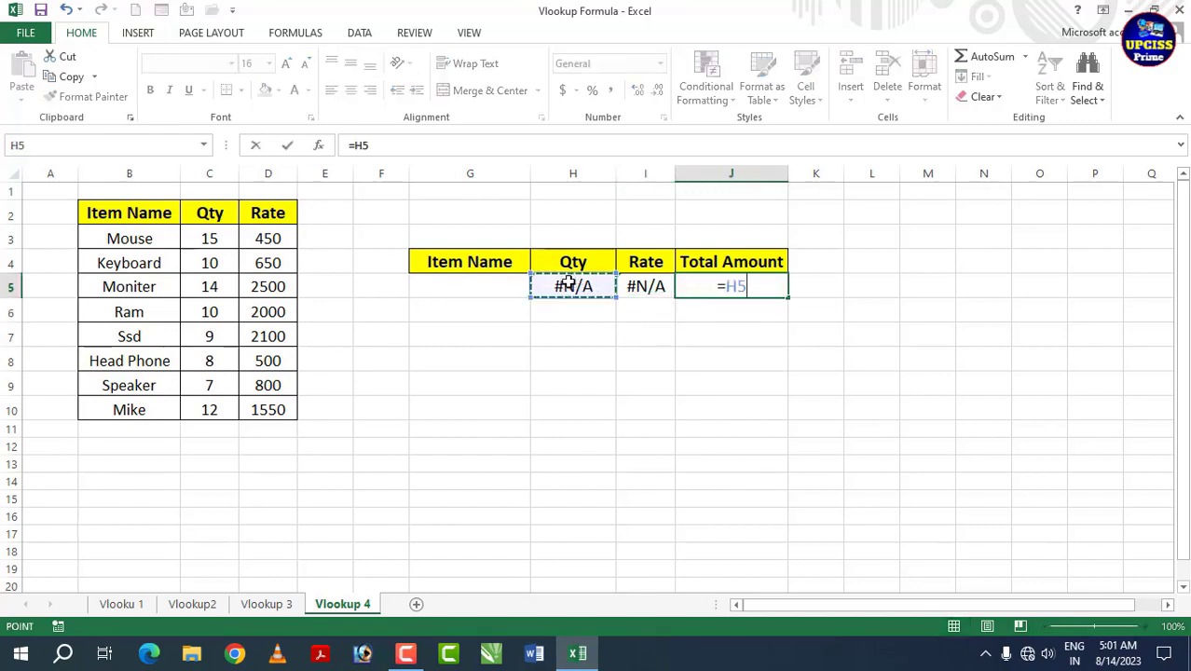
text(*)
click(643, 290)
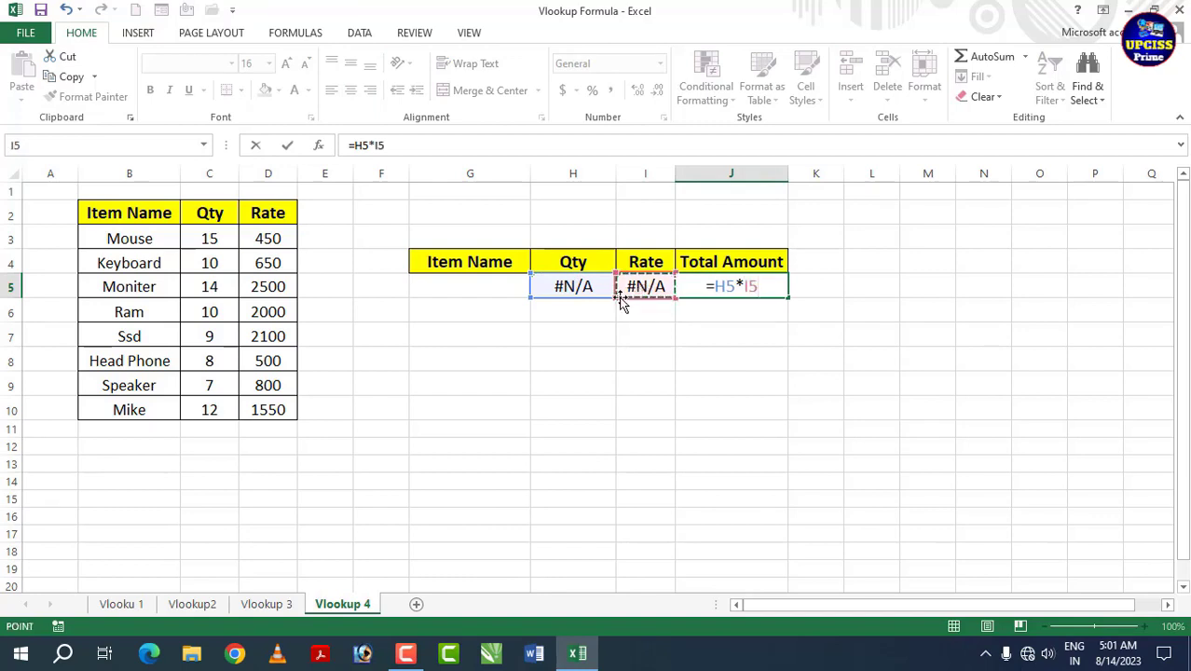
key(Return)
Test the lookup row with the item name keyboard in G5 and compare the results with the item table.
click(440, 285)
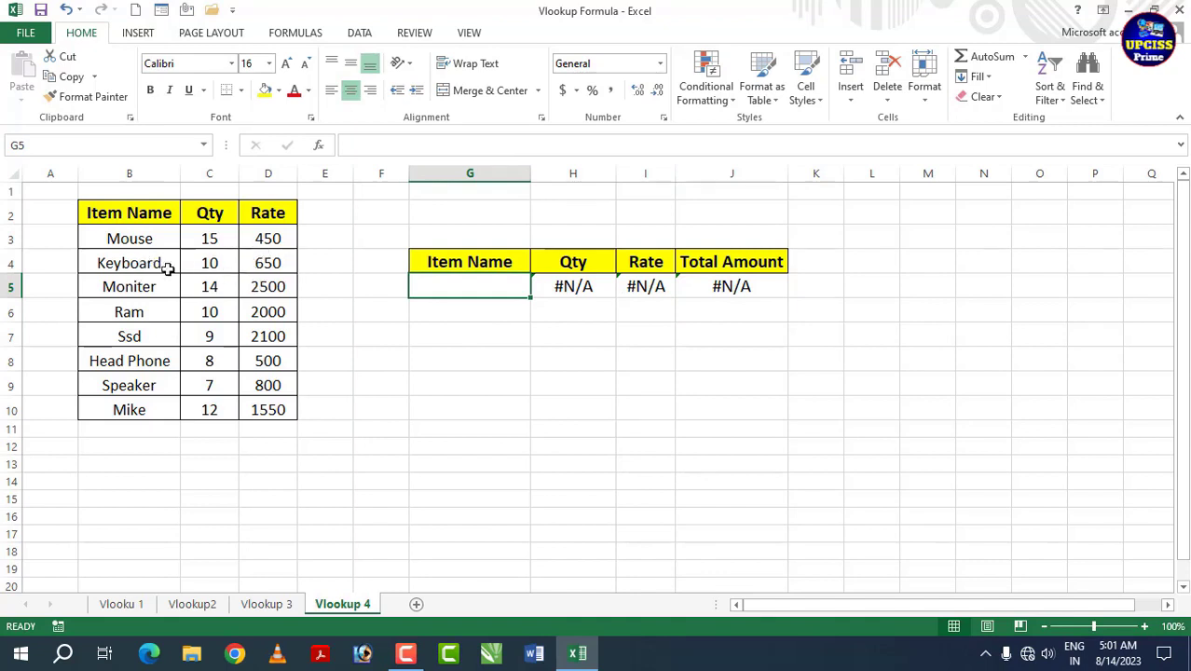
text(ke)
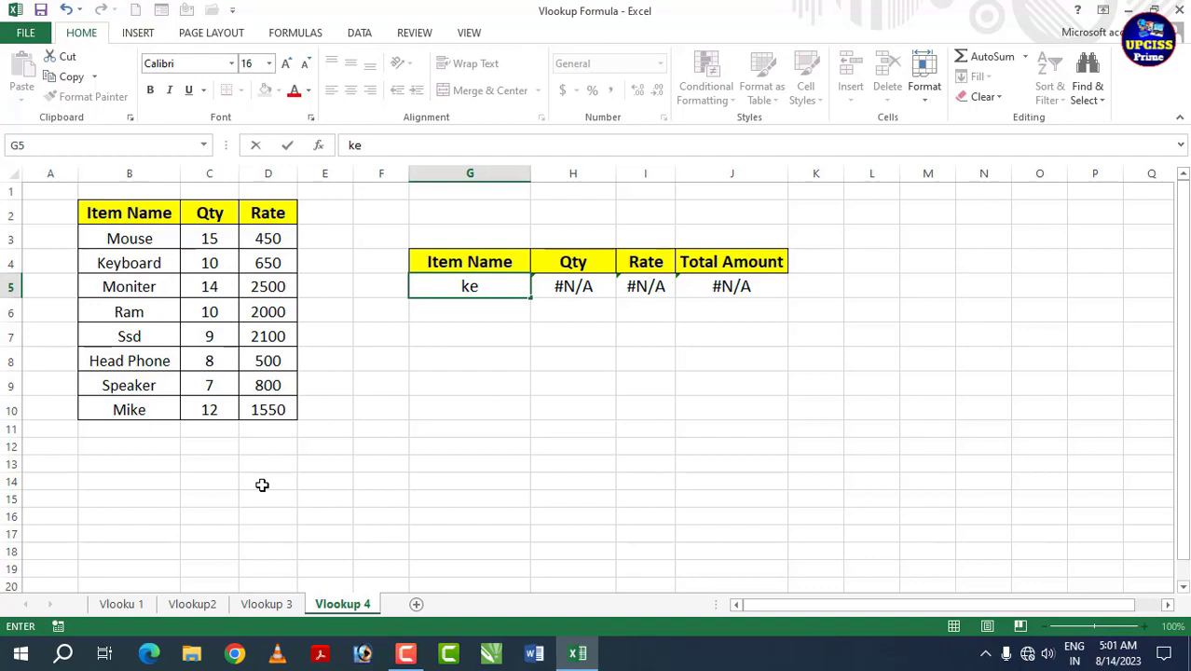
text(yboard)
key(Return)
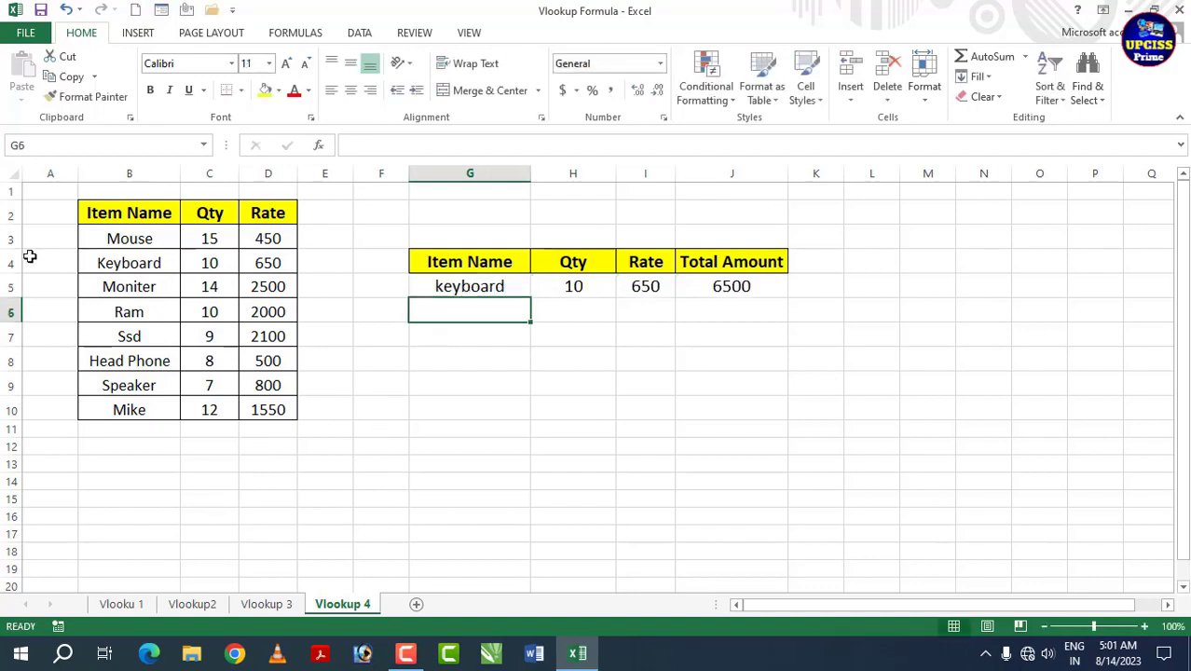
click(210, 265)
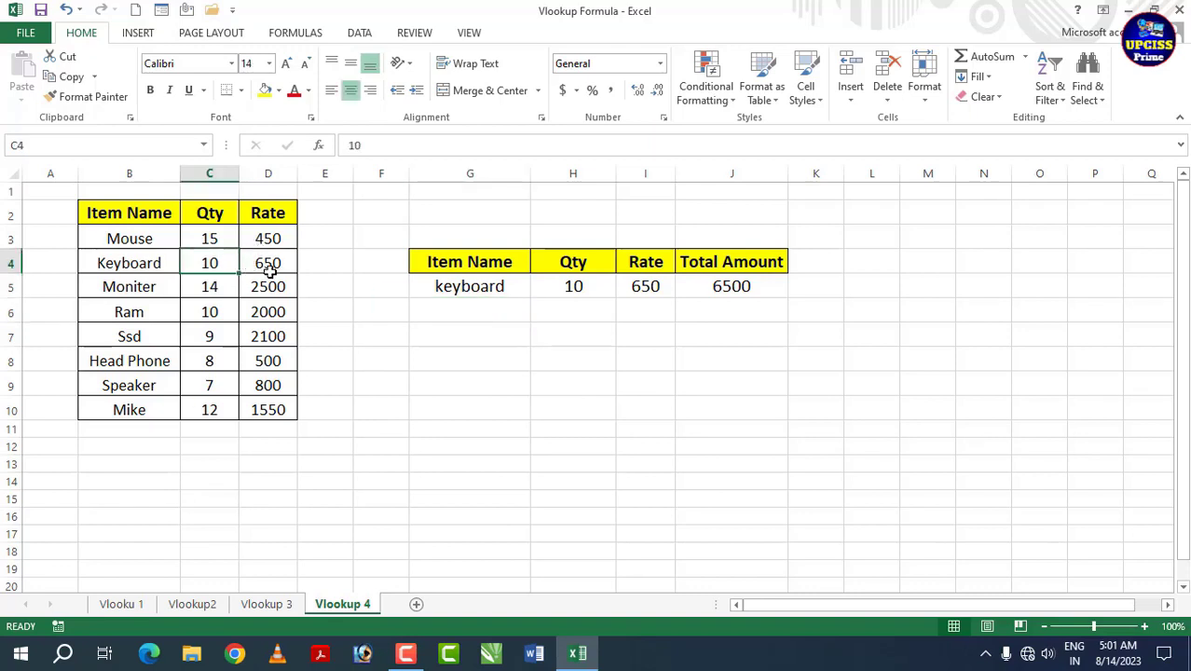
click(268, 263)
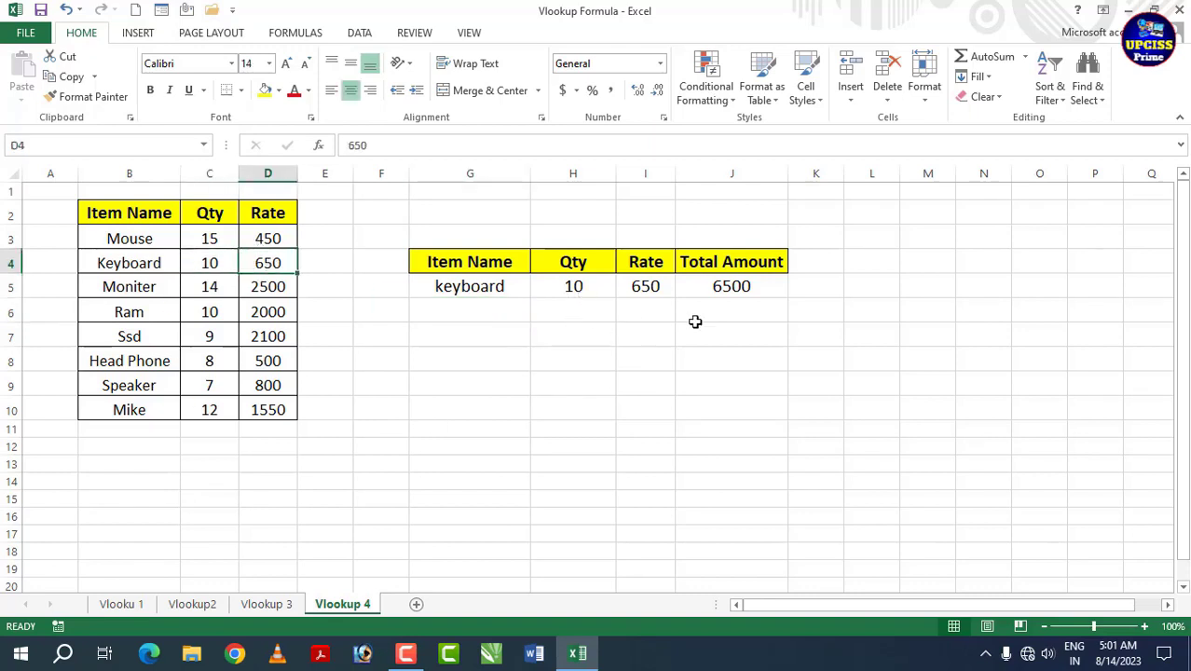
click(740, 292)
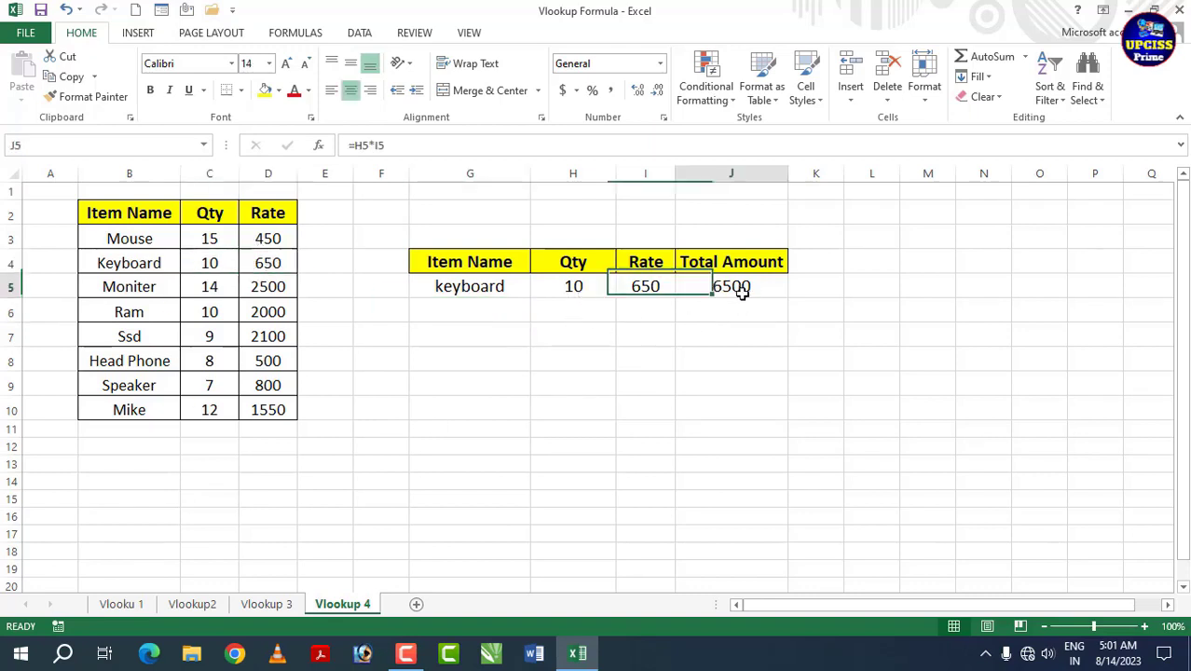
Change the item name in G5 to ssd and check the looked-up row G5:J5.
click(456, 287)
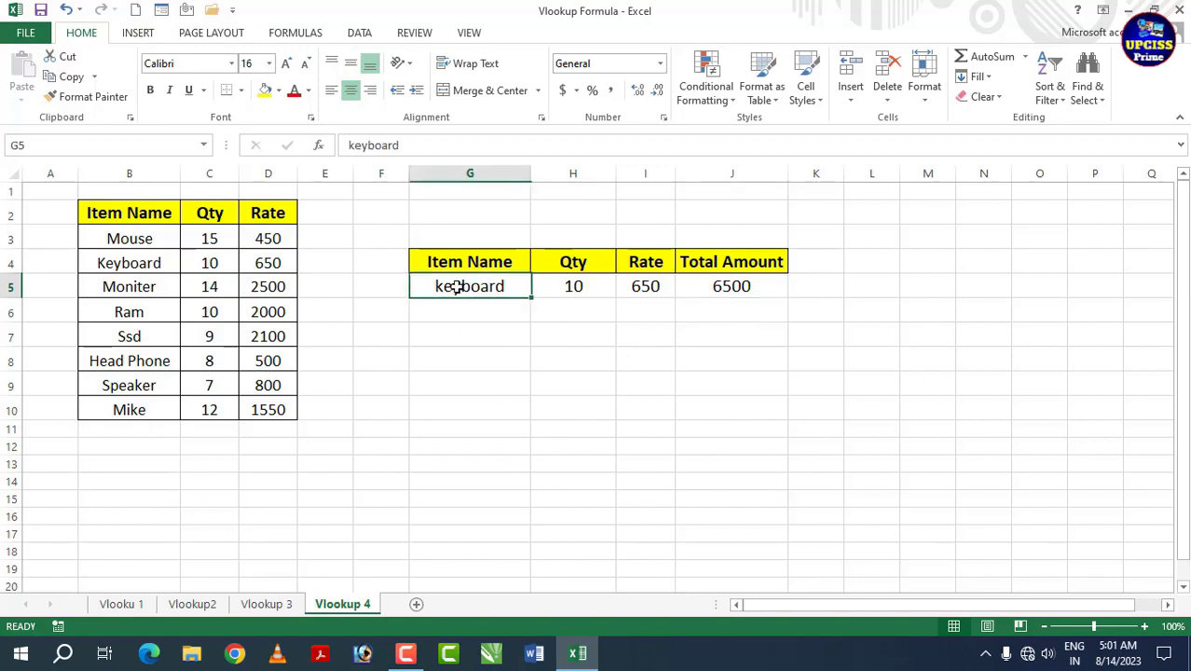
text(ssd)
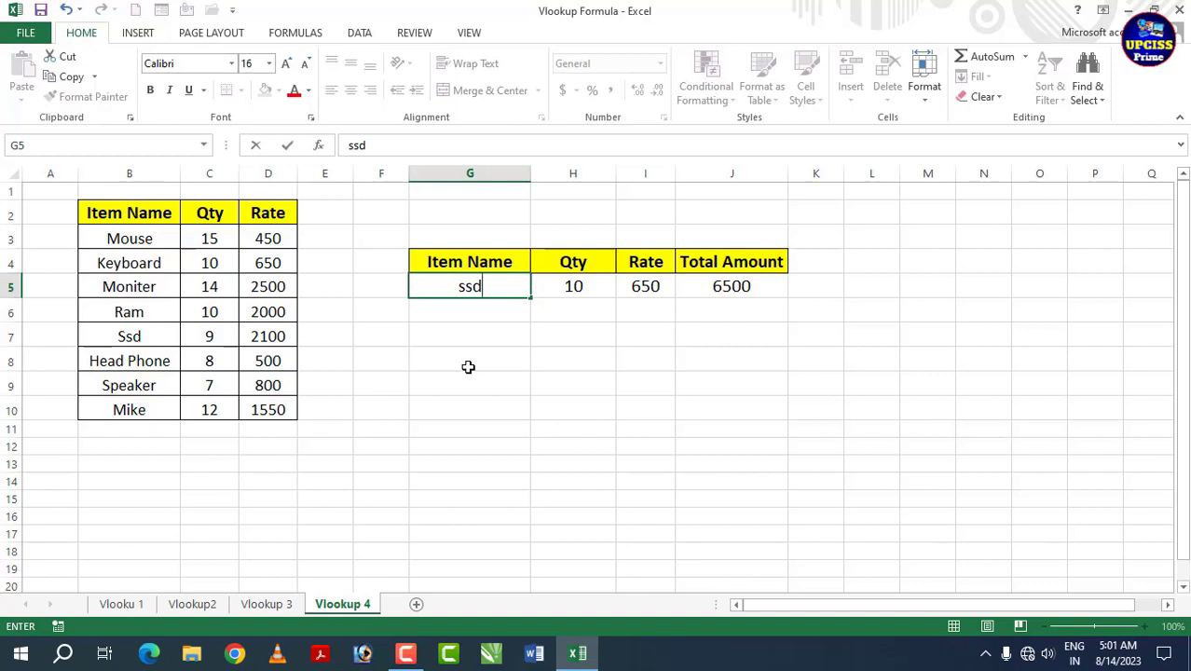
key(Return)
drag(467, 289, 723, 287)
click(636, 328)
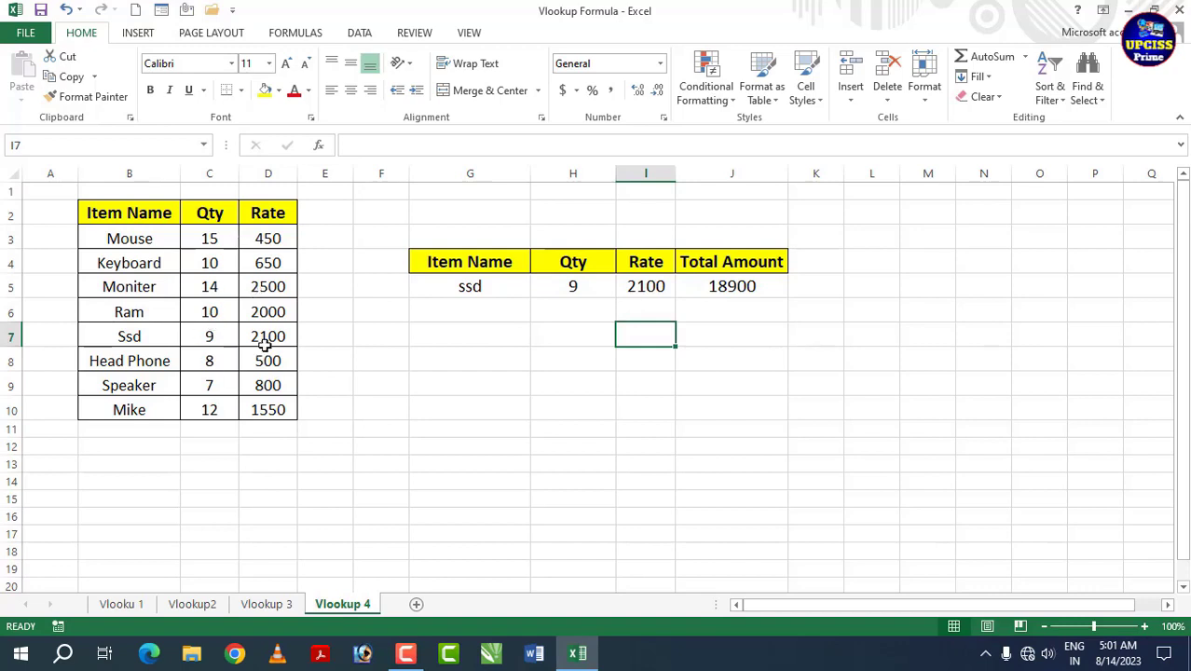
Set the item name in G5 to mike to look up its quantity, rate and total amount.
click(469, 294)
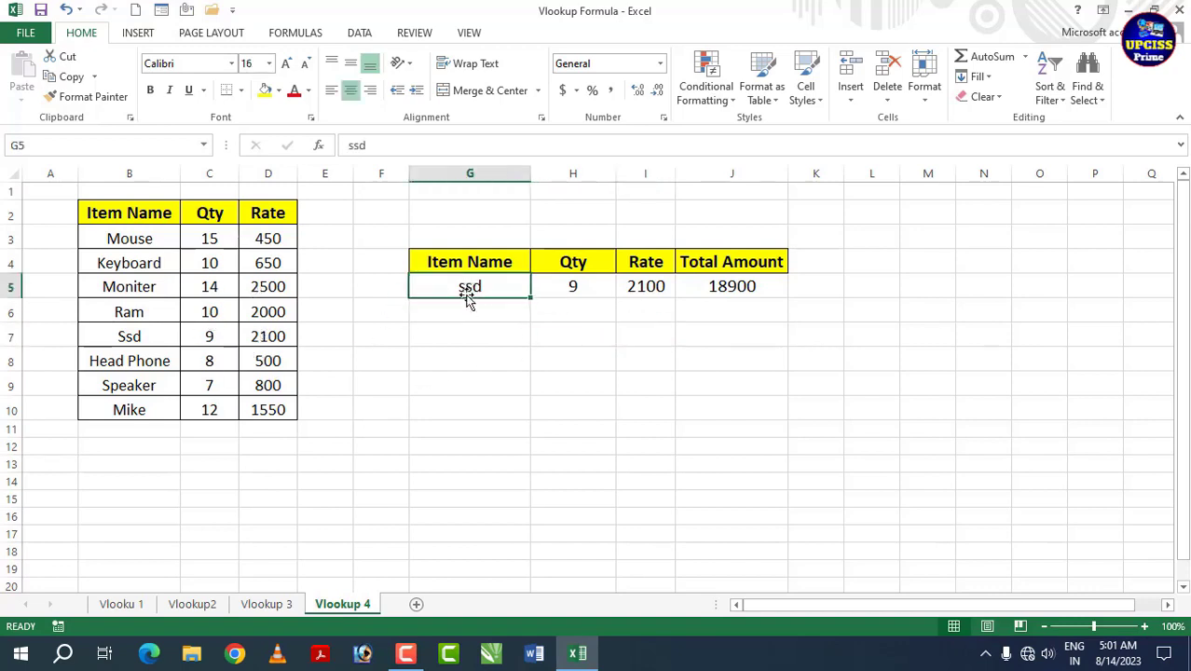
text(mike)
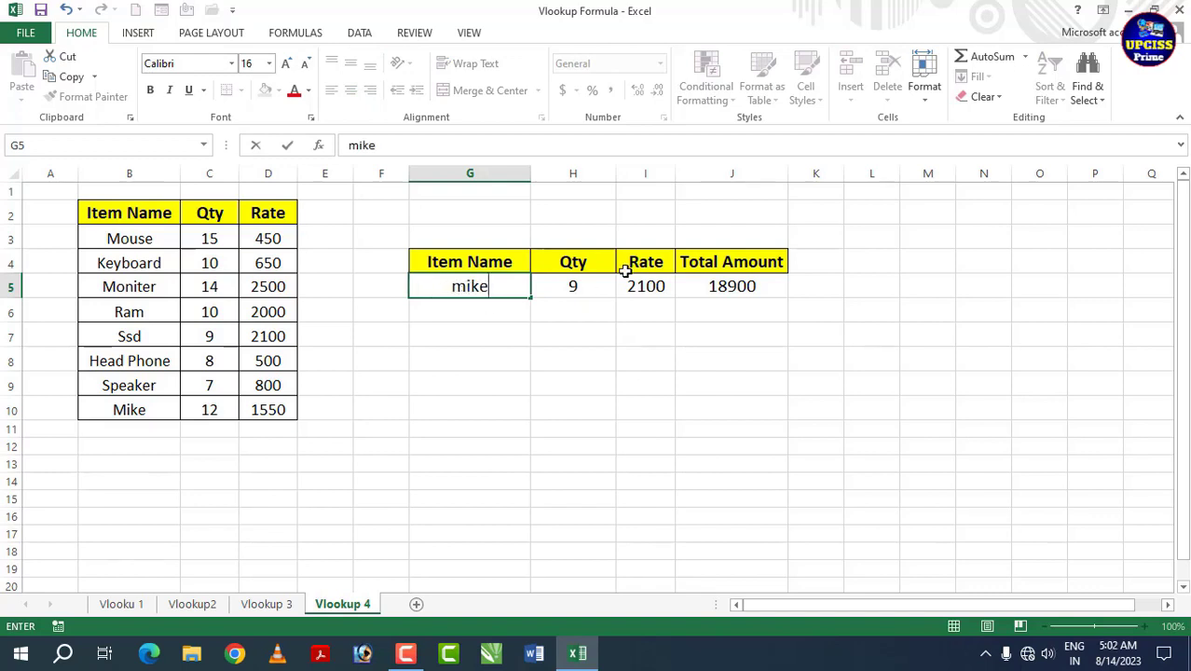
key(Return)
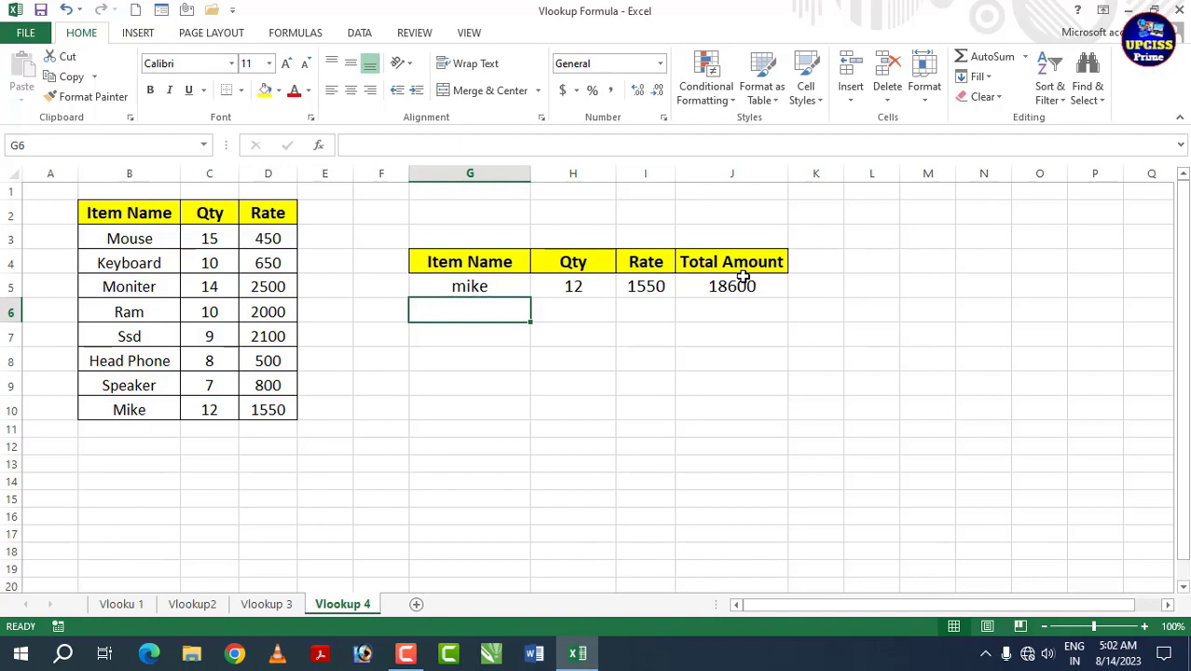
click(519, 363)
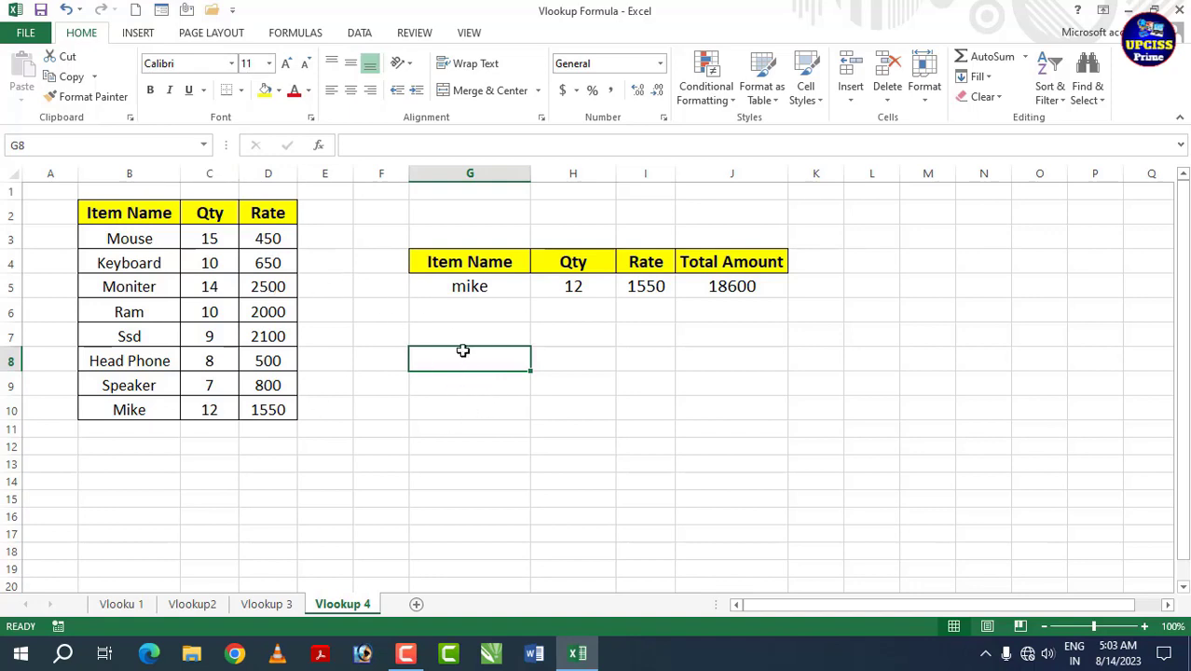
click(555, 423)
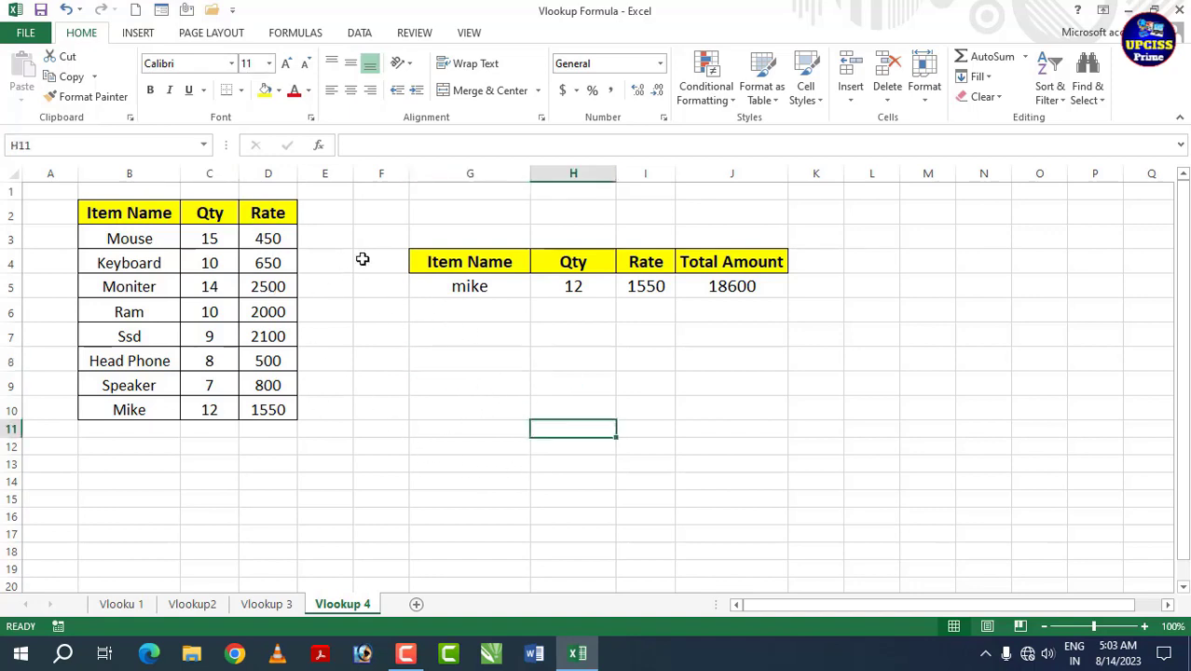